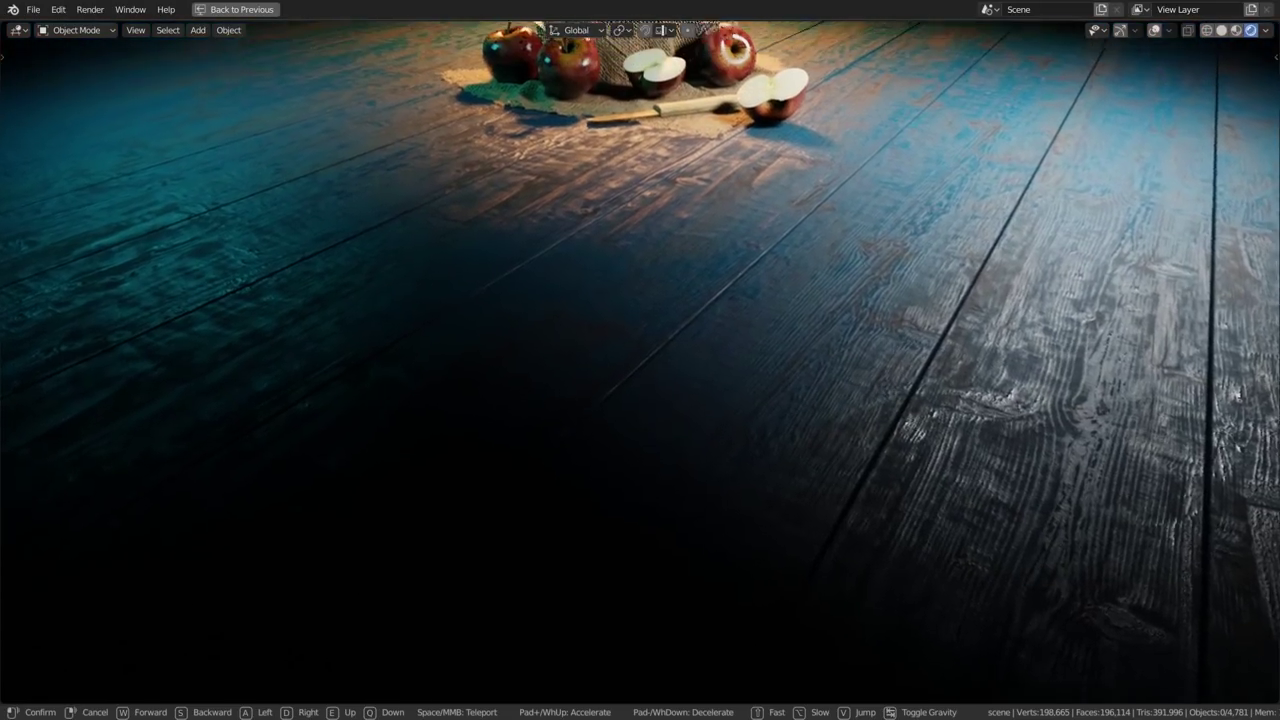
key(w)
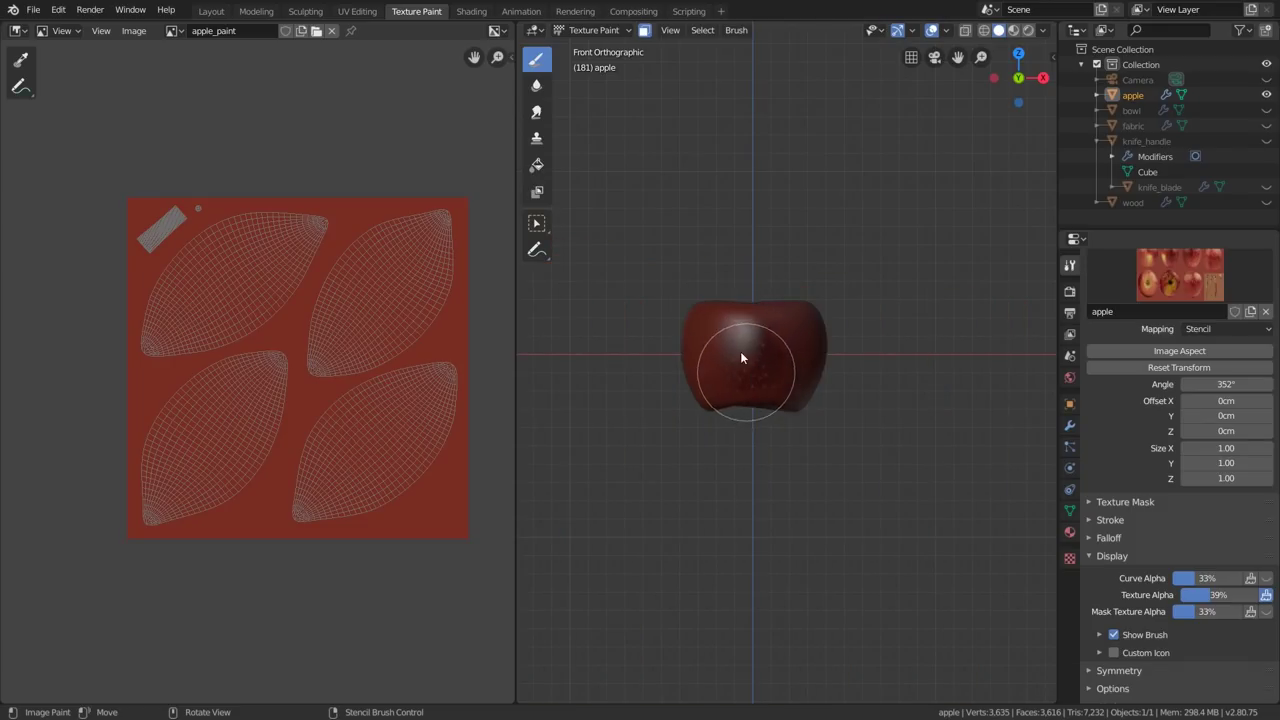
mouse_move(741, 354)
mouse_down()
mouse_move(731, 368)
mouse_move(755, 325)
mouse_move(760, 335)
mouse_up()
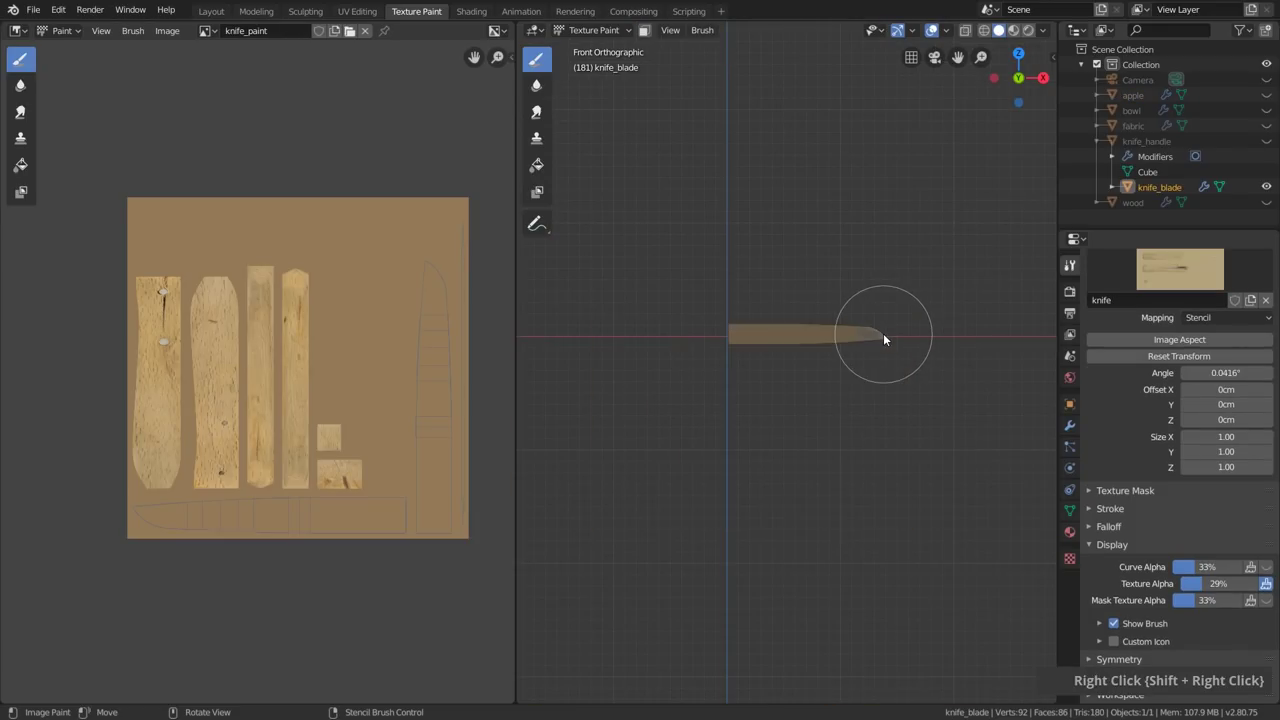
mouse_move(740, 345)
mouse_down()
mouse_move(903, 340)
mouse_move(767, 347)
mouse_move(825, 432)
mouse_up()
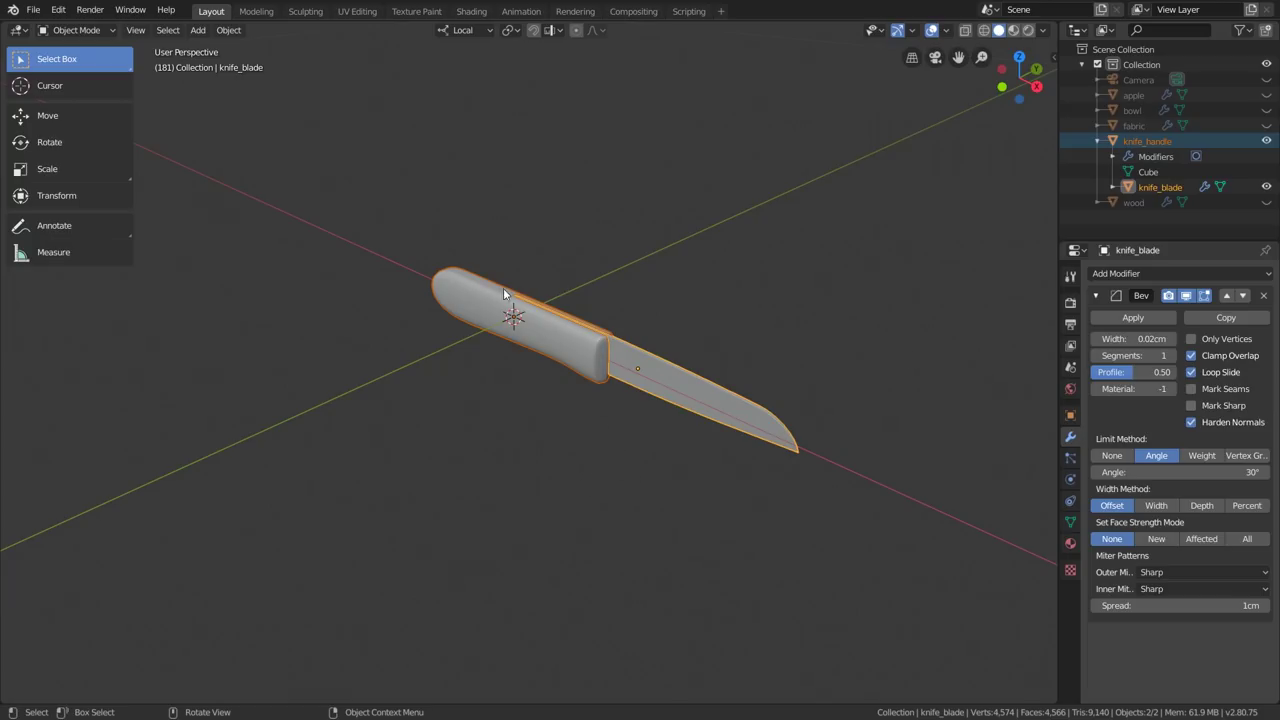
Step: Hide the knife blade and select the knife handle
click(675, 379)
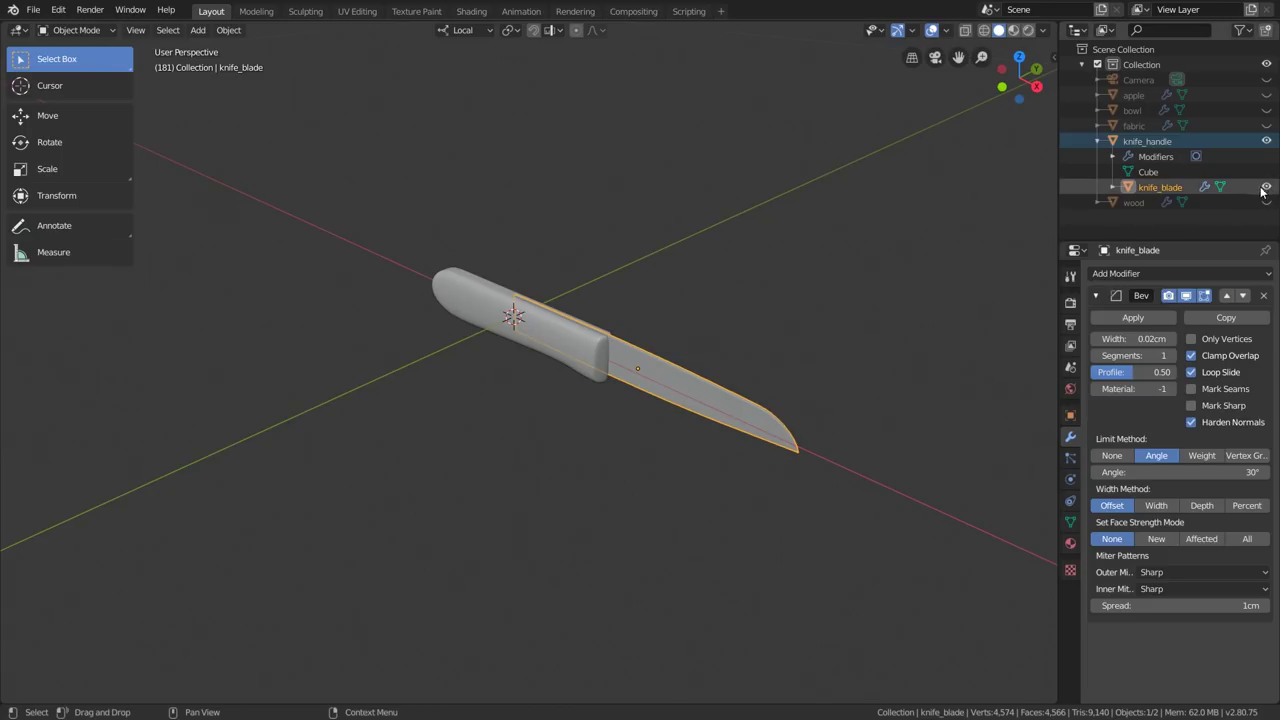
key(h)
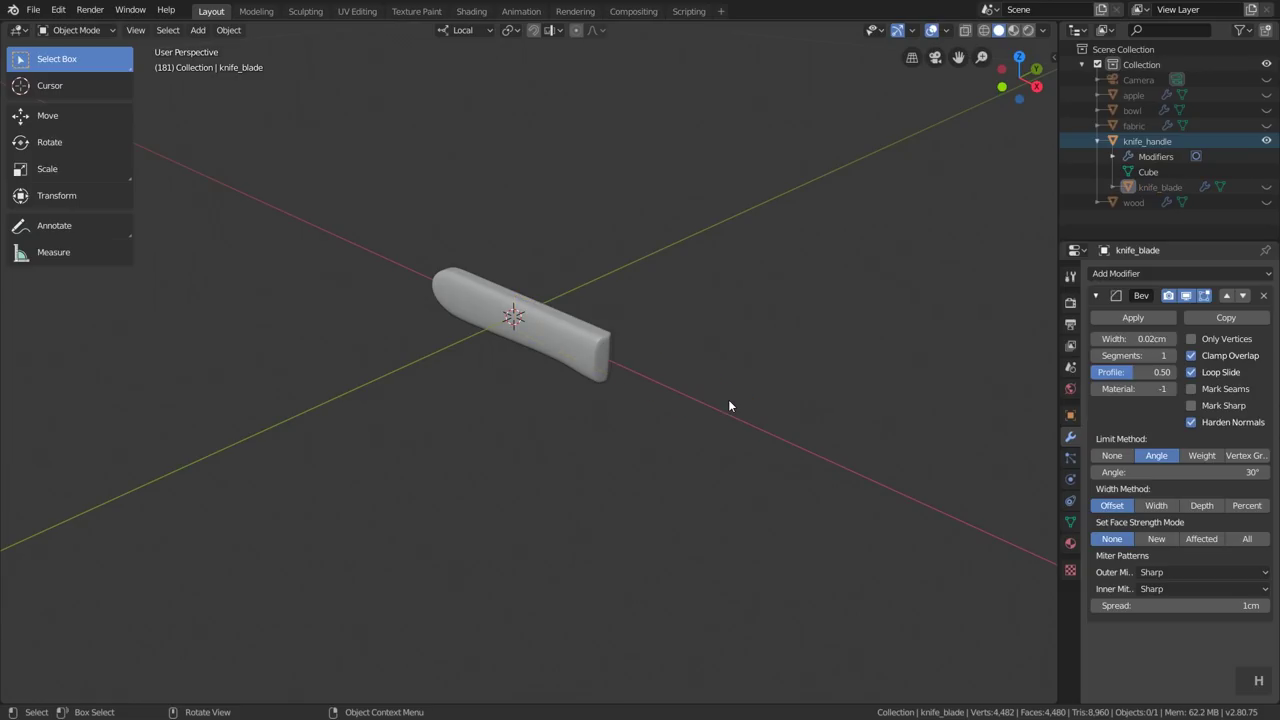
click(546, 338)
shift+middle_drag(546, 338, 680, 366)
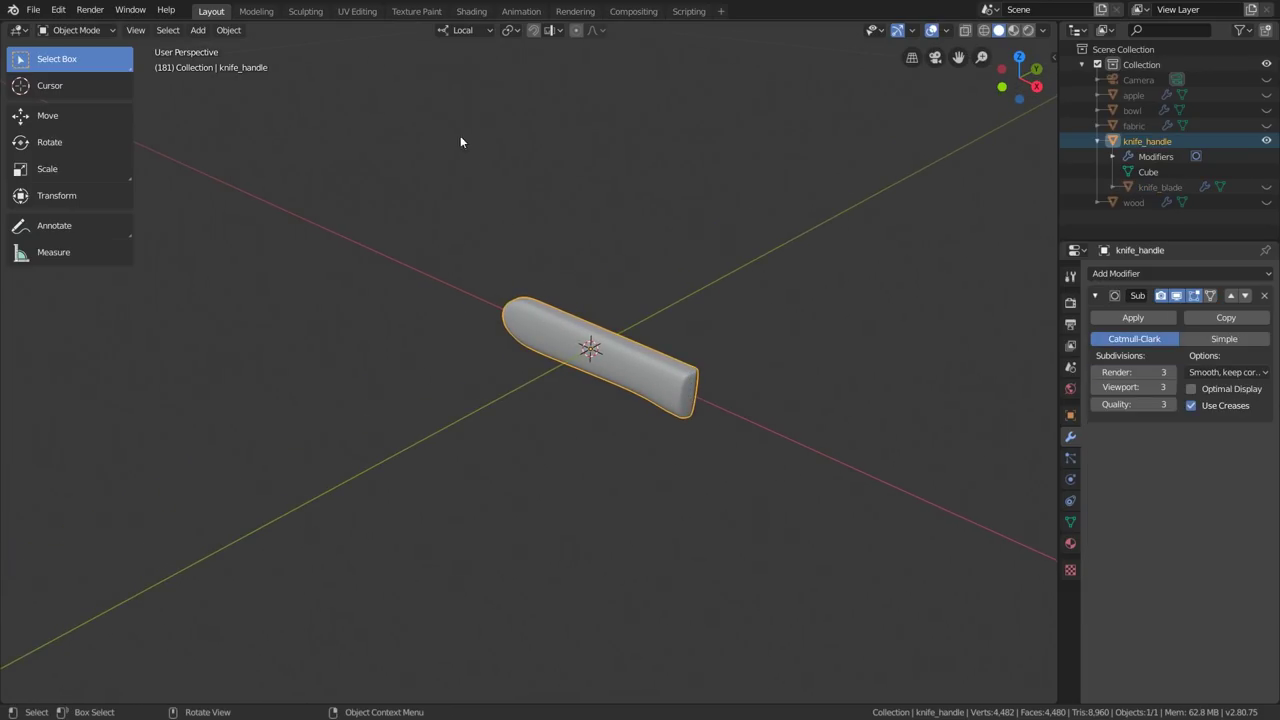
Step: Switch to the Texture Paint workspace and frame the knife handle and its UV layout
click(418, 12)
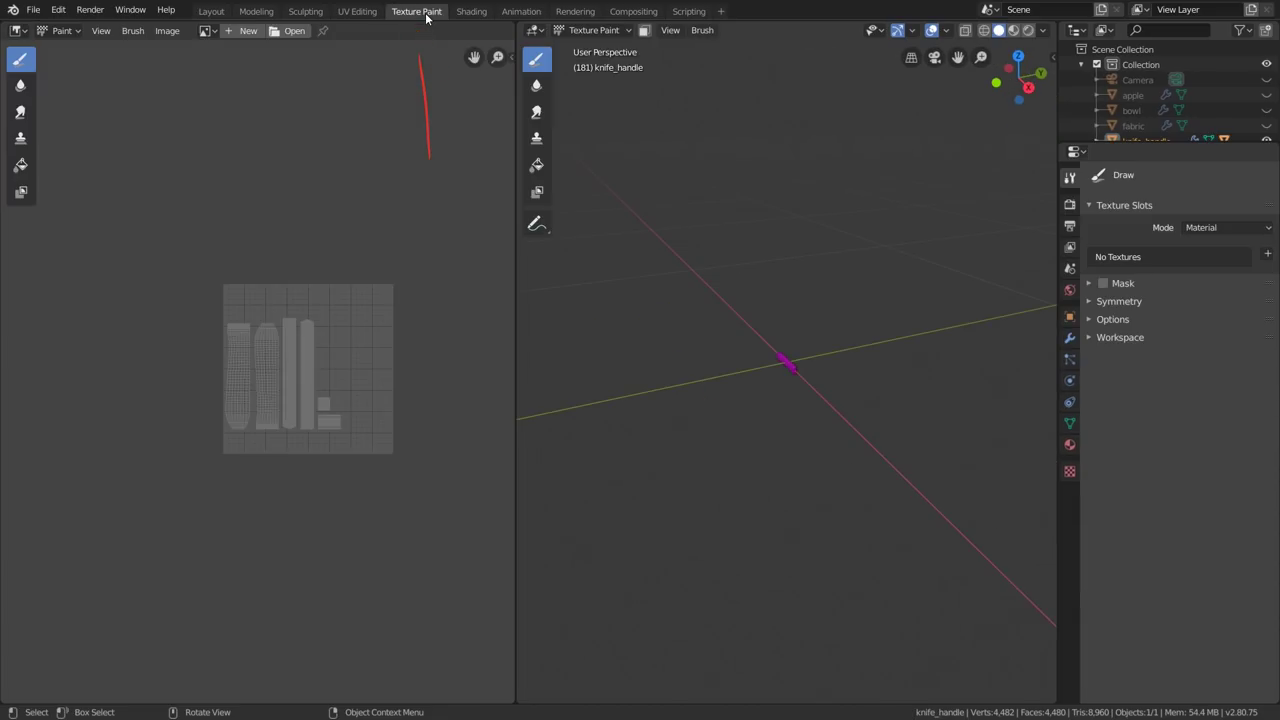
scroll(783, 362, up, 8)
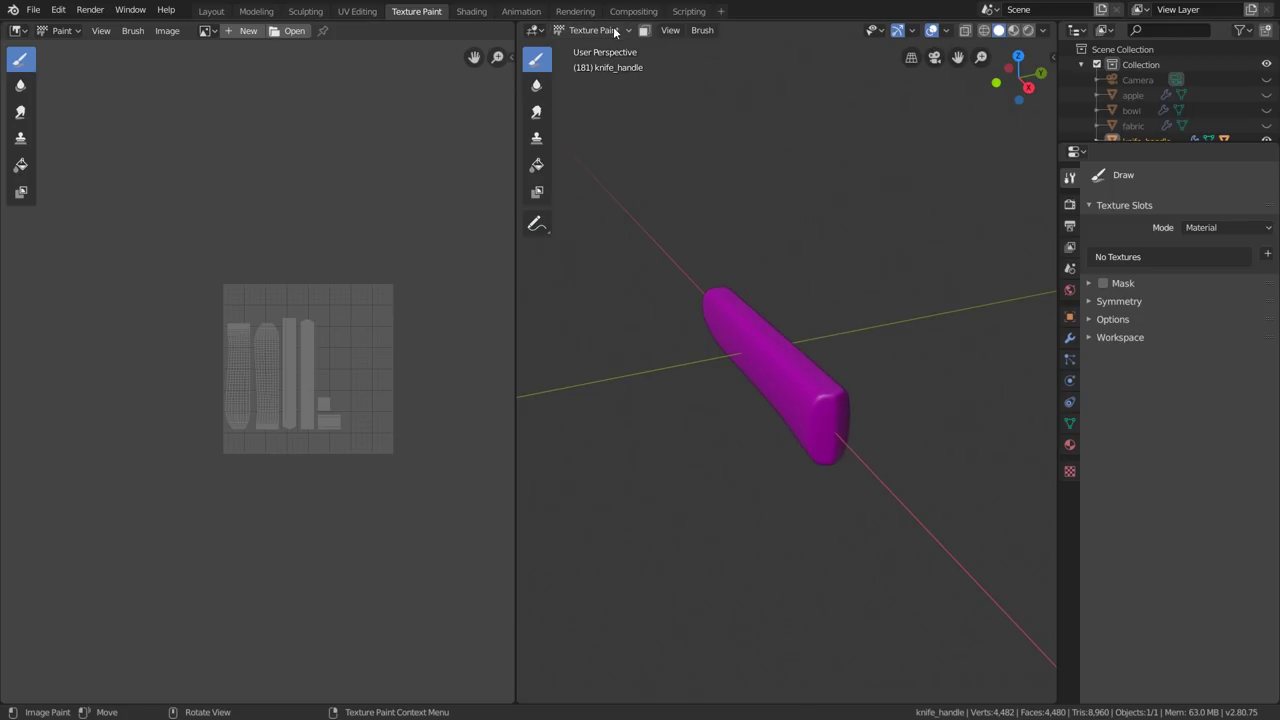
mouse_move(655, 165)
mouse_down()
mouse_move(605, 47)
mouse_move(600, 105)
mouse_up()
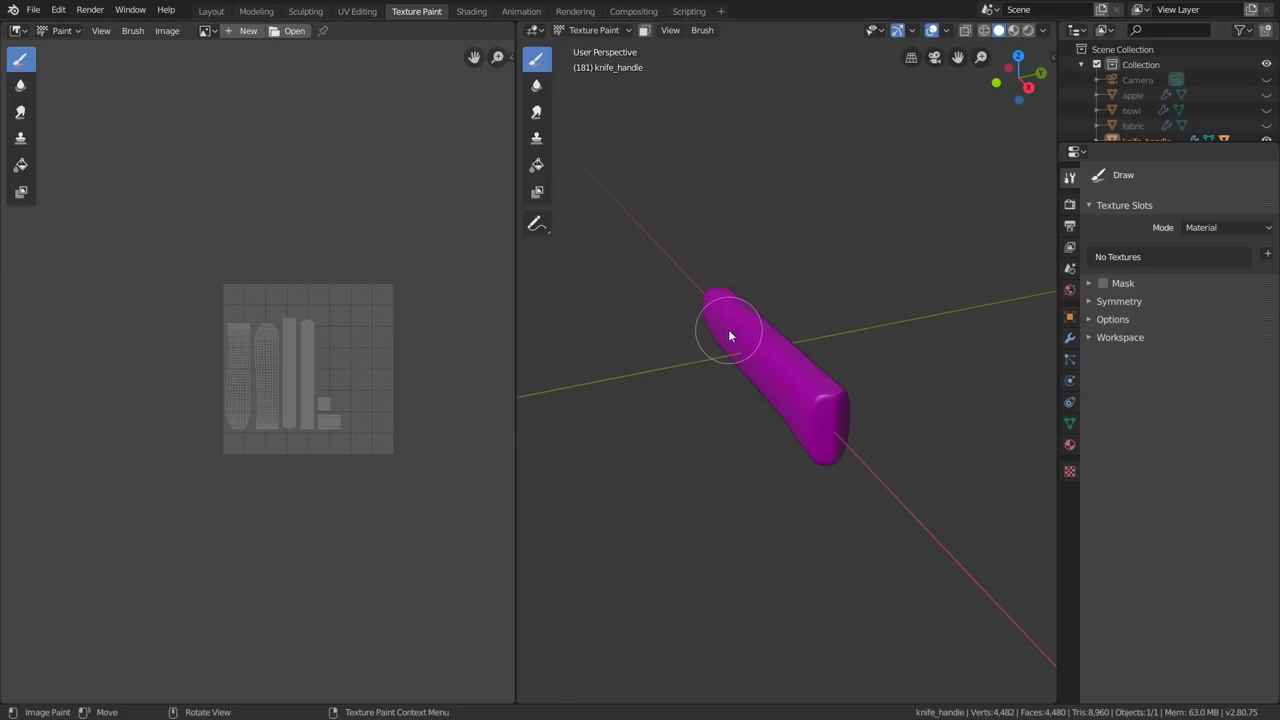
scroll(325, 385, up, 4)
scroll(325, 389, down, 1)
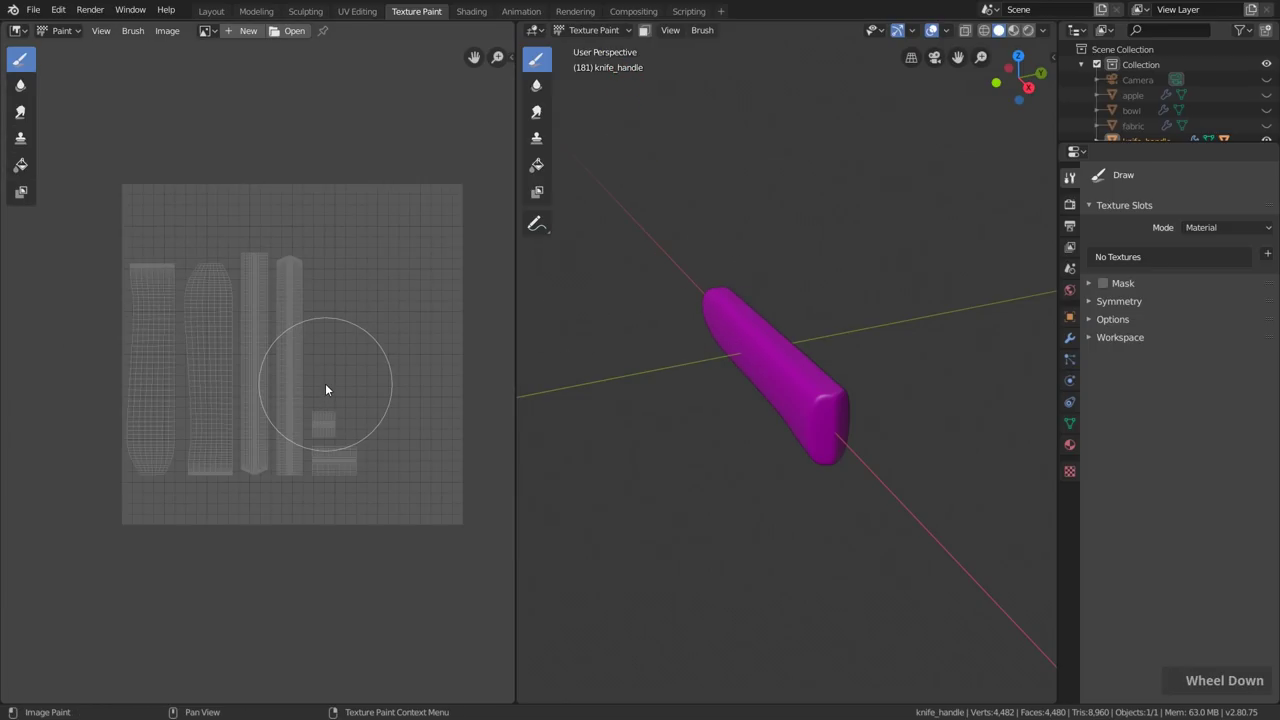
Step: Set the area showing the handle's UV layout to the Image Editor in Paint mode
click(18, 30)
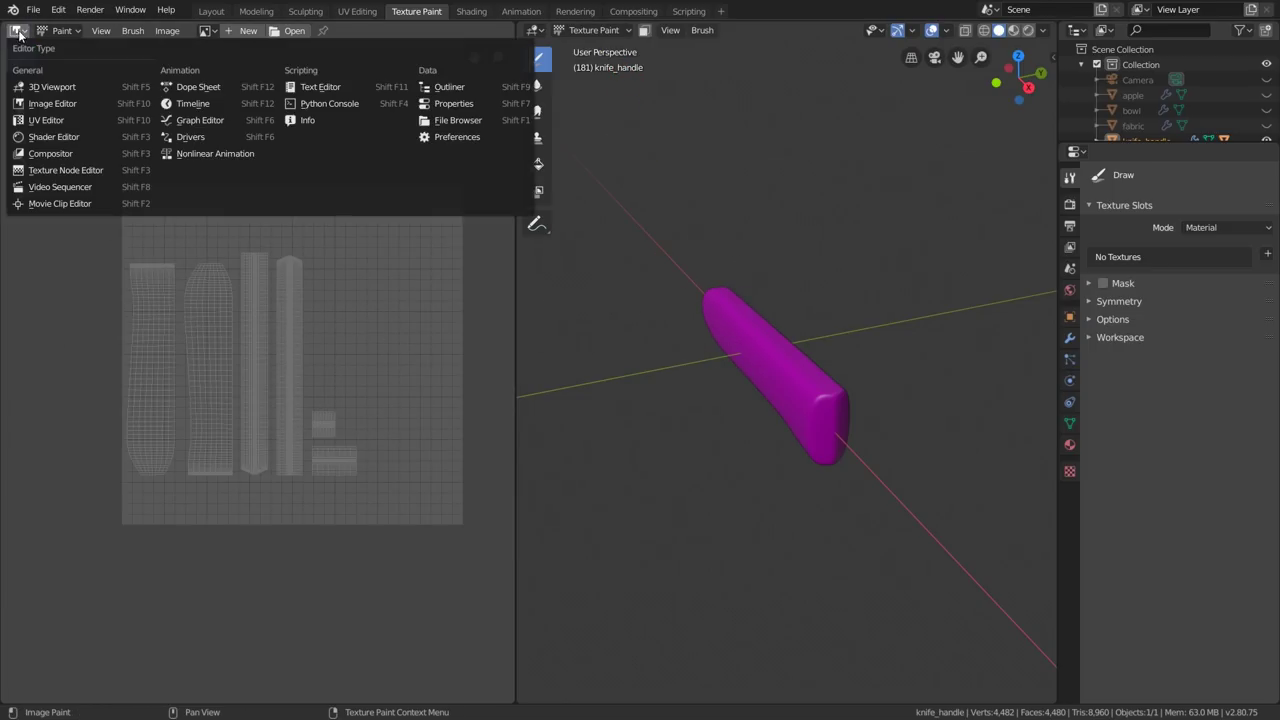
click(29, 105)
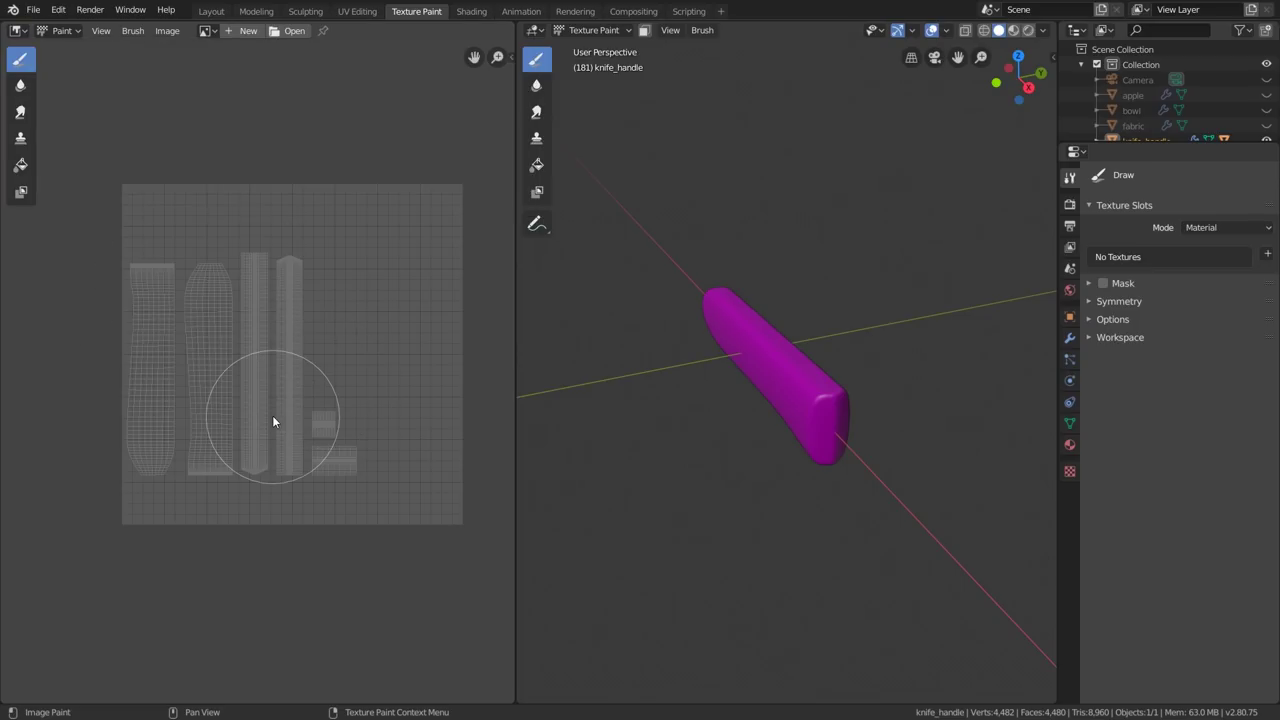
click(62, 31)
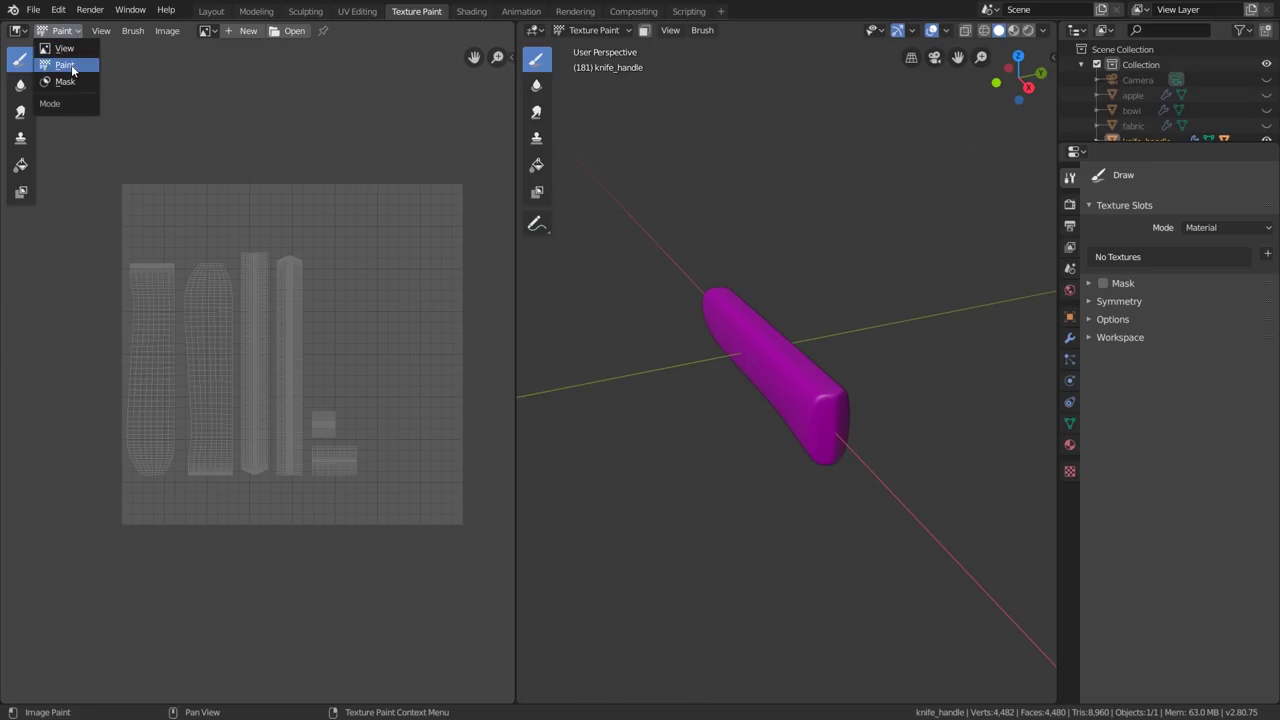
click(71, 64)
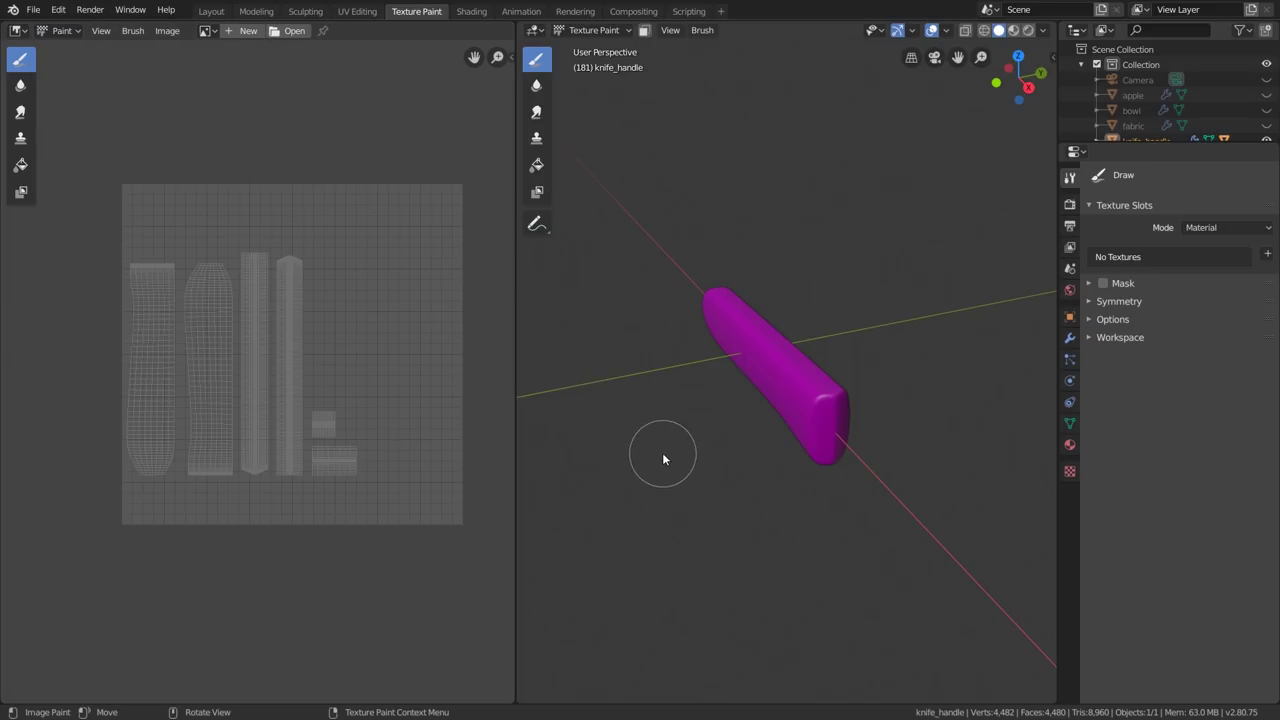
middle_drag(662, 459, 777, 343)
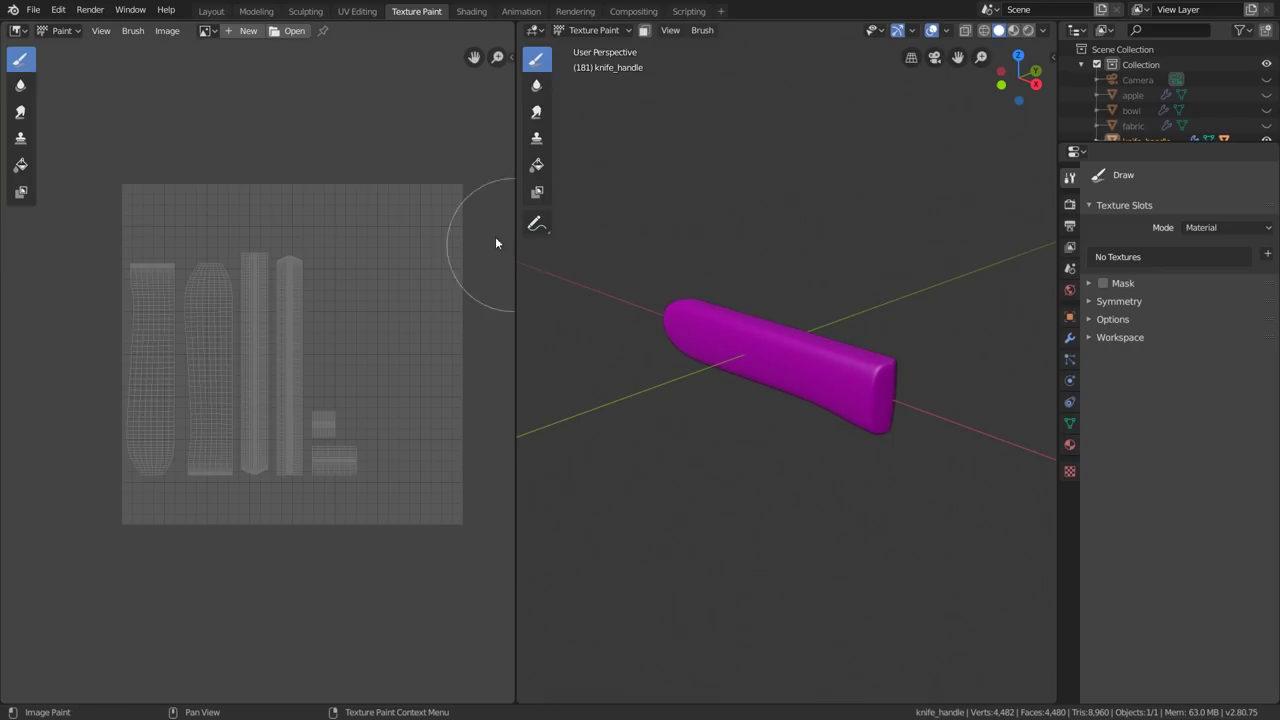
Step: Start a new image named knife_paint with a width and height of 2048 px
click(245, 35)
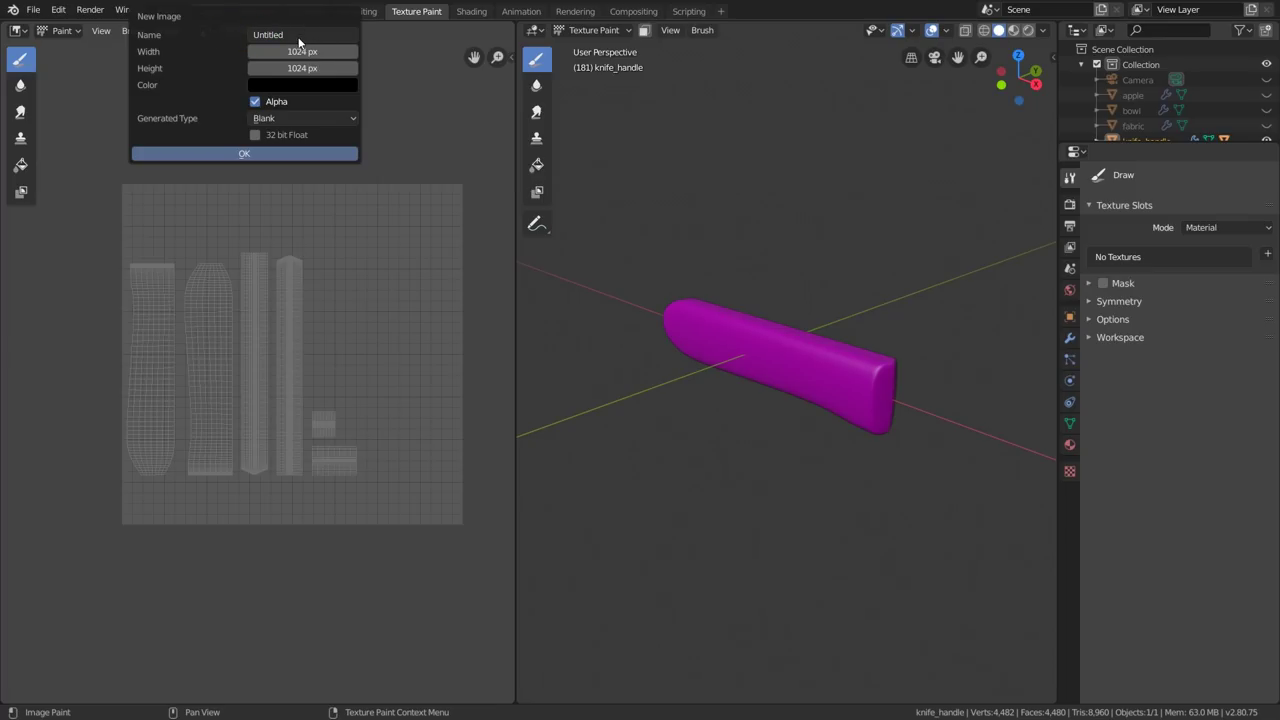
click(297, 37)
text(knife_paint)
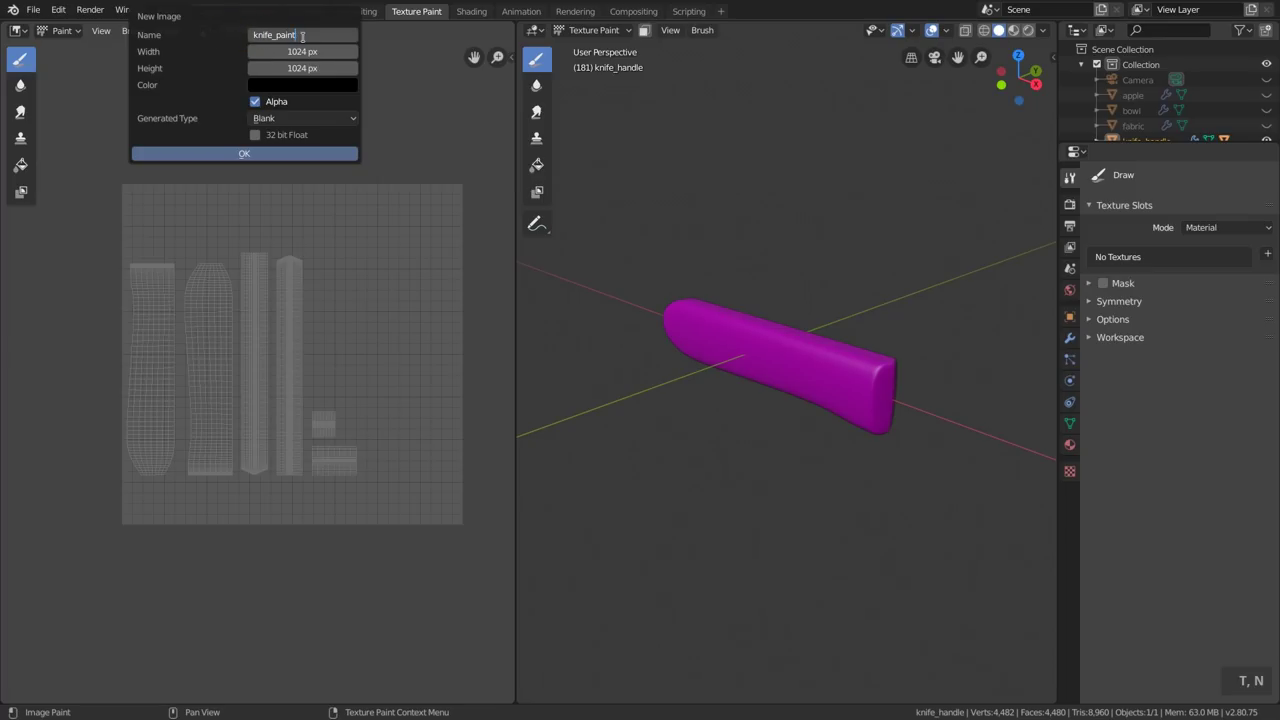
key(Return)
click(281, 52)
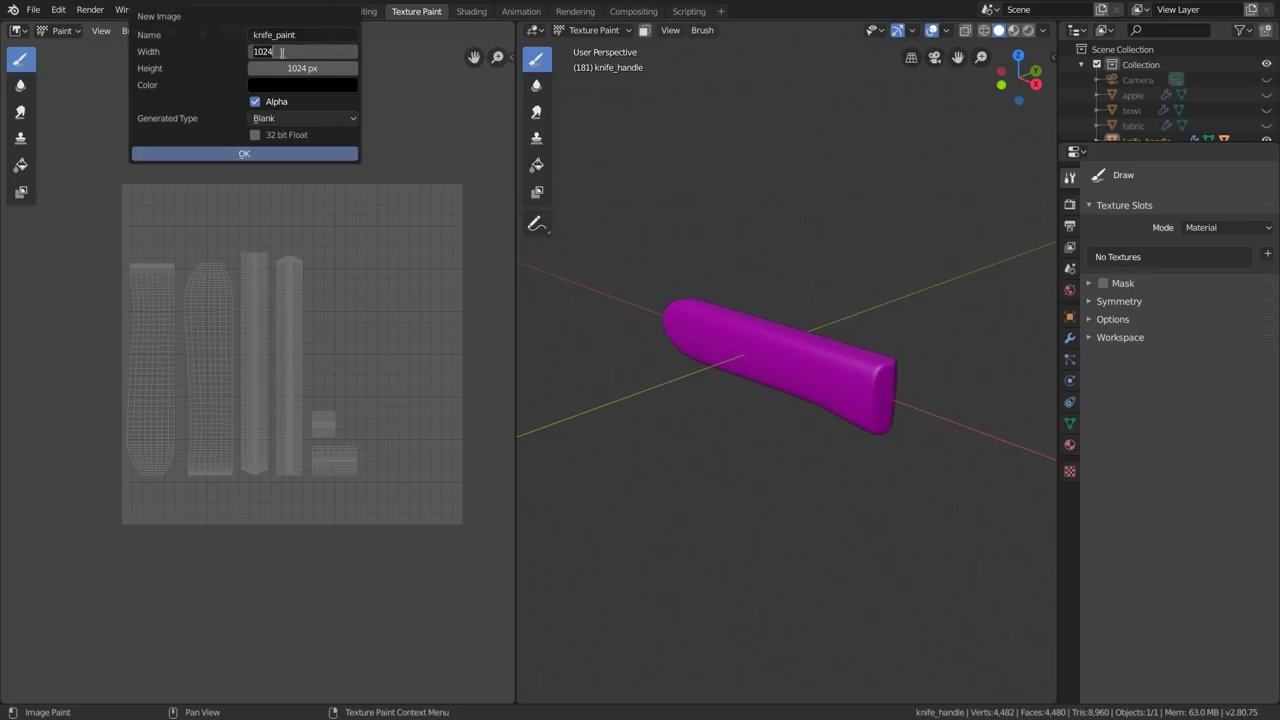
text(2048)
double_click(302, 67)
text(2048)
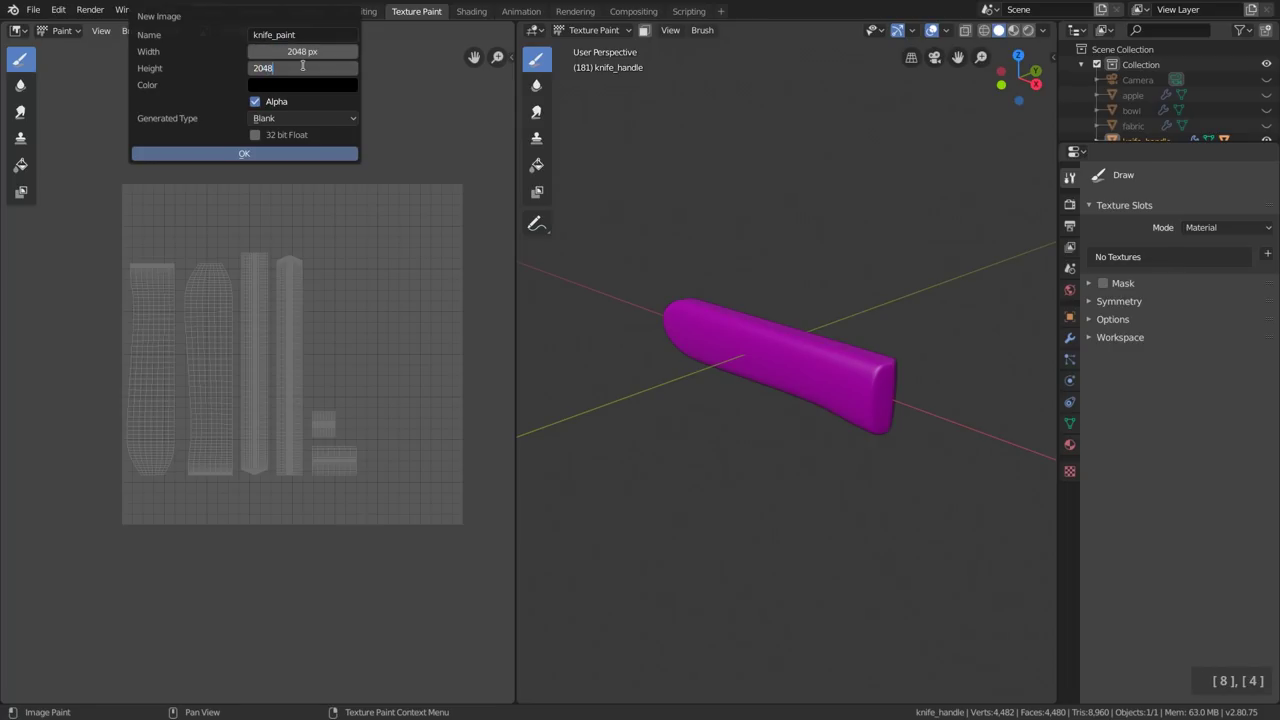
key(Return)
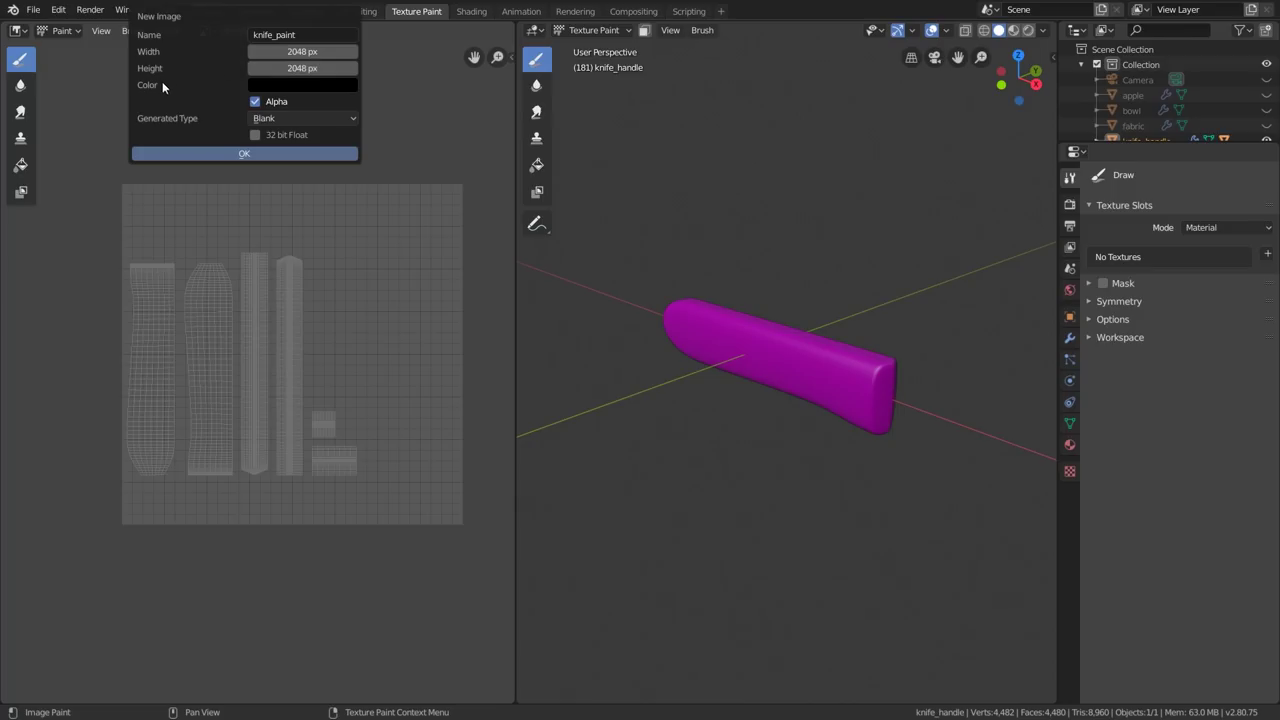
Step: Give the new image a light wood-brown base colour and create it
click(301, 84)
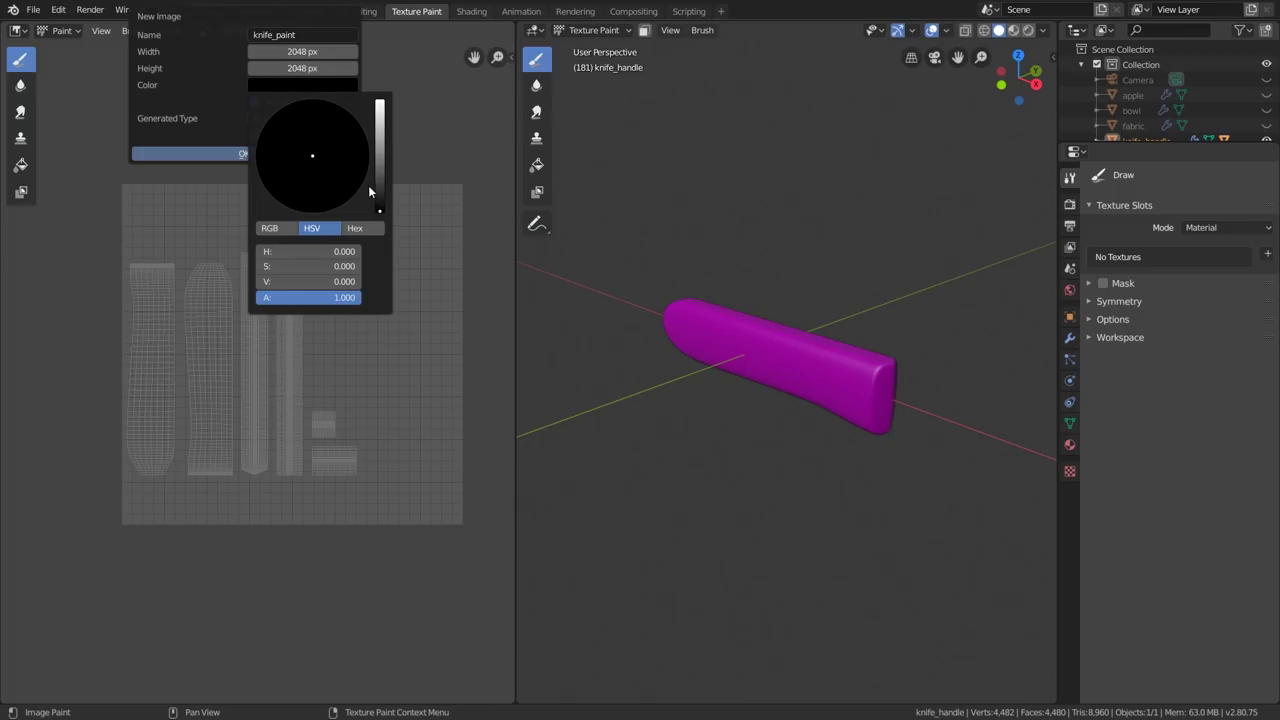
drag(370, 185, 298, 175)
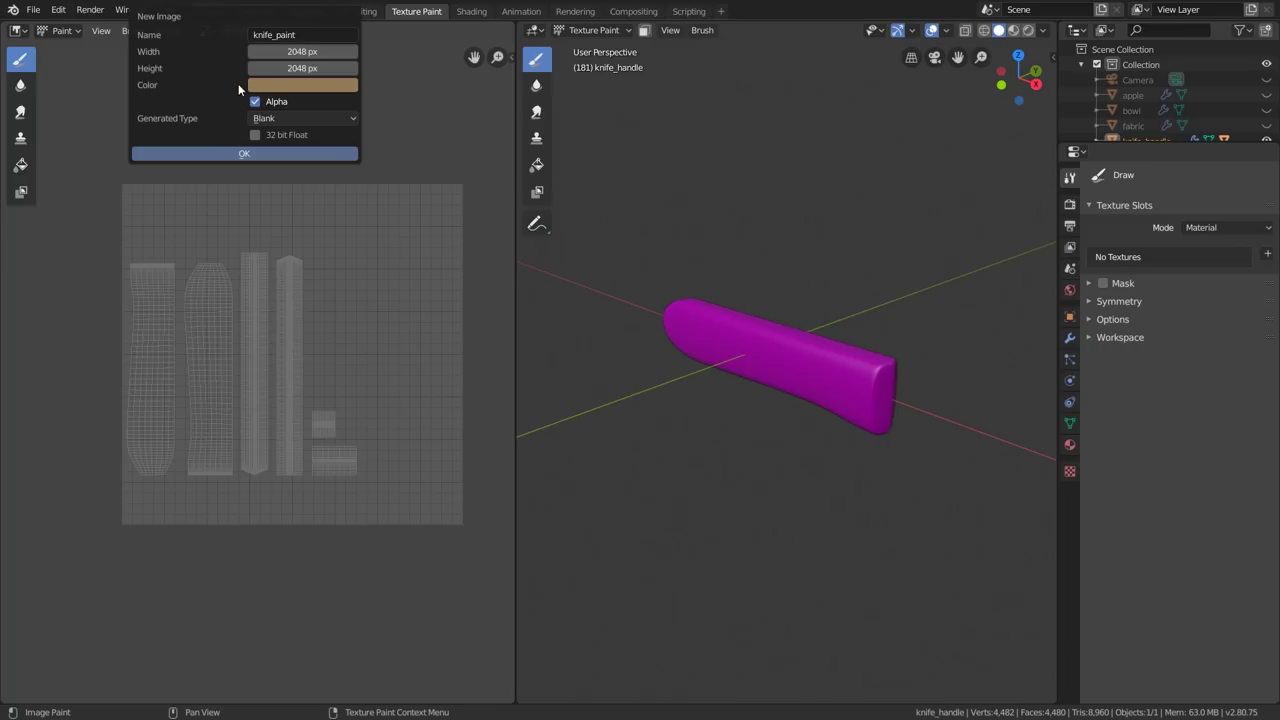
click(200, 152)
scroll(332, 370, down, 2)
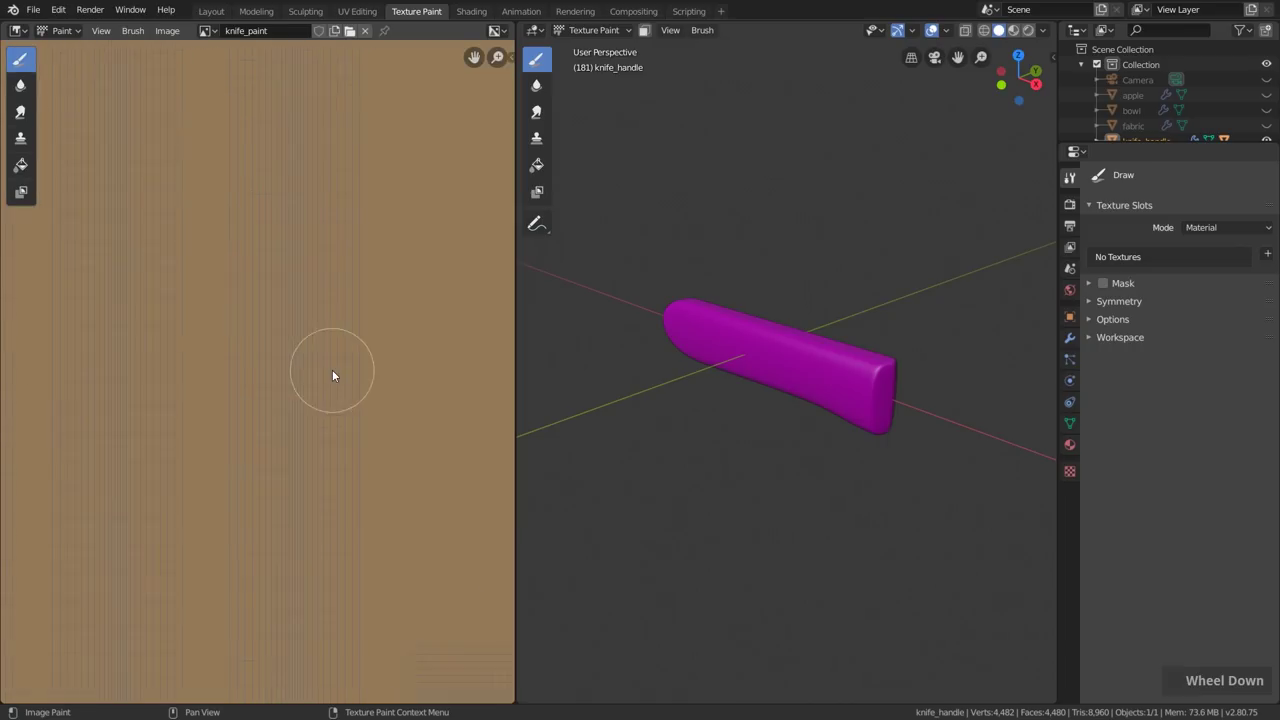
scroll(331, 372, down, 1)
middle_drag(346, 376, 326, 386)
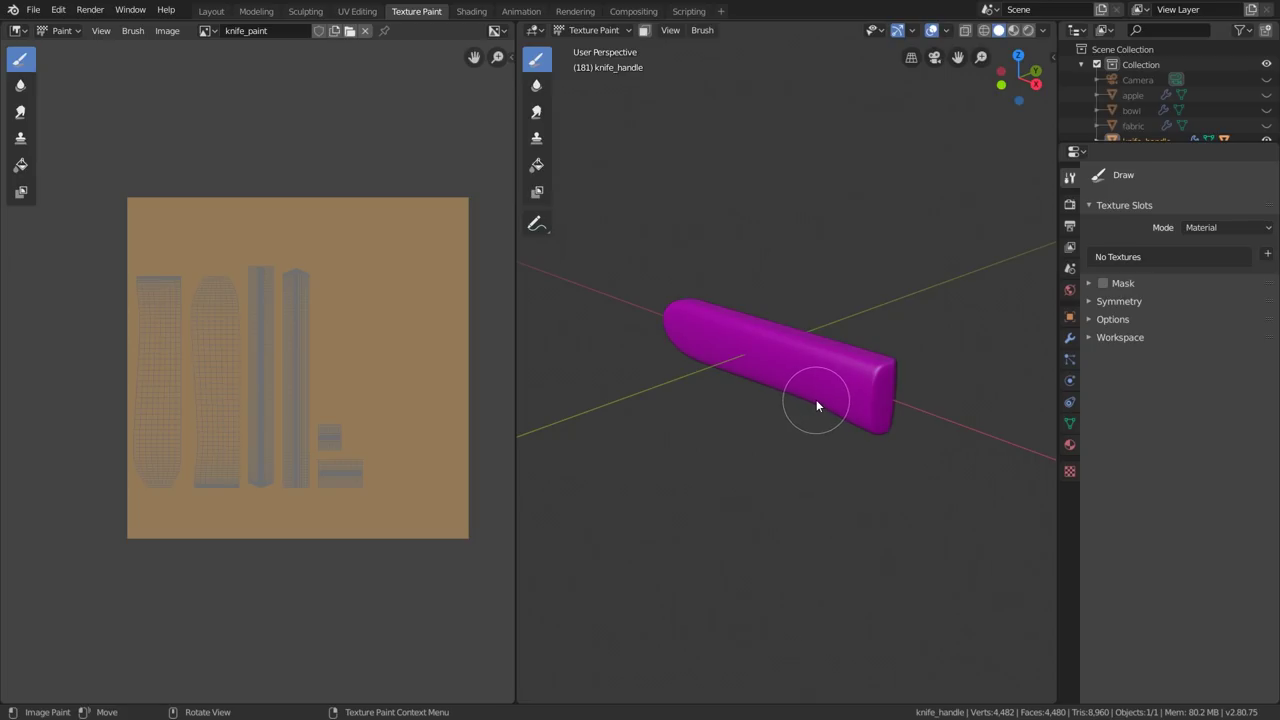
Step: Set the texture slot mode to Single Image and assign knife_paint as the handle's paint canvas
click(1069, 177)
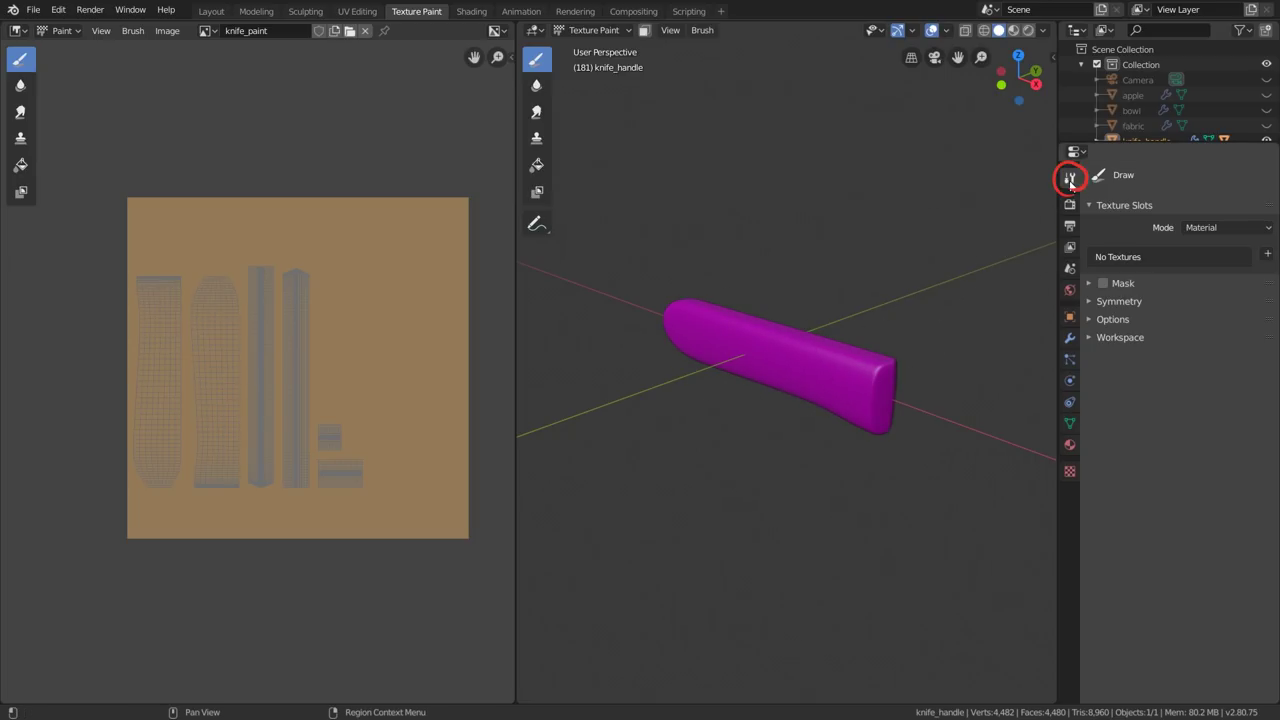
click(1203, 228)
click(1205, 259)
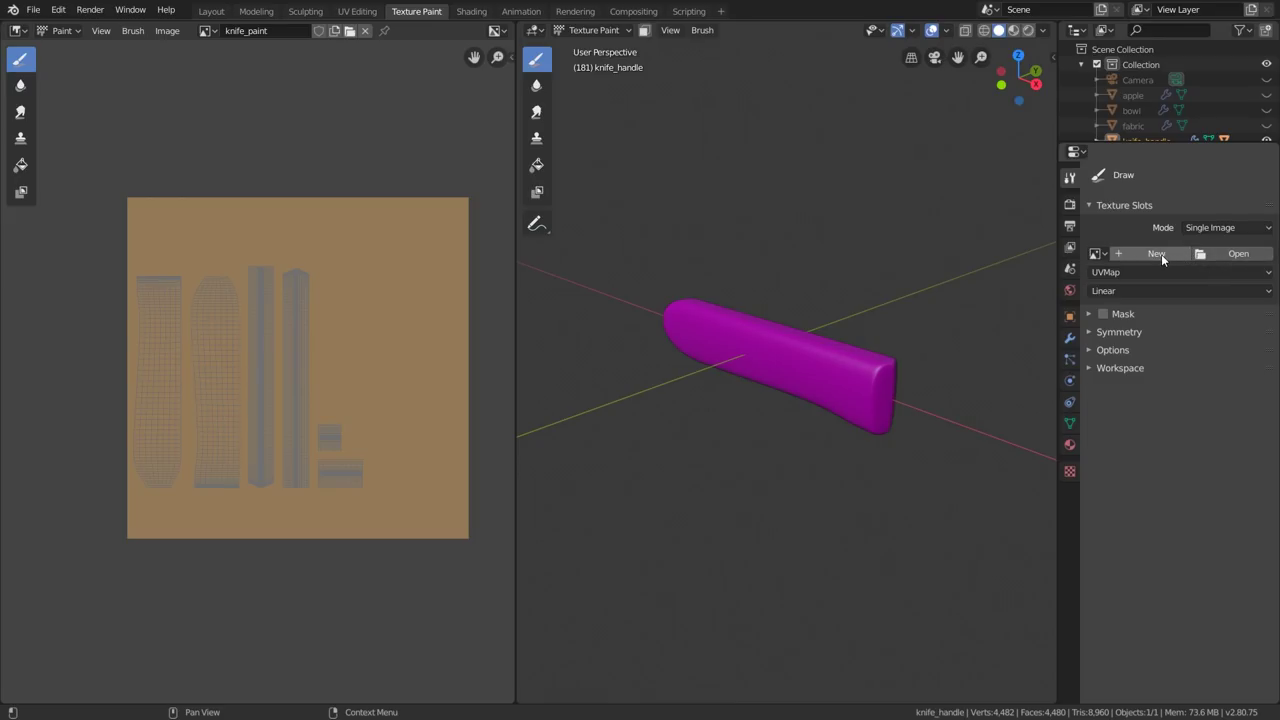
click(1097, 253)
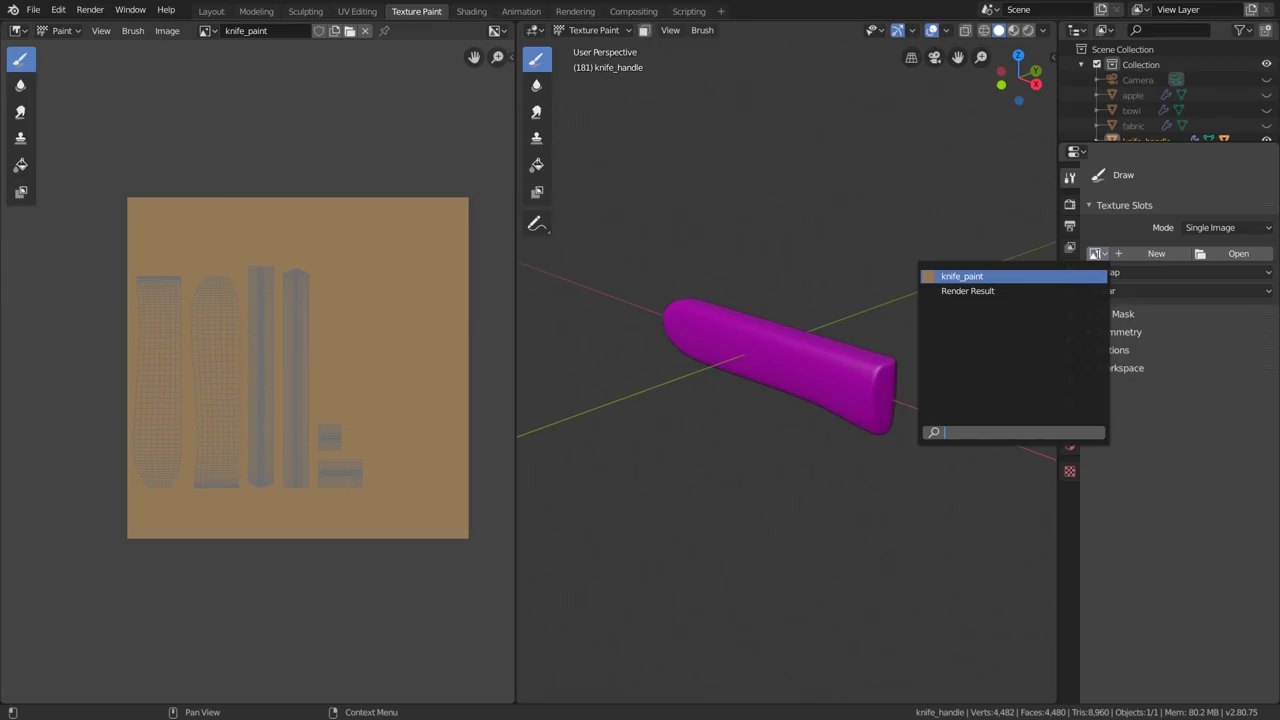
click(962, 276)
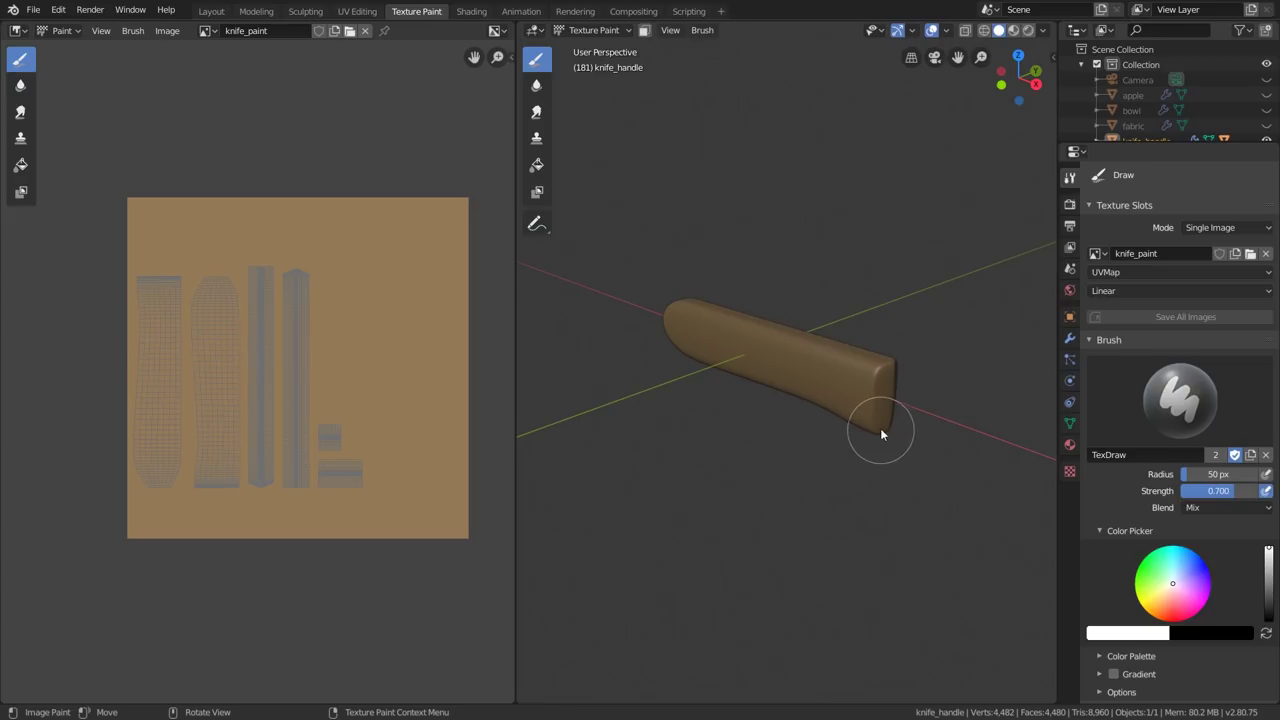
Step: Paint white test strokes over the knife handle and undo them
mouse_move(854, 420)
mouse_down()
mouse_move(716, 327)
mouse_move(832, 400)
mouse_move(715, 332)
mouse_move(905, 409)
mouse_move(925, 387)
mouse_move(881, 360)
mouse_move(754, 365)
mouse_up()
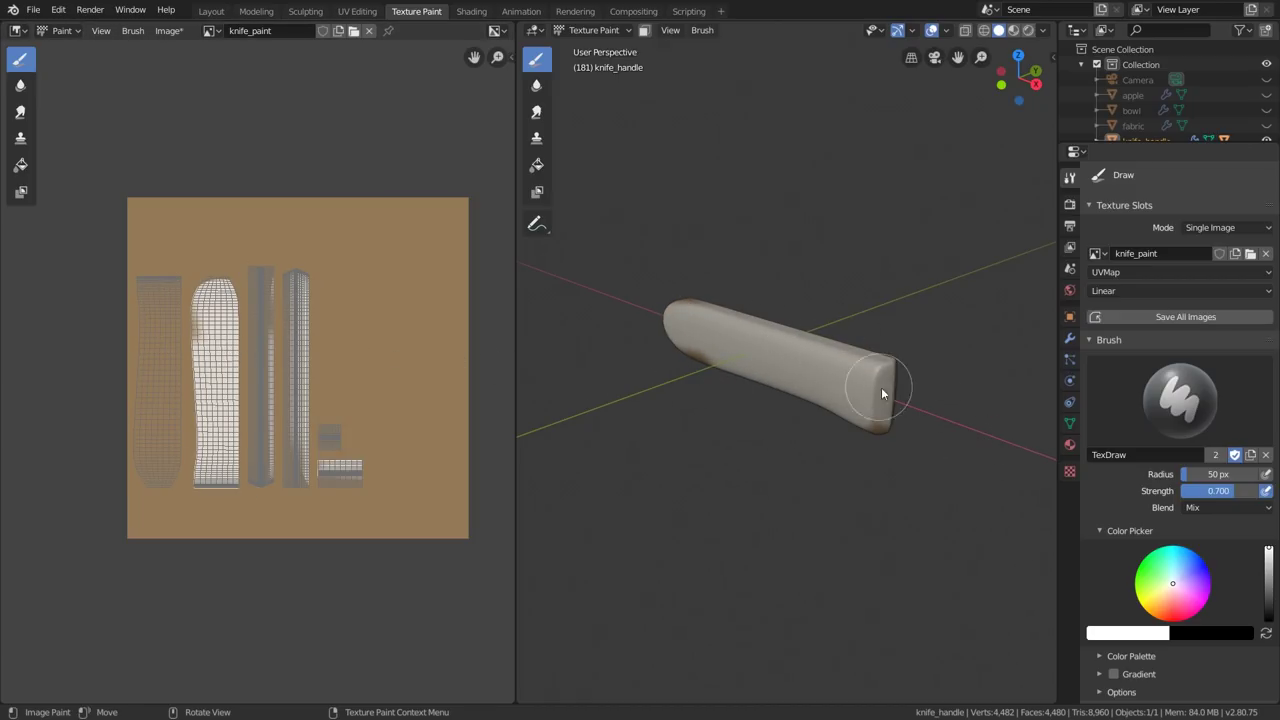
key(ctrl+z)
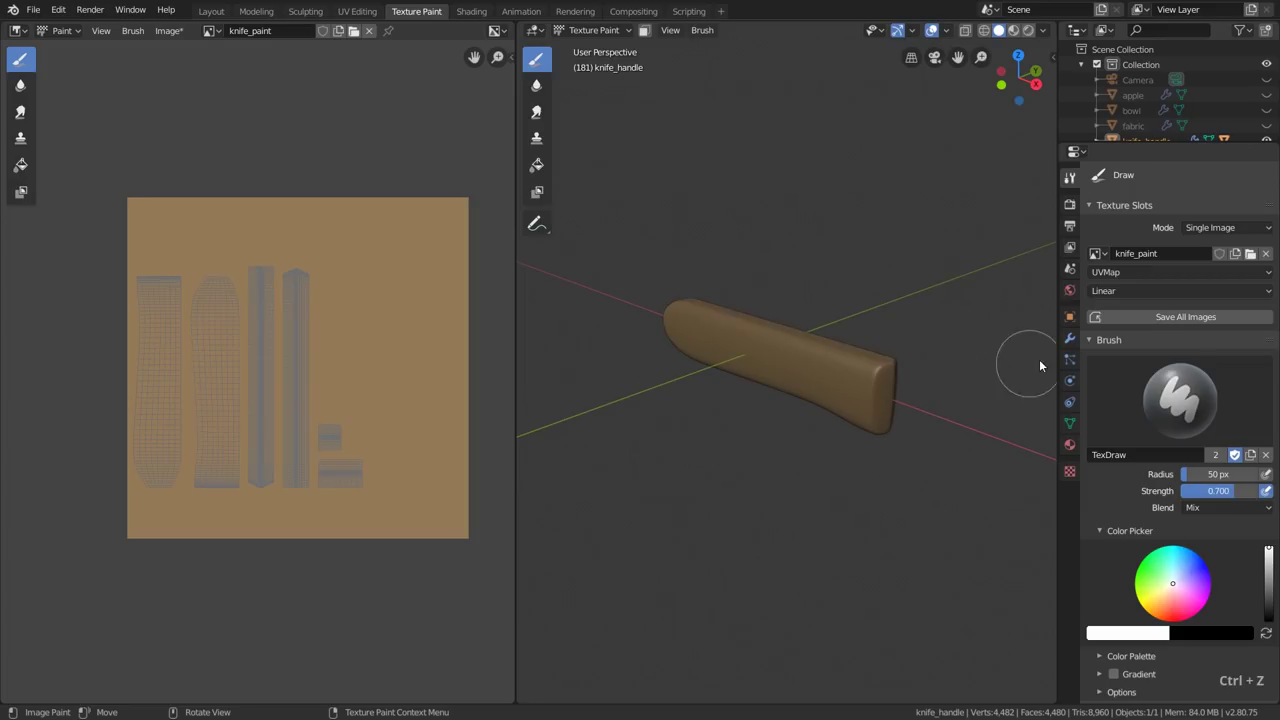
Step: Collapse the texture slot settings and set the TexDraw brush radius to about 103 px
click(1100, 205)
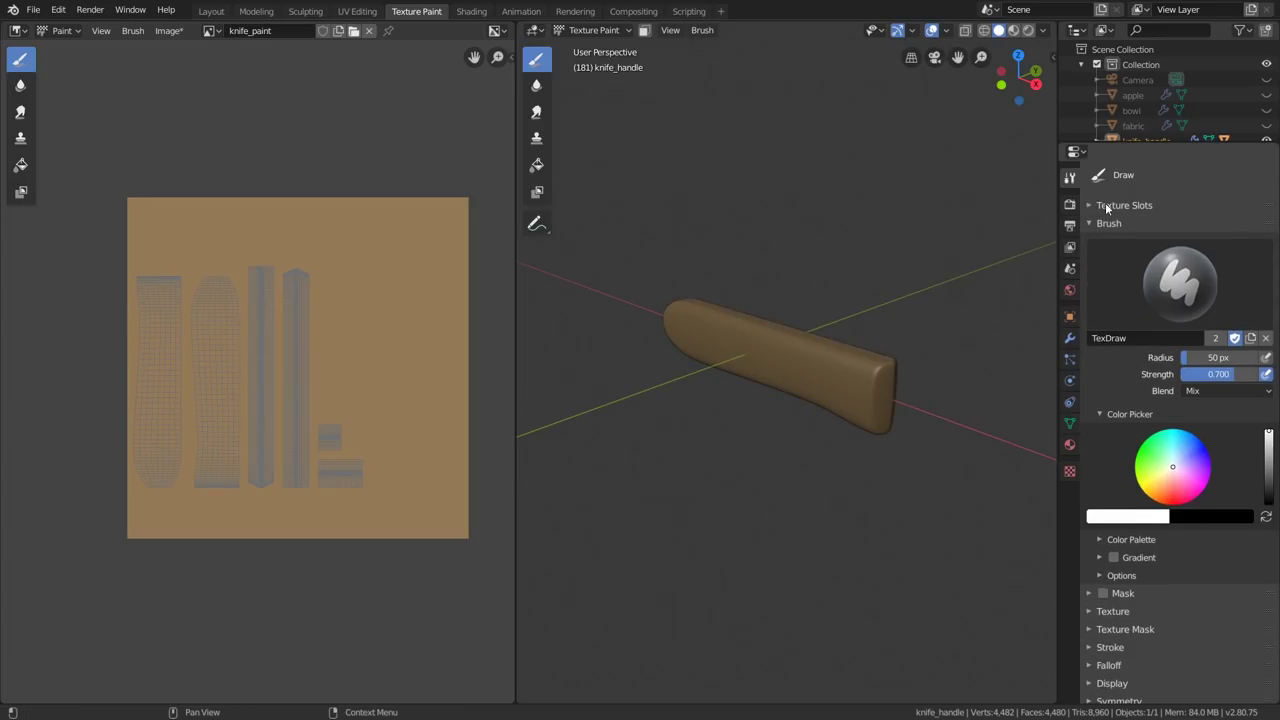
scroll(1131, 366, down, 1)
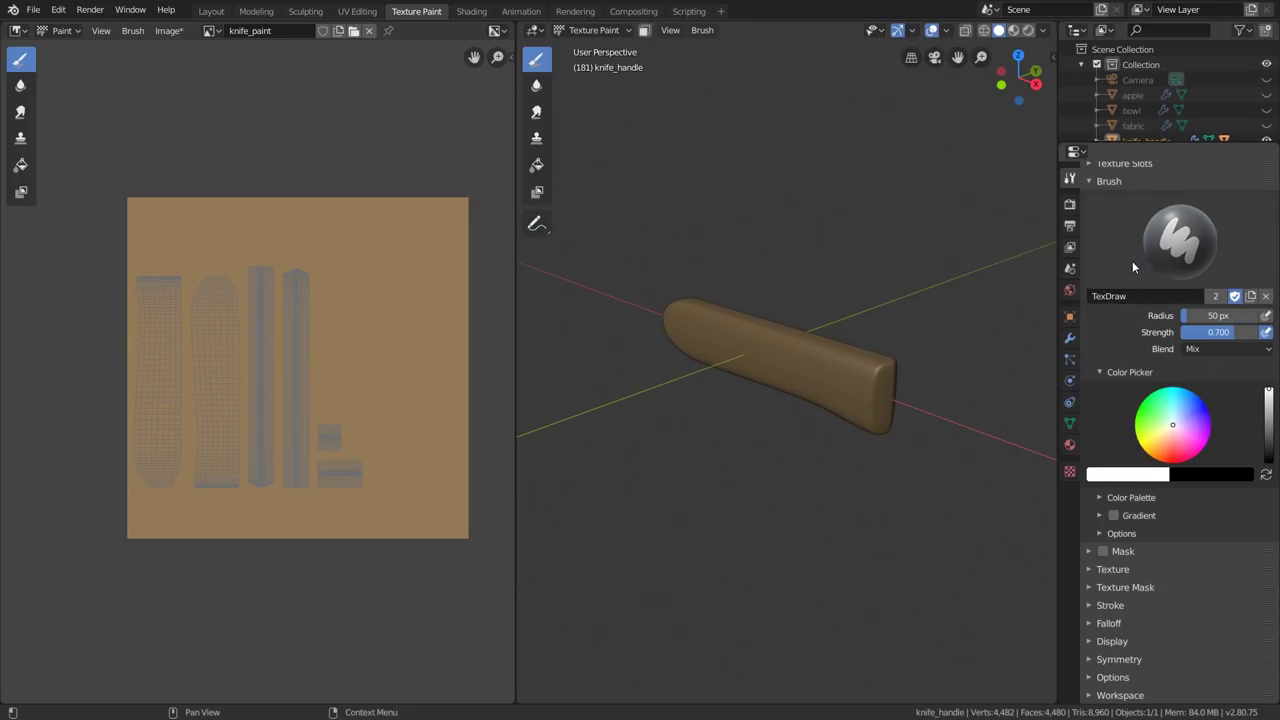
drag(1218, 315, 1274, 316)
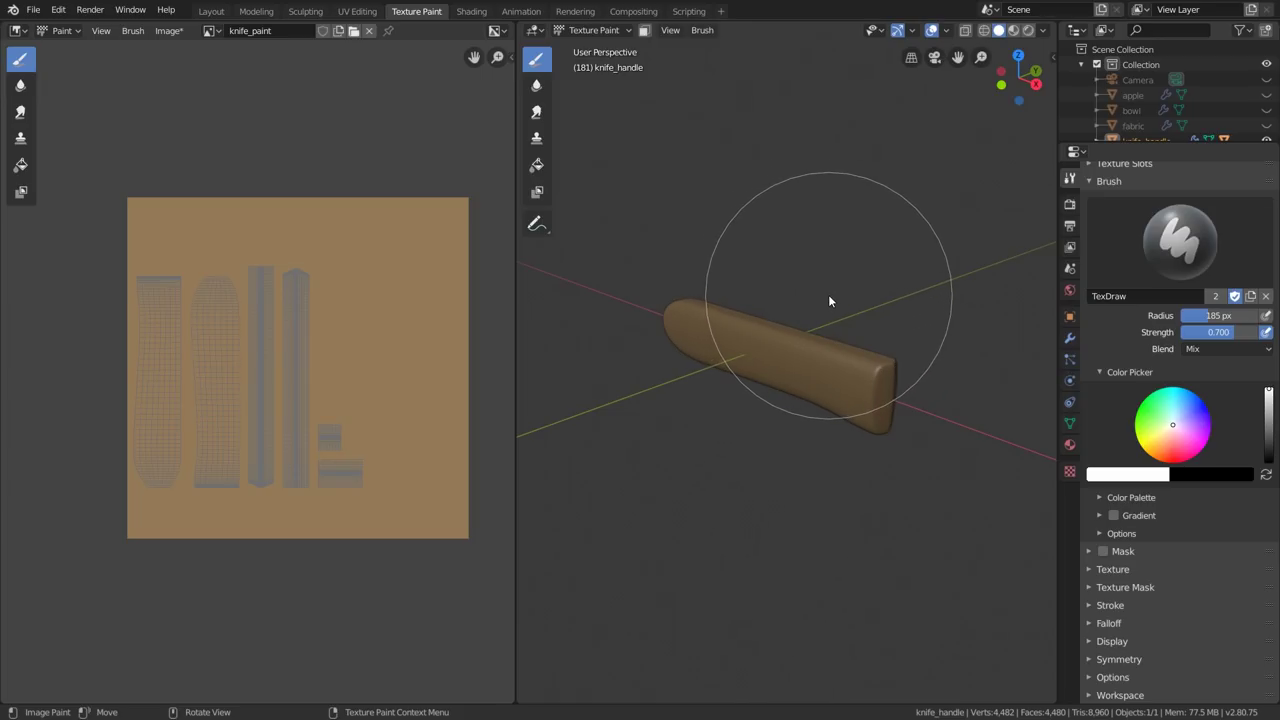
key(f)
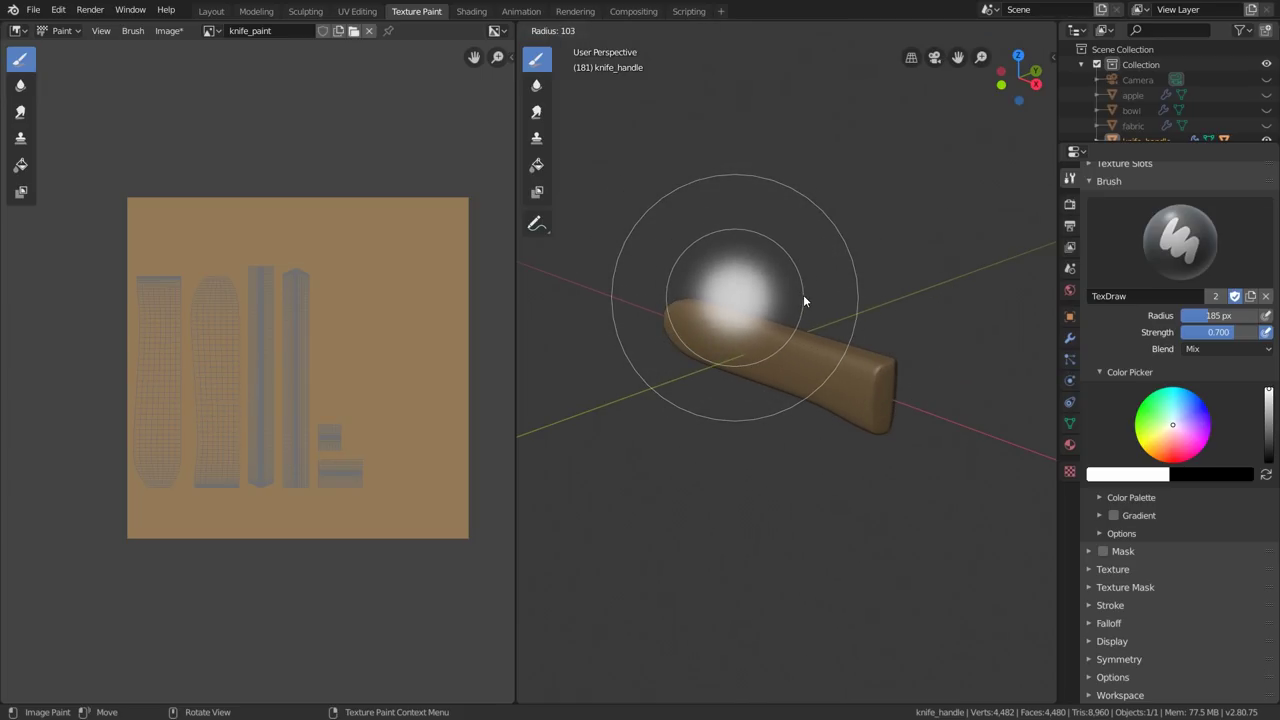
click(803, 300)
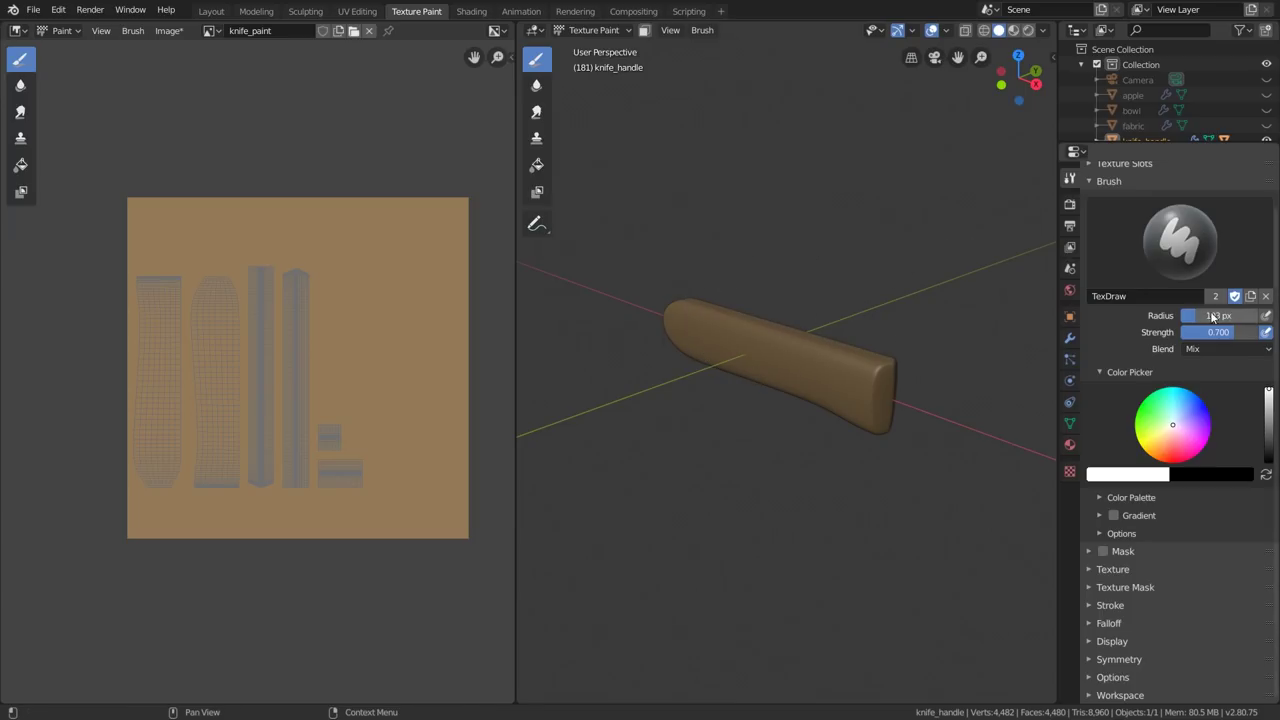
Step: Resize the TexDraw brush over the knife handle to a radius of 80 px
key(f)
click(780, 313)
key(f)
click(789, 313)
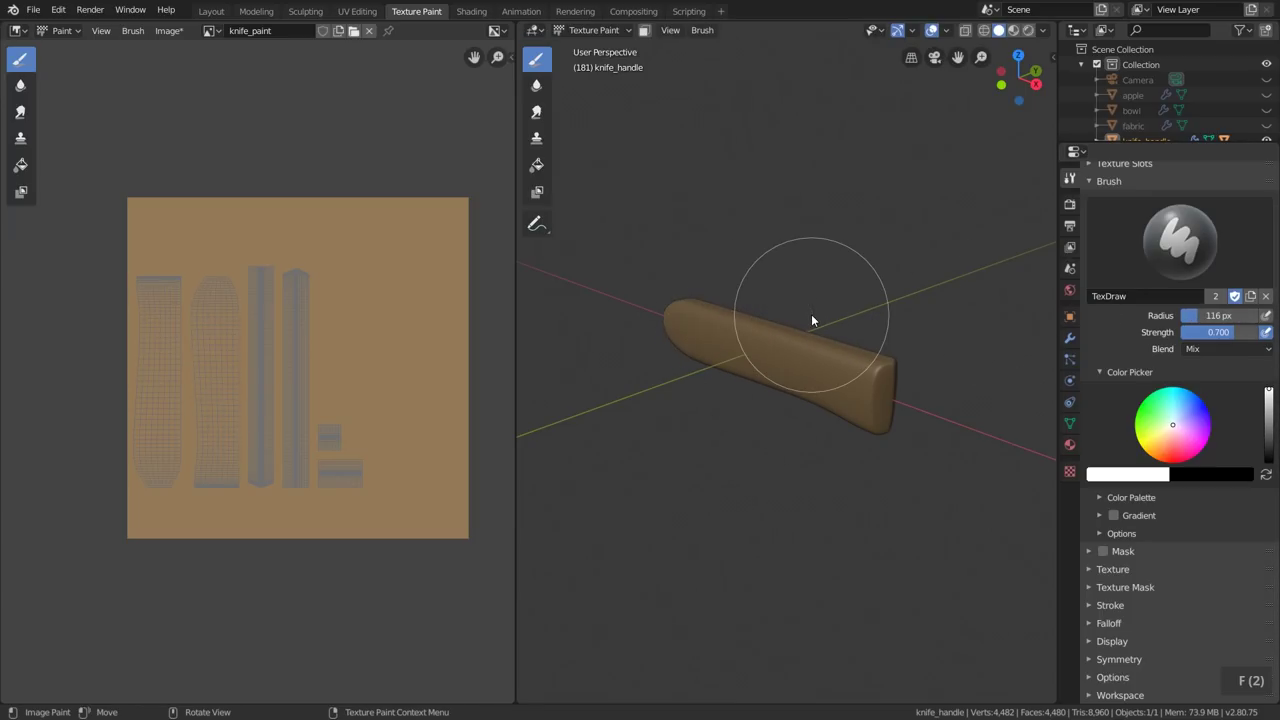
key(f)
click(787, 314)
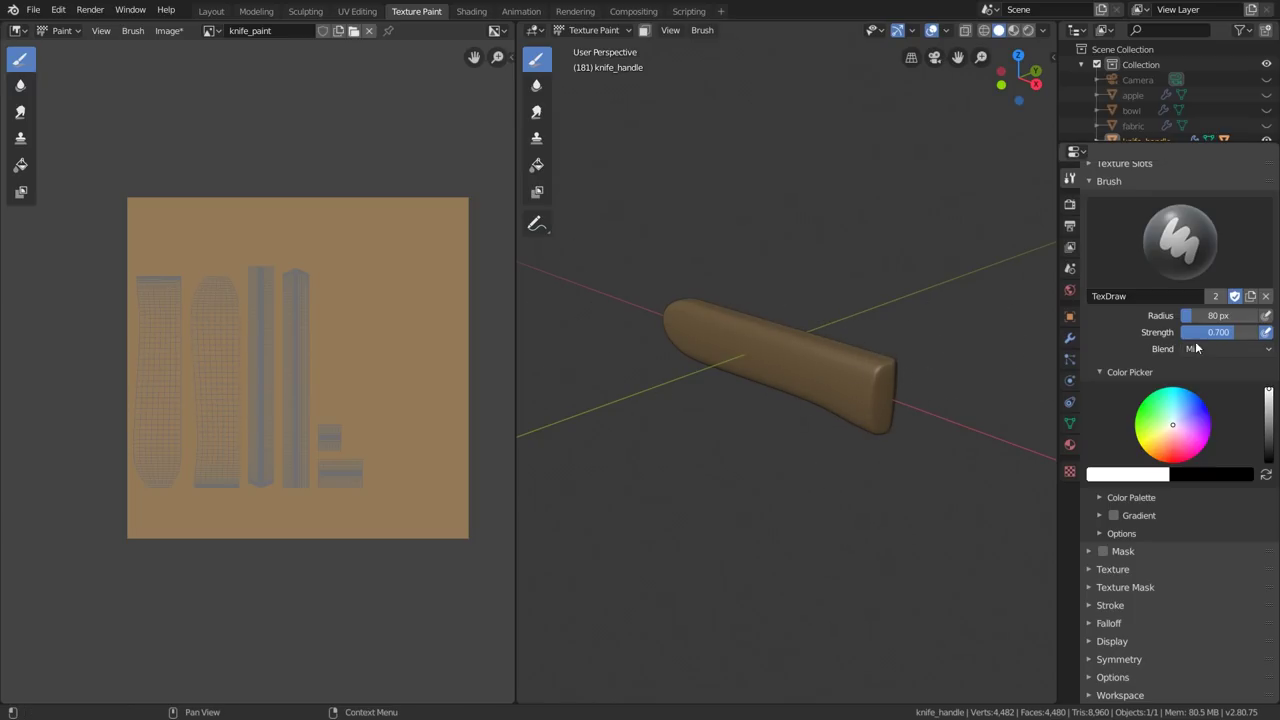
Step: Paint a white test stroke on the handle, undo it, and set the brush strength to 1.000
mouse_move(813, 390)
mouse_down()
mouse_move(816, 380)
mouse_move(698, 338)
mouse_move(810, 384)
mouse_up()
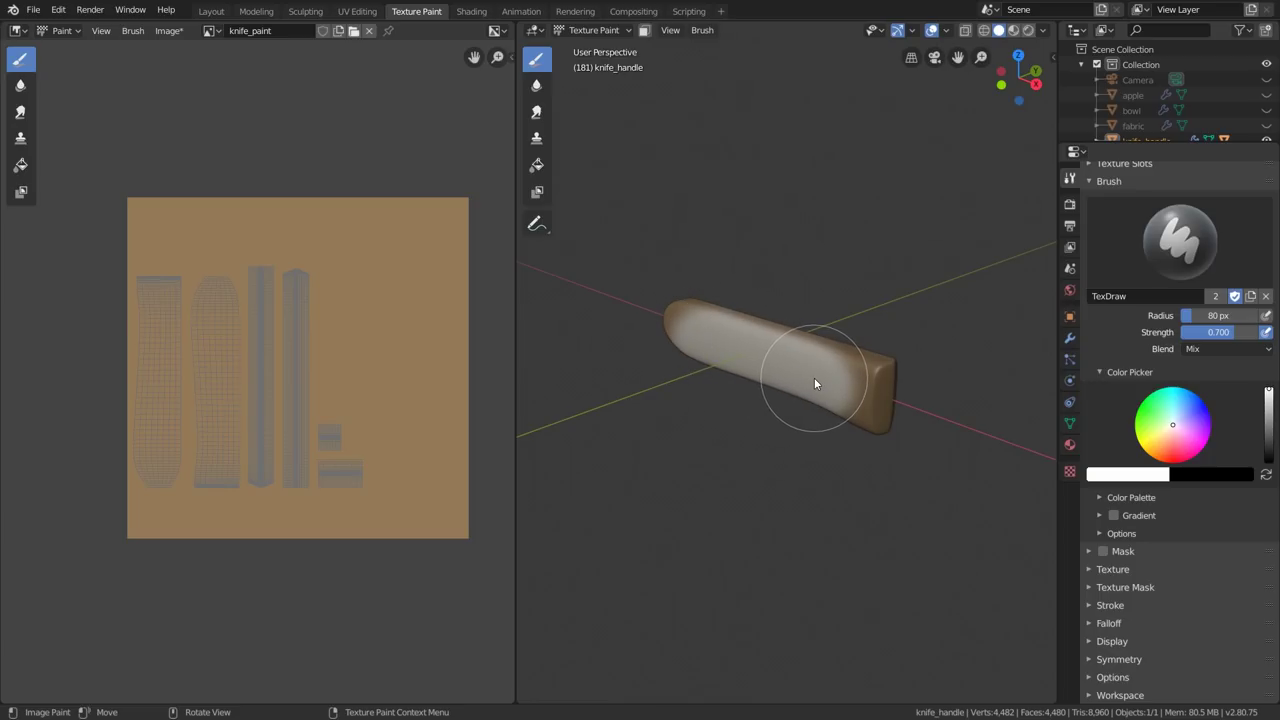
key(ctrl+z)
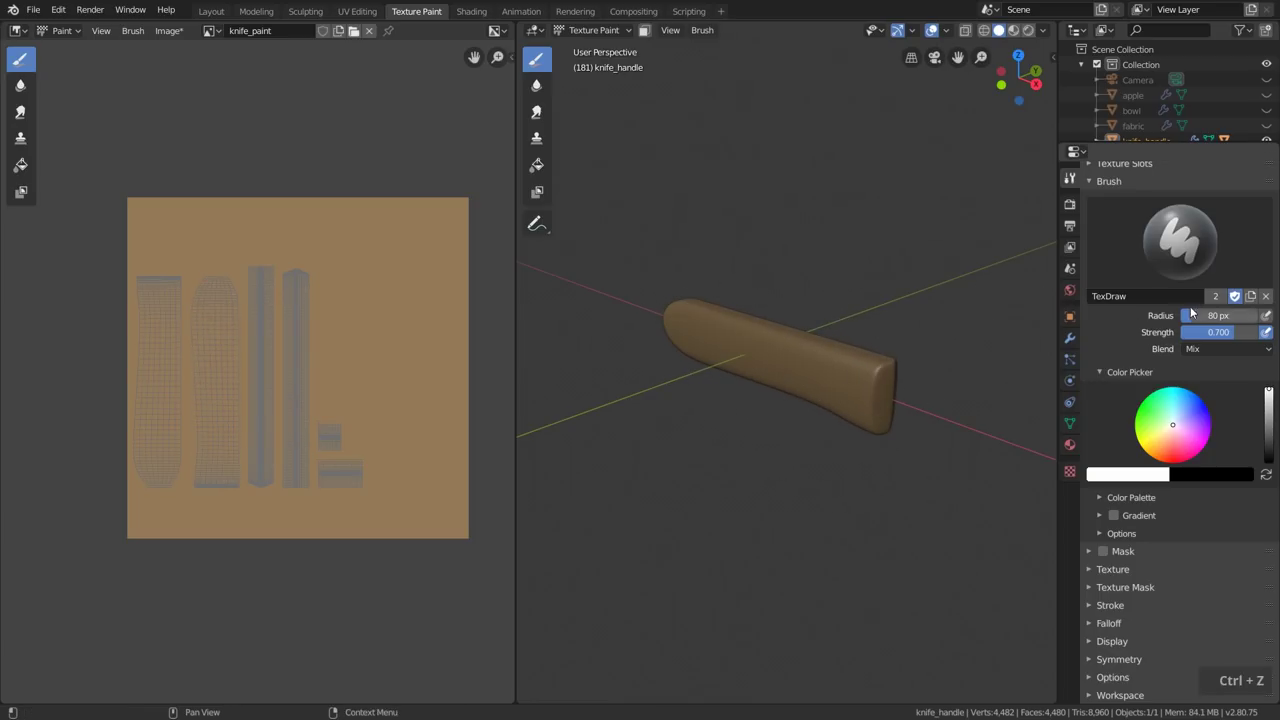
drag(1198, 332, 1250, 336)
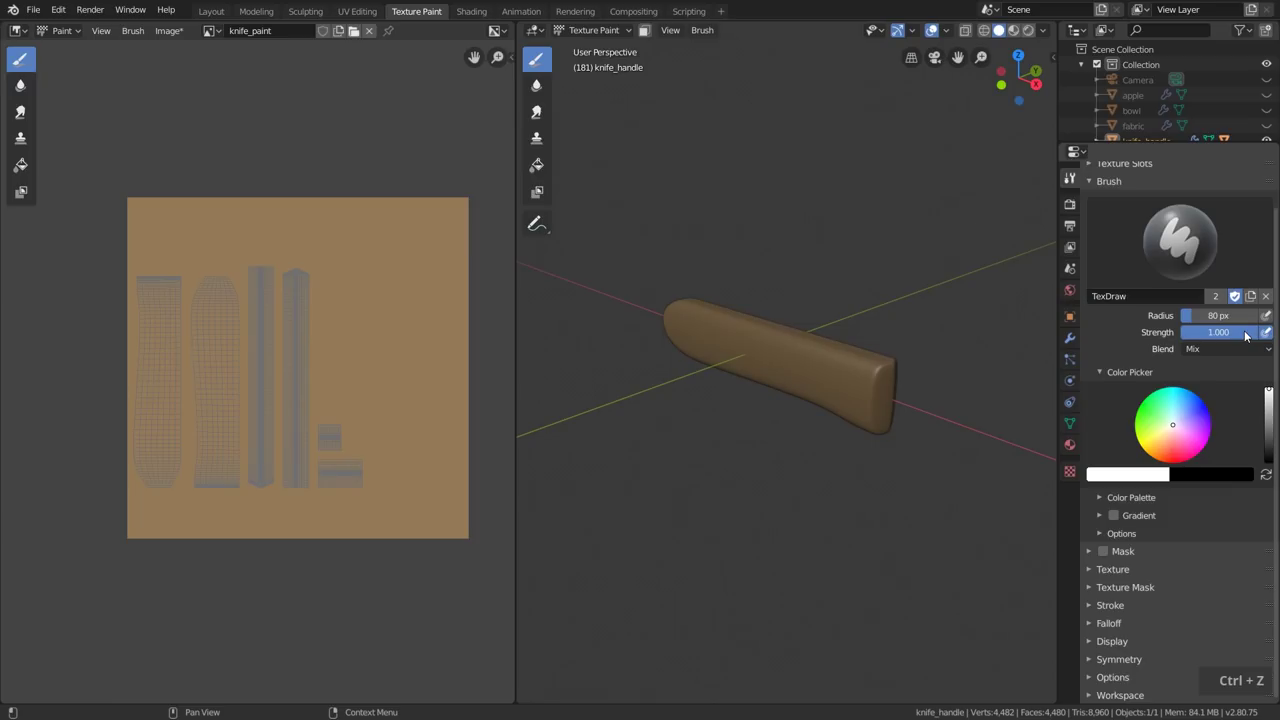
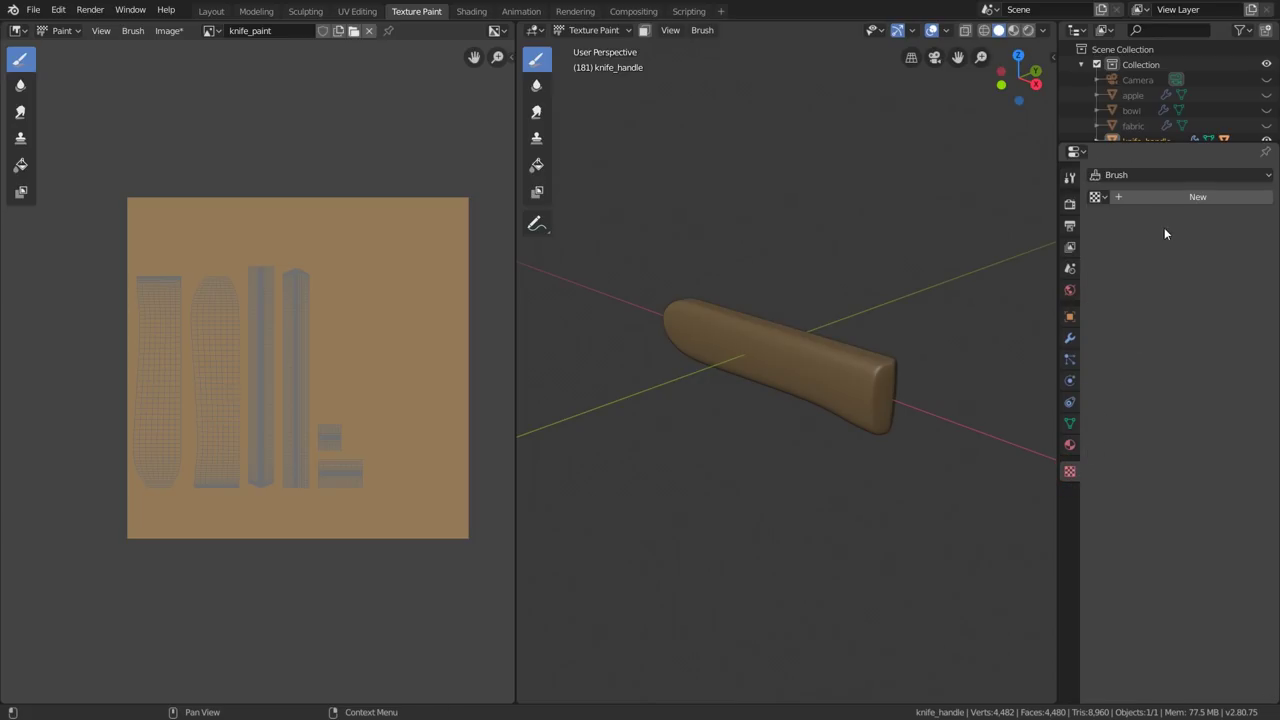
Step: Create a new brush texture and name it knife
click(1174, 196)
double_click(1174, 196)
text(knife)
key(Return)
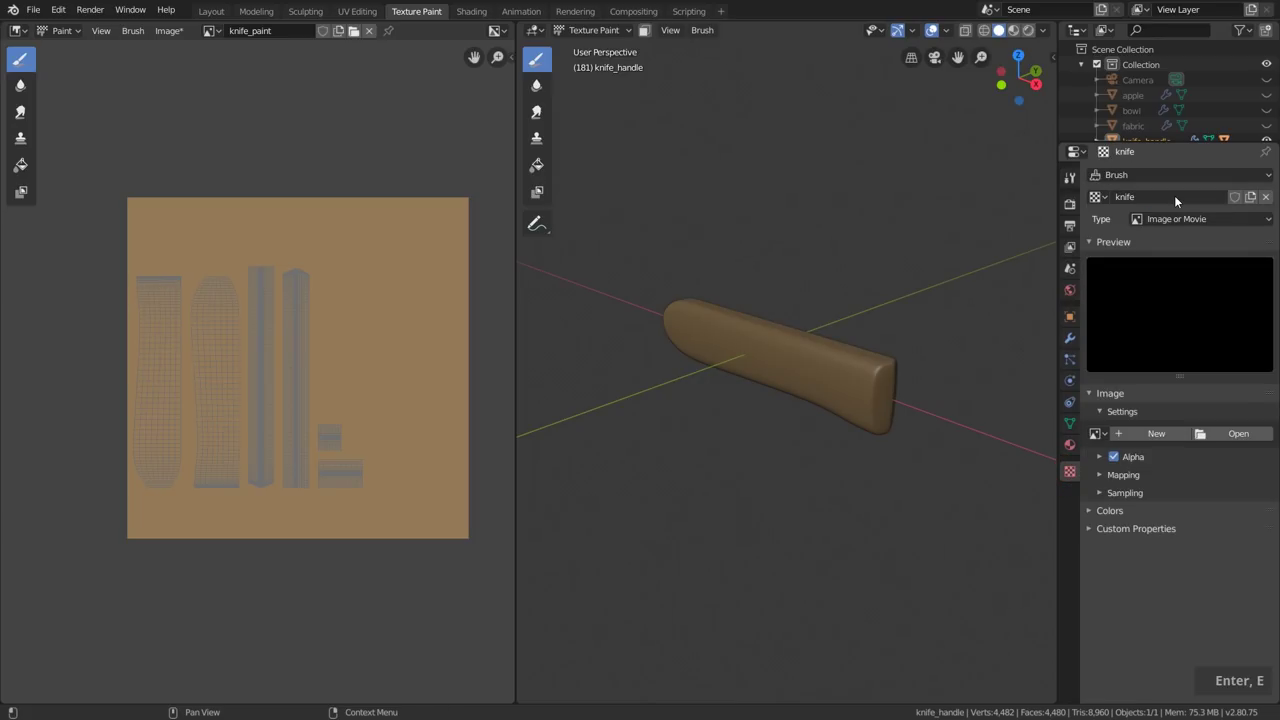
Step: Load knife.png from the tex folder as the knife texture's image, browsing the files as thumbnails
click(1231, 433)
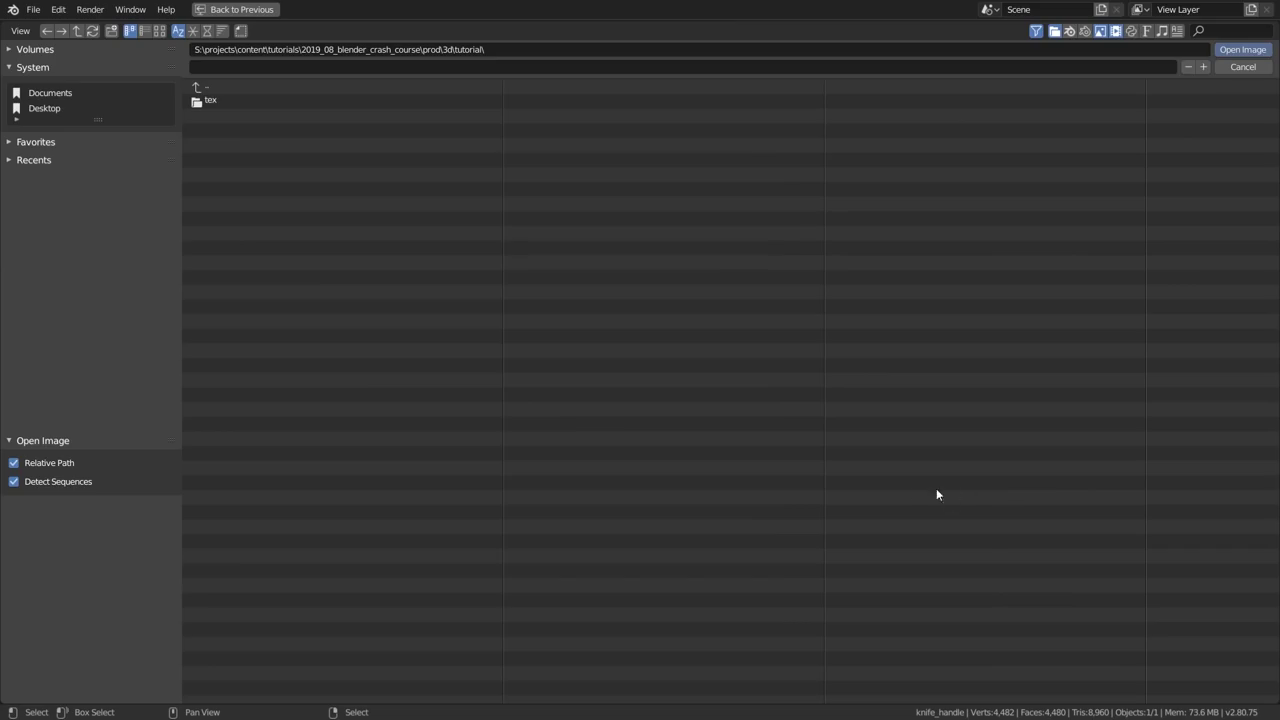
click(212, 101)
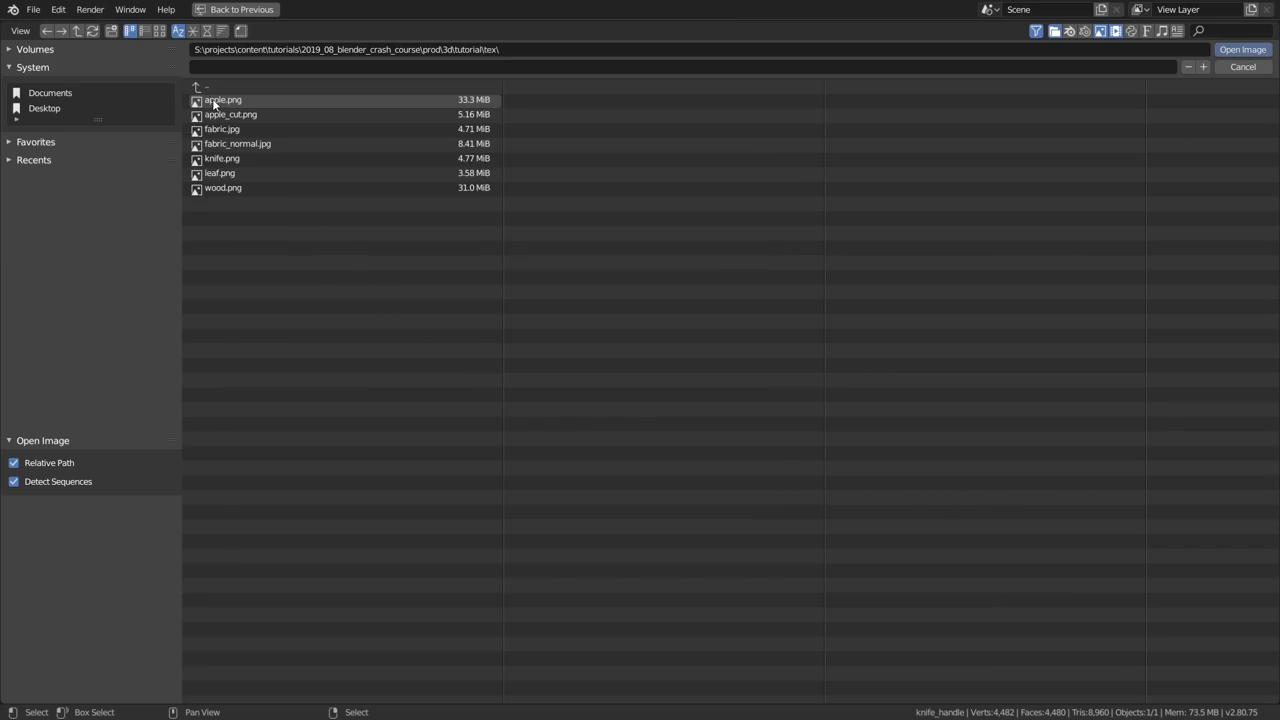
click(223, 160)
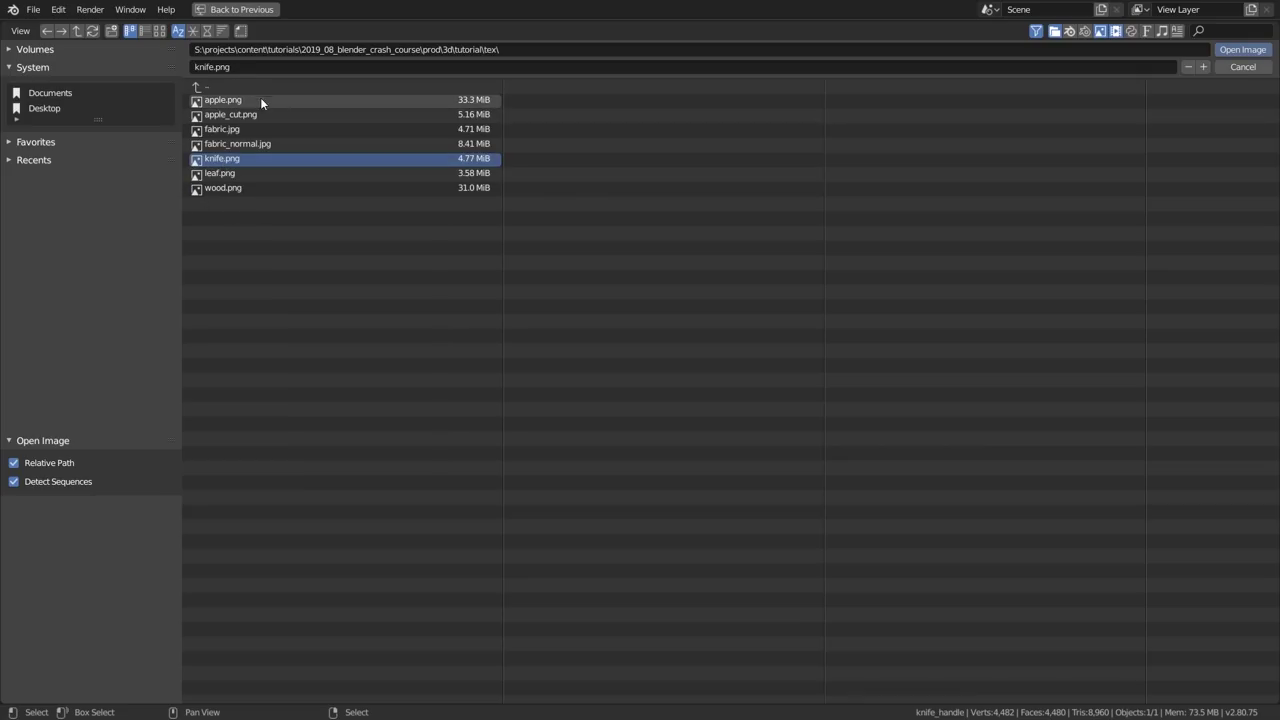
click(160, 31)
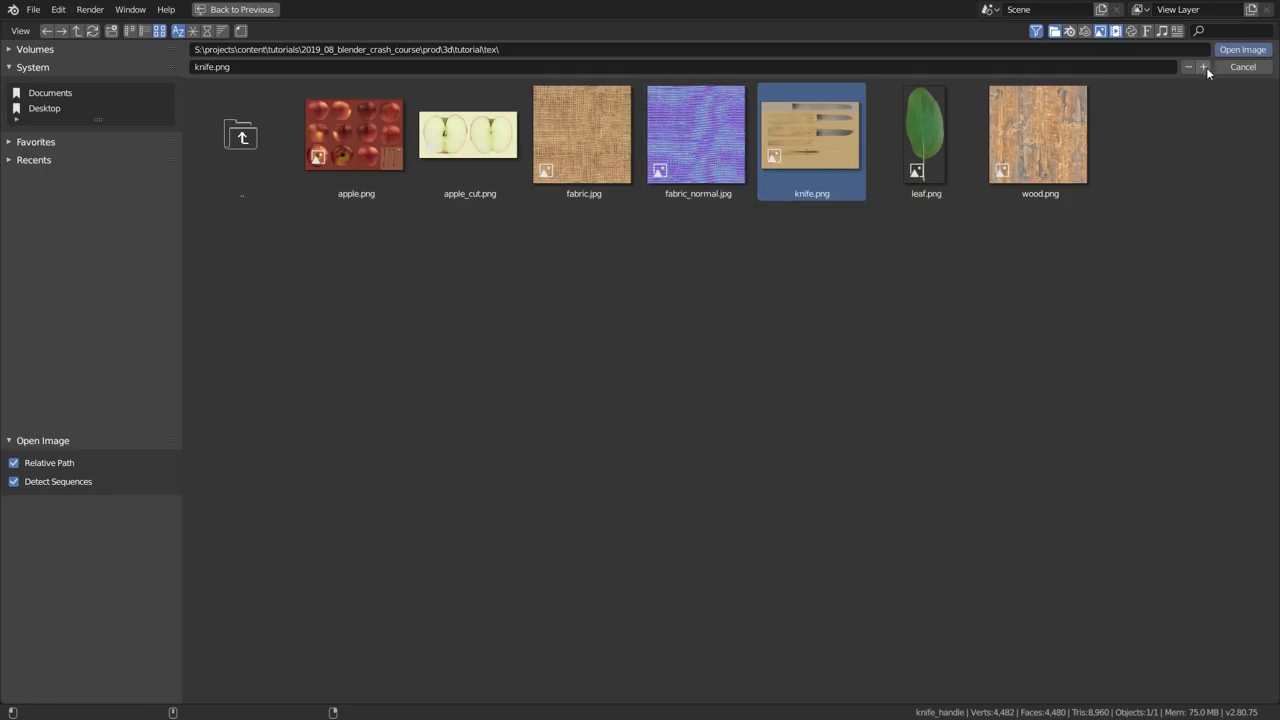
click(1238, 49)
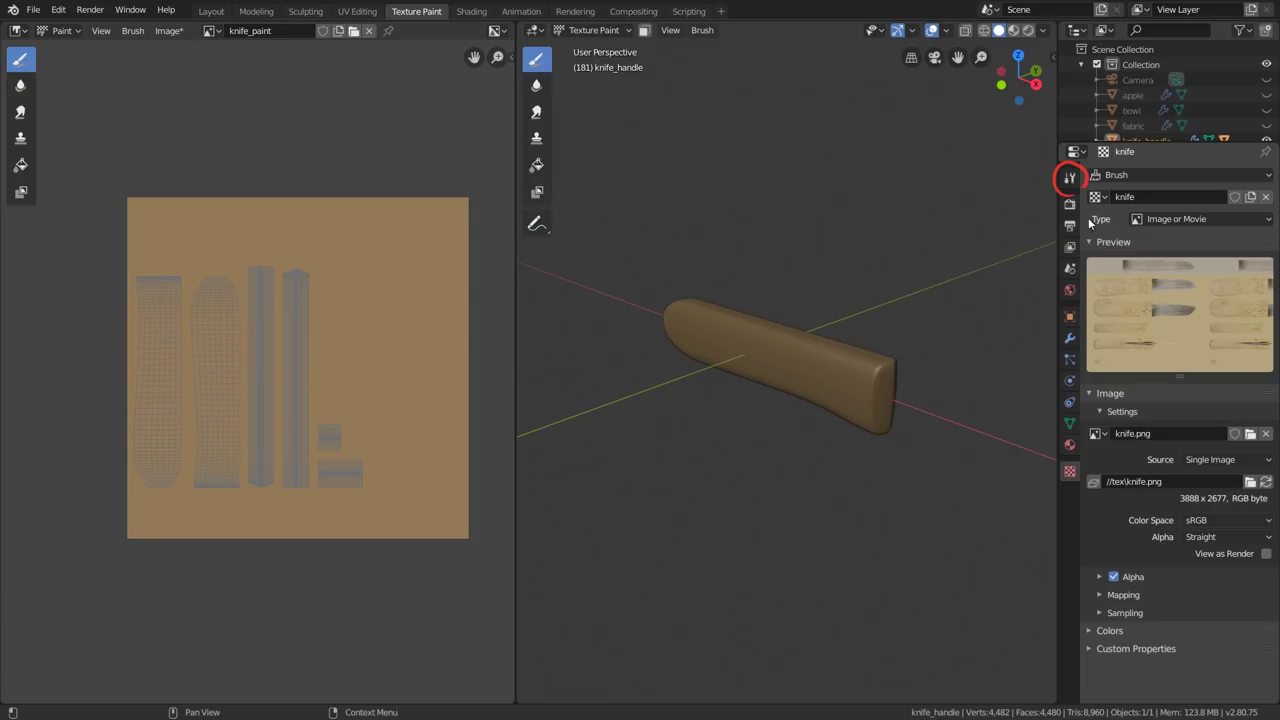
Step: Check that the Draw brush uses the knife texture and set its mapping to Stencil
click(1069, 177)
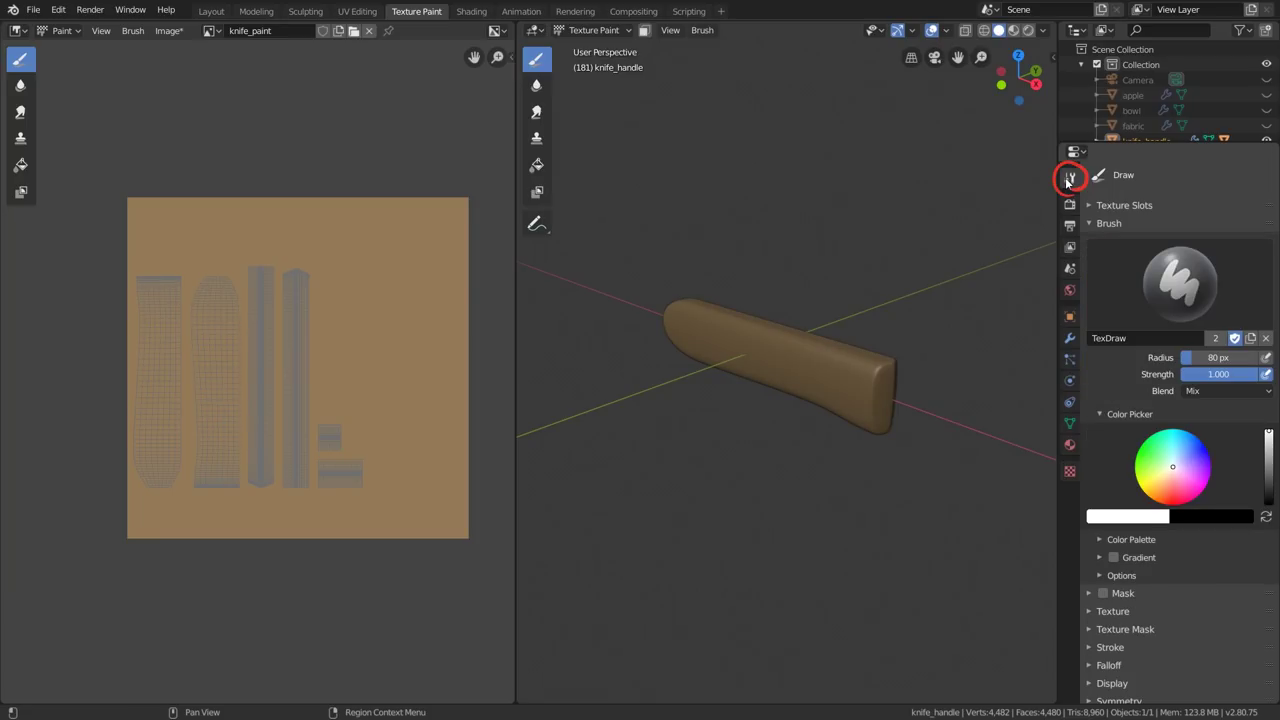
click(1110, 223)
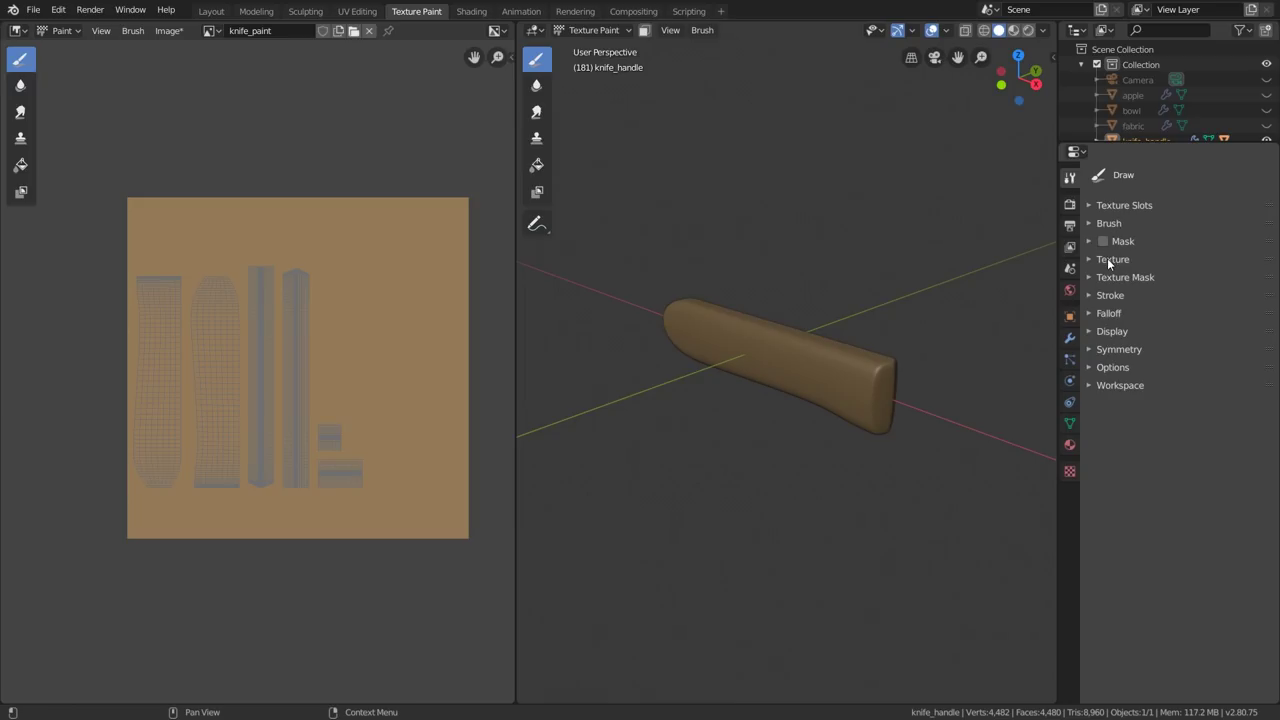
click(1107, 259)
click(1138, 310)
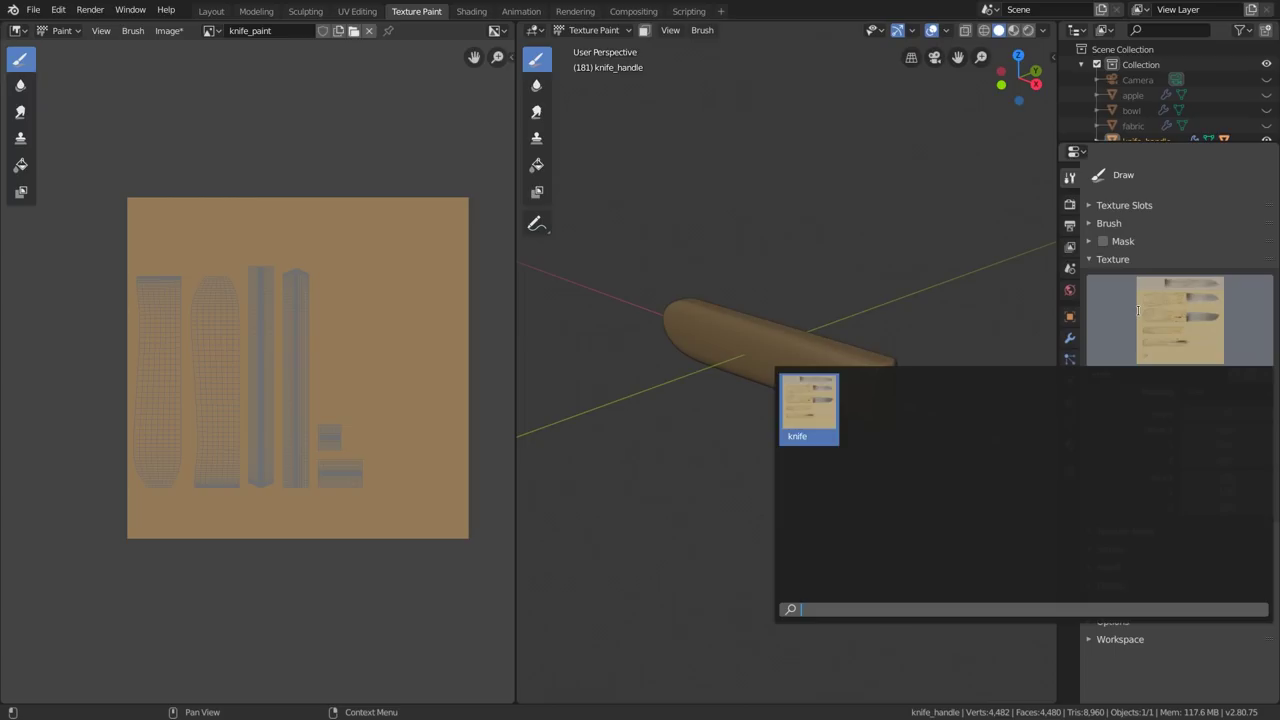
key(Escape)
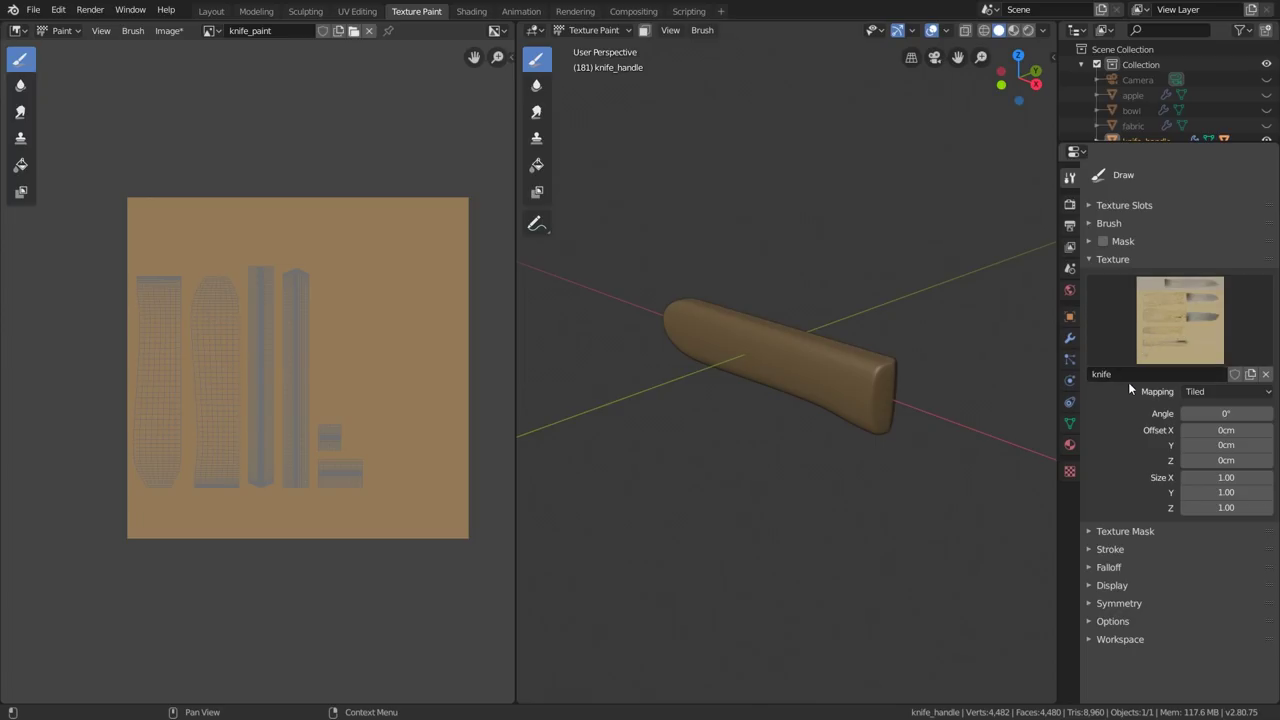
click(1215, 391)
click(1216, 477)
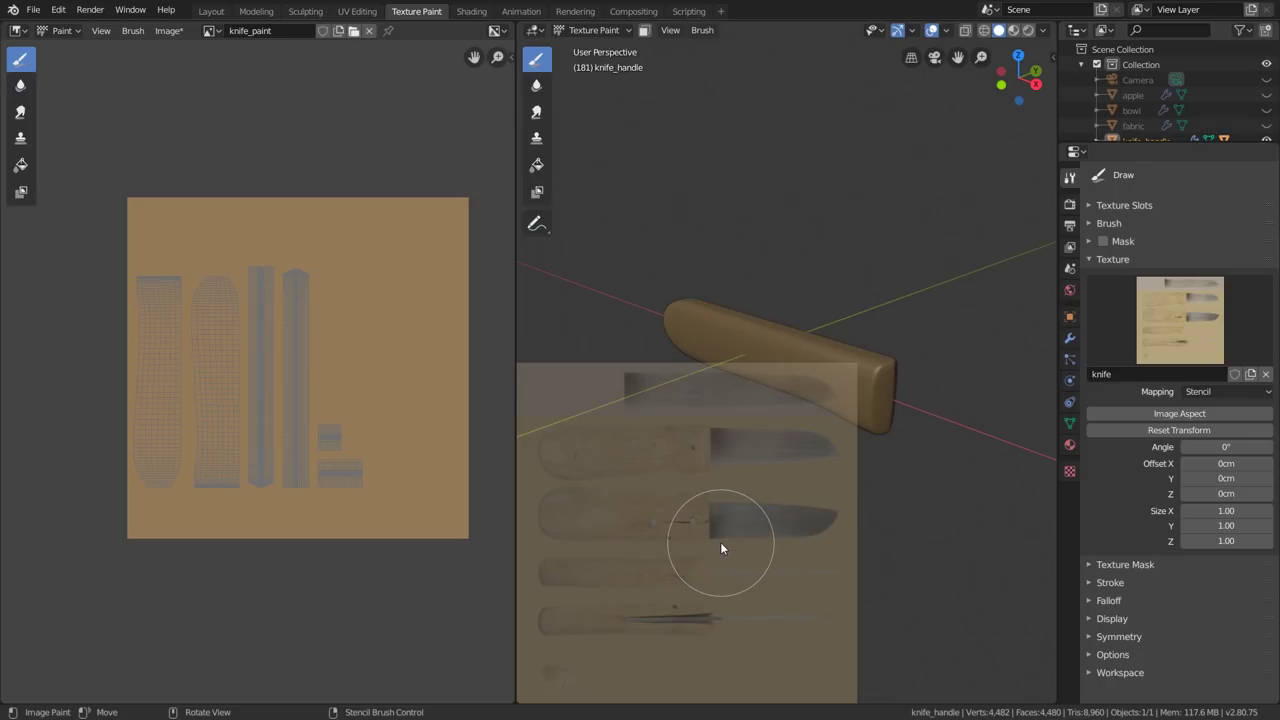
Step: Move the stencil over the handle, paint a test stroke through it, move it aside and undo the stroke
right_drag(708, 538, 809, 407)
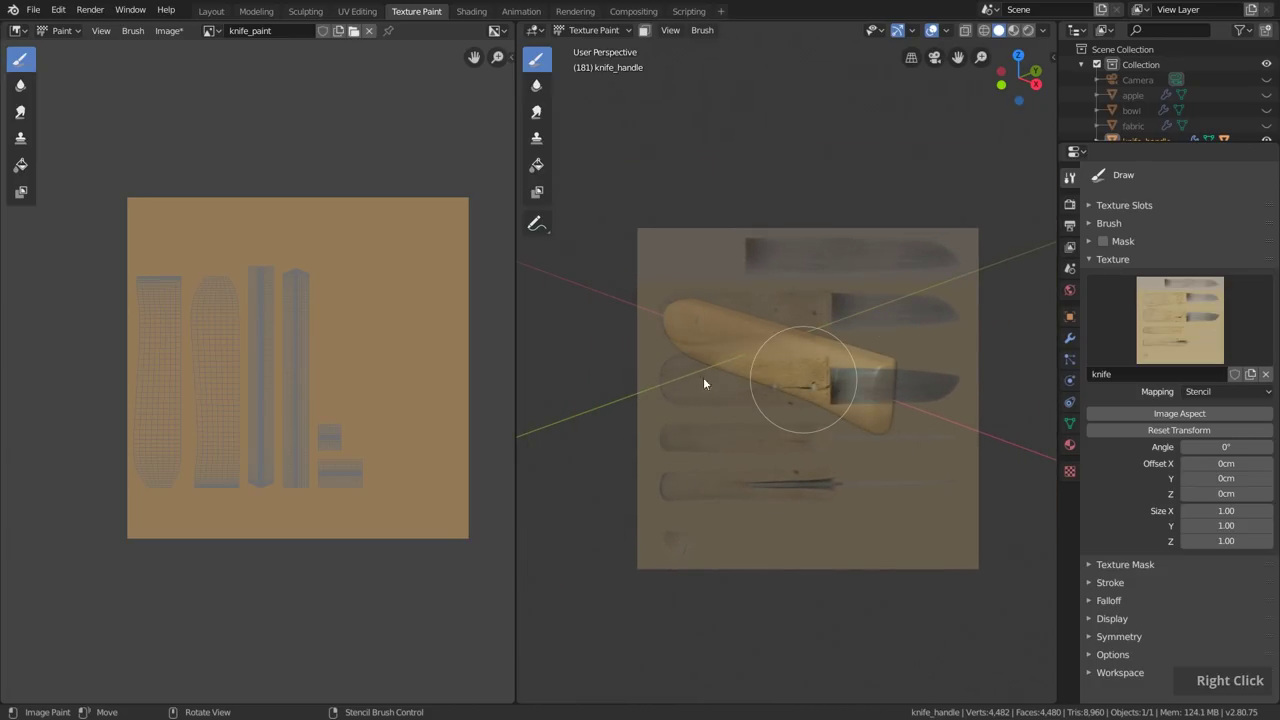
drag(703, 380, 768, 393)
mouse_move(775, 394)
right_down()
mouse_move(983, 165)
mouse_move(1033, 153)
right_up()
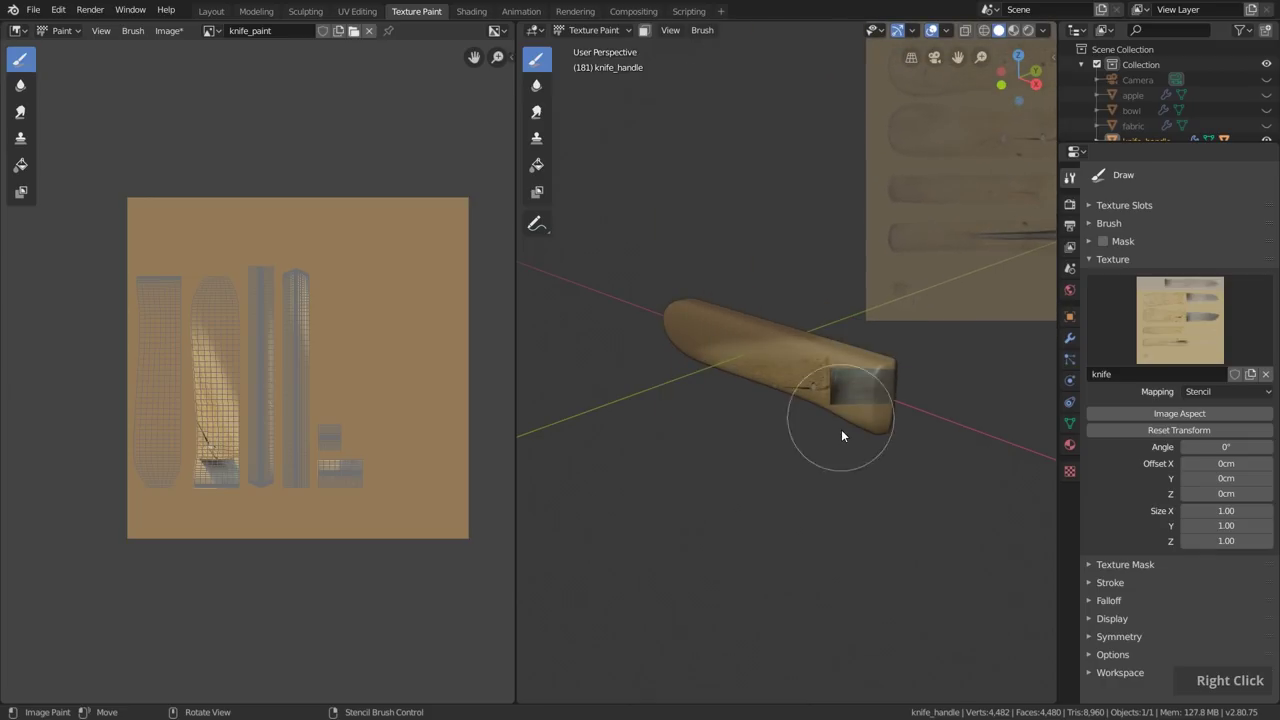
key(ctrl+z)
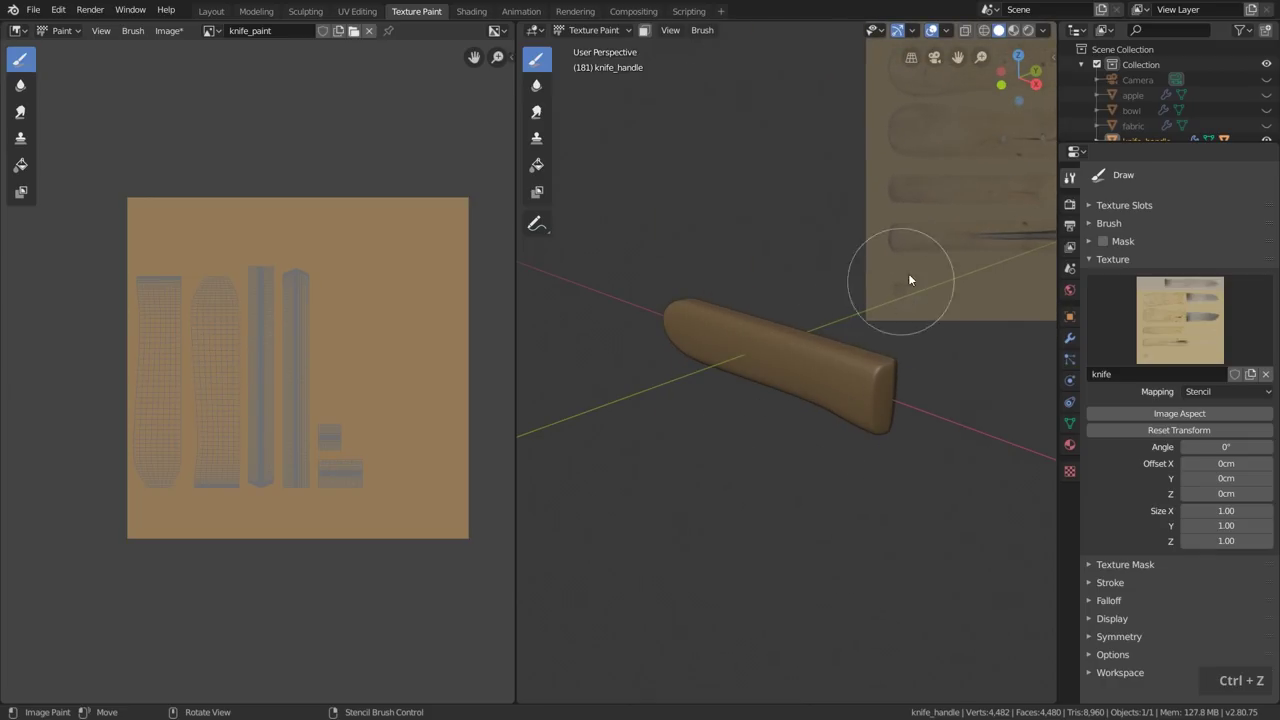
Step: Match the stencil to the image's aspect ratio over the handle and switch to the front orthographic view
right_drag(908, 273, 724, 459)
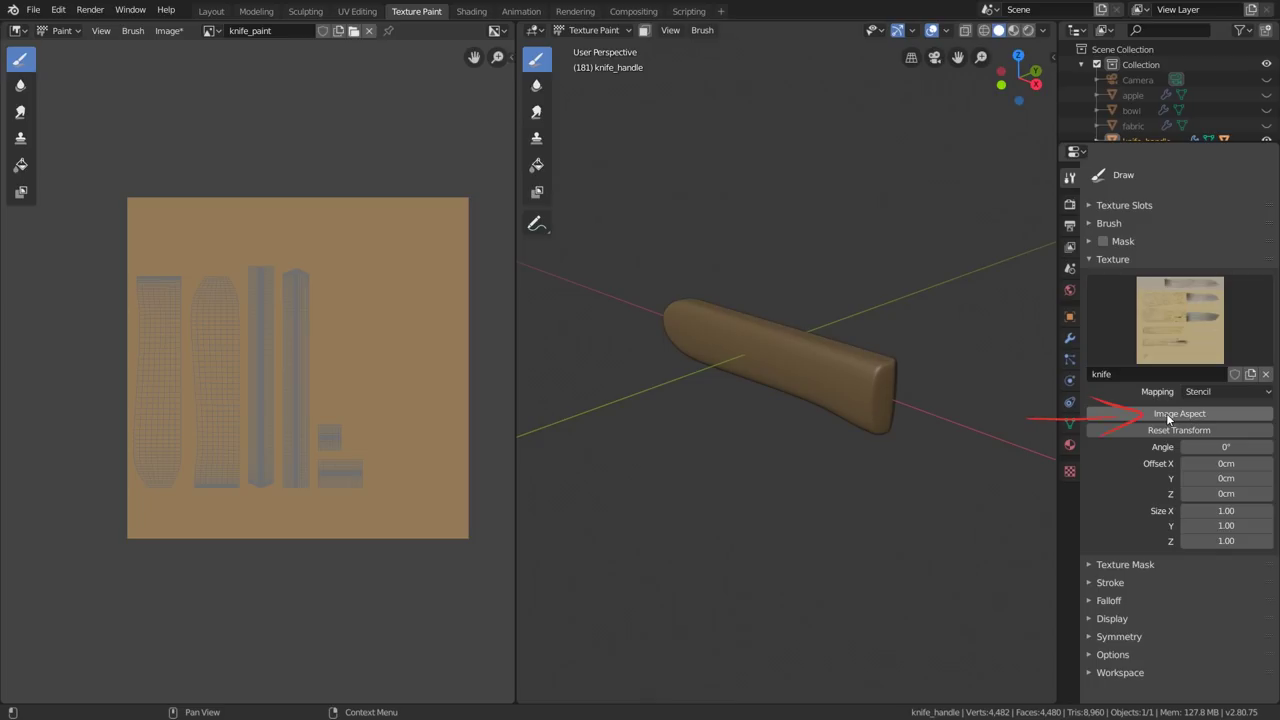
click(1166, 413)
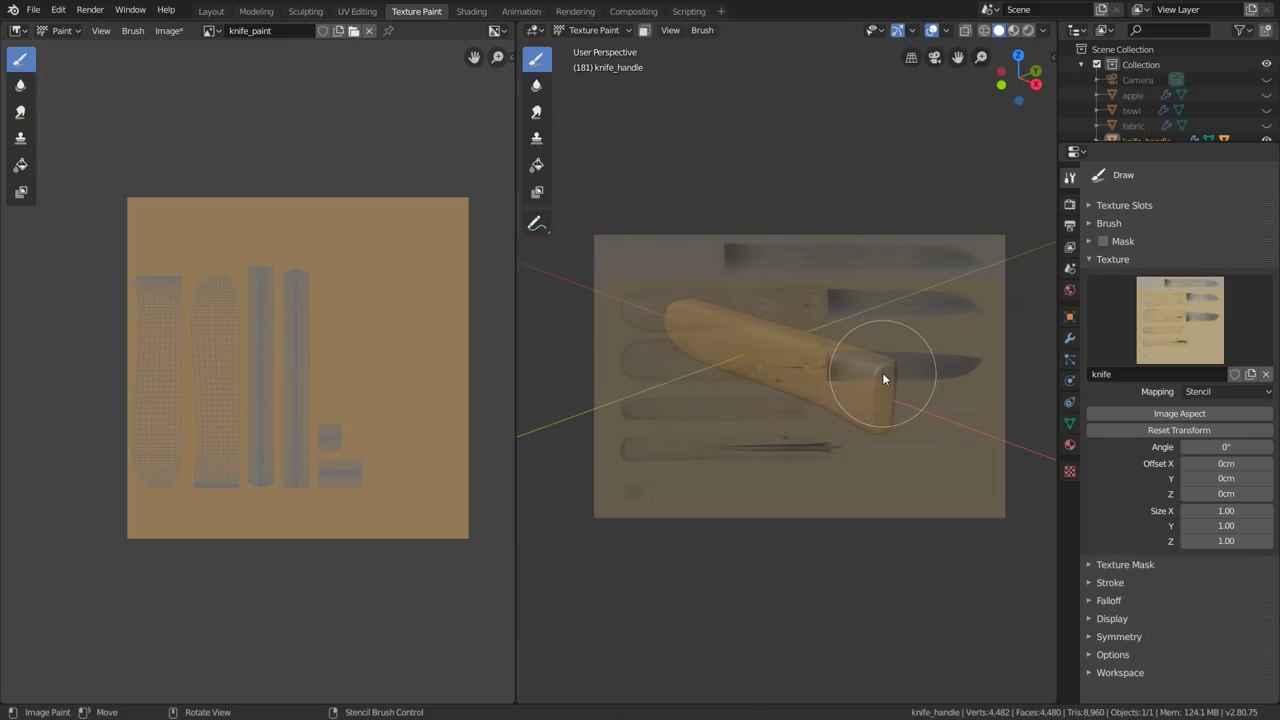
key(1)
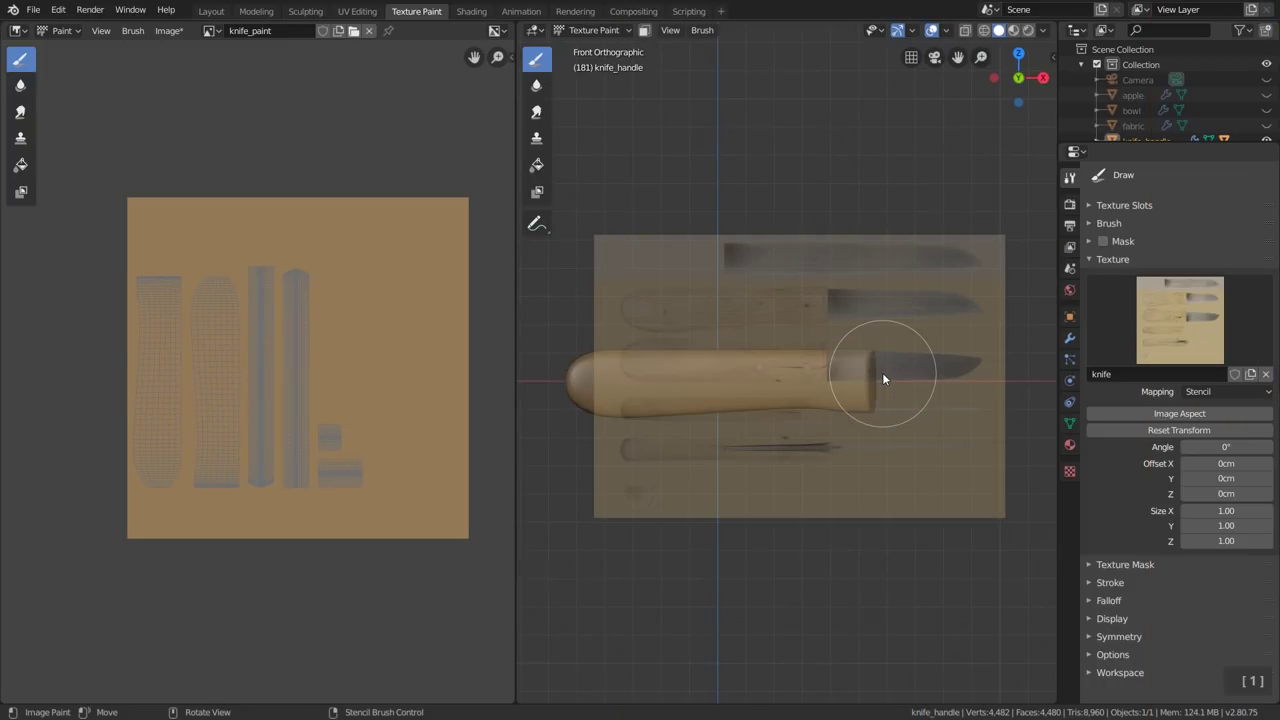
Step: Try moving, scaling and rotating the stencil over the handle, and reset its transform
mouse_move(882, 372)
right_down()
mouse_move(909, 316)
mouse_move(862, 398)
mouse_move(900, 378)
right_up()
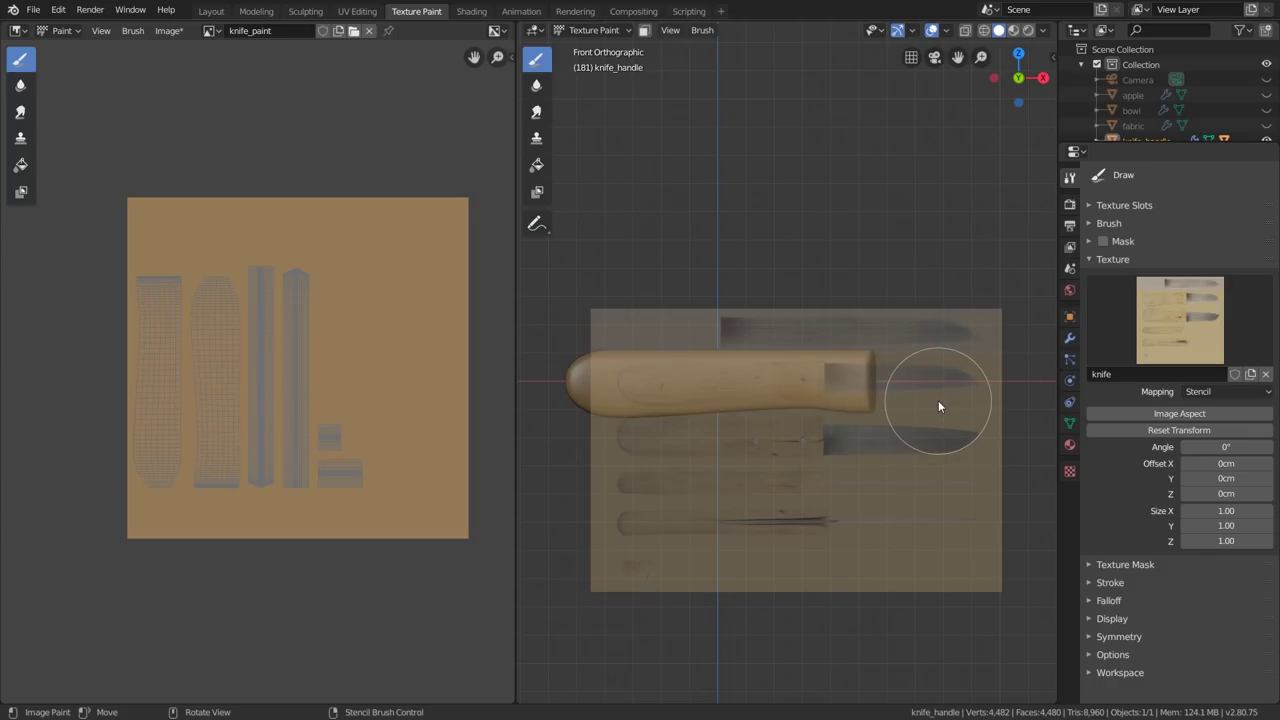
shift+right_drag(938, 405, 964, 347)
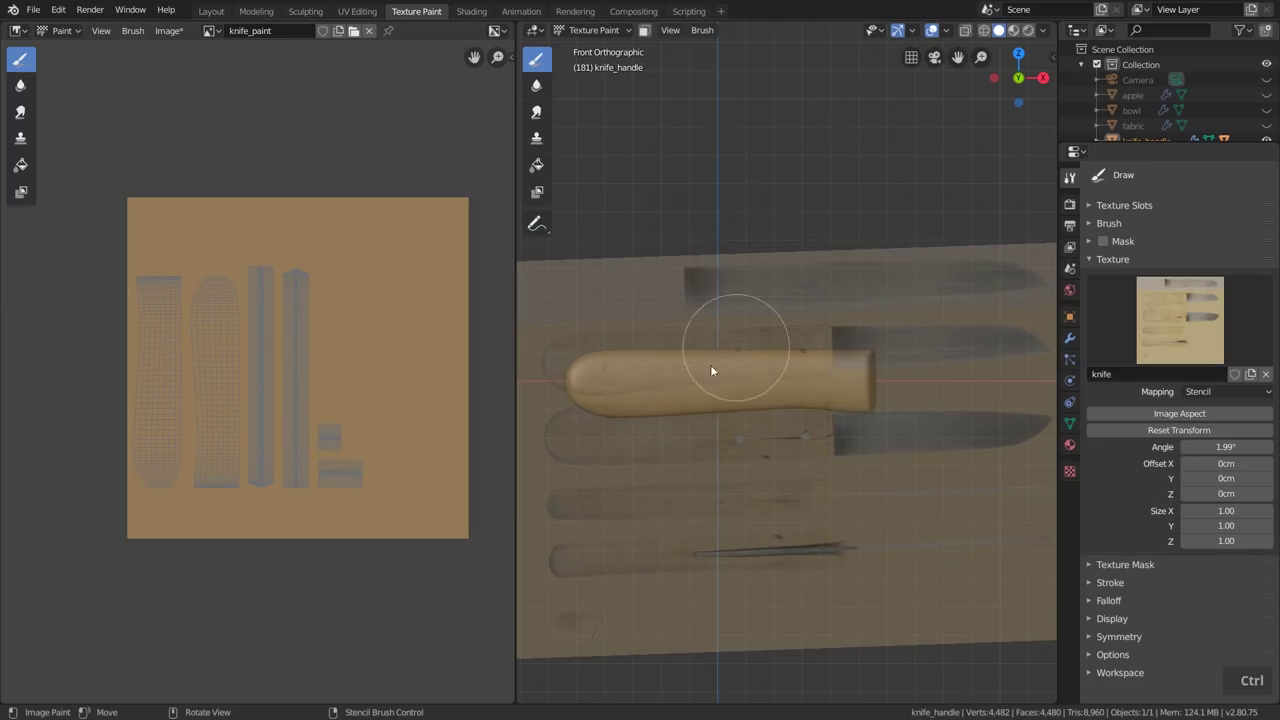
click(1181, 430)
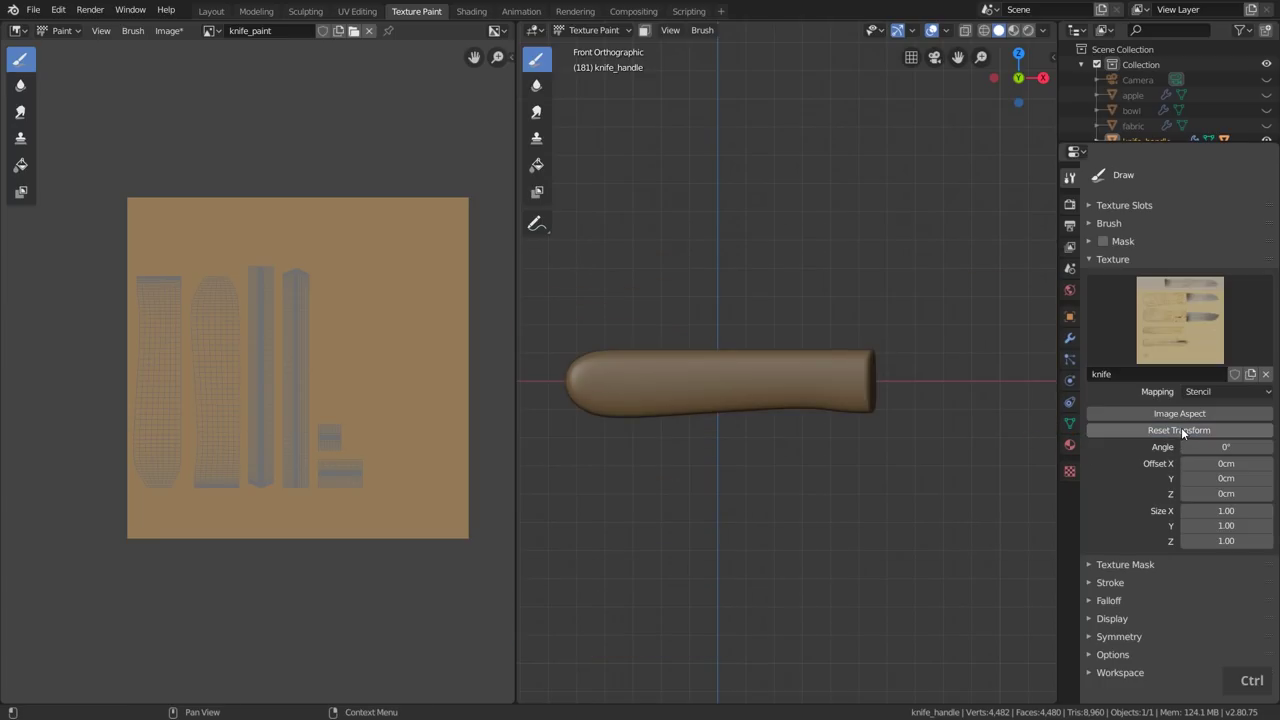
Step: Restore the stencil's image aspect and move and scale it so the uppermost wooden handle photo covers the model
right_drag(618, 526, 878, 500)
click(1190, 413)
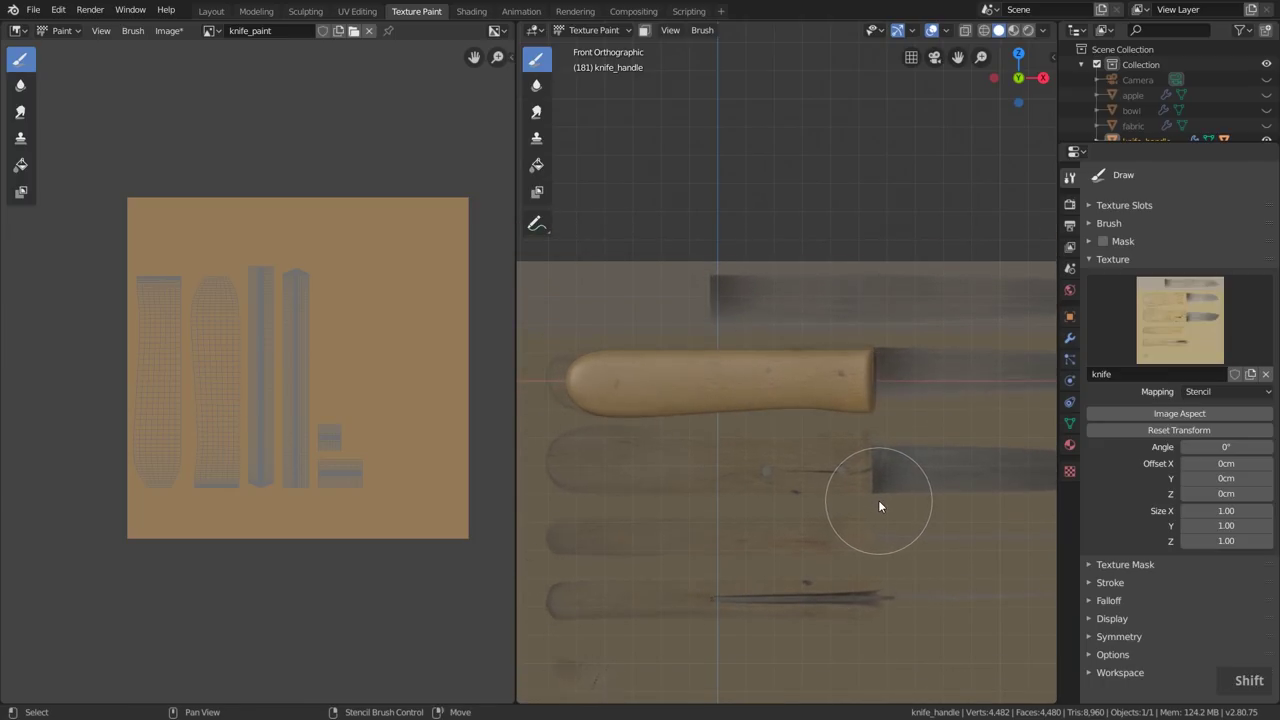
shift+right_drag(952, 464, 994, 486)
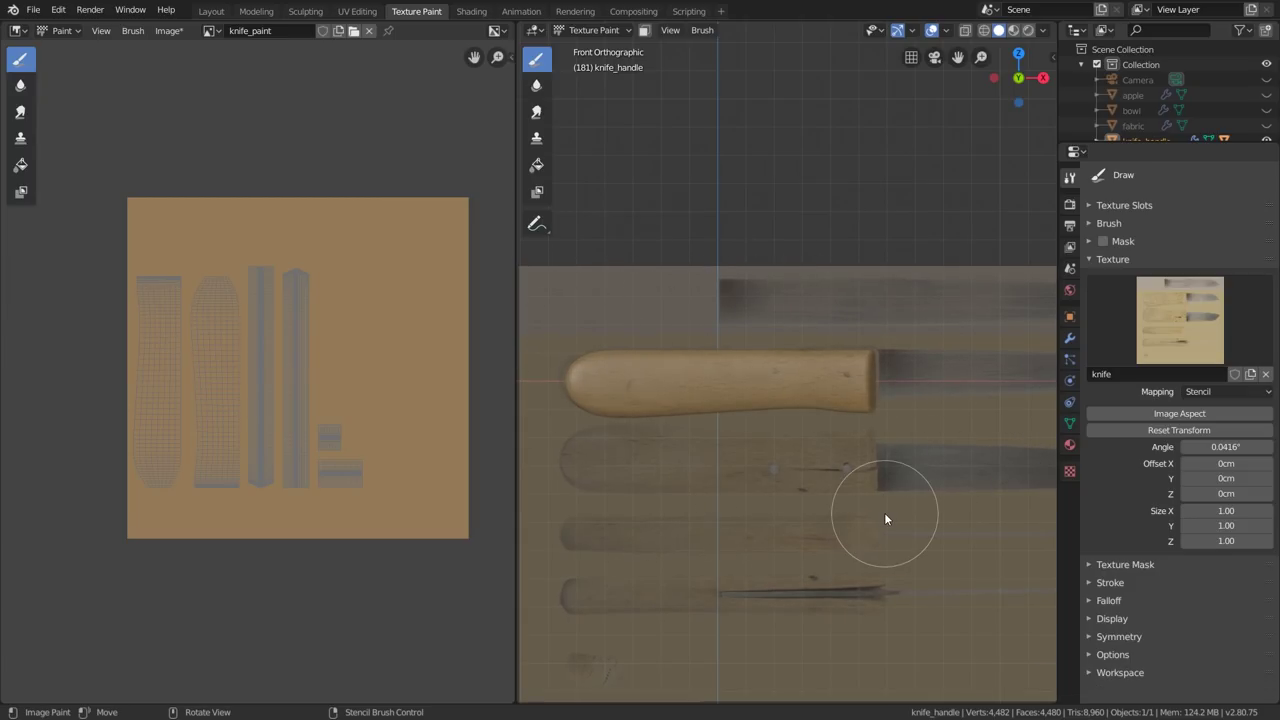
Step: Set the brush's texture overlay alpha to 65% and hide the overlay during strokes
click(1112, 618)
scroll(1152, 567, down, 2)
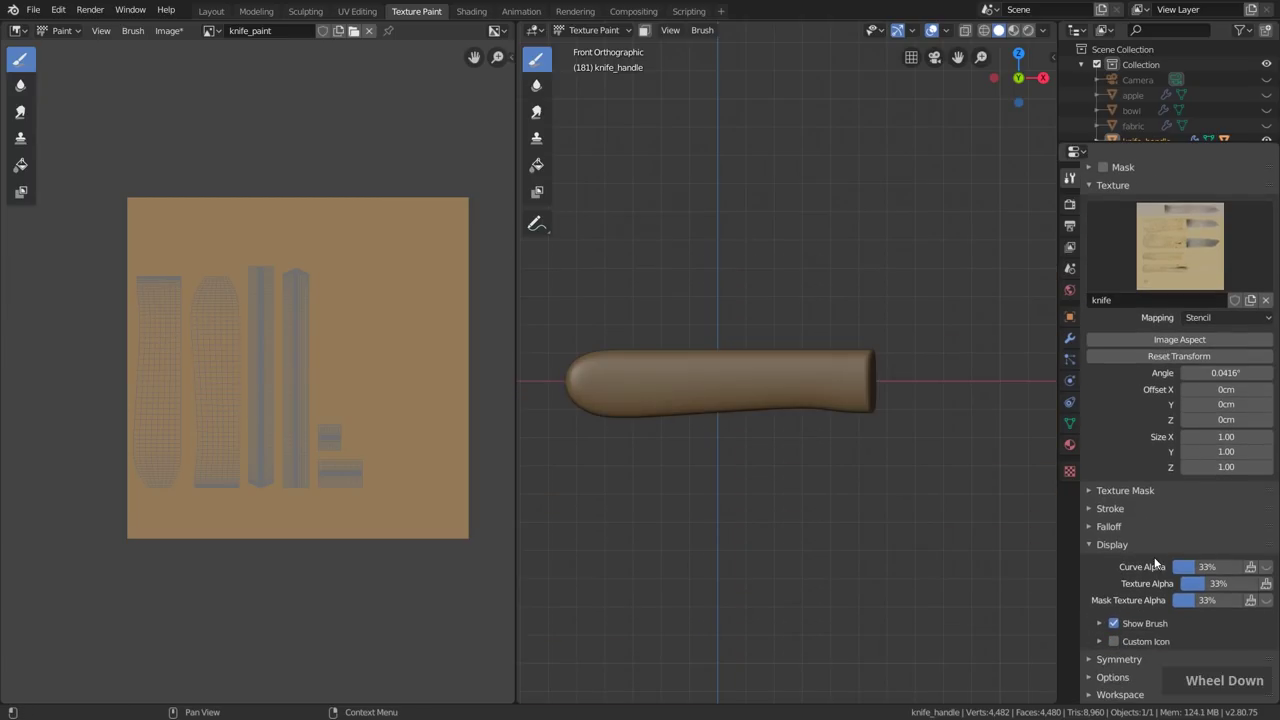
drag(1194, 587, 1232, 588)
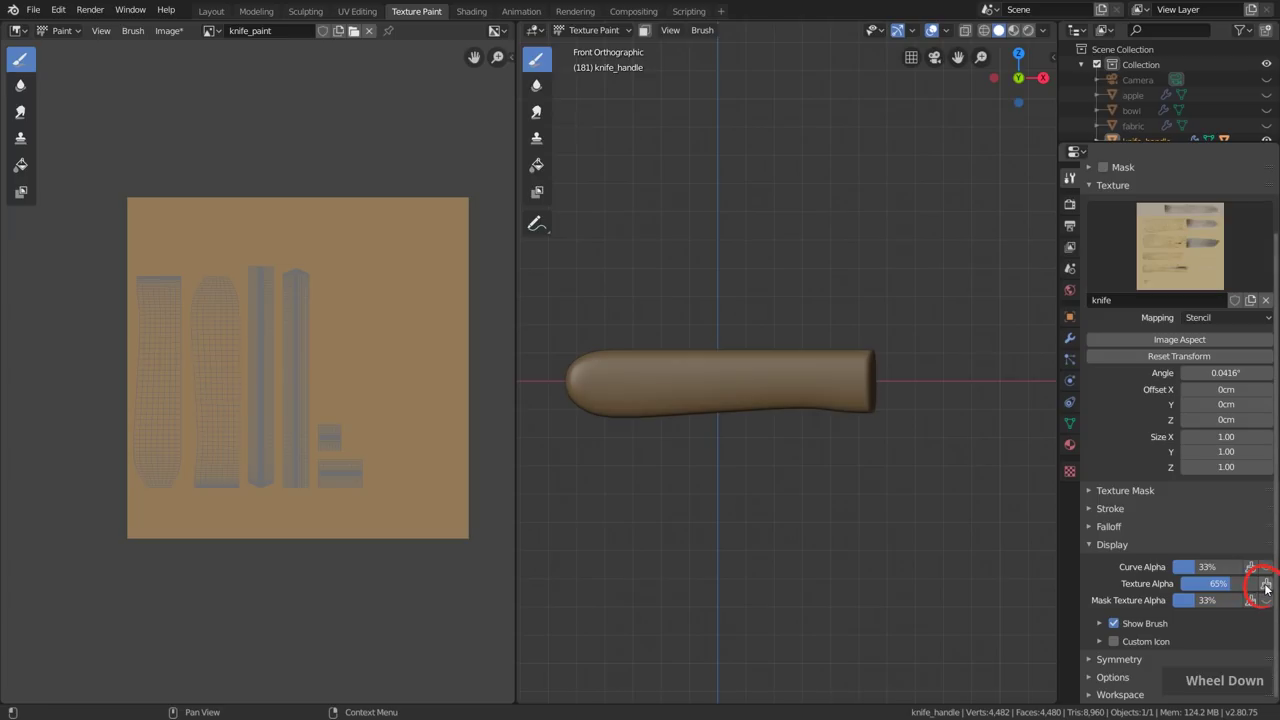
click(1266, 588)
Step: Paint the wood photo through the stencil over the whole front side of the handle
mouse_move(635, 400)
mouse_down()
mouse_move(768, 386)
mouse_move(556, 383)
mouse_move(884, 398)
mouse_move(801, 389)
mouse_move(814, 378)
mouse_move(854, 401)
mouse_move(882, 357)
mouse_move(739, 380)
mouse_move(688, 406)
mouse_move(810, 382)
mouse_up()
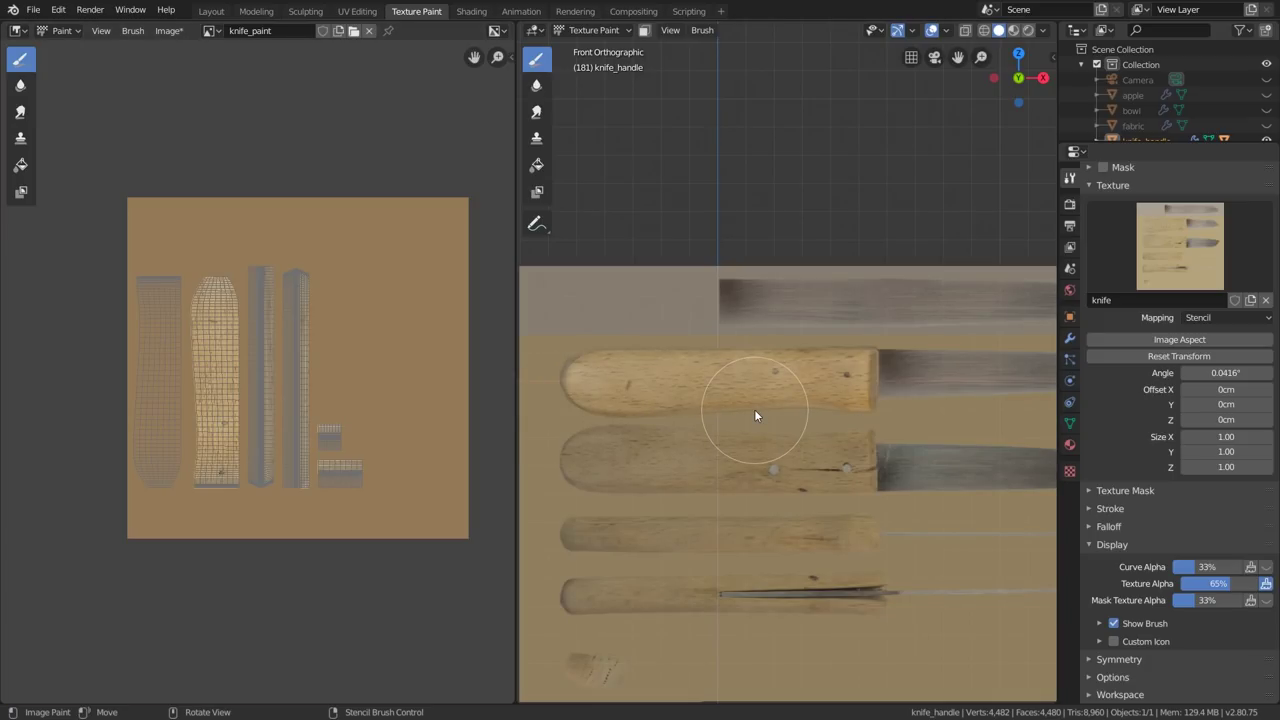
Step: In the back view, mirror the stencil with a Size X of -1 and align its uppermost handle photo with the model
key(9)
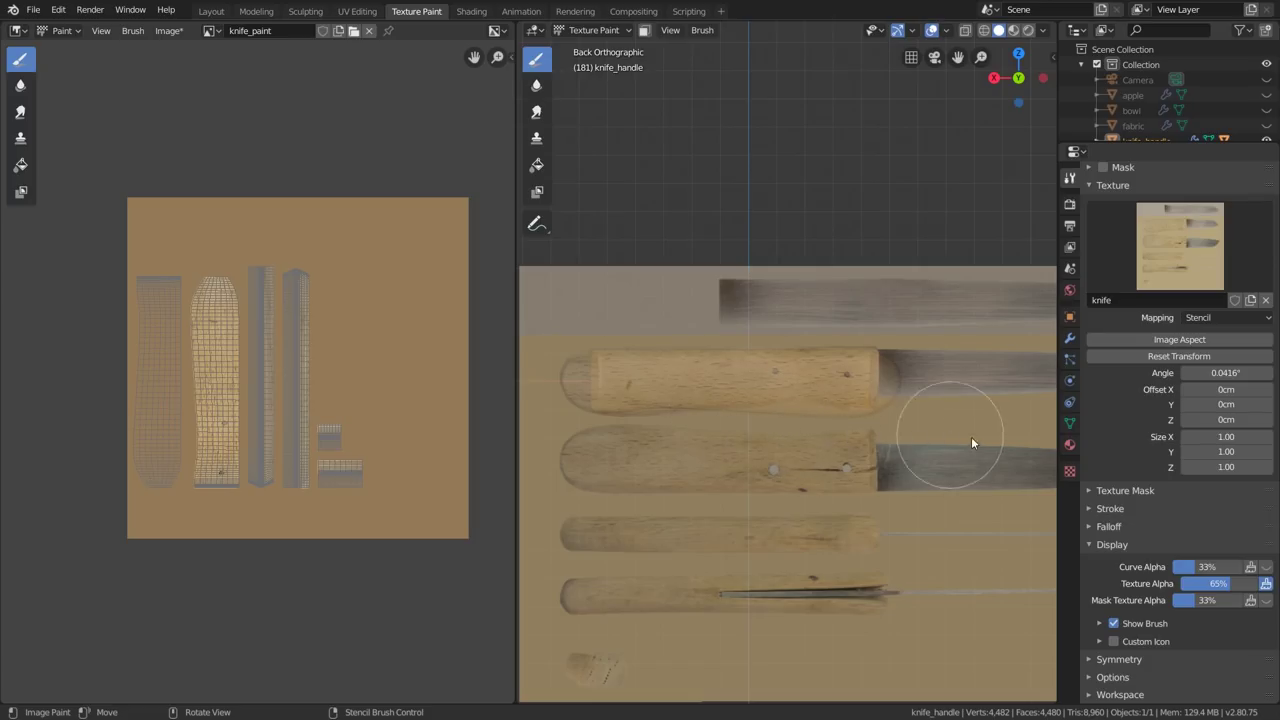
click(1213, 436)
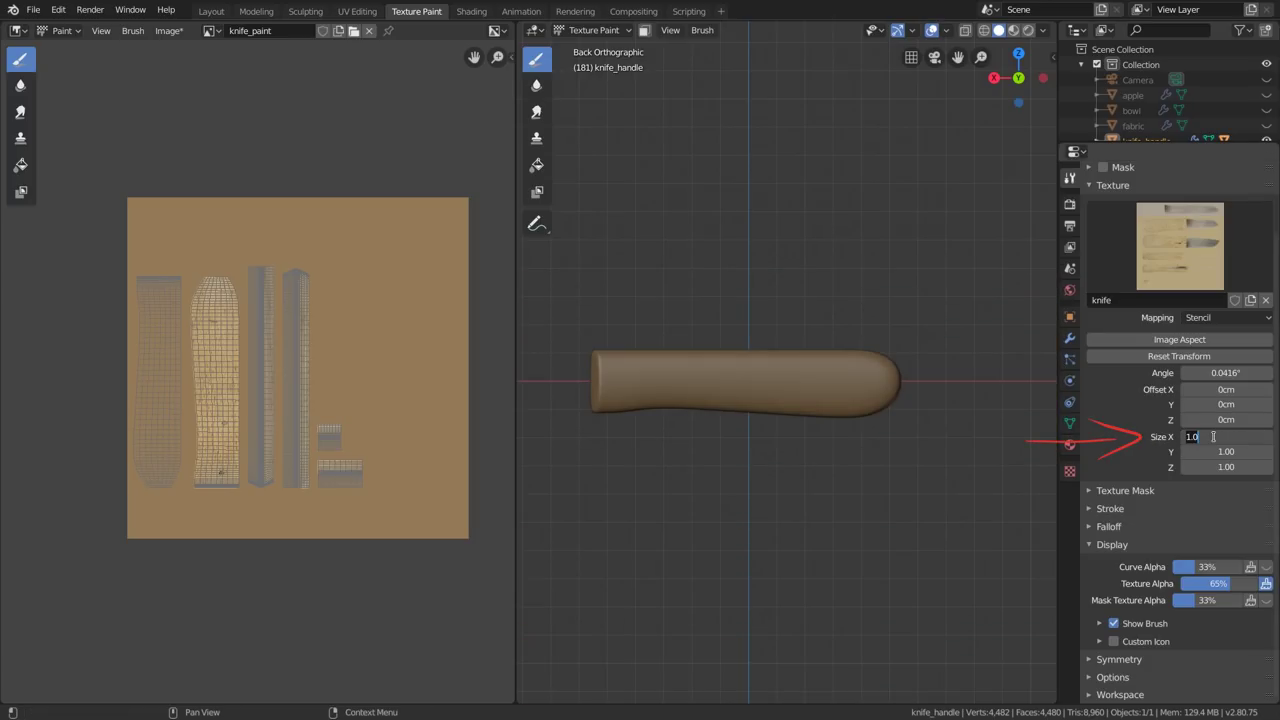
text(-1)
key(Return)
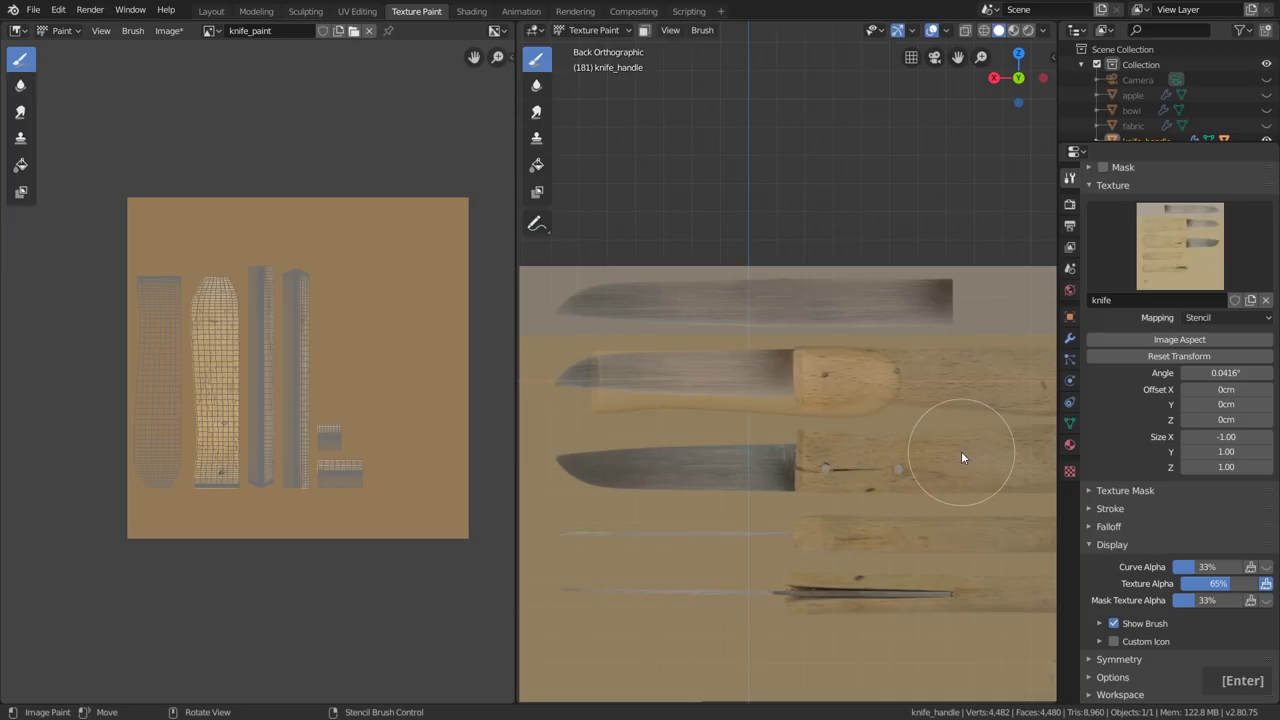
right_drag(963, 457, 762, 460)
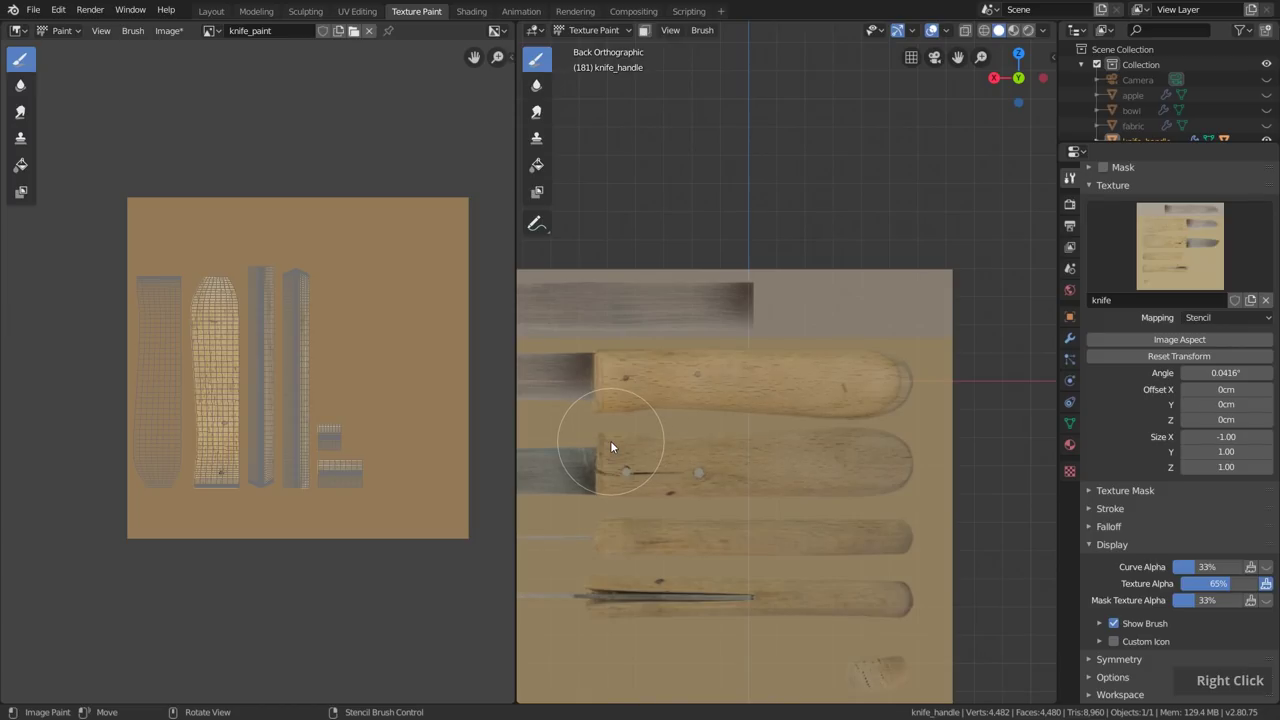
Step: Flip the stencil with a Size Y of -1 and paint the riveted handle photo over the handle's back side
click(1226, 451)
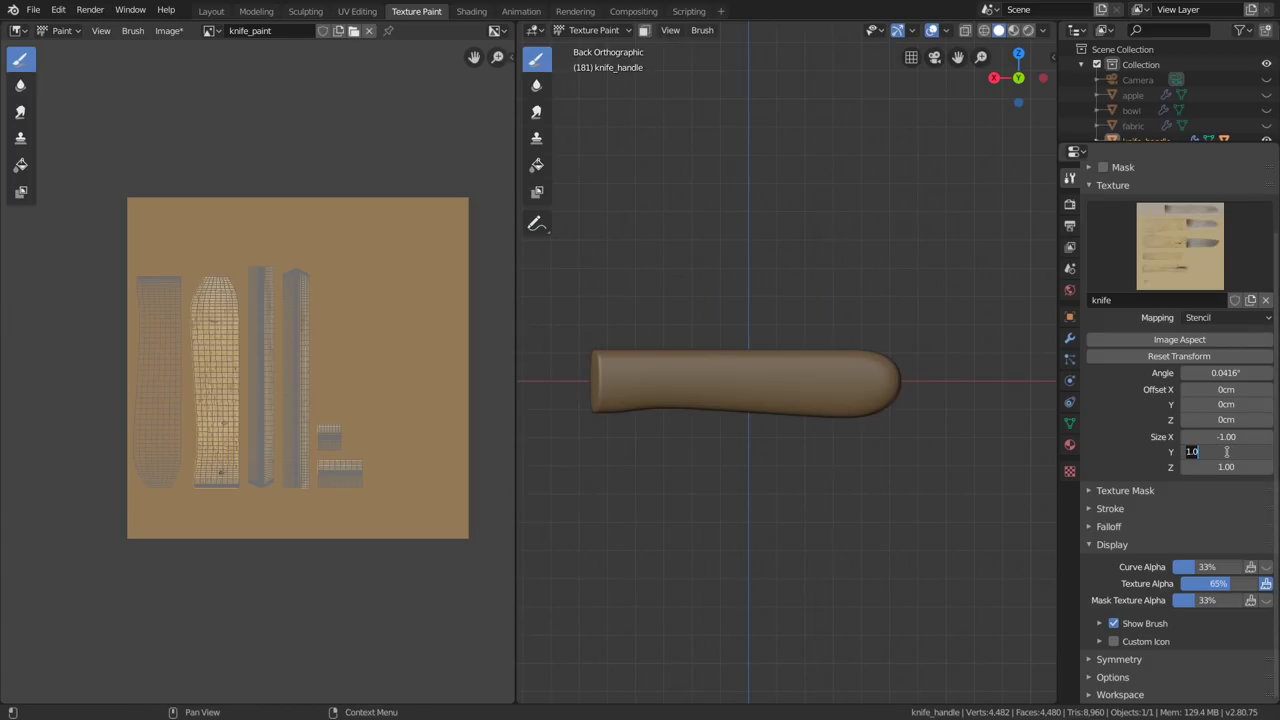
text(-1)
key(Return)
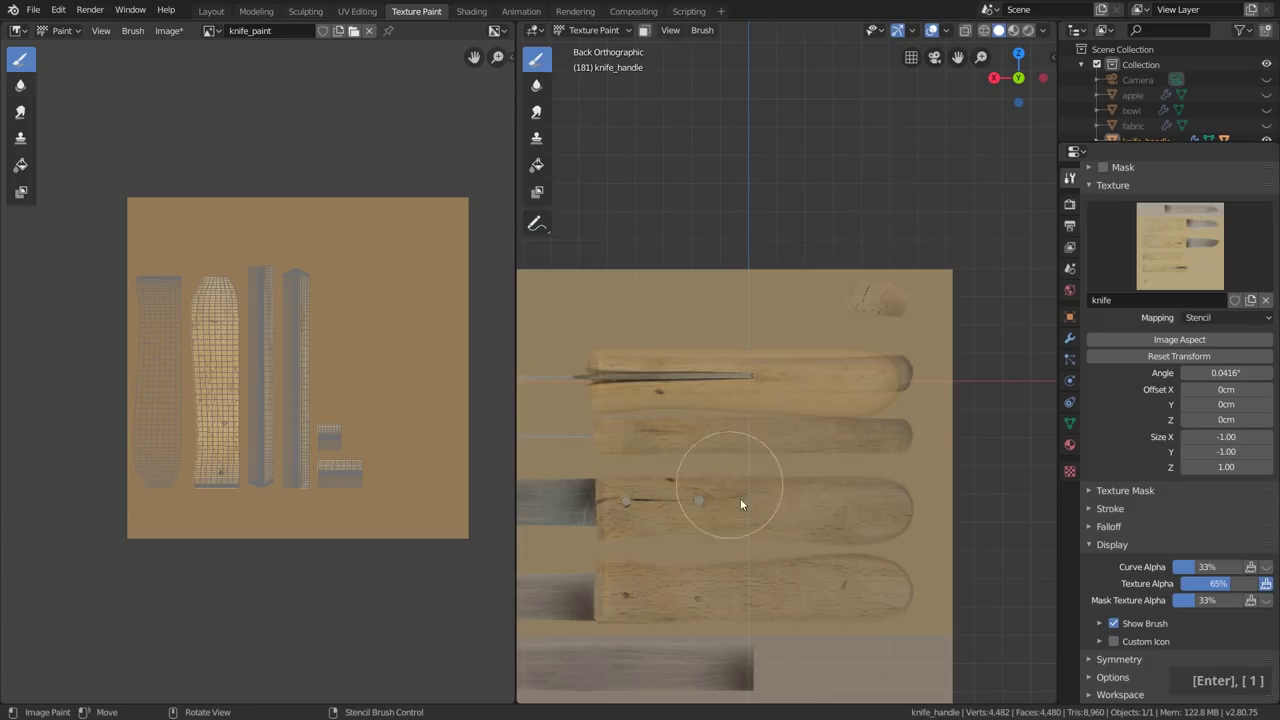
right_drag(789, 583, 872, 383)
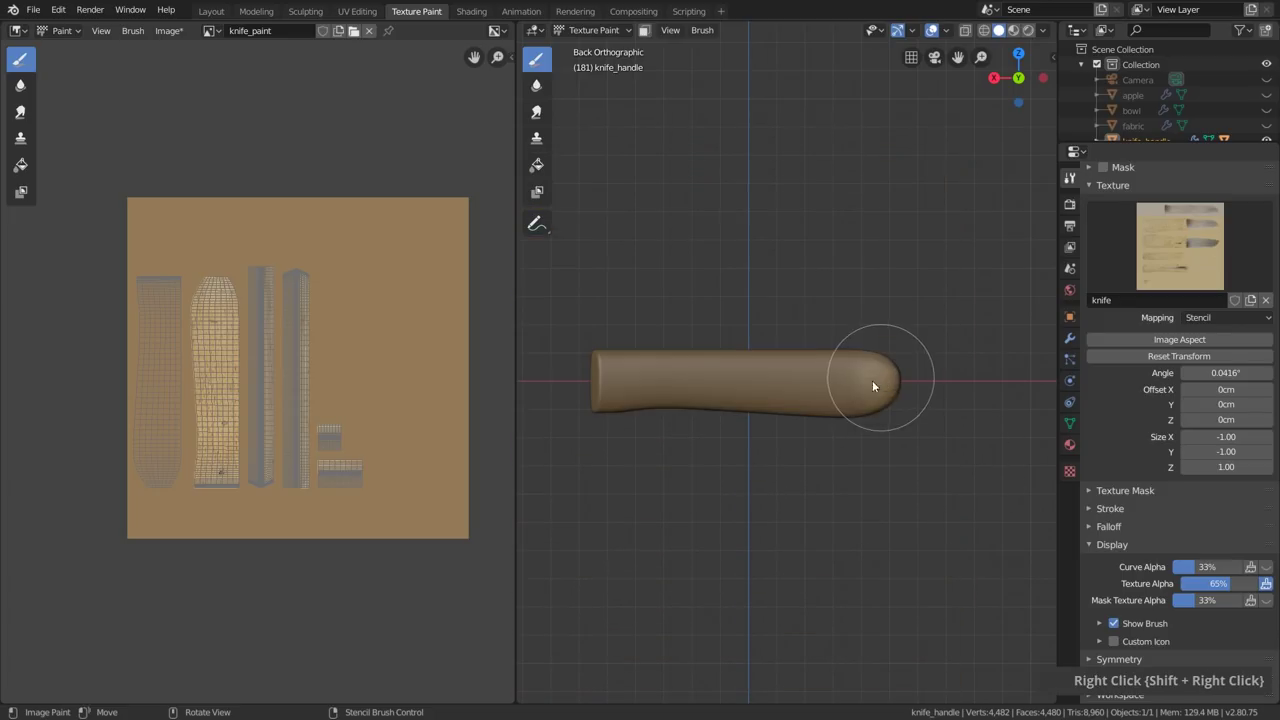
mouse_move(872, 385)
mouse_down()
mouse_move(542, 400)
mouse_move(641, 400)
mouse_move(688, 388)
mouse_move(739, 350)
mouse_move(607, 379)
mouse_move(737, 454)
mouse_up()
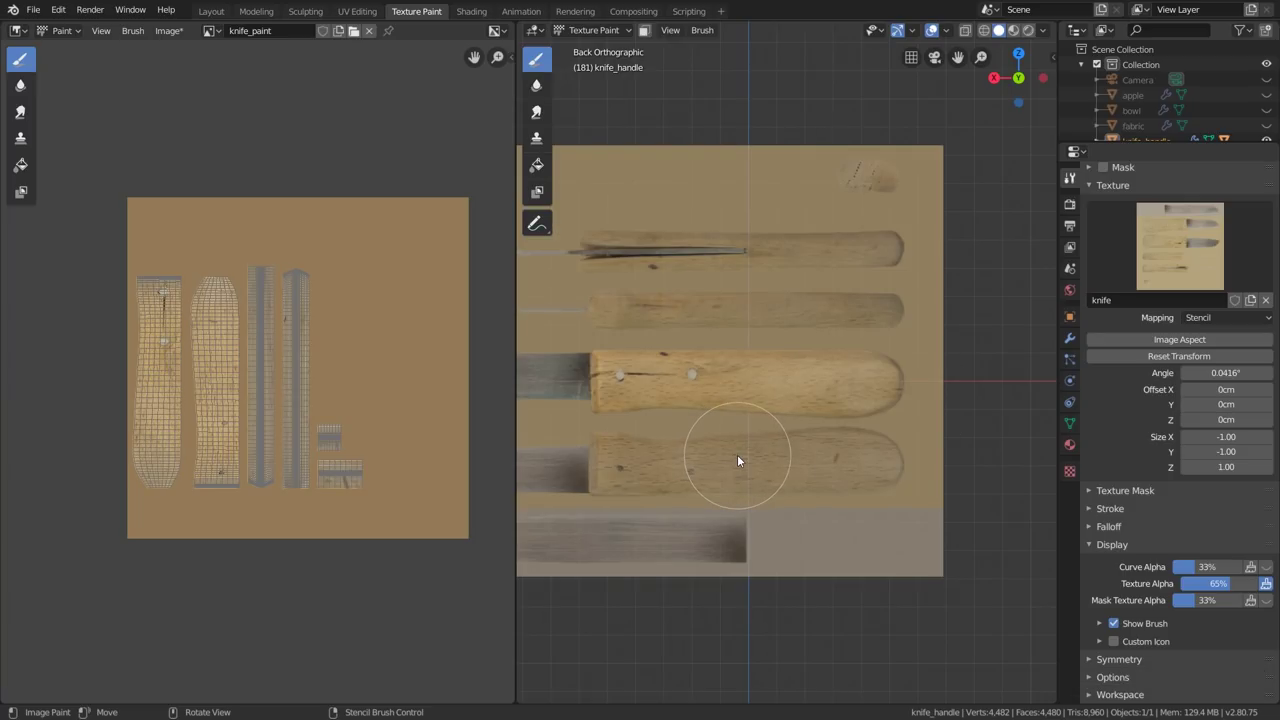
Step: In the top view, set the stencil's Size X and Y to 1 and align the upper narrow handle photo with the model
key(KP_7)
mouse_move(766, 450)
right_down()
mouse_move(784, 455)
mouse_move(788, 535)
right_up()
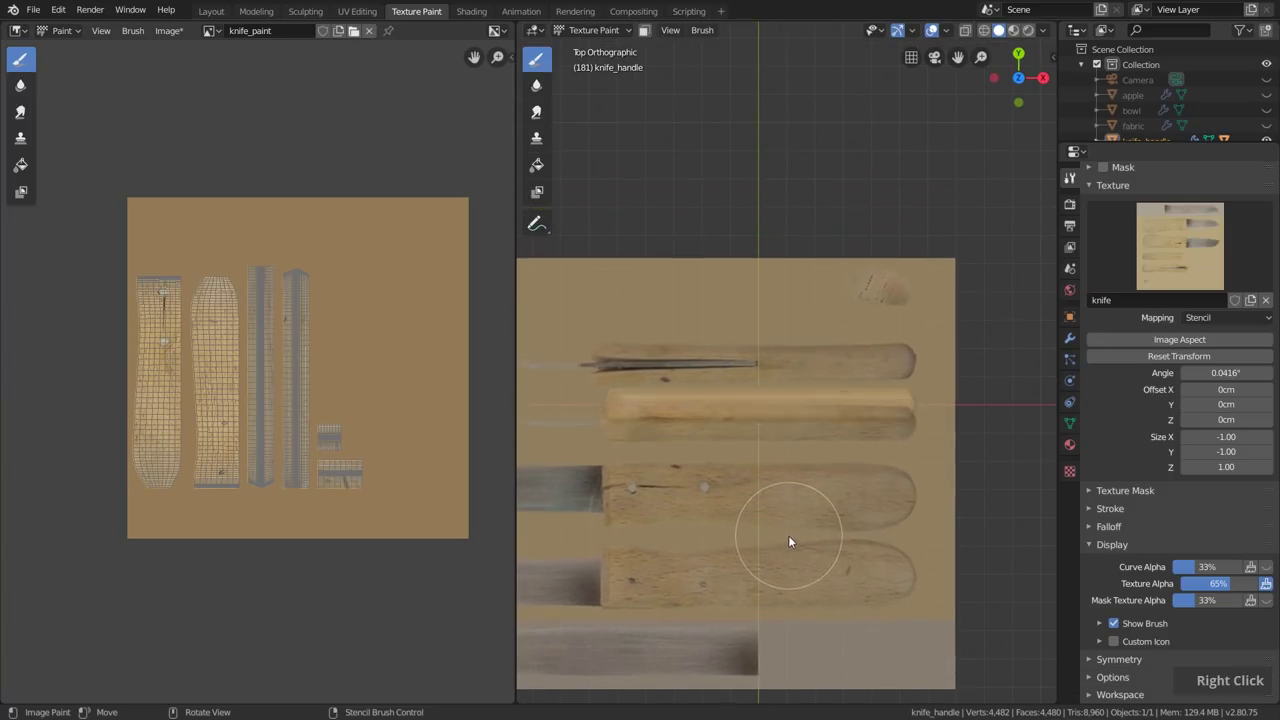
double_click(1222, 436)
text(1)
key(Return)
double_click(1222, 451)
text(1)
key(Return)
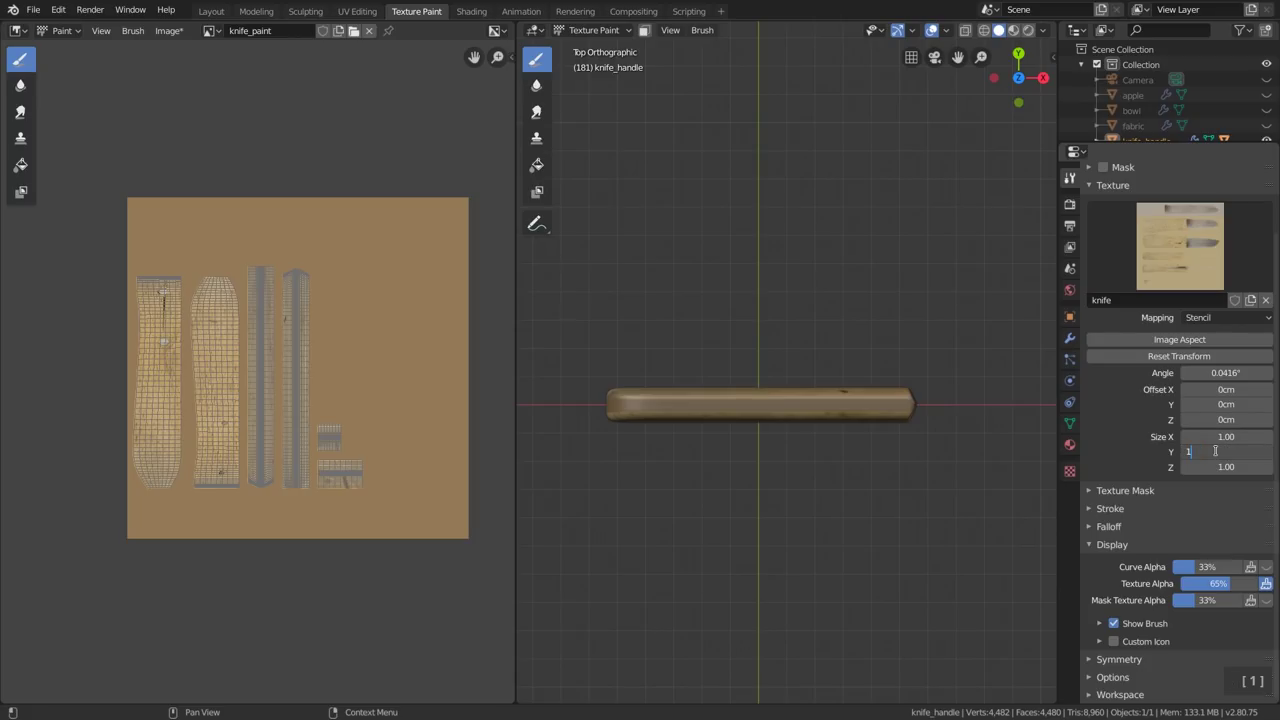
right_drag(740, 415, 843, 382)
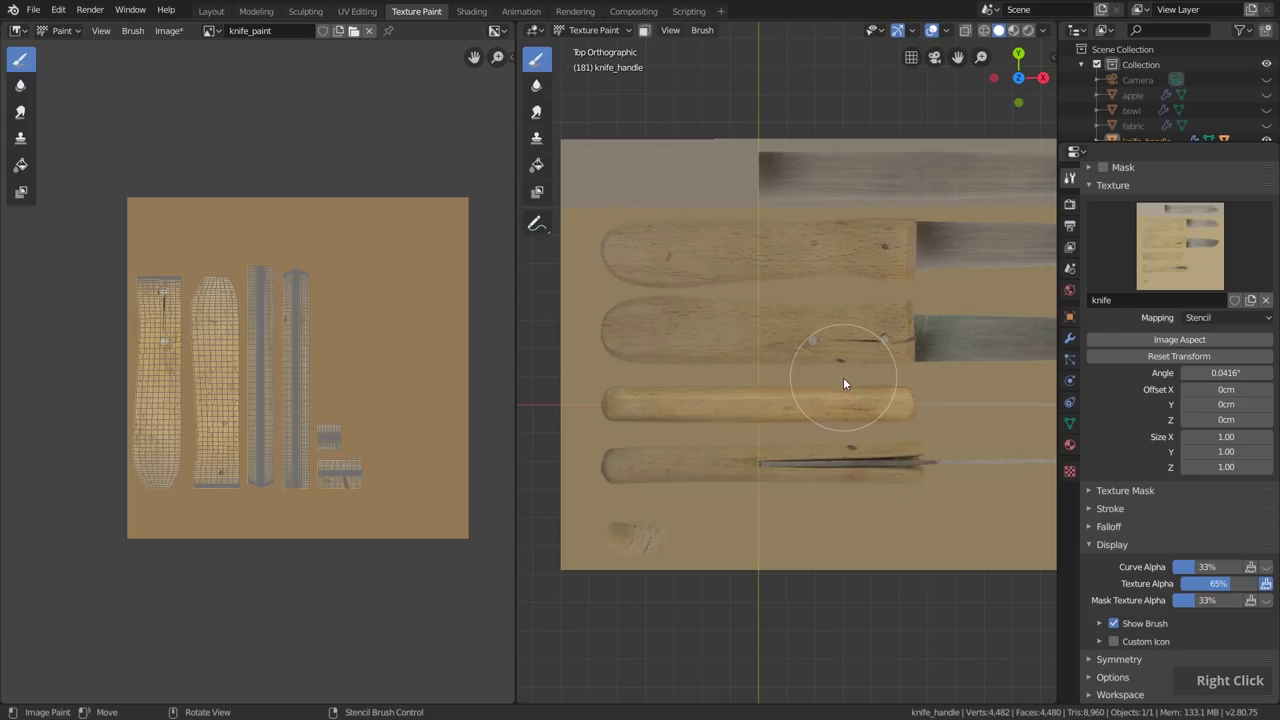
Step: With a smaller brush, paint the narrow handle photo along the handle's top and bottom sides
key(f)
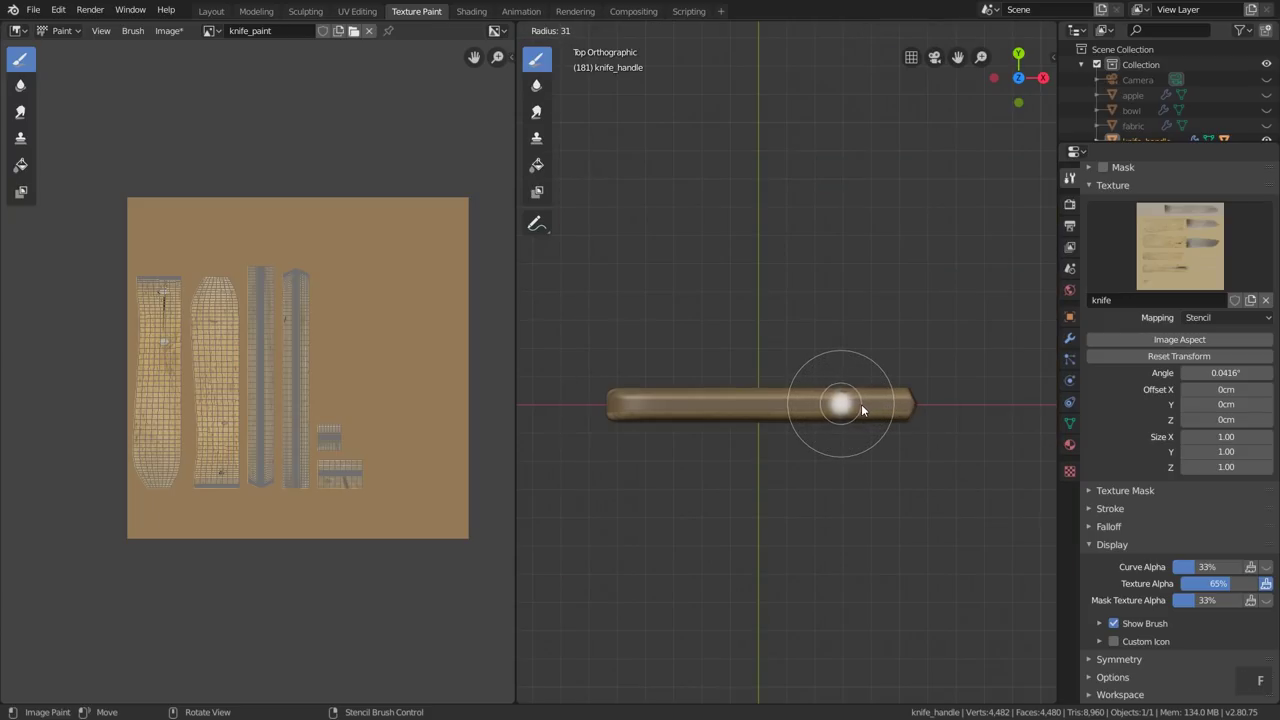
click(888, 406)
key(f)
click(900, 398)
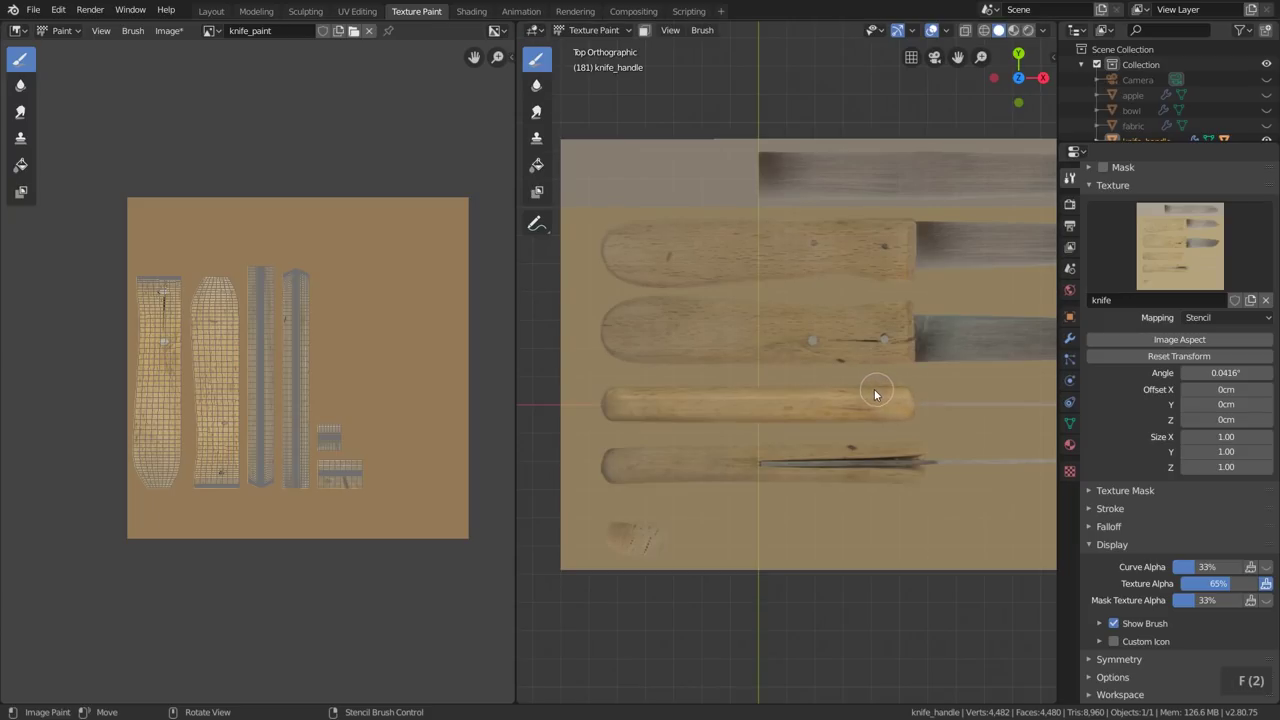
drag(903, 403, 893, 408)
drag(816, 408, 622, 411)
key(KP_9)
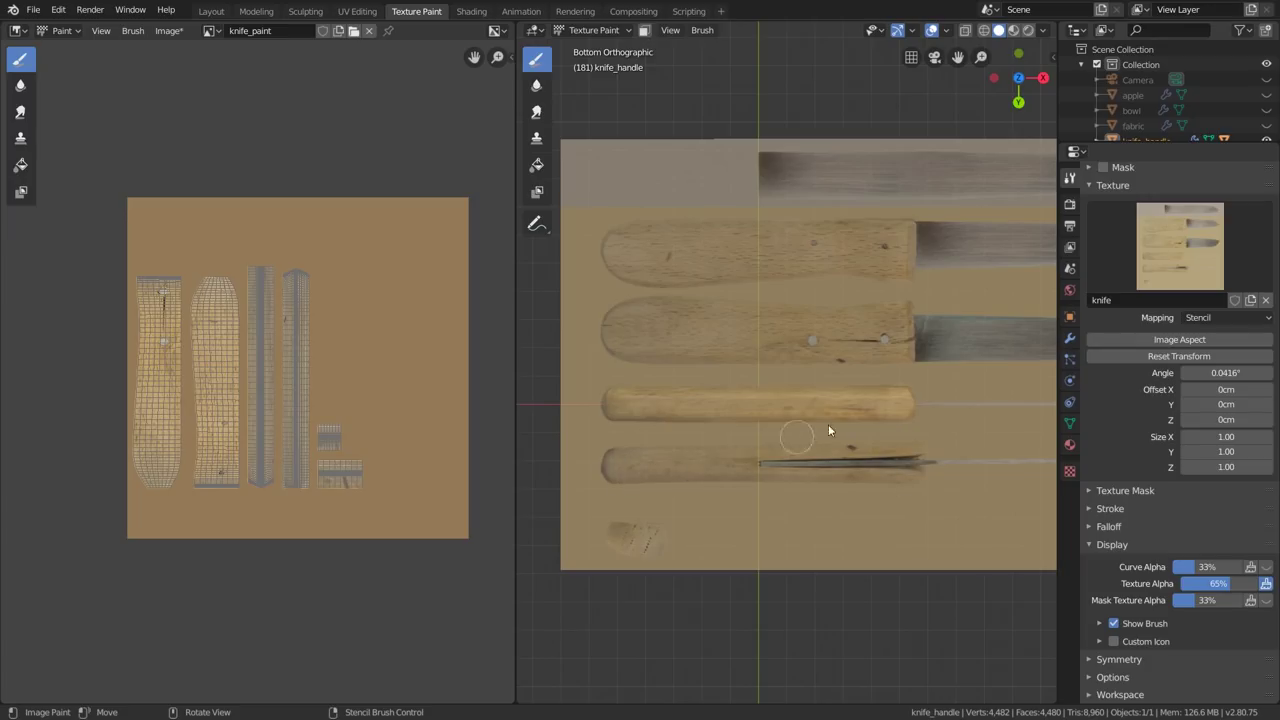
double_click(899, 407)
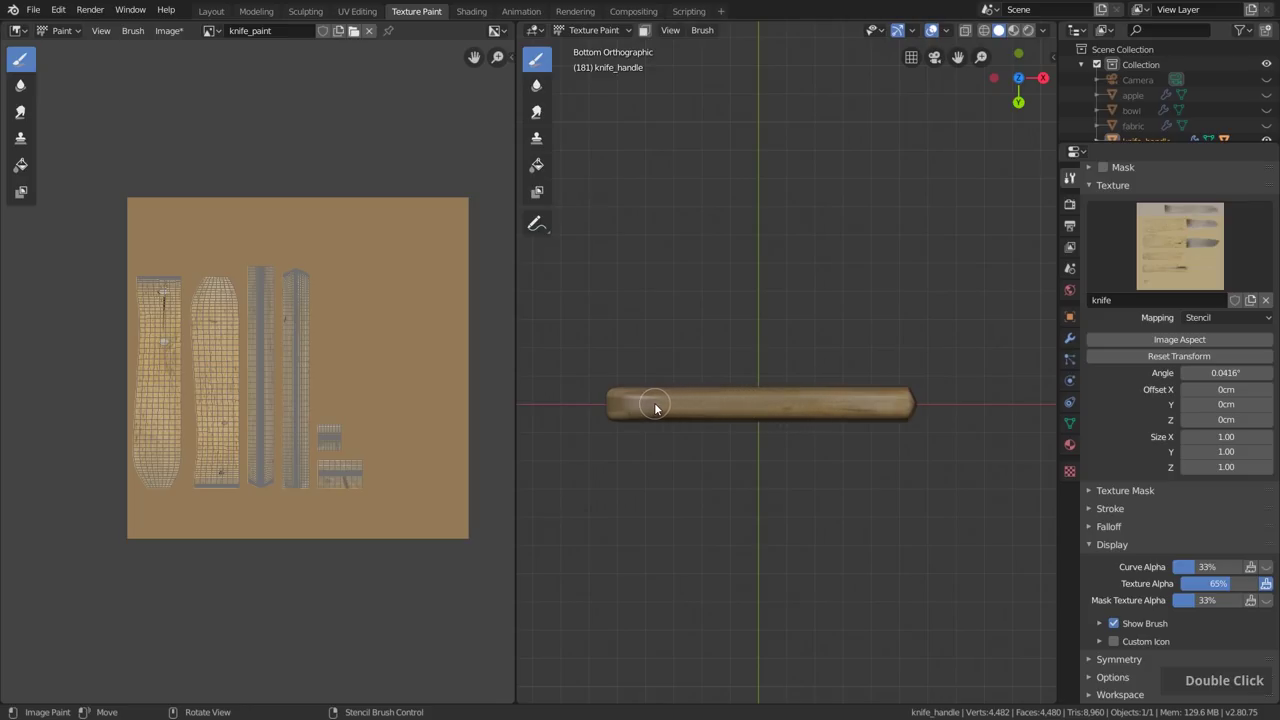
Step: Examine the handle's blade end with the stencil overlay hidden, and set the brush's texture overlay alpha to 42%
middle_drag(783, 374, 882, 398)
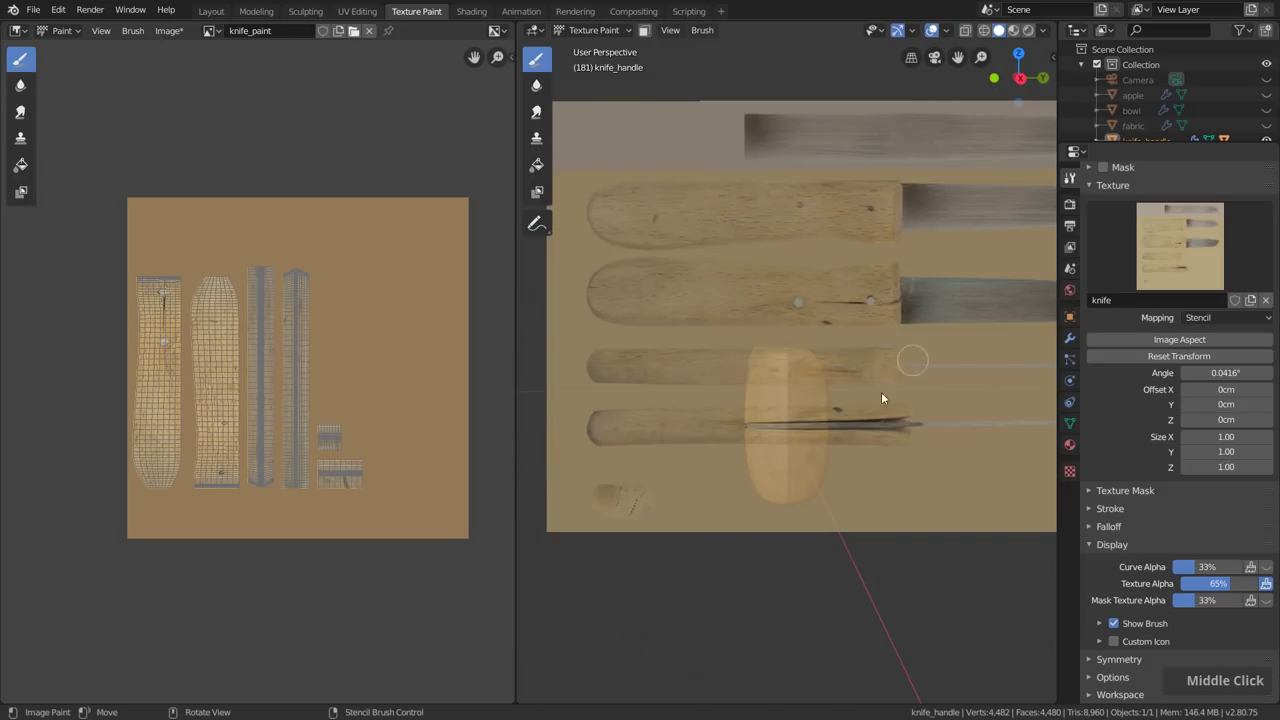
drag(1218, 583, 1182, 583)
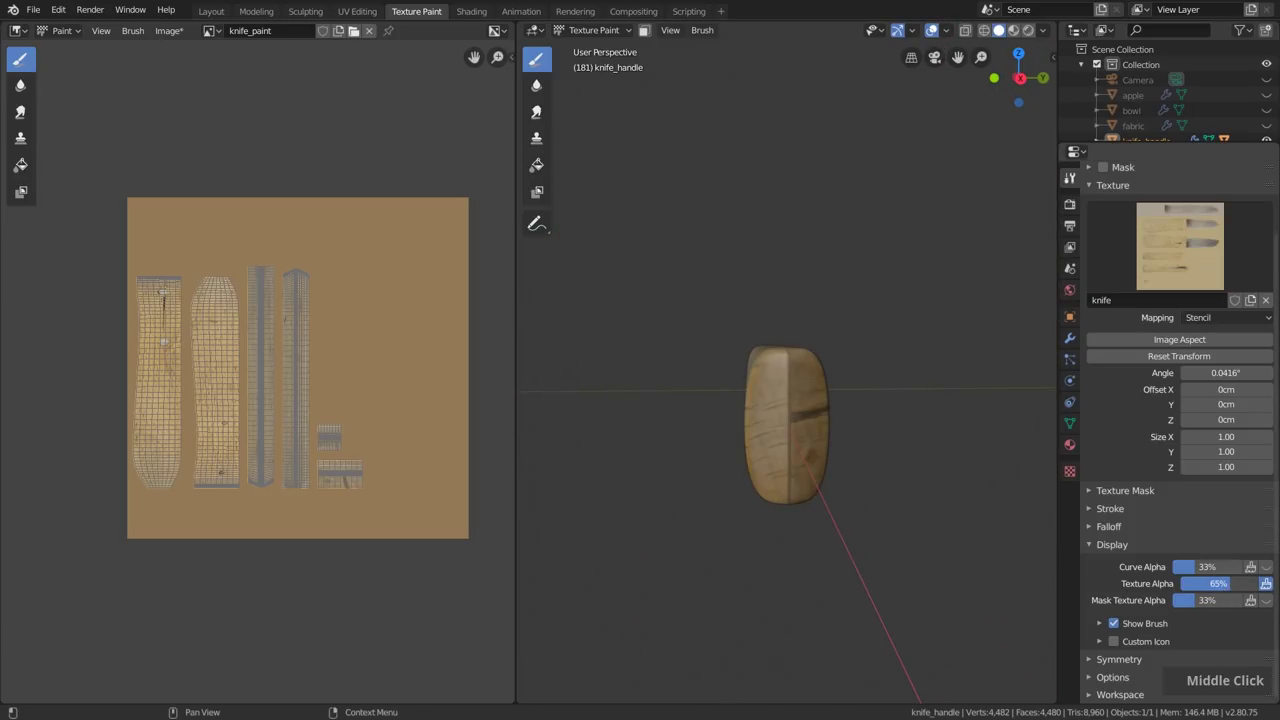
mouse_move(798, 399)
middle_down()
mouse_move(783, 465)
mouse_move(774, 428)
middle_up()
middle_drag(771, 561, 766, 543)
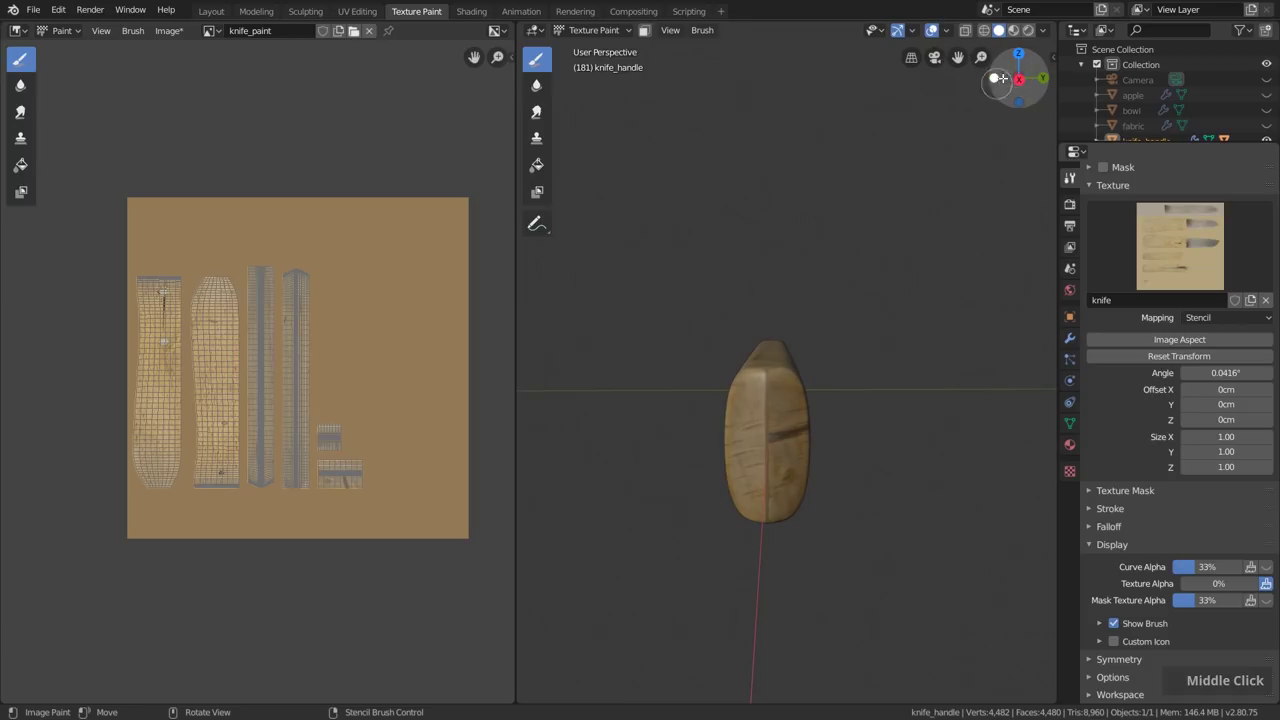
middle_drag(841, 410, 826, 437)
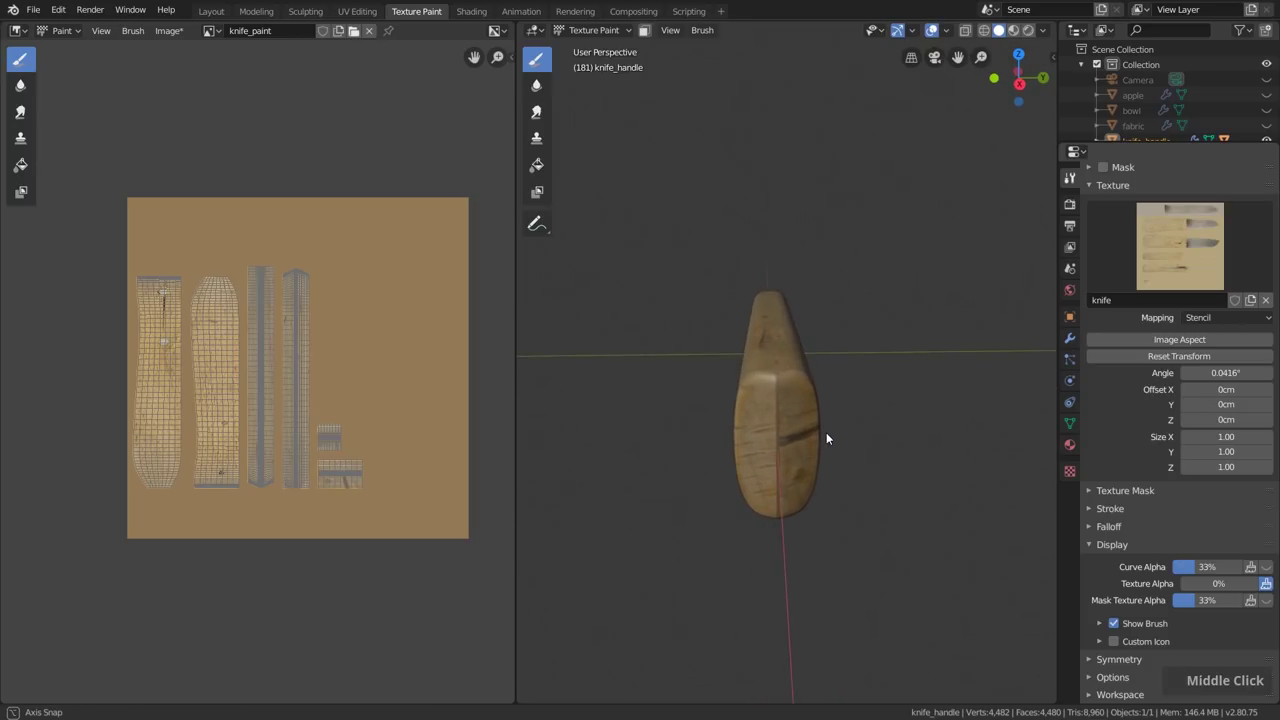
drag(1190, 583, 1222, 583)
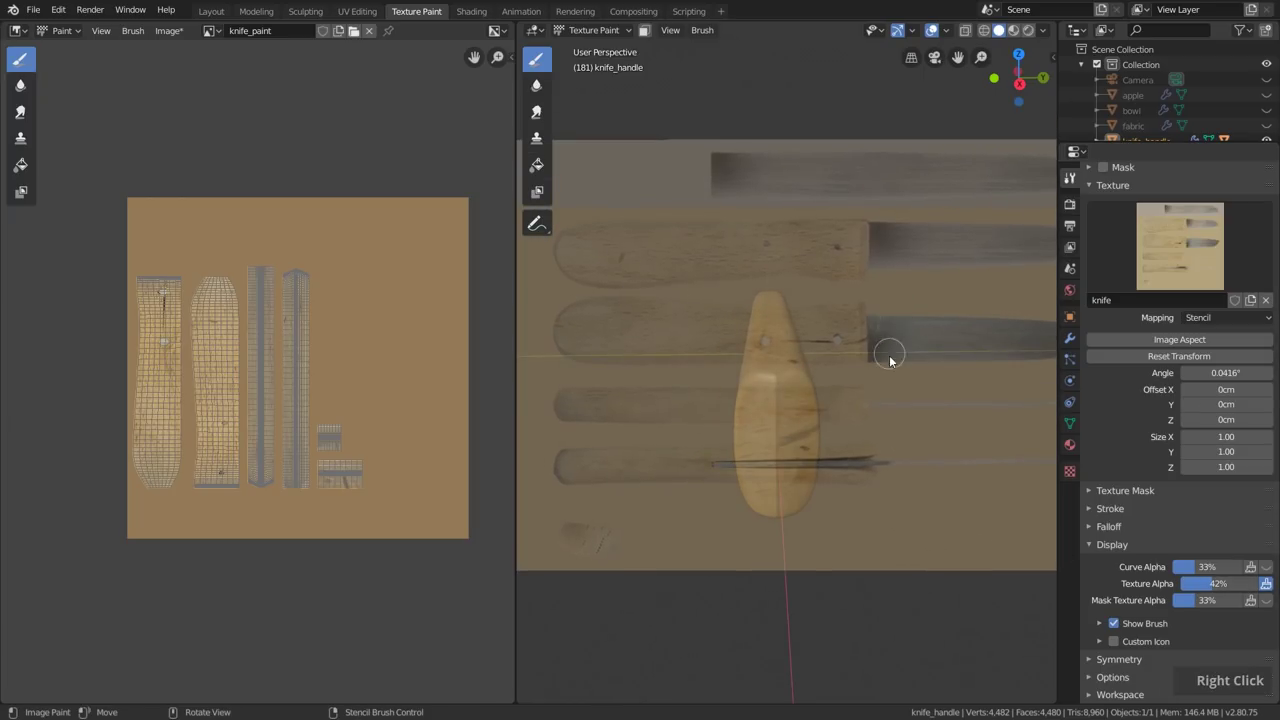
Step: Enlarge the stencil, place plain wood grain over the handle's blade end and paint its upper edge
right_drag(889, 351, 771, 380)
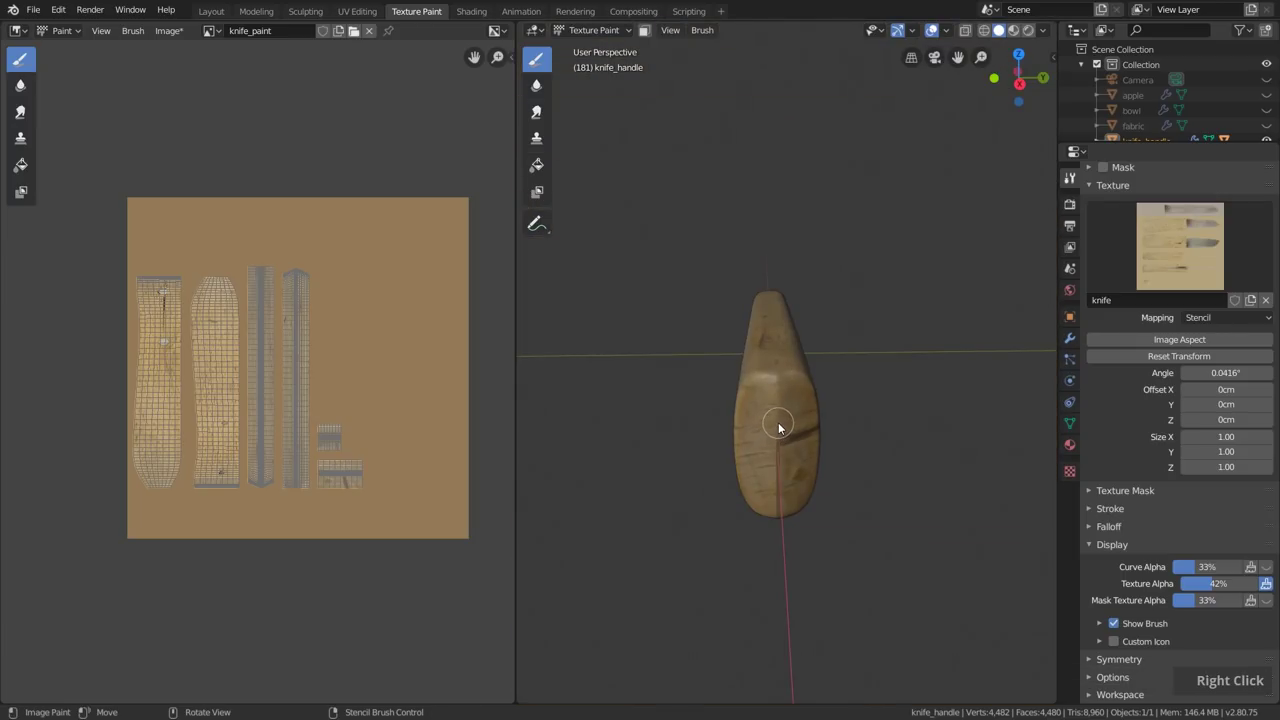
middle_drag(774, 470, 826, 409)
mouse_move(778, 481)
right_down()
mouse_move(814, 503)
mouse_move(783, 477)
mouse_move(773, 491)
right_up()
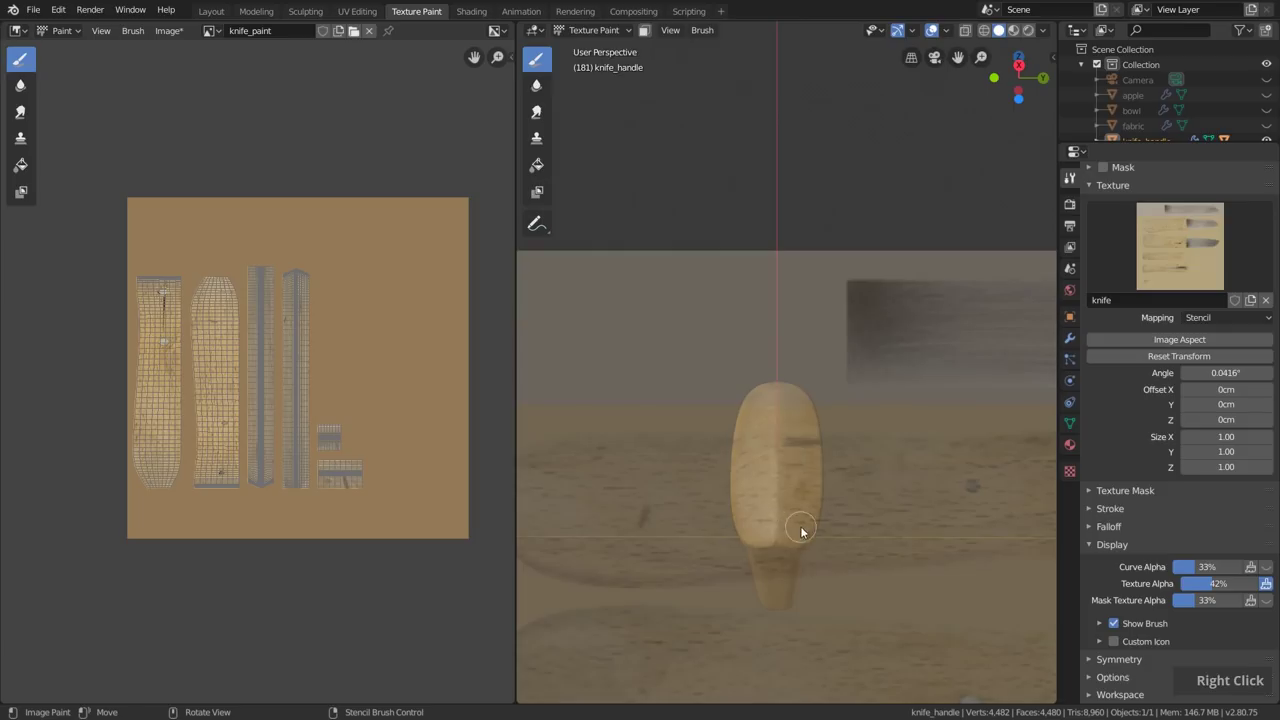
middle_drag(803, 531, 806, 486)
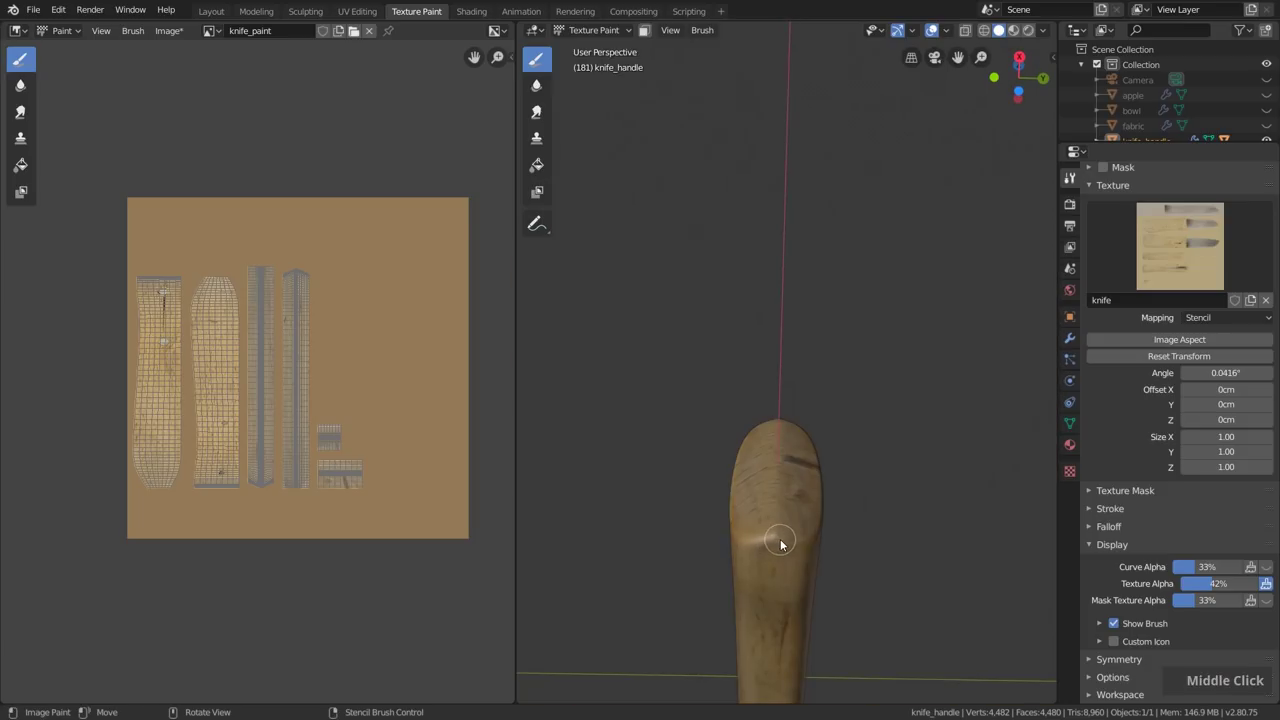
Step: Enlarge the brush, realign the stencil's wood grain and paint it over the handle's rounded butt end
scroll(842, 351, up, 3)
mouse_move(842, 351)
middle_down()
mouse_move(834, 434)
mouse_move(877, 431)
mouse_move(669, 429)
mouse_move(813, 441)
mouse_move(791, 434)
mouse_move(814, 443)
mouse_move(814, 467)
mouse_move(826, 421)
middle_up()
scroll(791, 434, down, 2)
scroll(814, 443, up, 2)
mouse_move(826, 421)
right_down()
mouse_move(844, 473)
mouse_move(857, 400)
mouse_move(910, 488)
mouse_move(868, 490)
mouse_move(838, 483)
mouse_move(833, 400)
mouse_move(953, 425)
right_up()
key(f)
key(f)
mouse_move(815, 431)
mouse_down()
mouse_move(800, 425)
mouse_move(806, 390)
mouse_move(812, 463)
mouse_up()
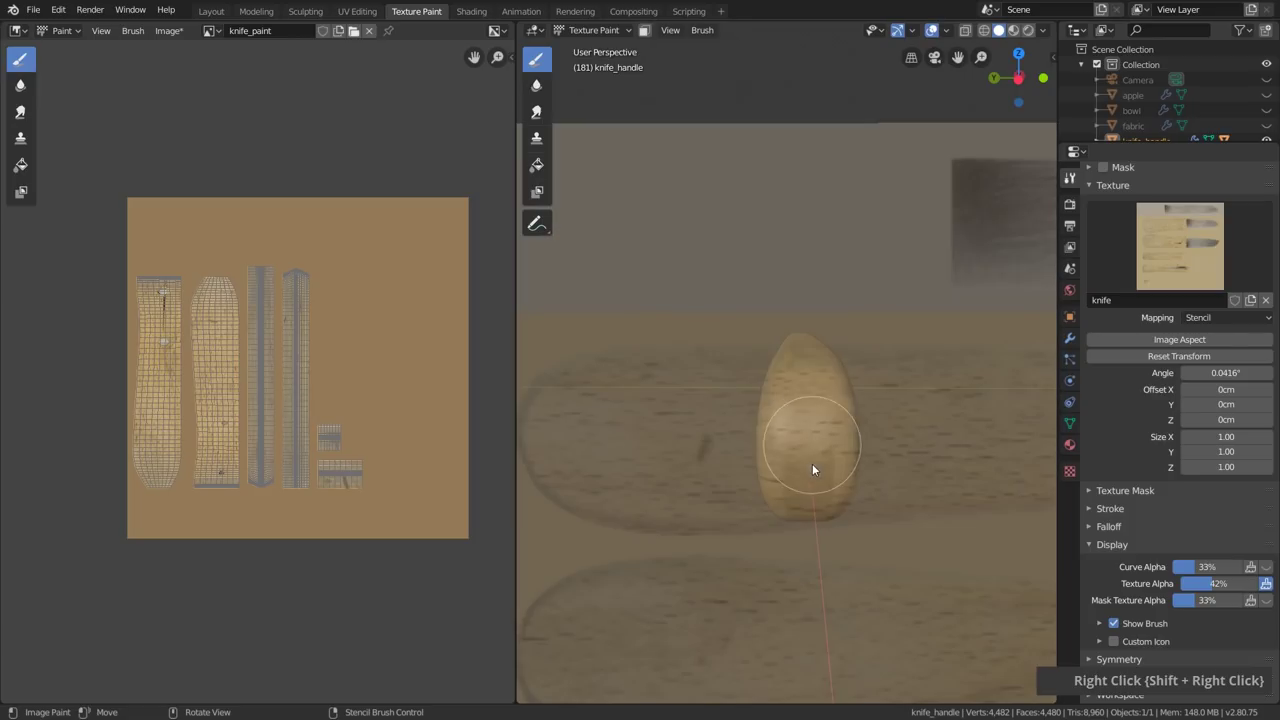
middle_drag(812, 463, 819, 462)
right_drag(813, 453, 820, 479)
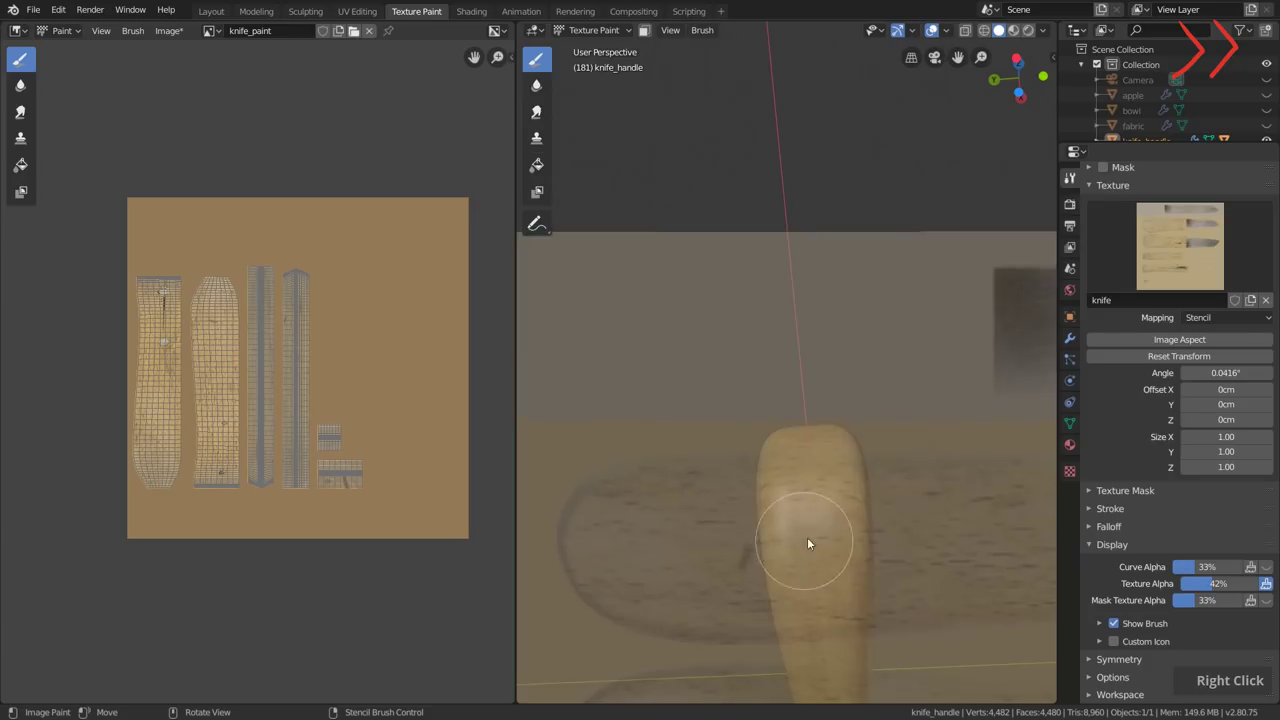
Step: Set the brush's texture overlay alpha to 0% and examine the painted handle from several angles
middle_drag(946, 413, 934, 459)
scroll(934, 459, down, 2)
scroll(900, 430, up, 3)
scroll(1200, 500, up, 3)
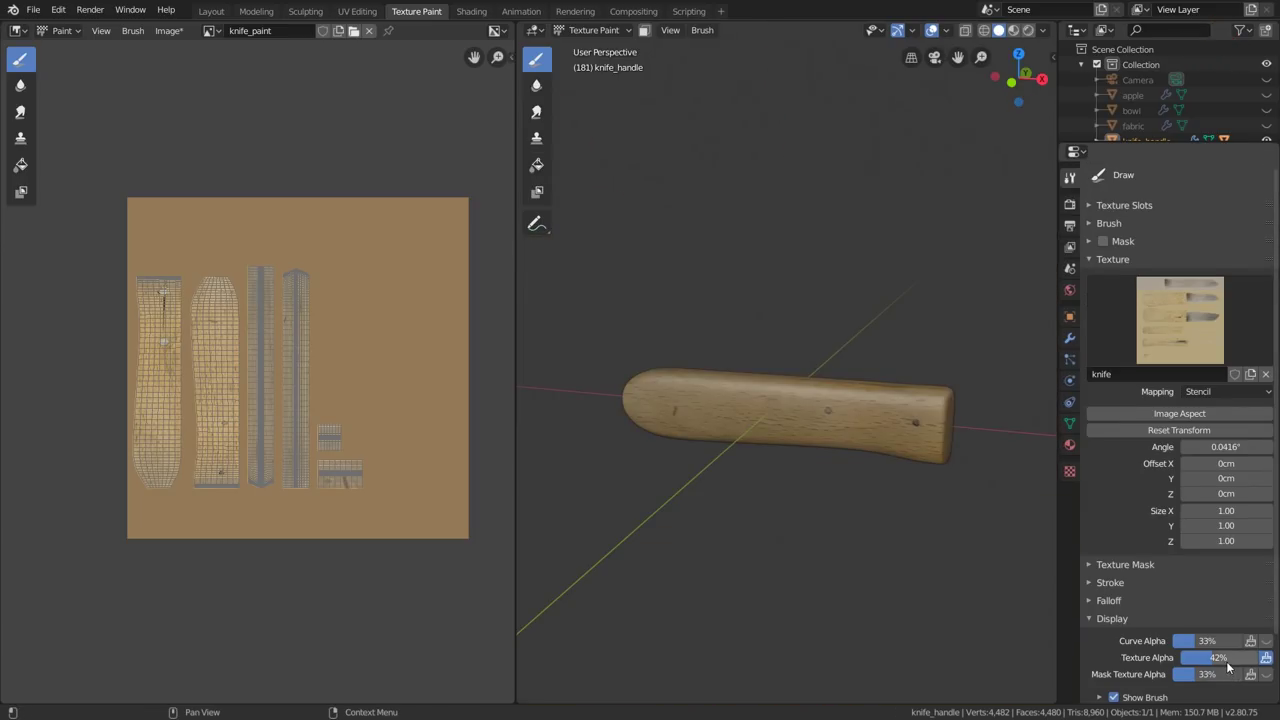
middle_drag(884, 413, 942, 470)
scroll(918, 413, up, 3)
scroll(665, 402, down, 2)
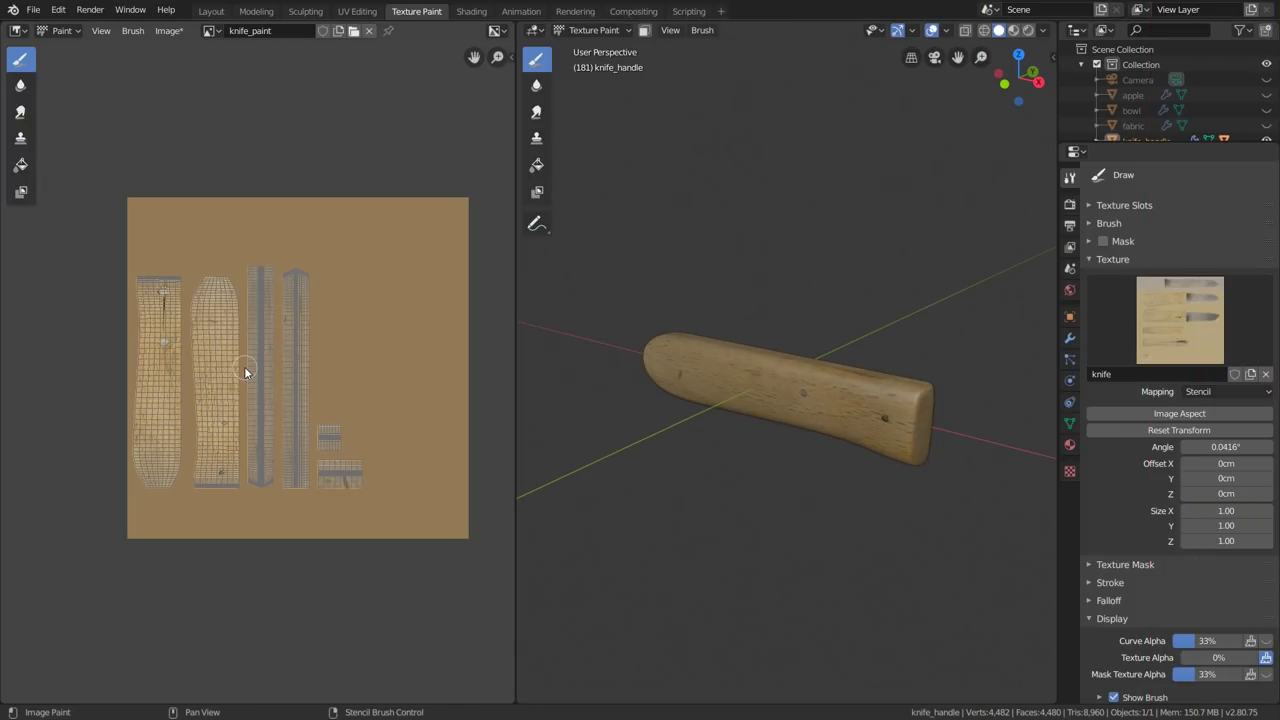
Step: Save the painted texture image as knife_paint.png in the tex folder, in 8-bit RGB PNG format
key(ctrl+s)
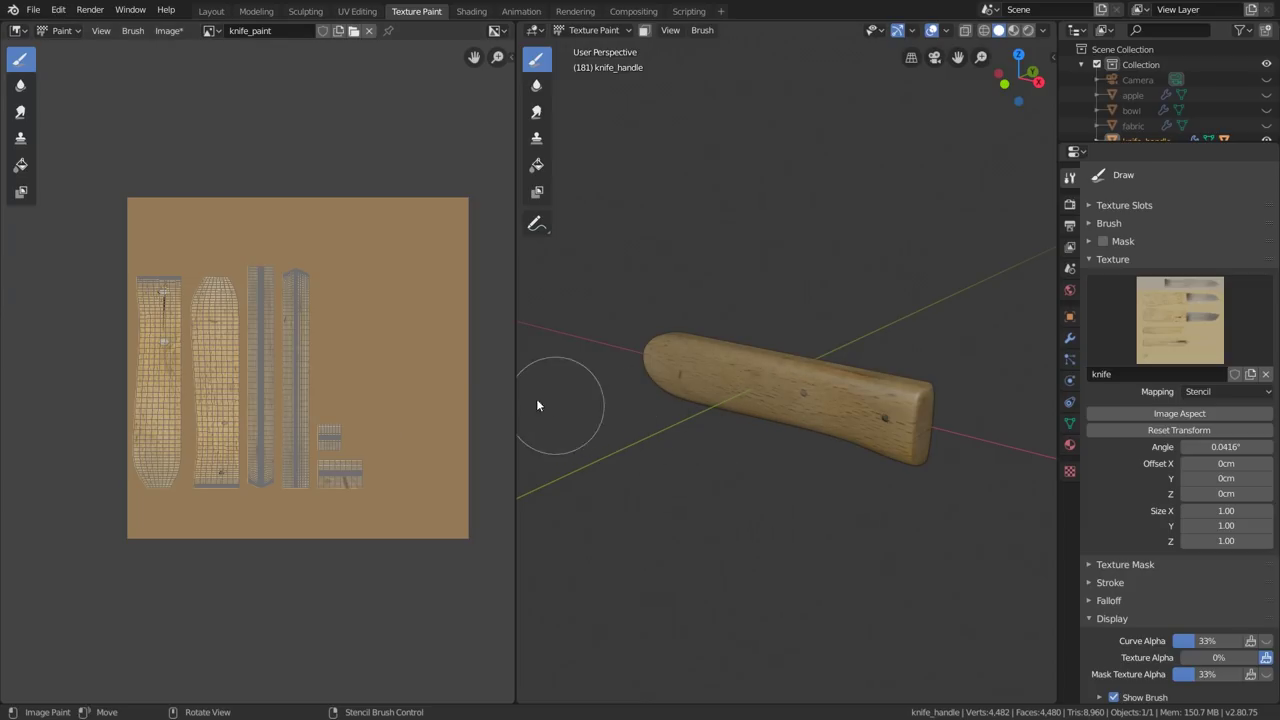
click(166, 30)
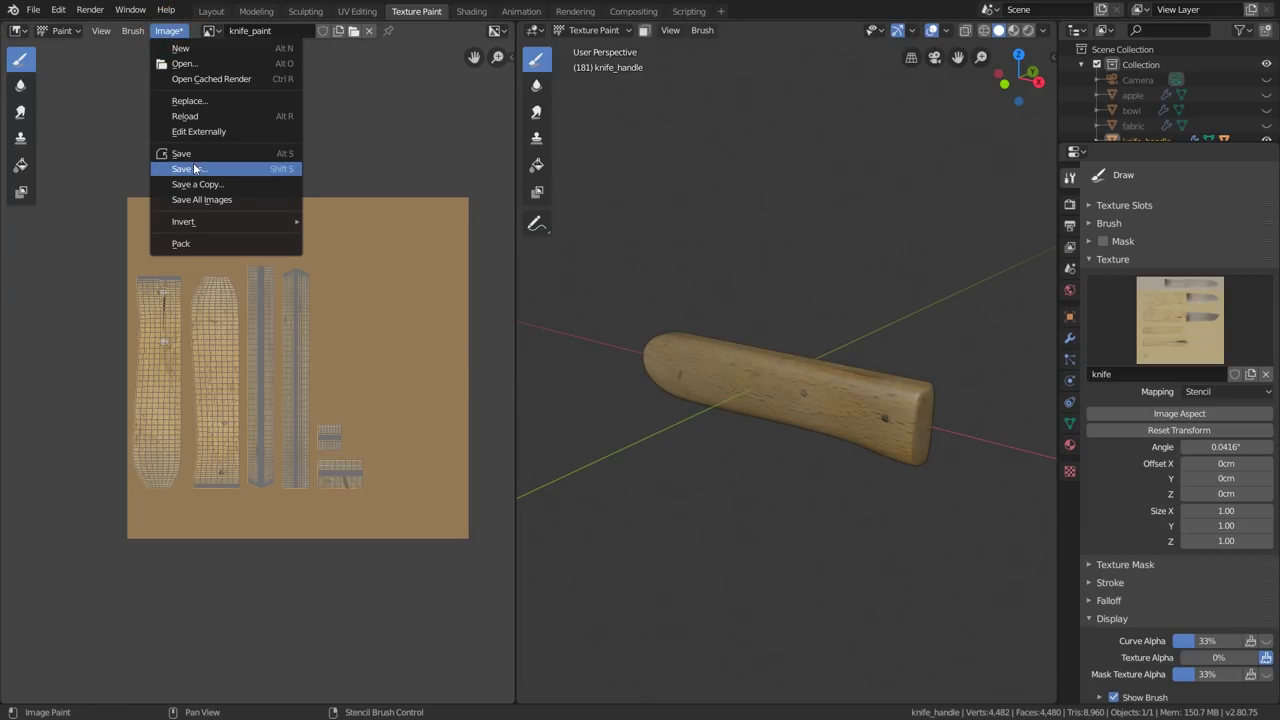
click(193, 167)
click(218, 101)
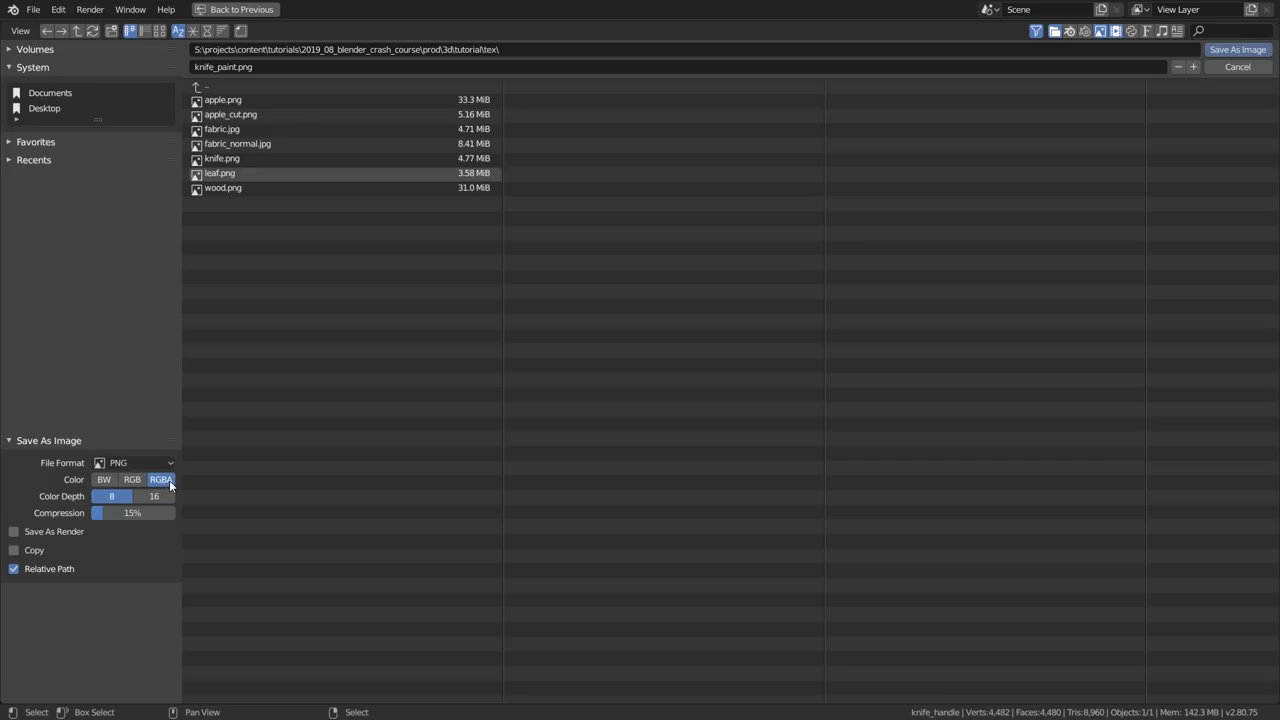
click(132, 483)
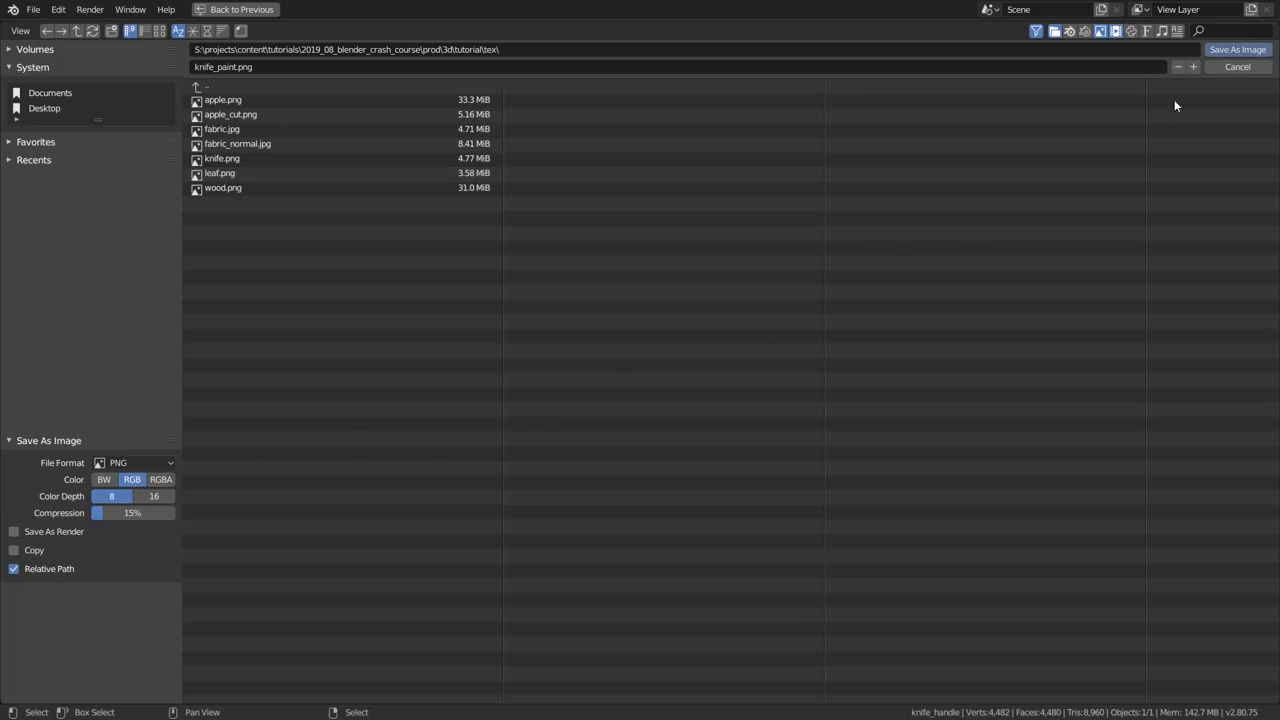
click(1231, 52)
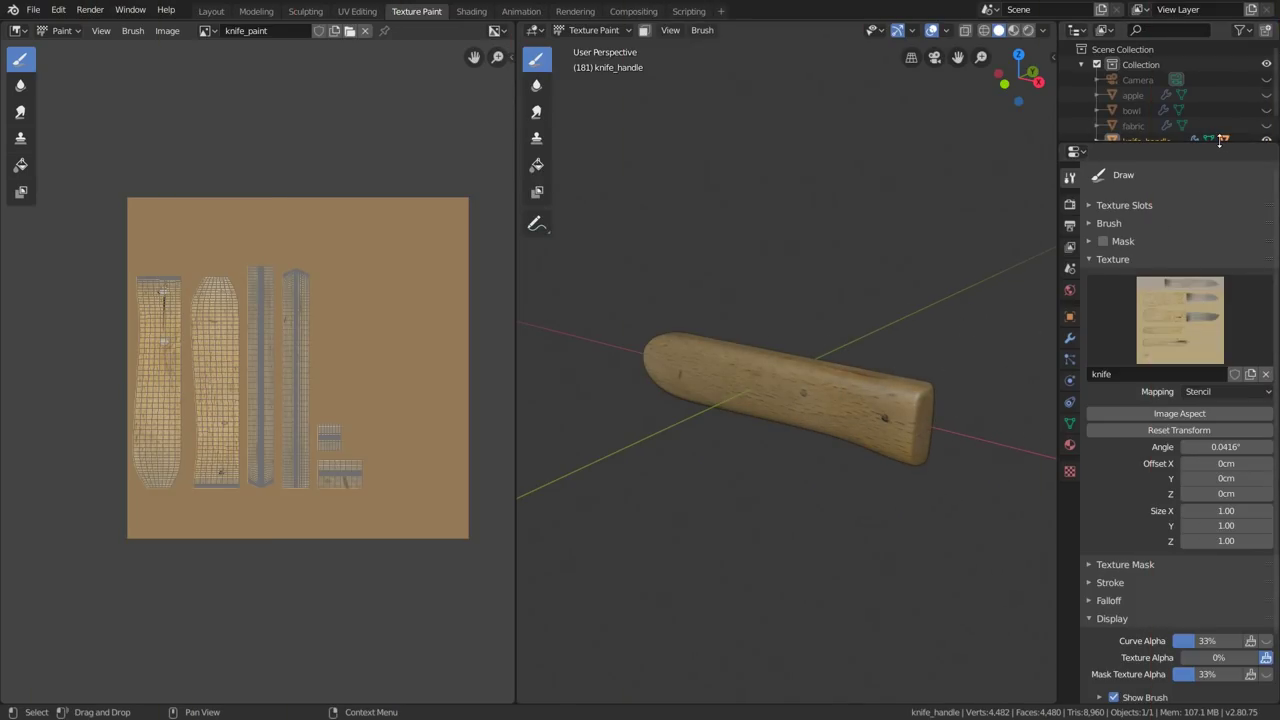
Step: Enlarge the Outliner, expand knife_handle and unhide its child object knife_blade
drag(1220, 146, 1200, 229)
click(1096, 141)
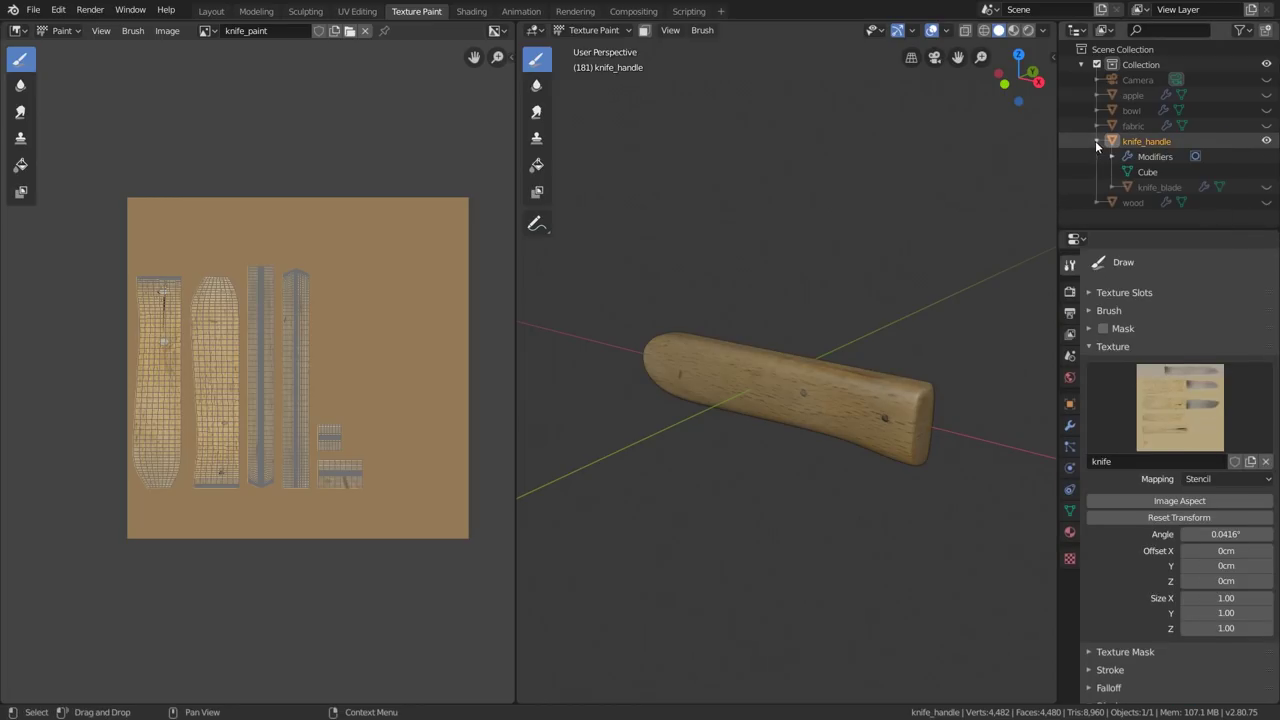
click(1267, 189)
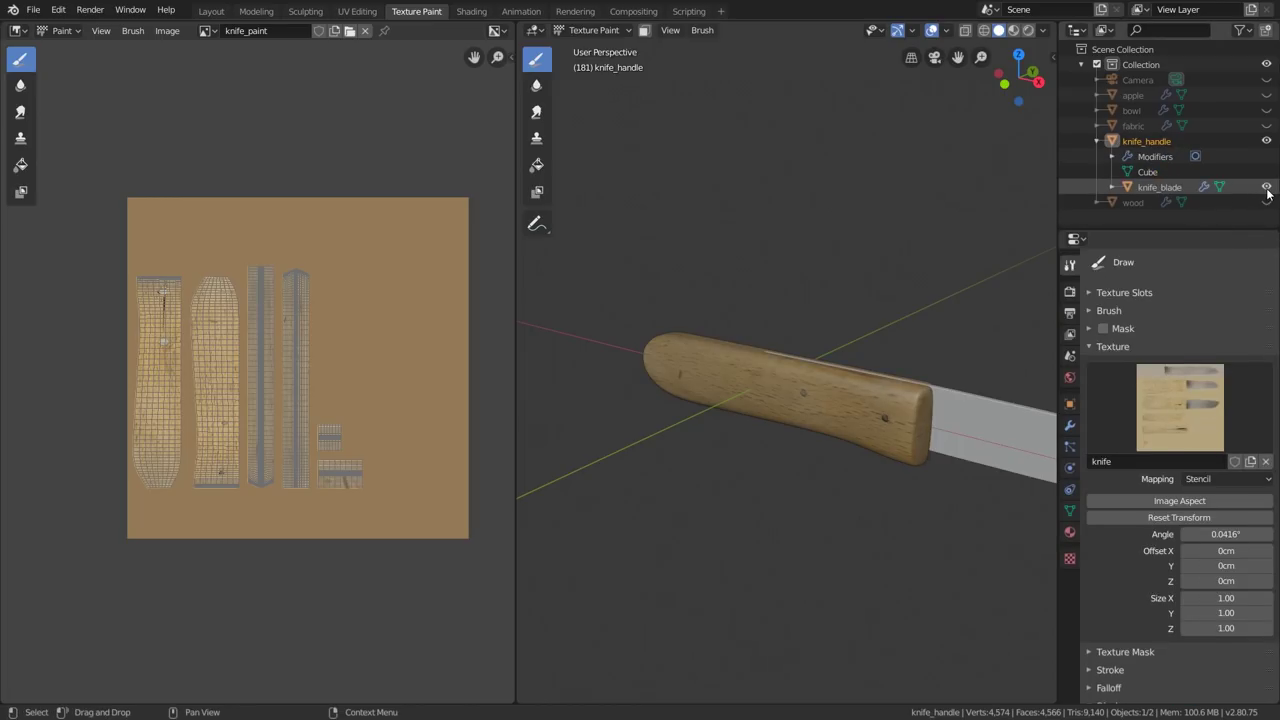
scroll(906, 286, down, 3)
shift+middle_drag(906, 286, 888, 322)
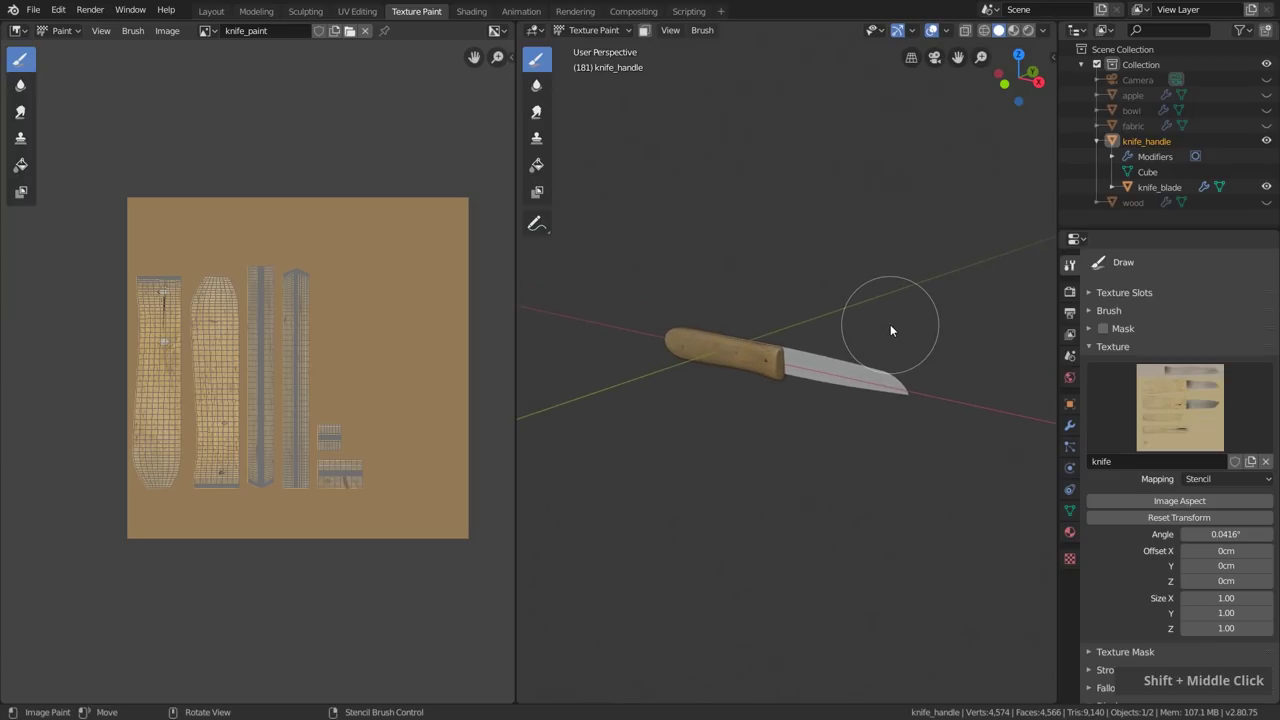
Step: Leave texture painting on the handle, select knife_blade and enter Texture Paint mode for it
click(570, 30)
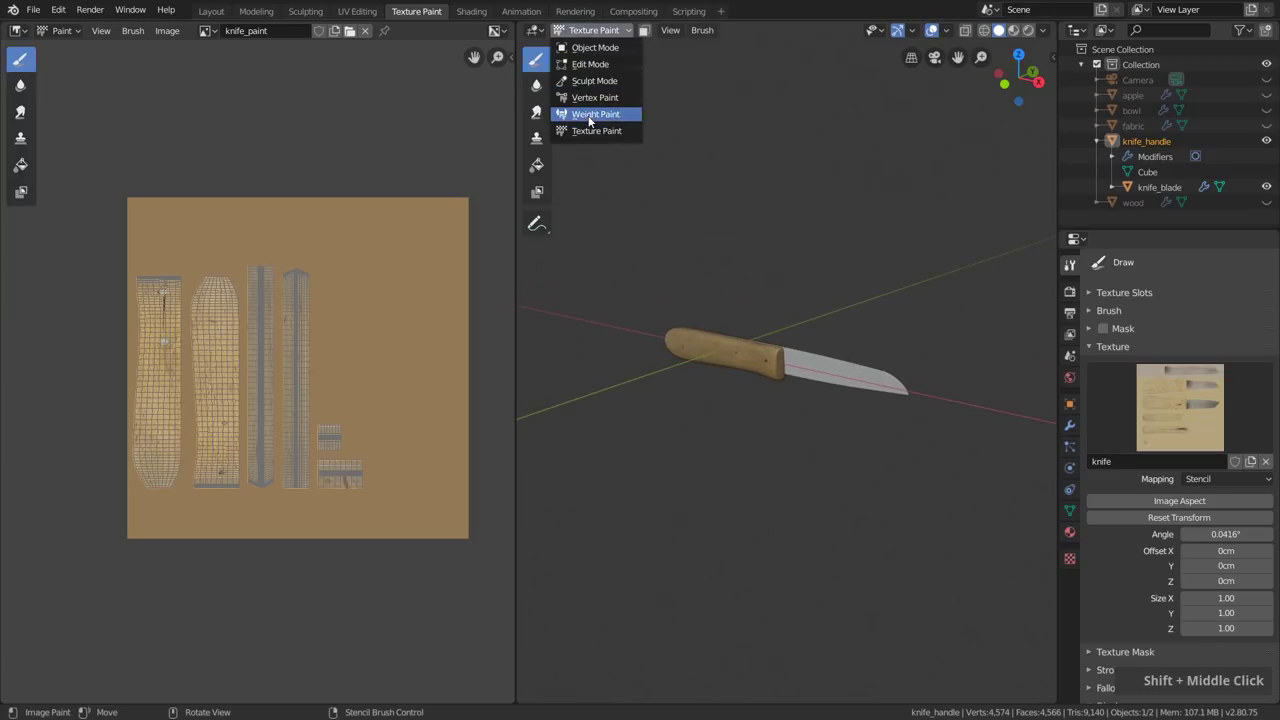
click(592, 47)
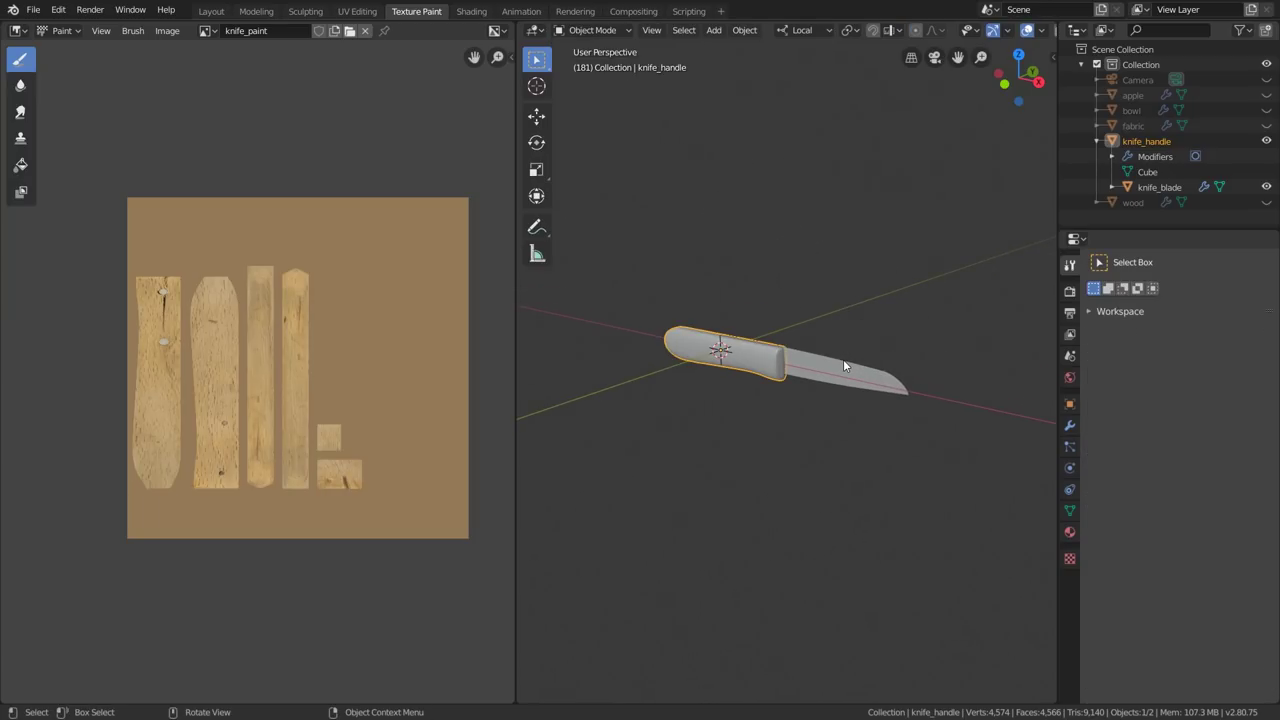
click(848, 370)
click(592, 30)
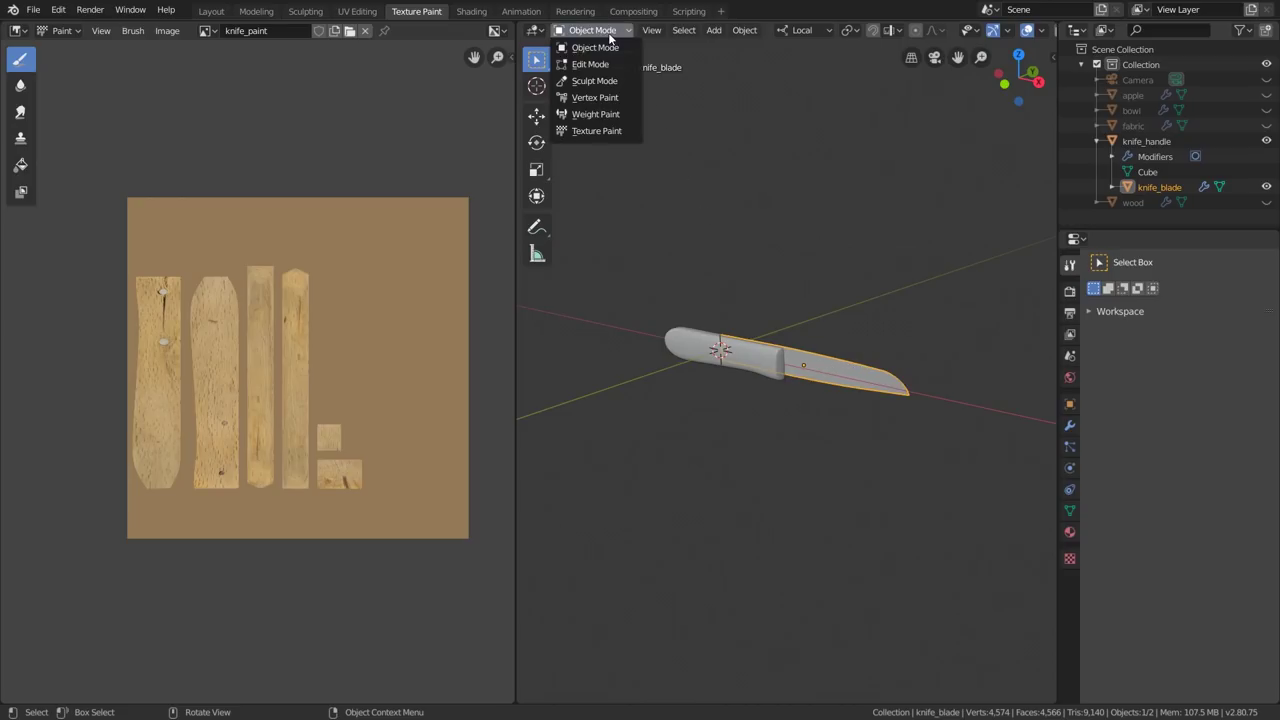
click(604, 130)
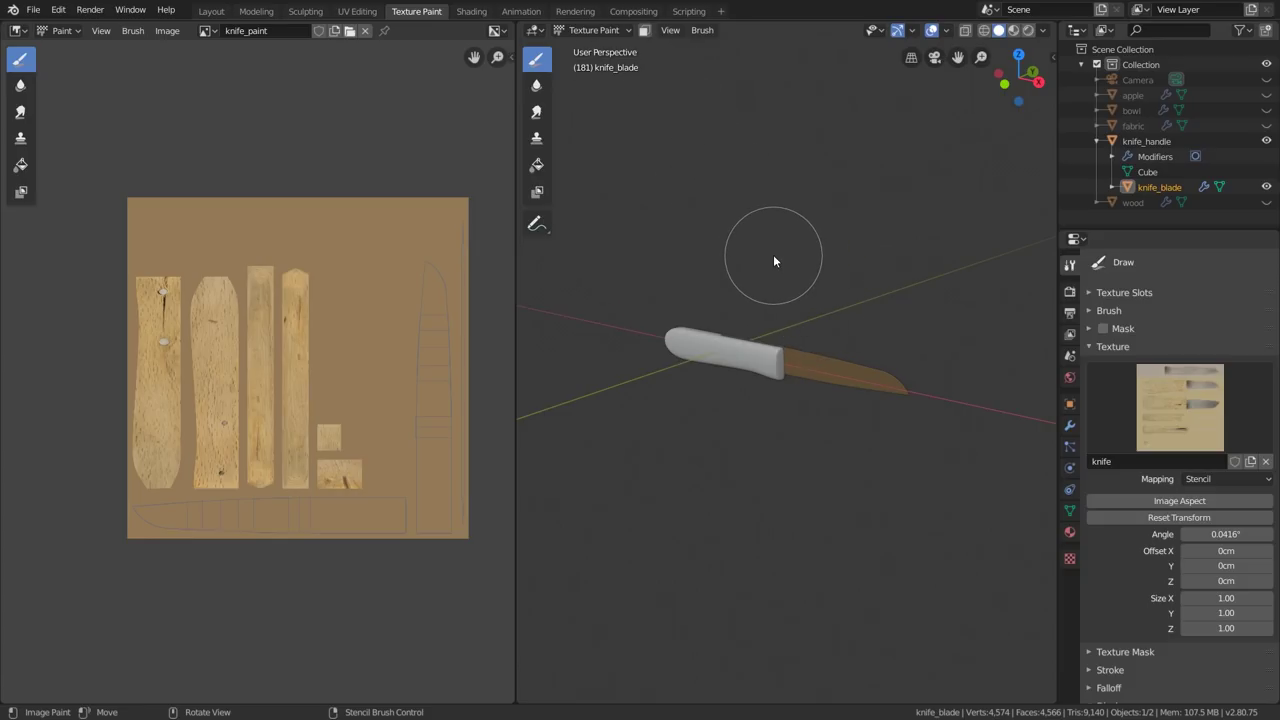
Step: Switch knife_blade back and forth between Object Mode and Texture Paint mode
key(ctrl+Tab)
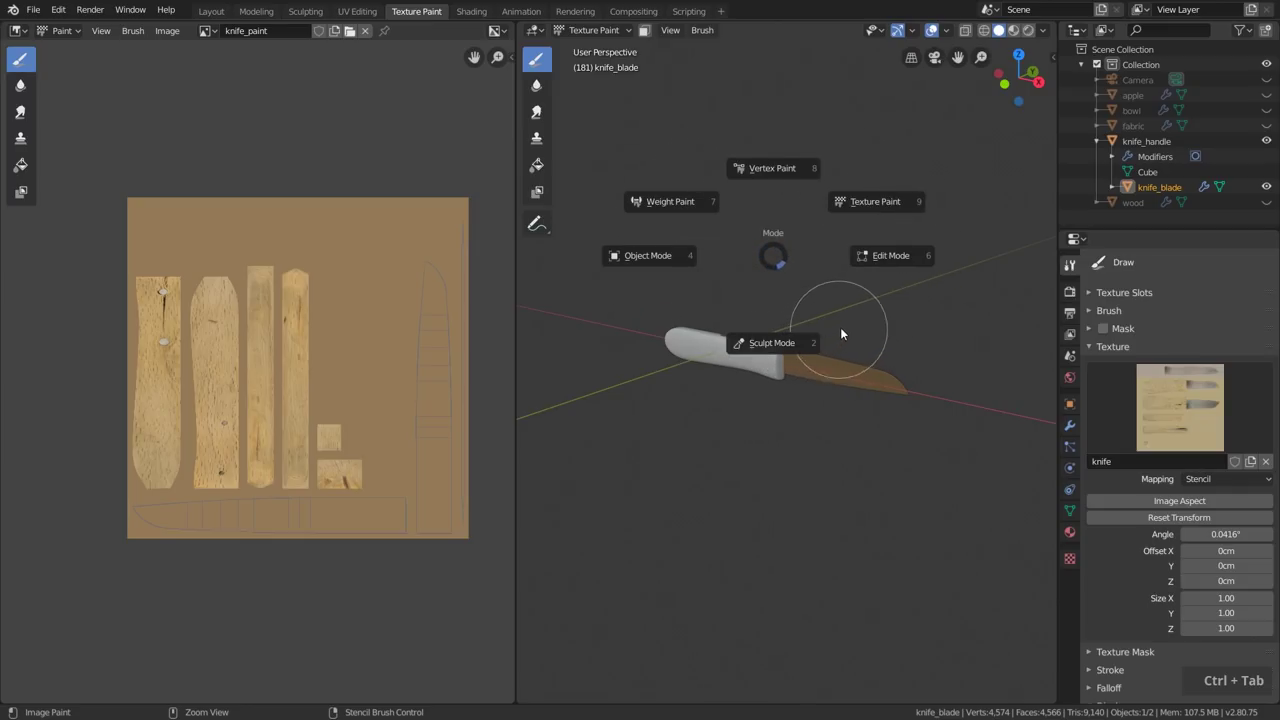
click(669, 258)
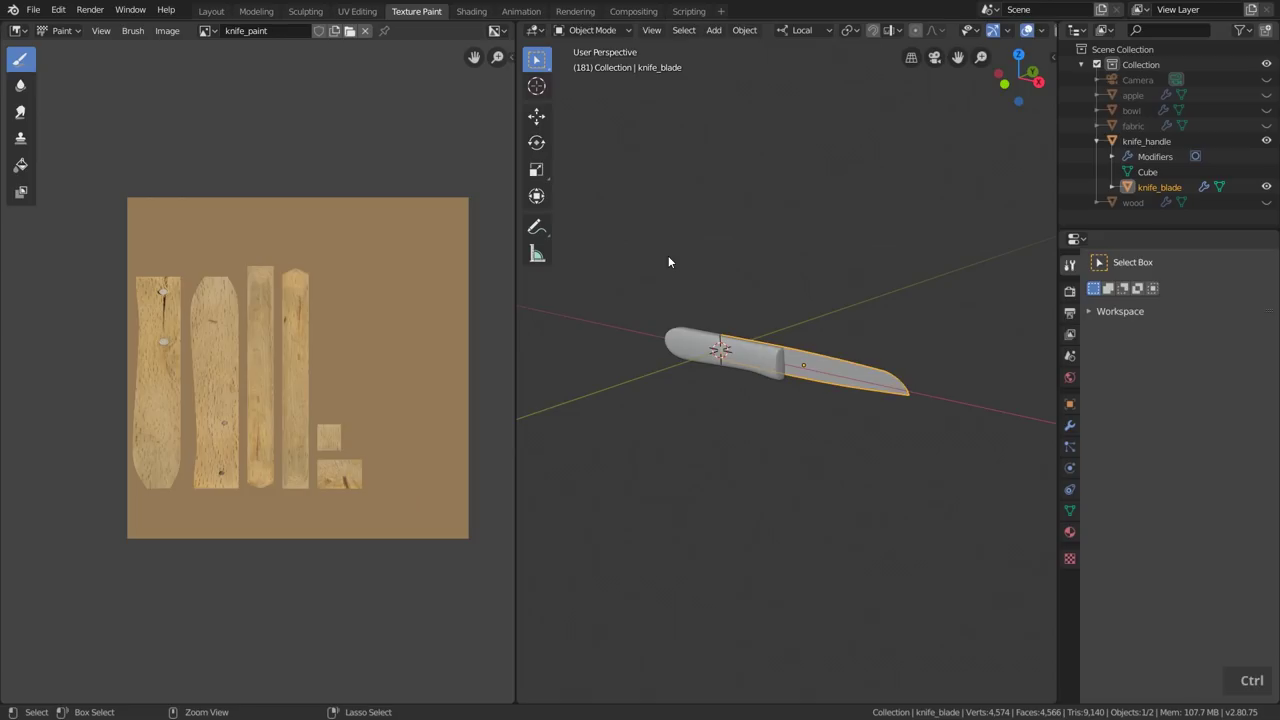
key(ctrl+Tab)
click(799, 204)
key(ctrl+Tab)
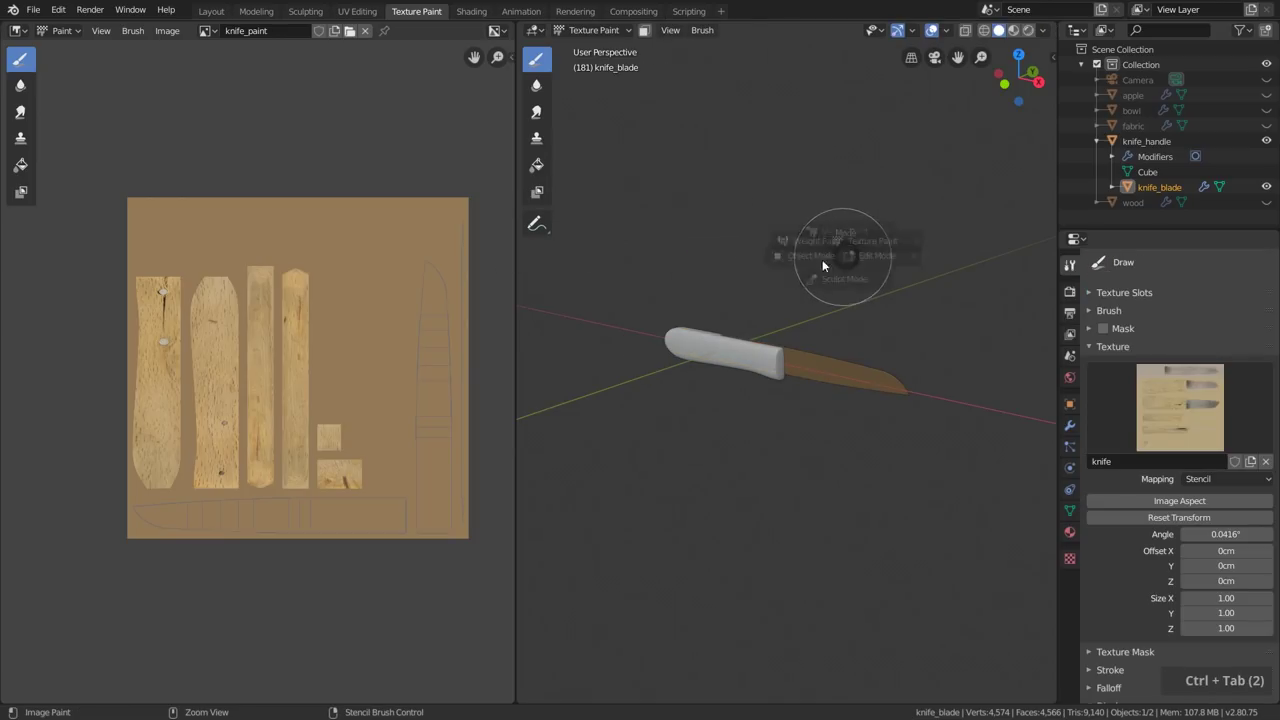
click(660, 267)
key(ctrl+Tab)
click(792, 181)
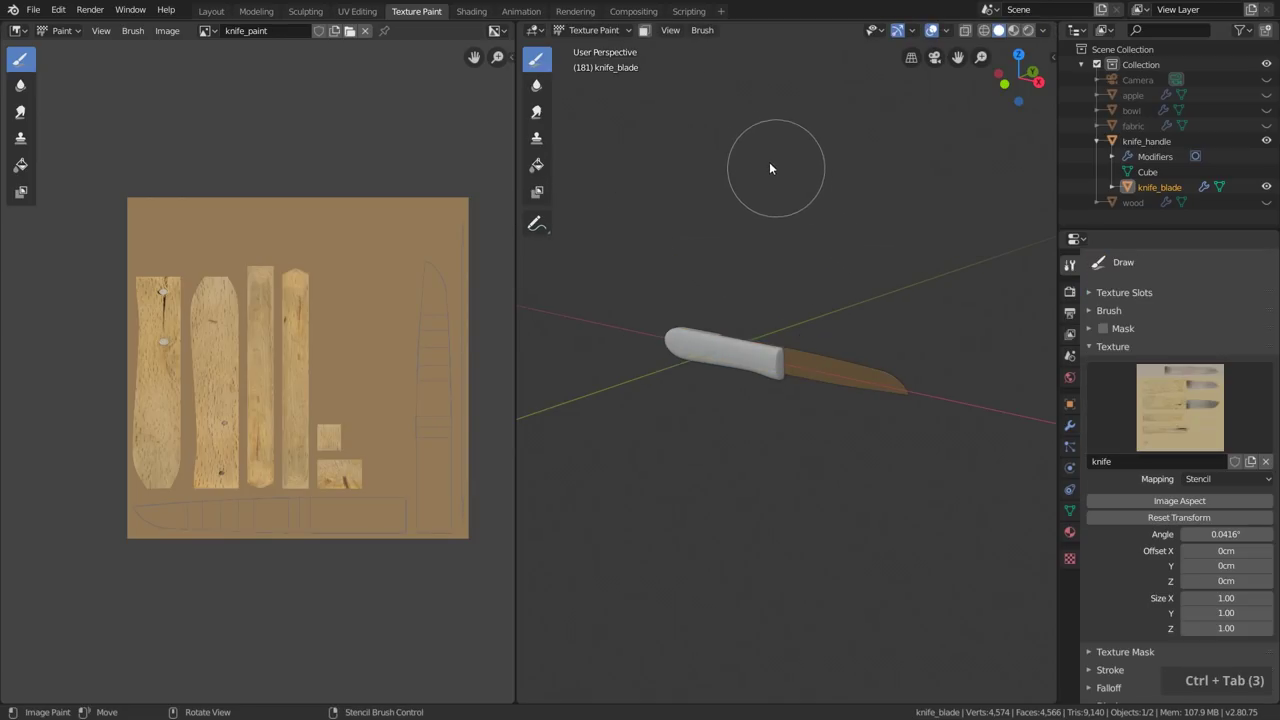
click(588, 31)
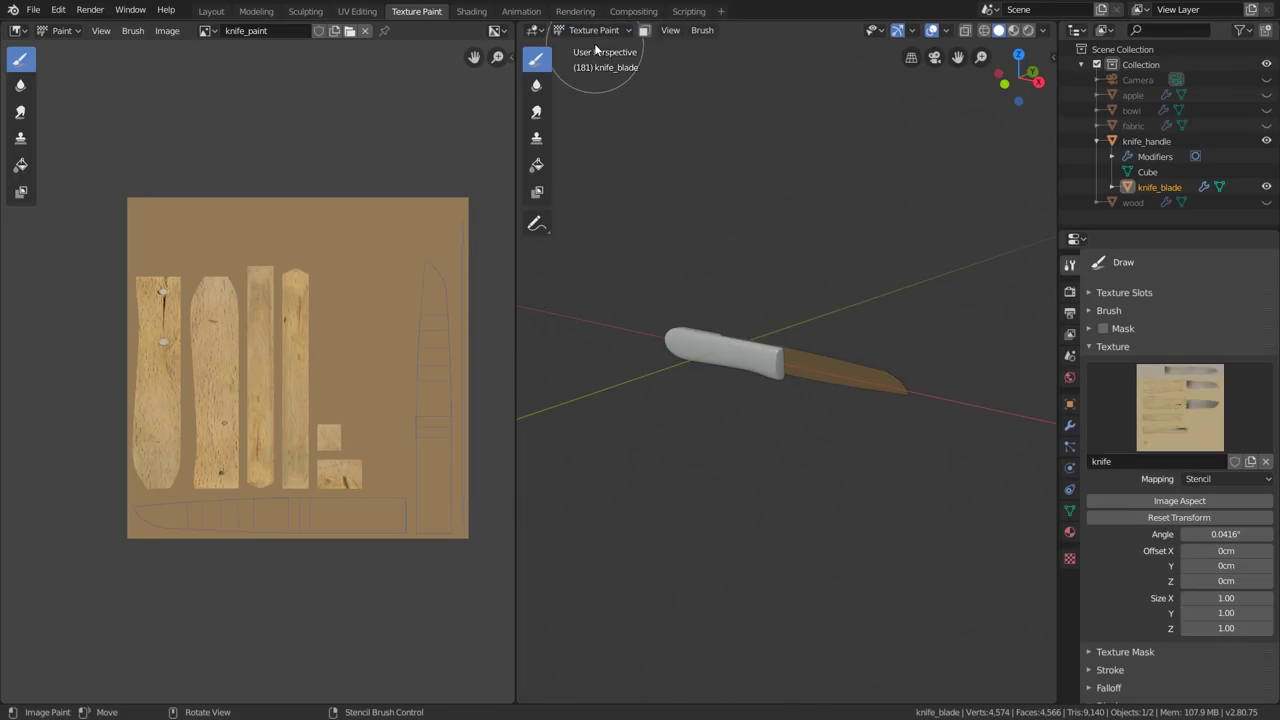
Step: Hide knife_handle and set the brush's texture overlay alpha to 29%
click(1267, 143)
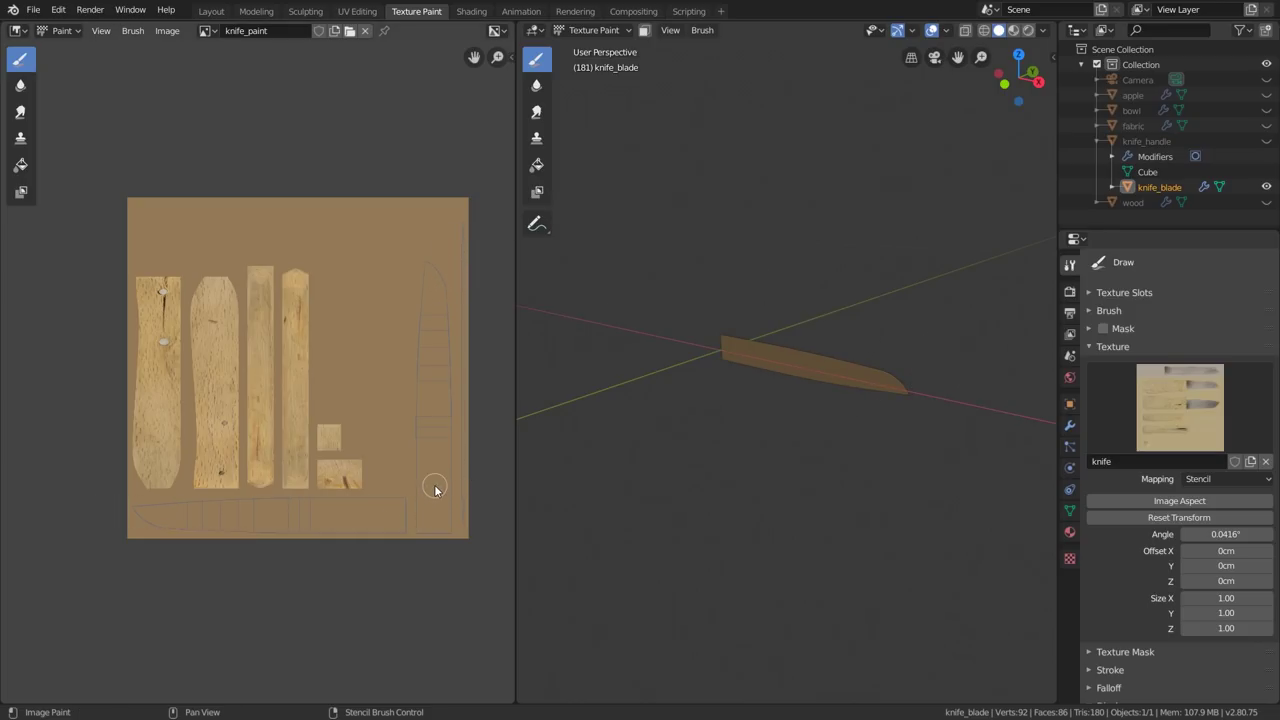
click(1091, 293)
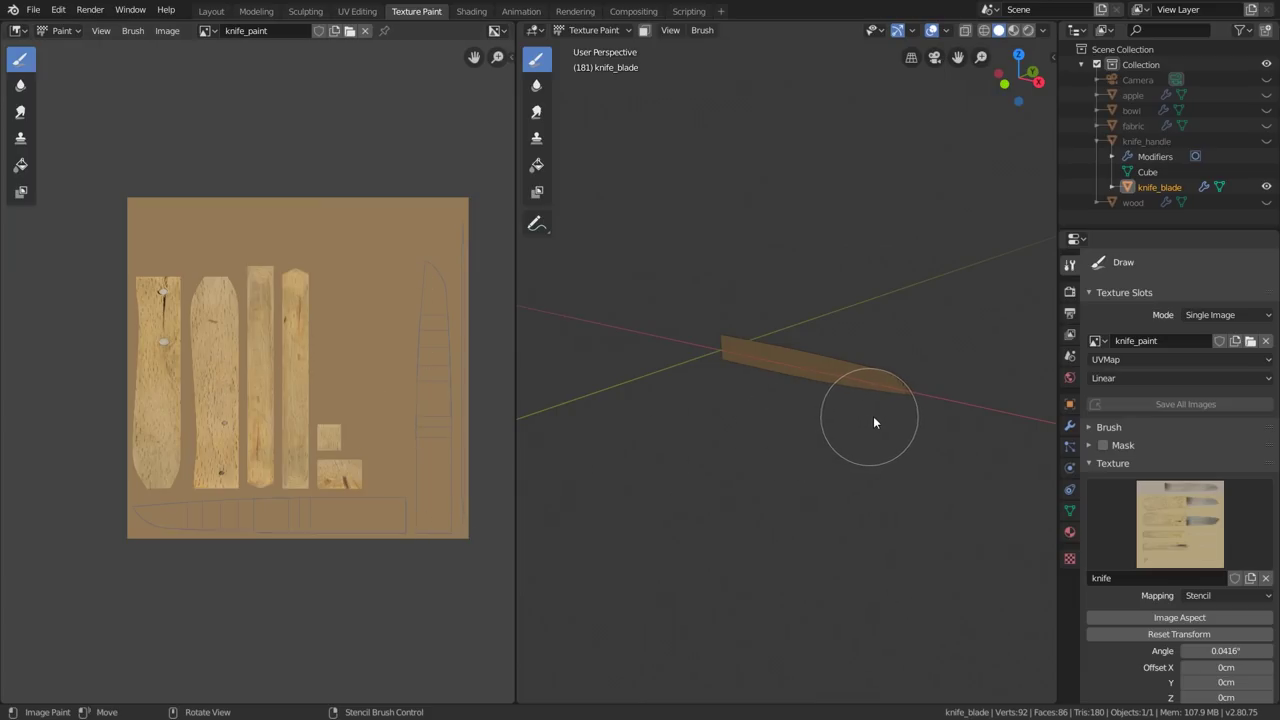
scroll(1180, 518, down, 7)
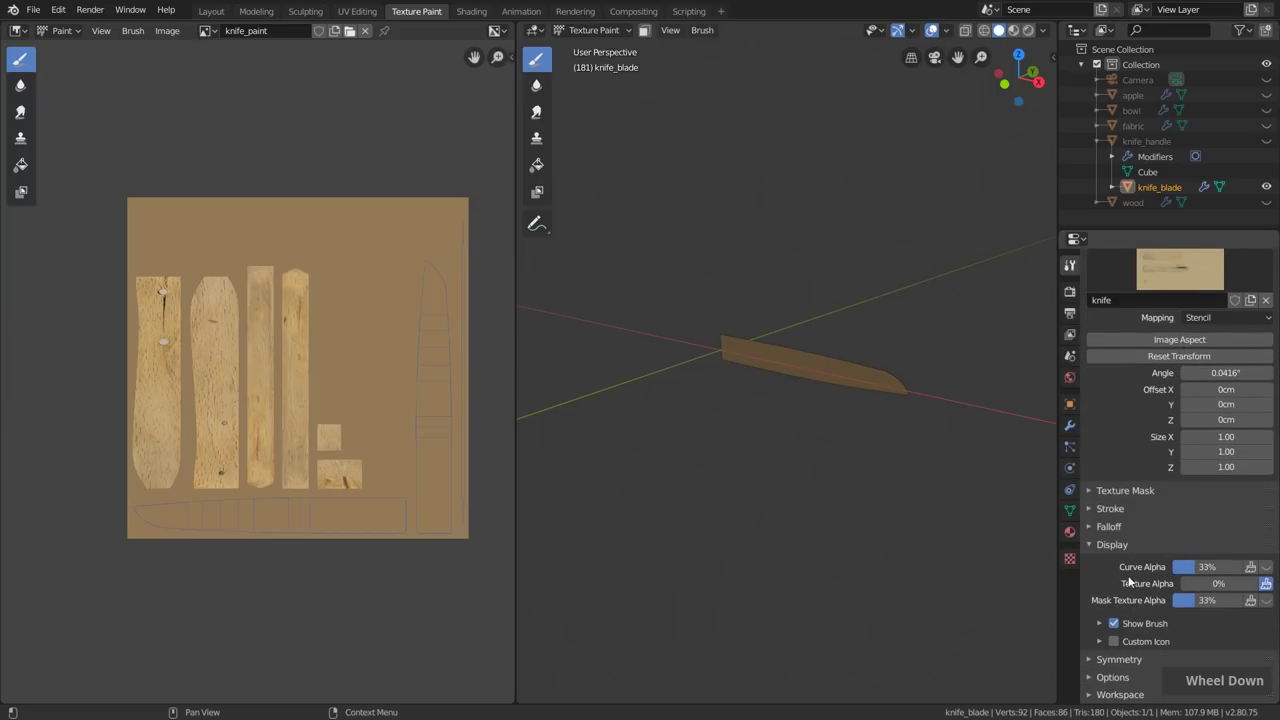
drag(1182, 583, 1204, 583)
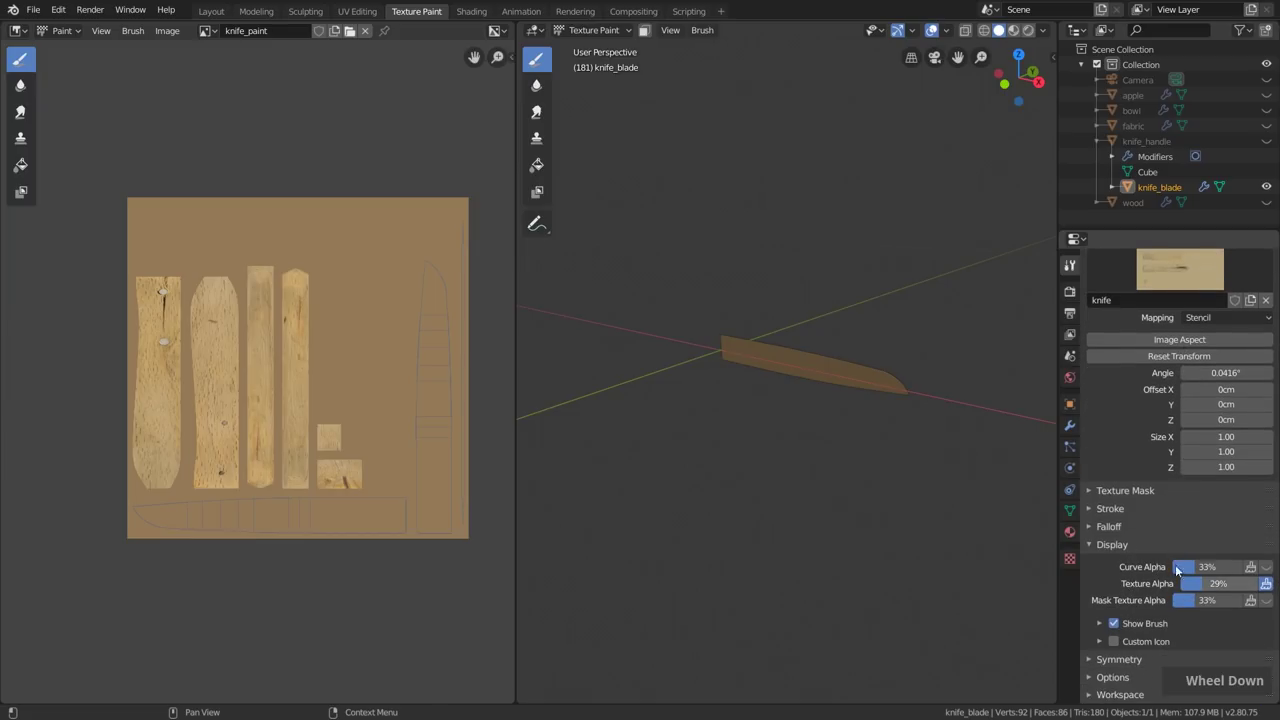
Step: In front view, scale and move the stencil until its uppermost blade photo covers the blade, and paint the photo onto that side
key(KP_1)
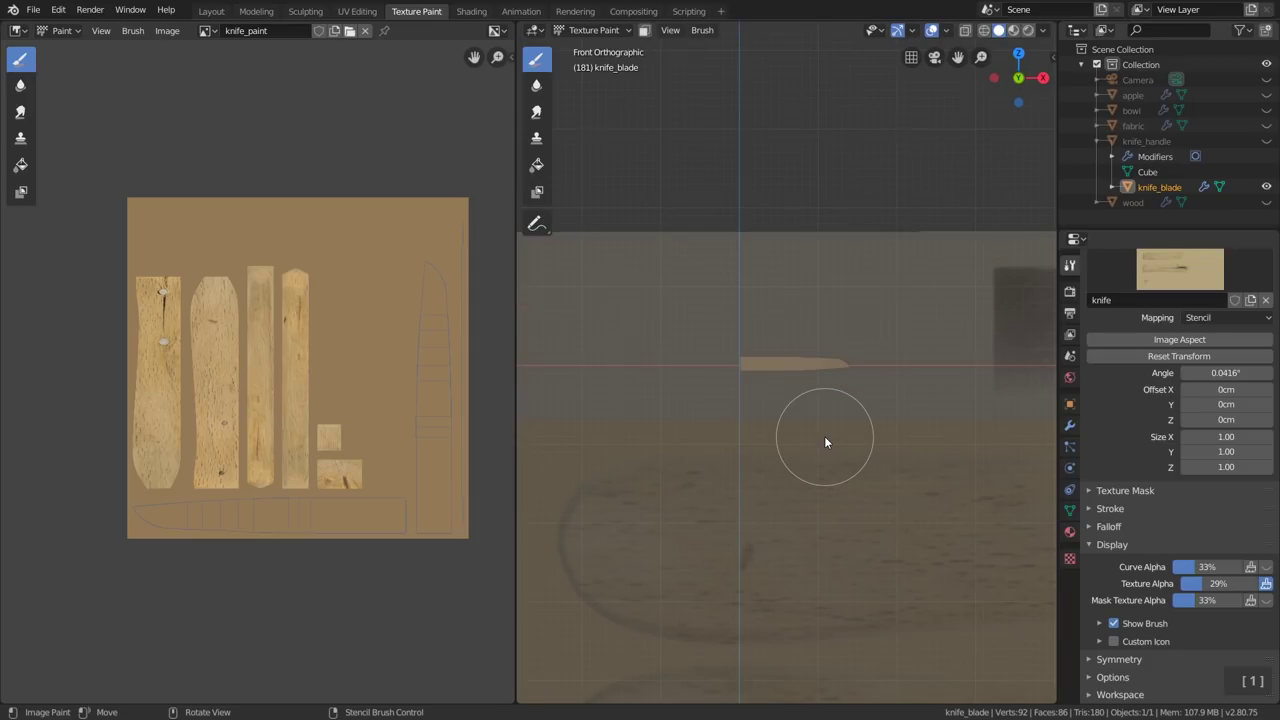
right_drag(828, 426, 967, 525)
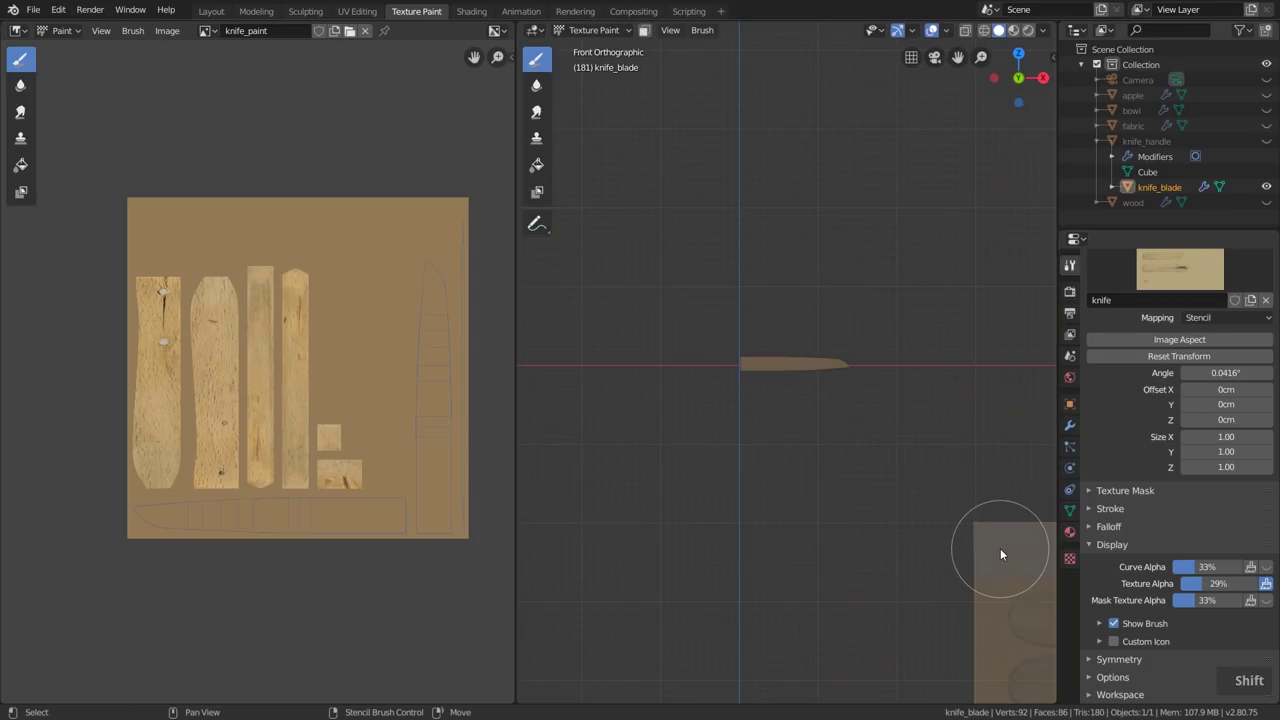
shift+right_drag(1024, 576, 717, 409)
right_drag(835, 445, 767, 435)
scroll(767, 430, up, 2)
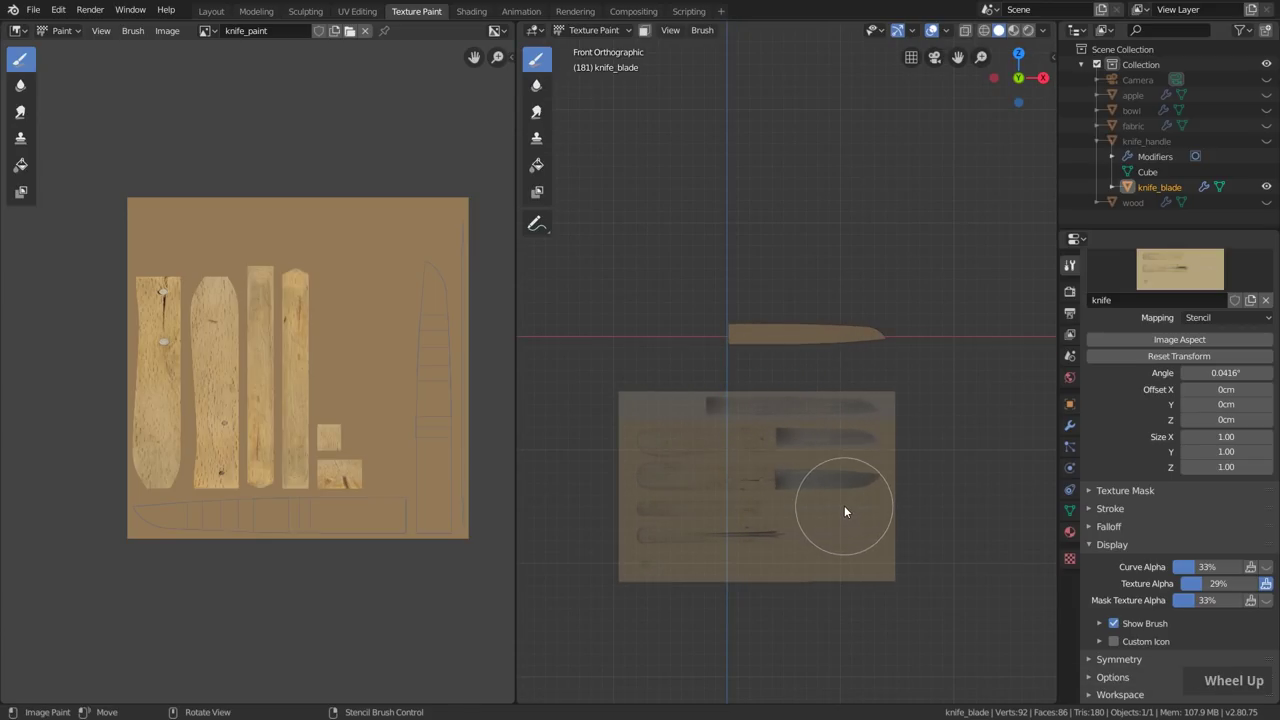
mouse_move(844, 505)
shift+right_down()
mouse_move(860, 541)
mouse_move(852, 497)
shift+right_up()
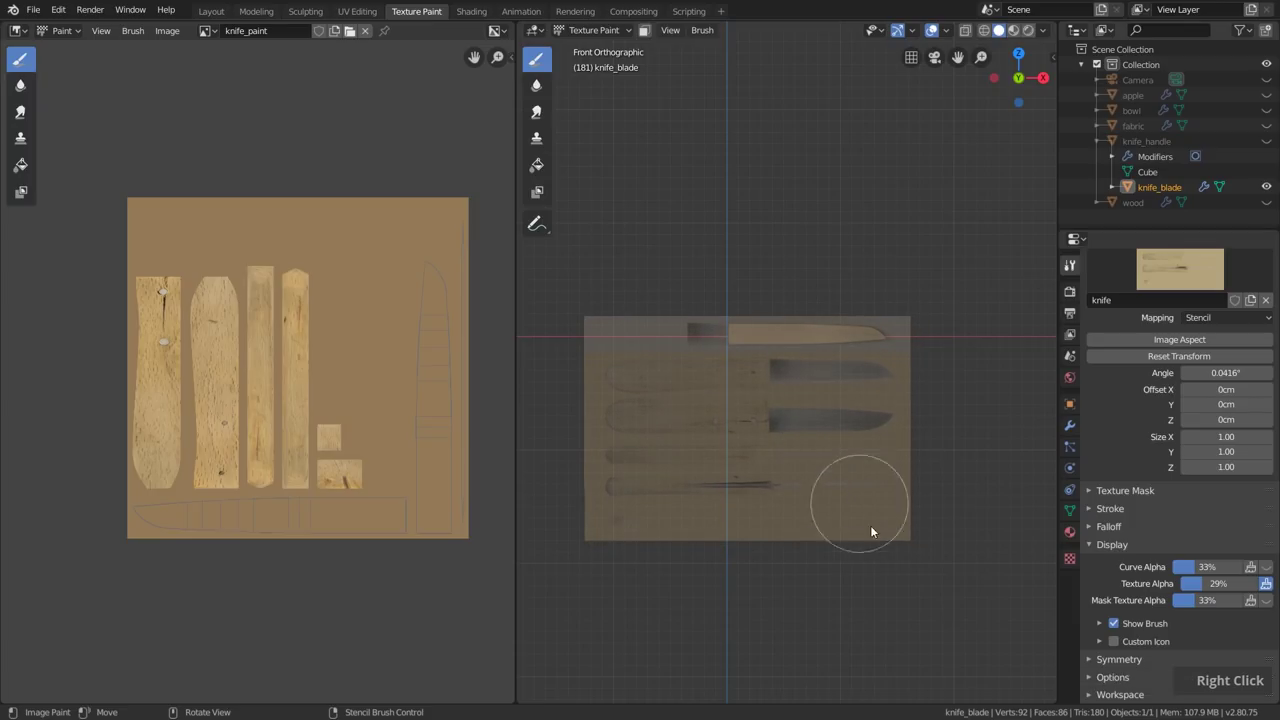
shift+right_drag(870, 525, 829, 501)
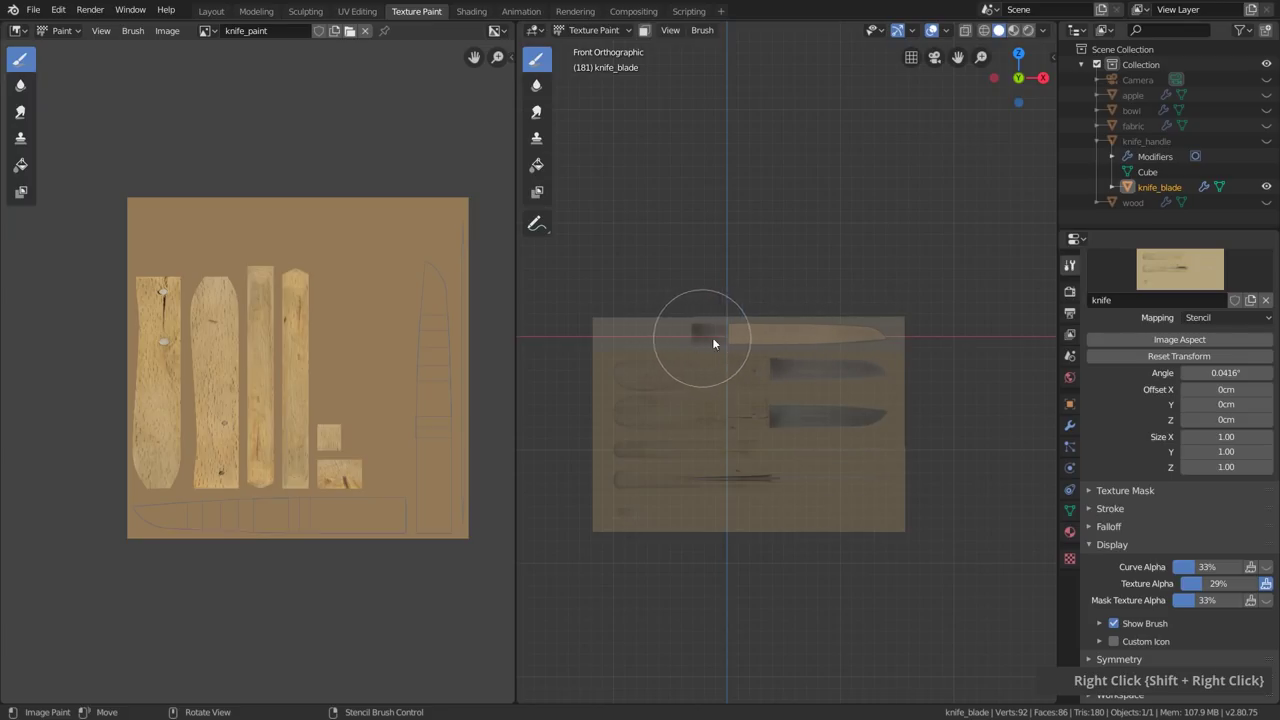
mouse_move(876, 334)
mouse_down()
mouse_move(808, 336)
mouse_move(982, 335)
mouse_up()
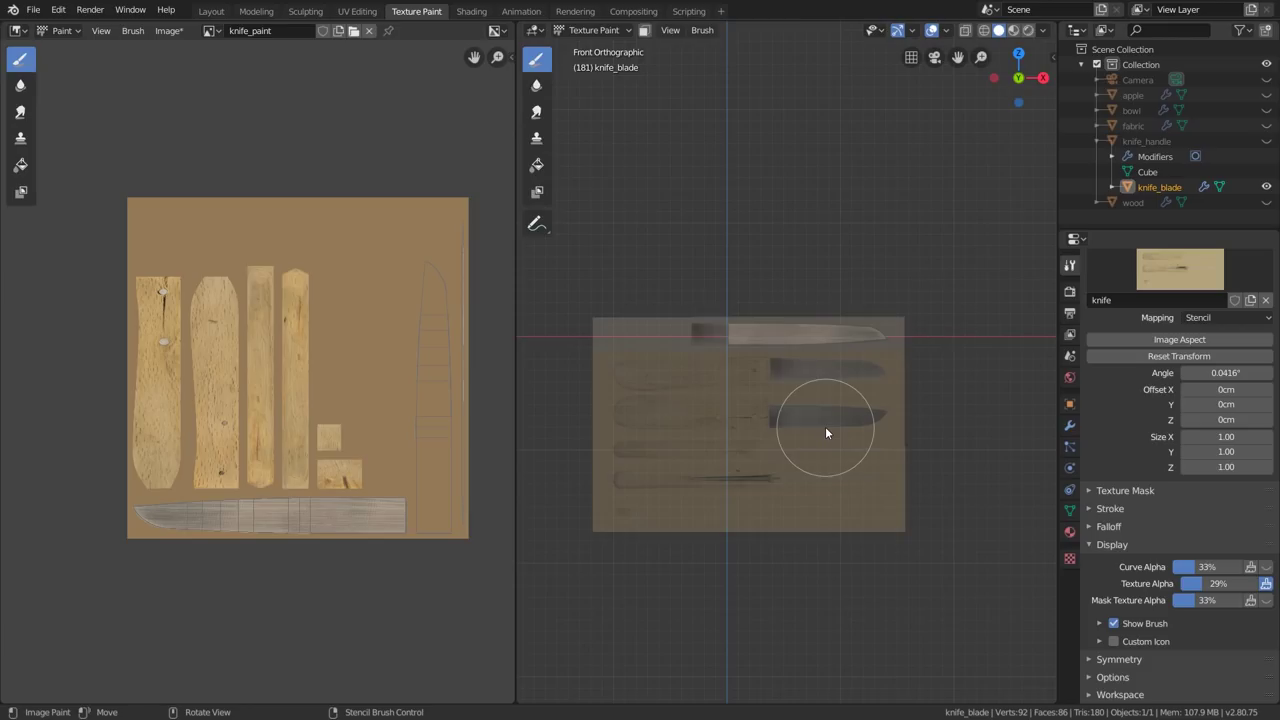
Step: In back view, mirror the stencil with a texture Size X of -1, align it with the blade and paint the back side
key(9)
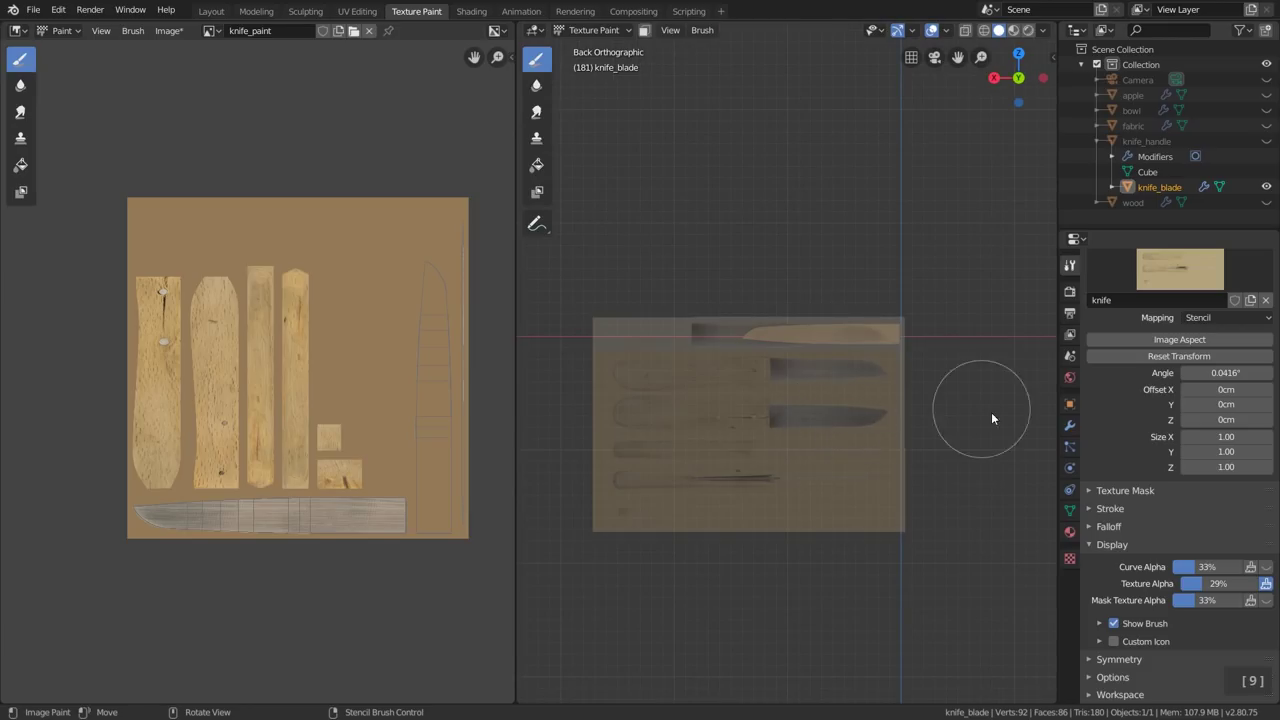
click(1205, 436)
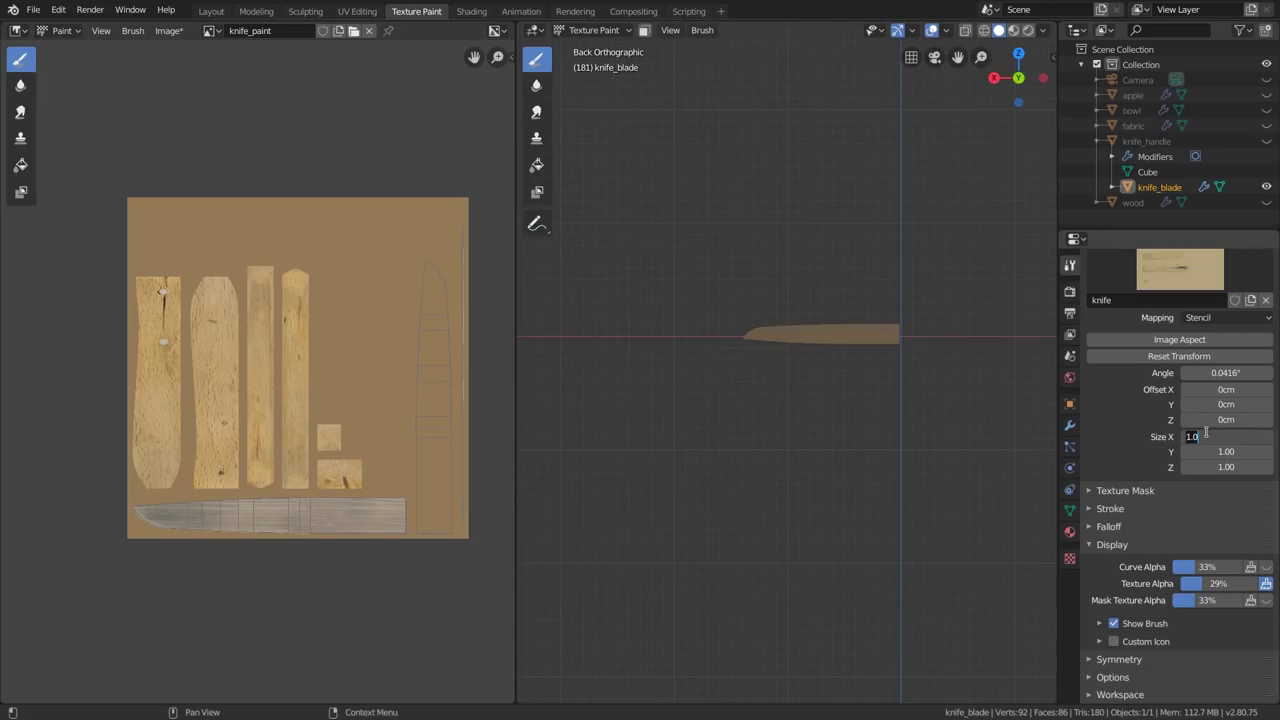
text(-1)
key(Return)
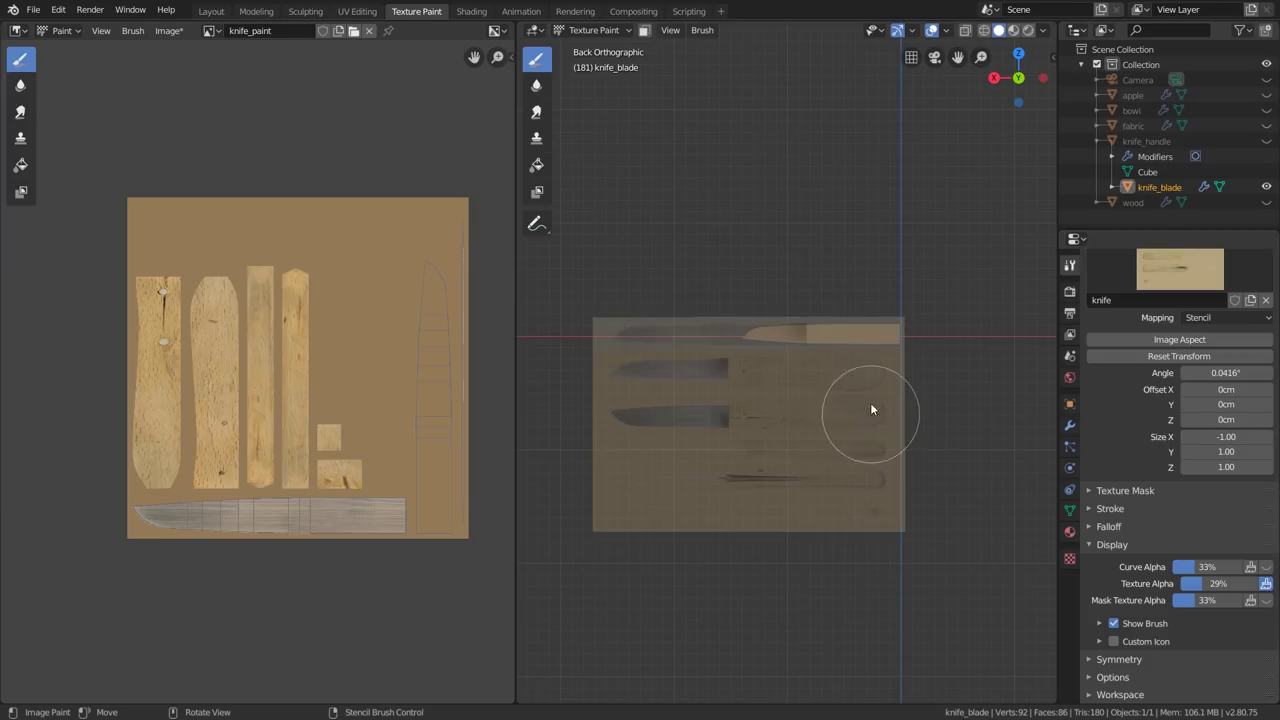
right_drag(748, 407, 880, 406)
mouse_move(894, 342)
mouse_down()
mouse_move(729, 349)
mouse_move(964, 340)
mouse_move(660, 350)
mouse_up()
Step: Set the brush's texture overlay alpha to 0% and examine the painted blade and its narrow edges from several angles
drag(1205, 583, 1181, 583)
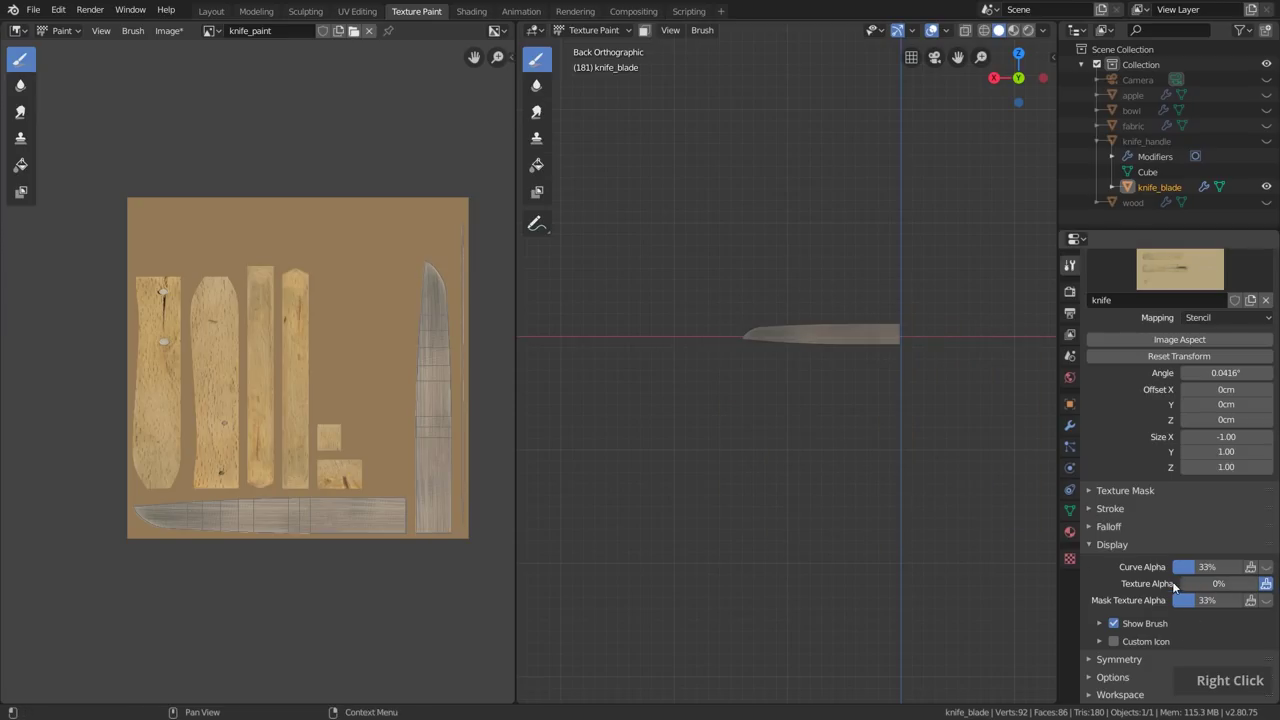
middle_drag(810, 347, 742, 354)
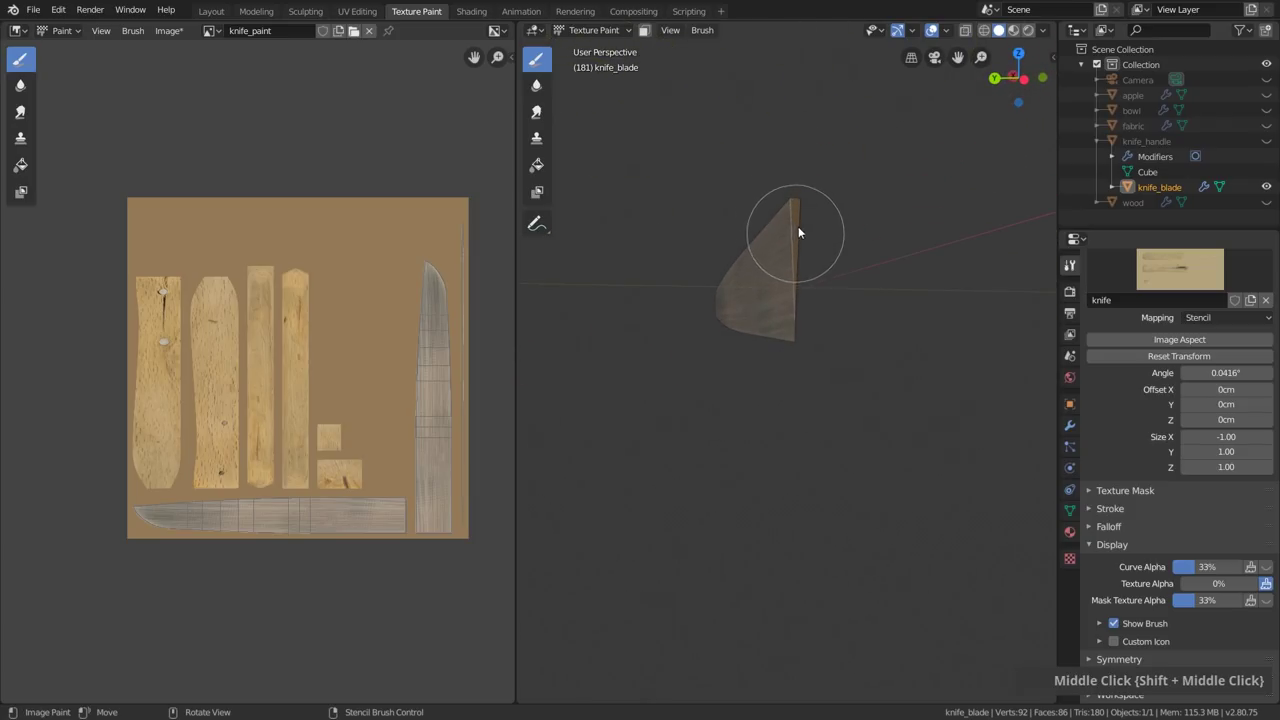
middle_drag(800, 231, 800, 350)
middle_drag(654, 254, 809, 134)
scroll(794, 310, down, 4)
scroll(763, 277, up, 2)
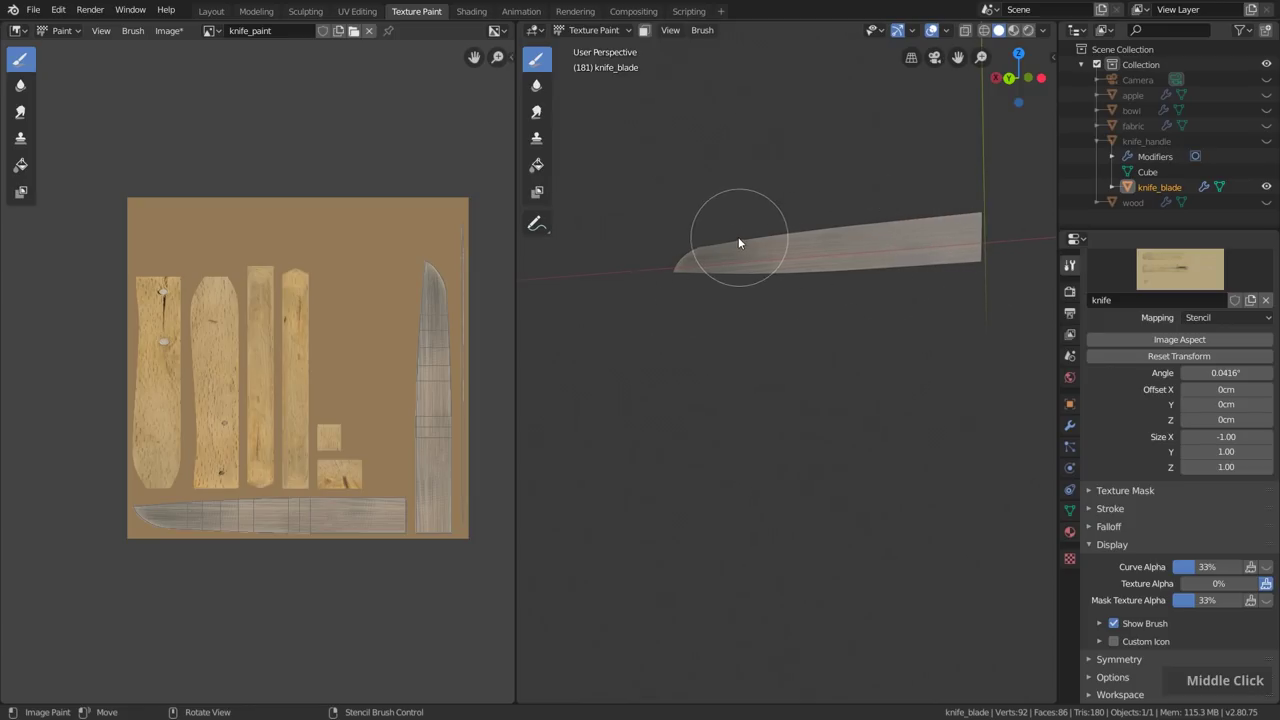
middle_drag(740, 243, 690, 310)
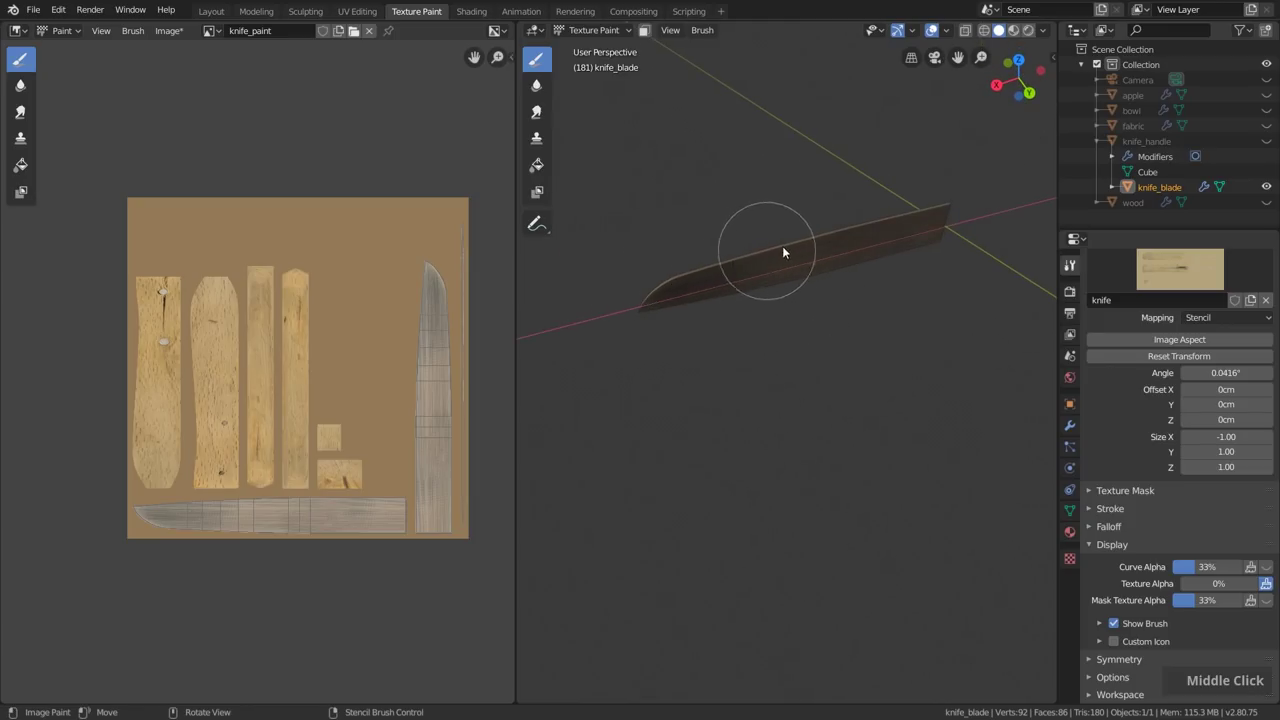
Step: Enter Edit Mode on knife_blade with face selection and select the face loop along the blade's spine
click(591, 30)
click(588, 64)
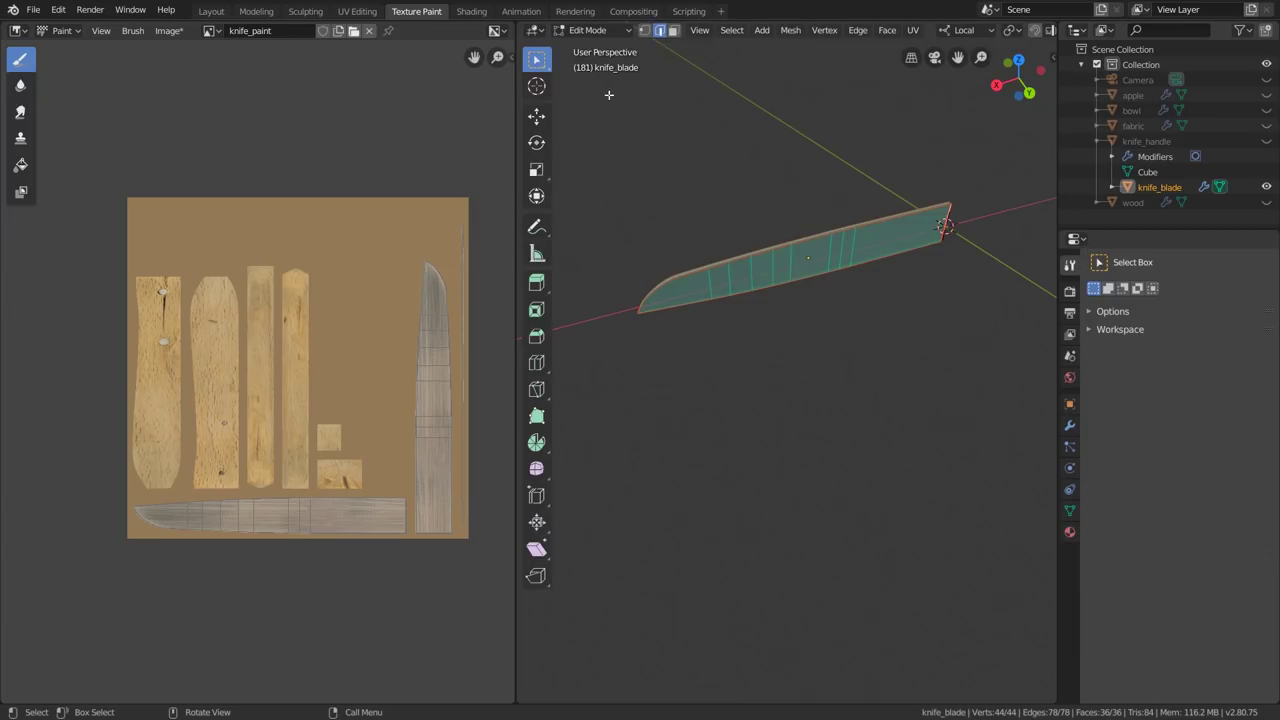
click(674, 31)
scroll(672, 260, up, 4)
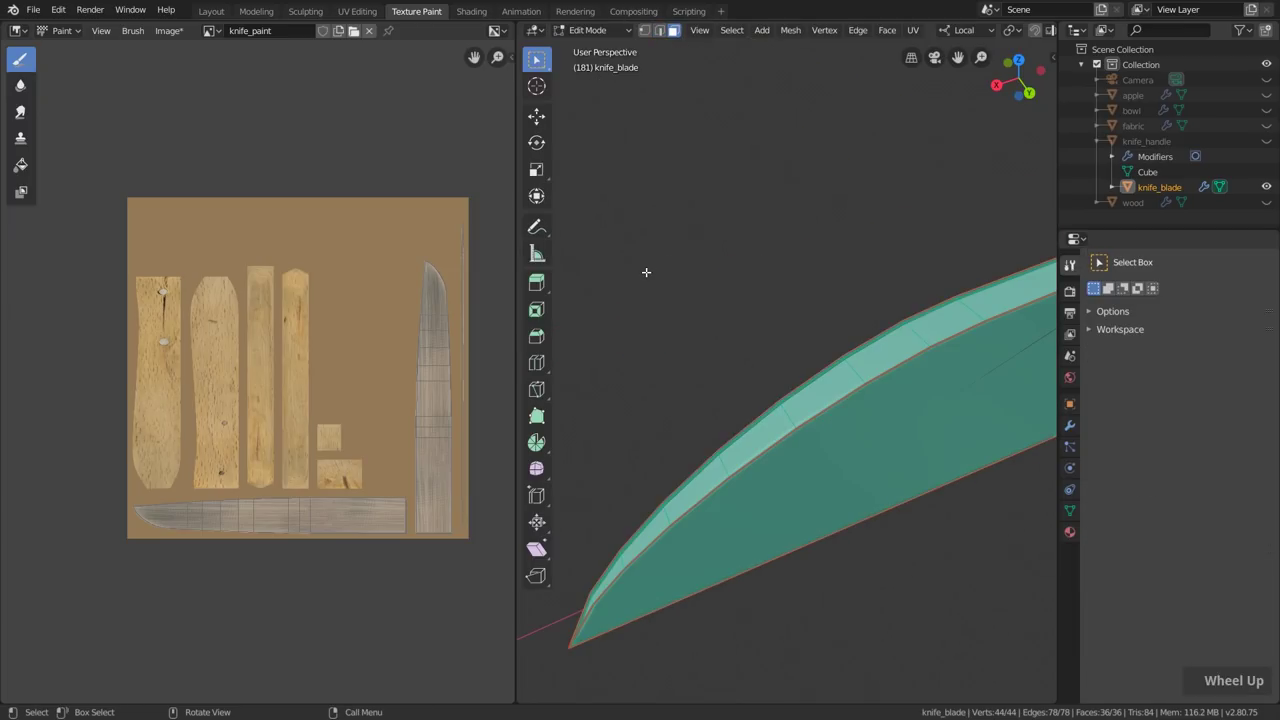
key(alt)
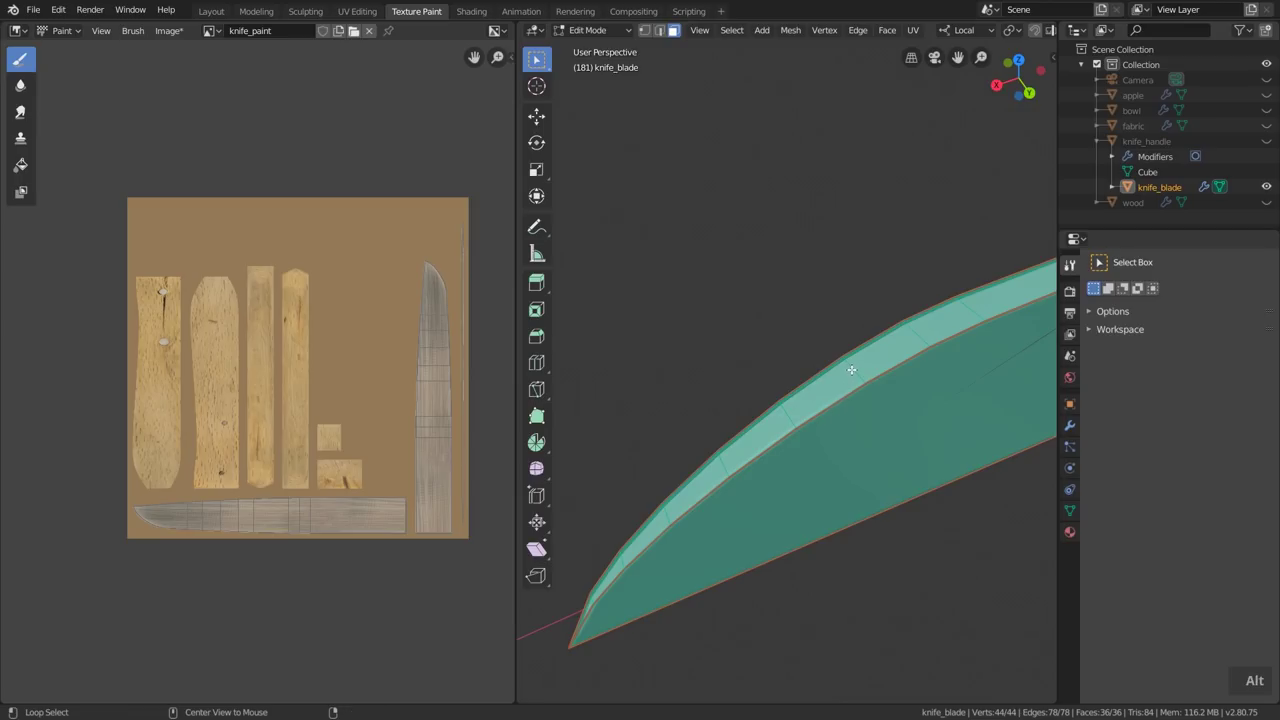
alt+click(851, 370)
Step: Add the remaining narrow faces at the blade's tip to the selection
scroll(785, 427, down, 2)
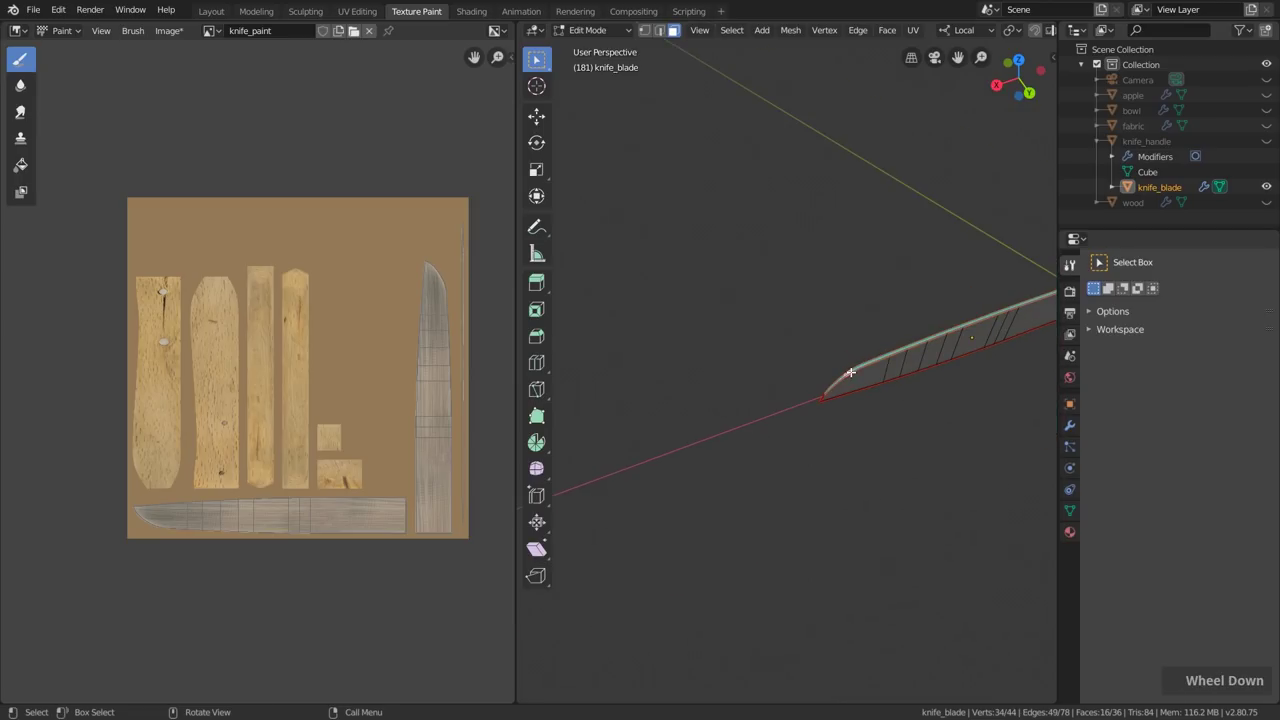
scroll(785, 427, up, 2)
scroll(796, 430, up, 2)
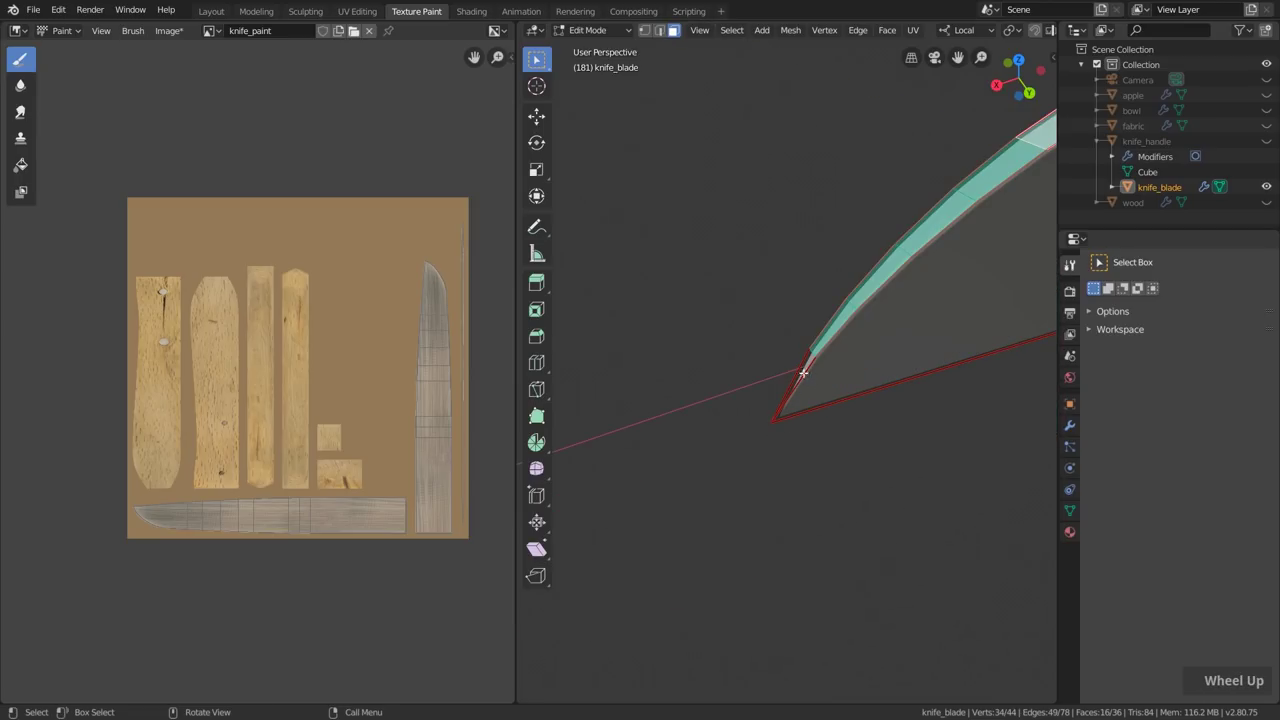
key(shift)
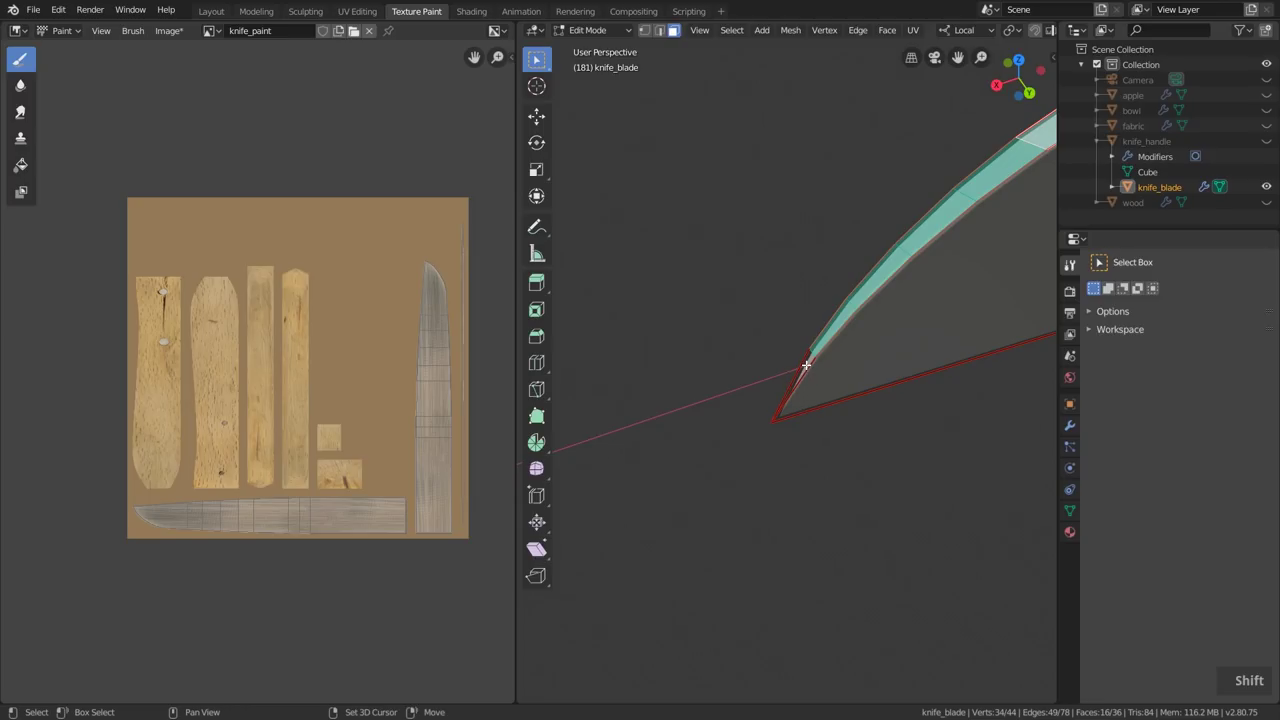
shift+click(806, 365)
scroll(800, 380, down, 2)
middle_drag(800, 380, 875, 341)
scroll(874, 466, up, 2)
shift+click(860, 432)
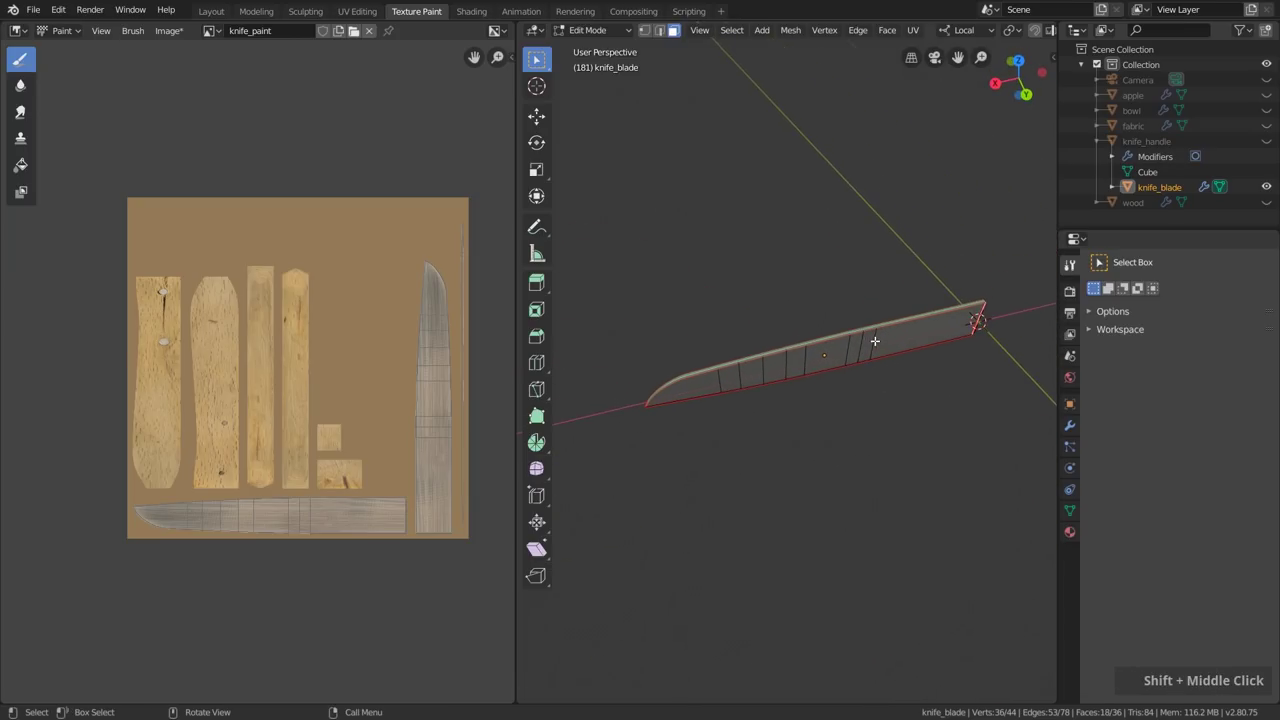
Step: Return the blade to Texture Paint mode and enable the face selection paint mask
click(600, 32)
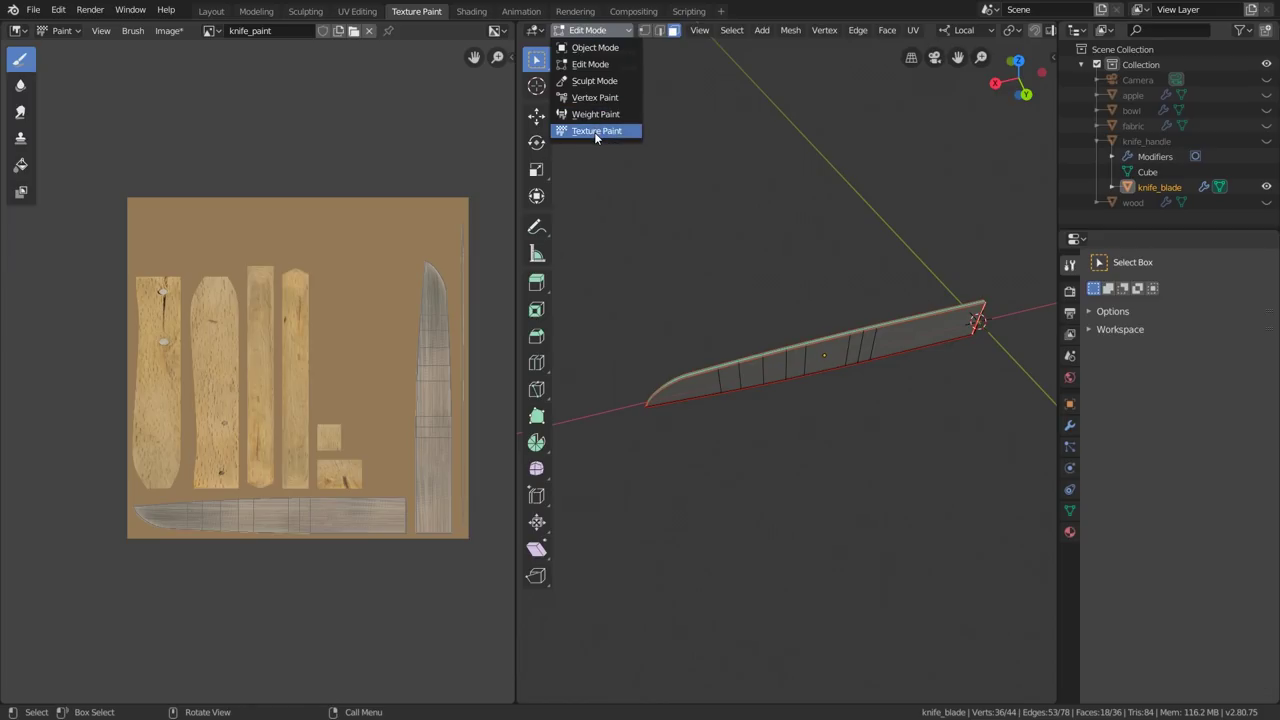
click(596, 131)
click(645, 31)
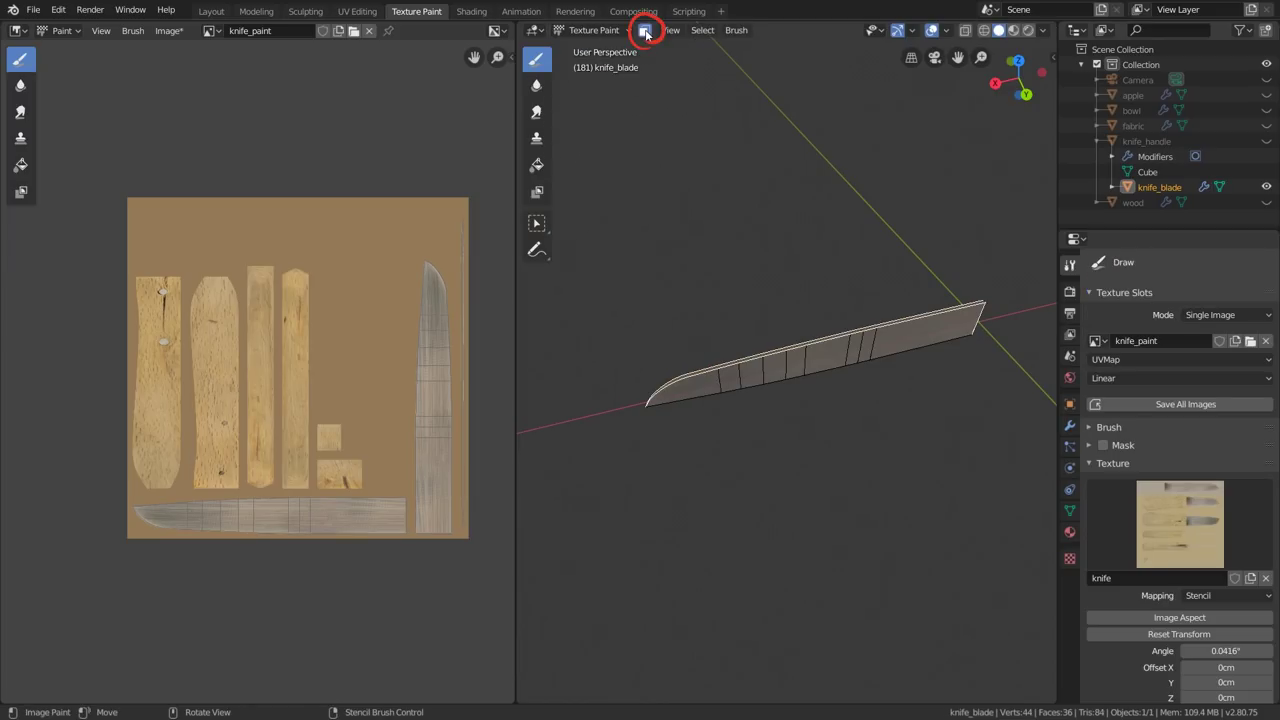
Step: Add the large side face near the blade's handle end to the paint mask selection and remove it again
middle_drag(851, 271, 868, 348)
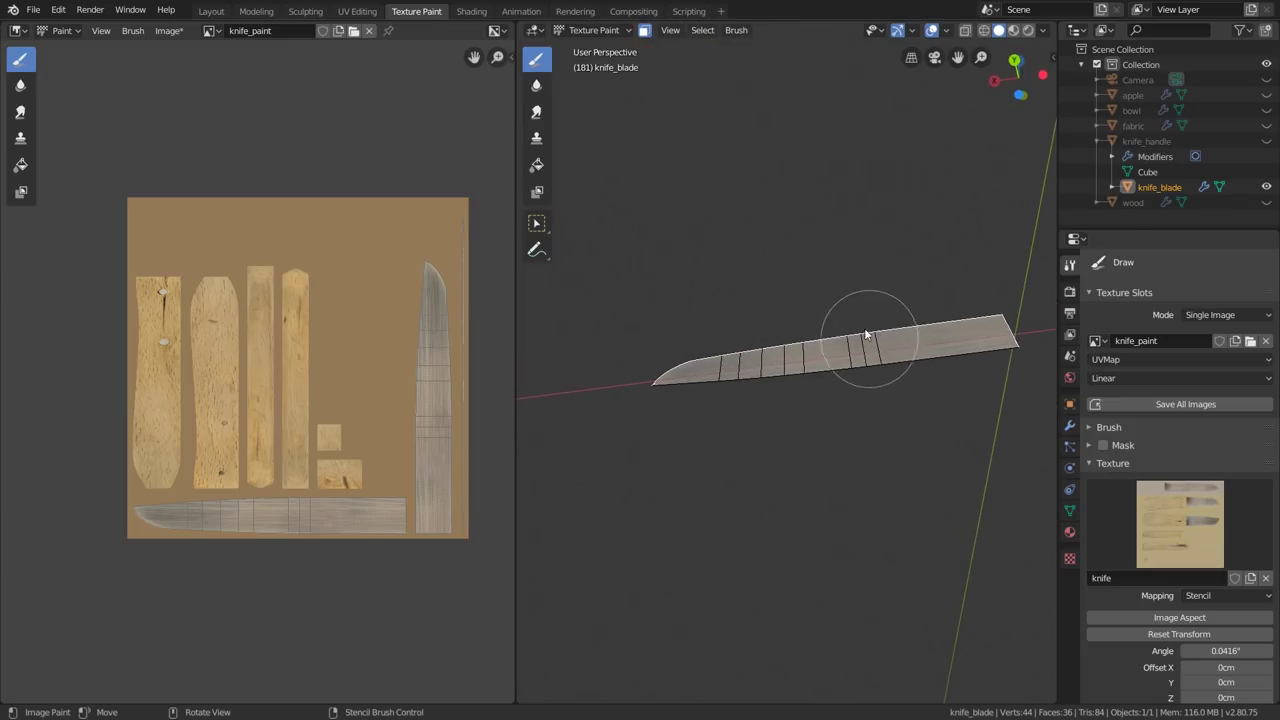
mouse_move(968, 330)
middle_down()
mouse_move(843, 352)
mouse_move(798, 386)
mouse_move(834, 443)
middle_up()
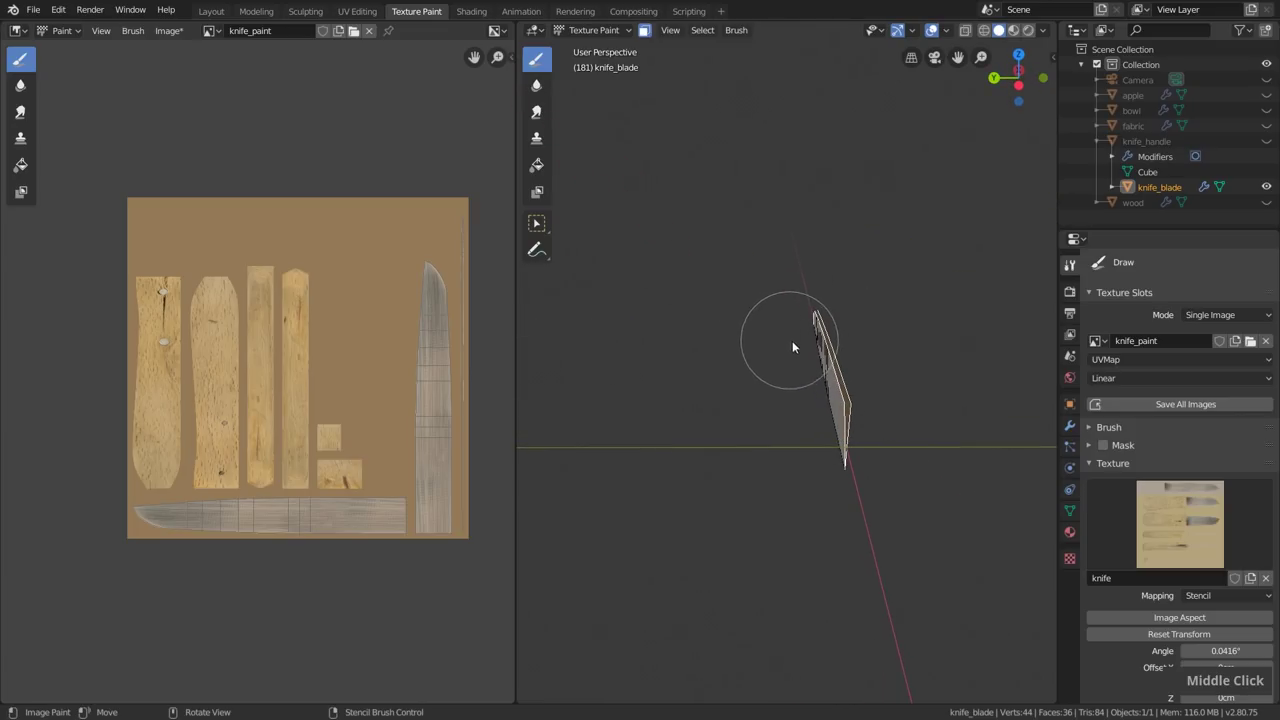
middle_drag(786, 343, 903, 369)
shift+click(904, 365)
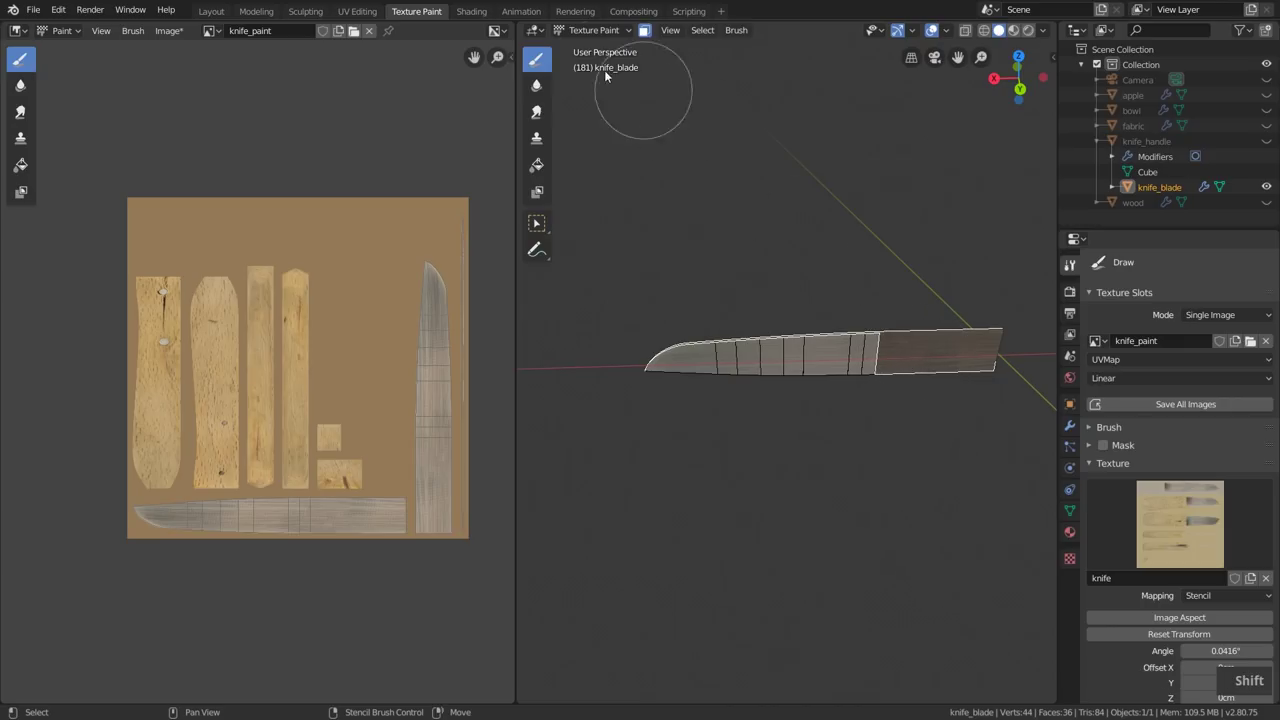
shift+click(990, 350)
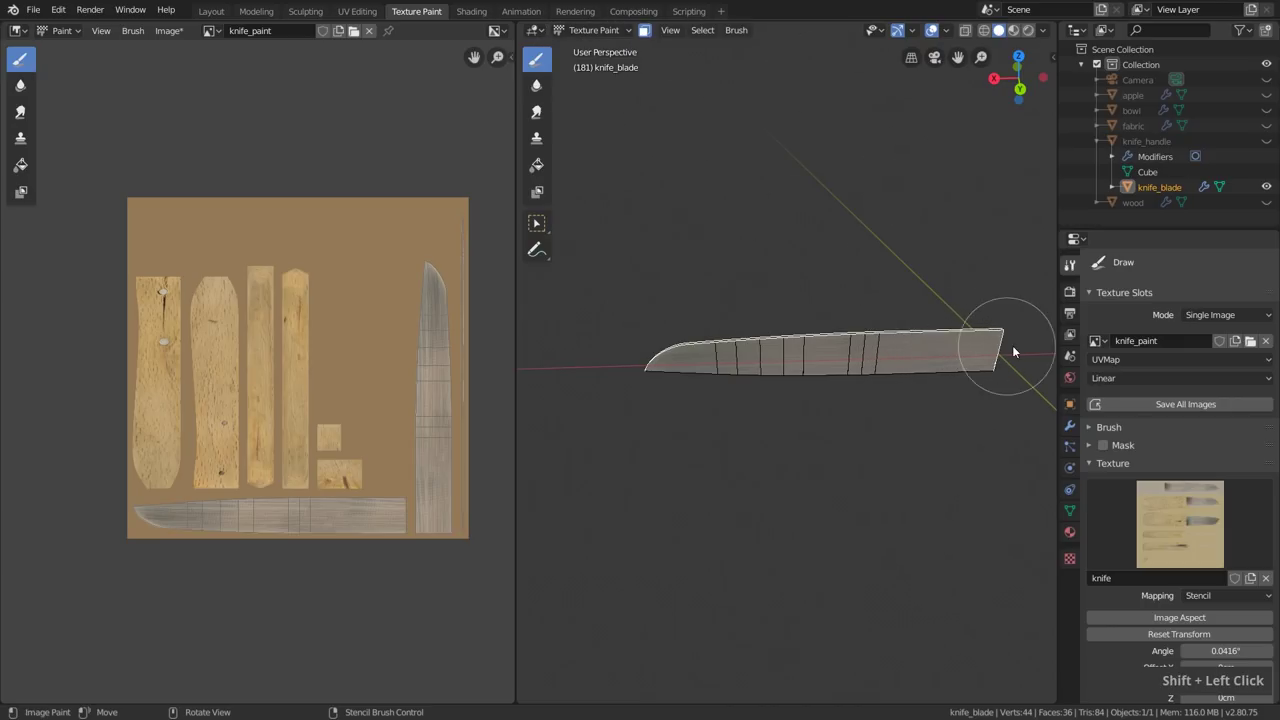
Step: View the blade from the top in orthographic, set the stencil's texture opacity to 36% and its X size to 1
middle_drag(754, 366, 760, 409)
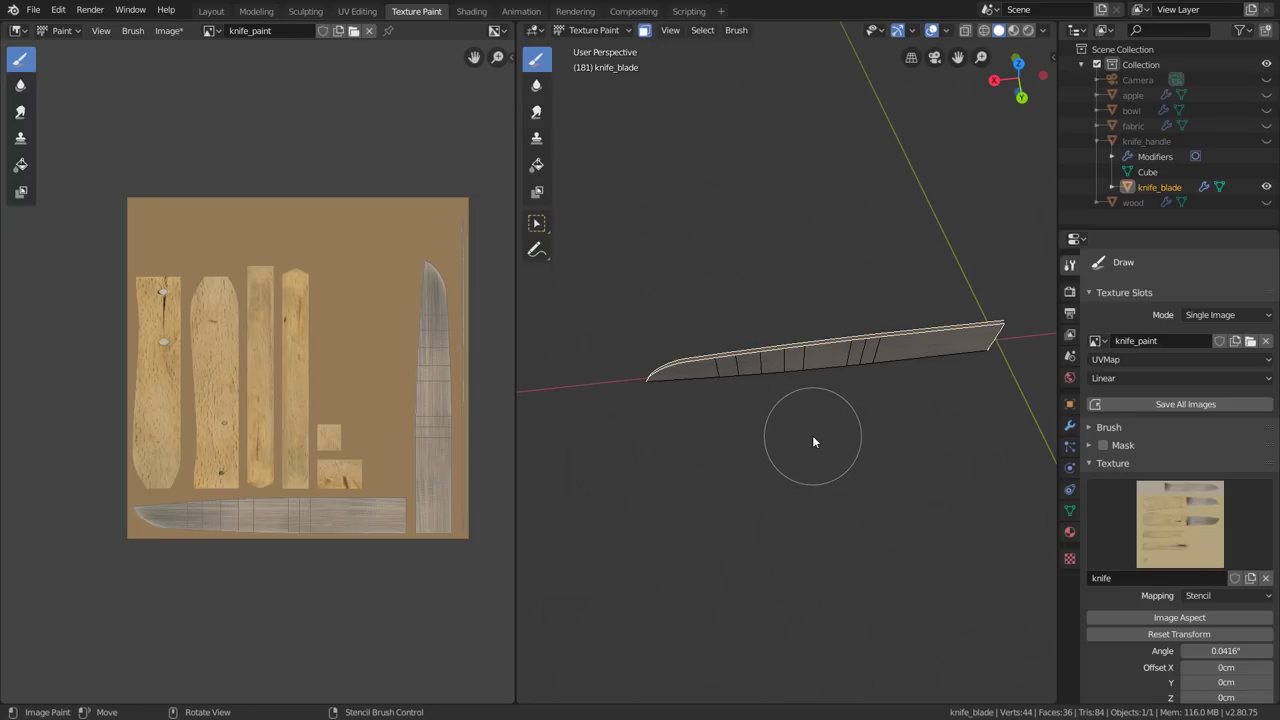
key(KP_5)
scroll(800, 398, up, 2)
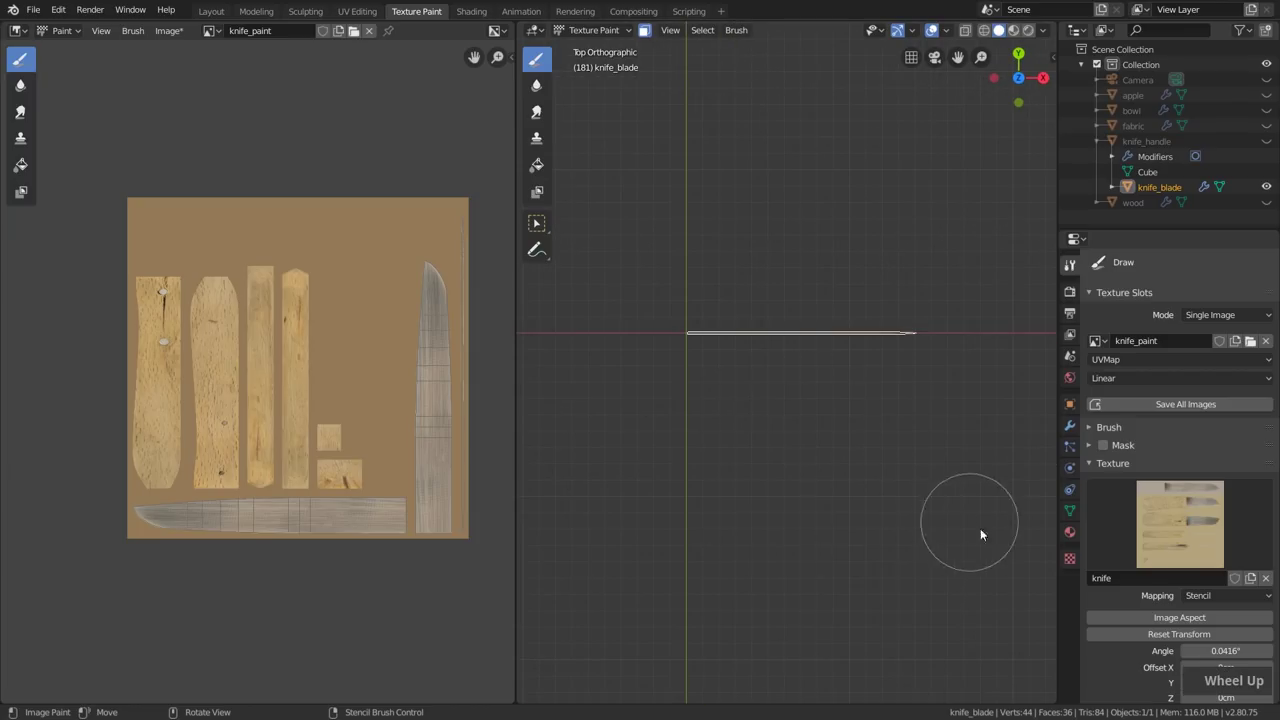
scroll(1186, 600, down, 5)
drag(1186, 584, 1216, 584)
right_click(863, 398)
double_click(1222, 437)
text(1)
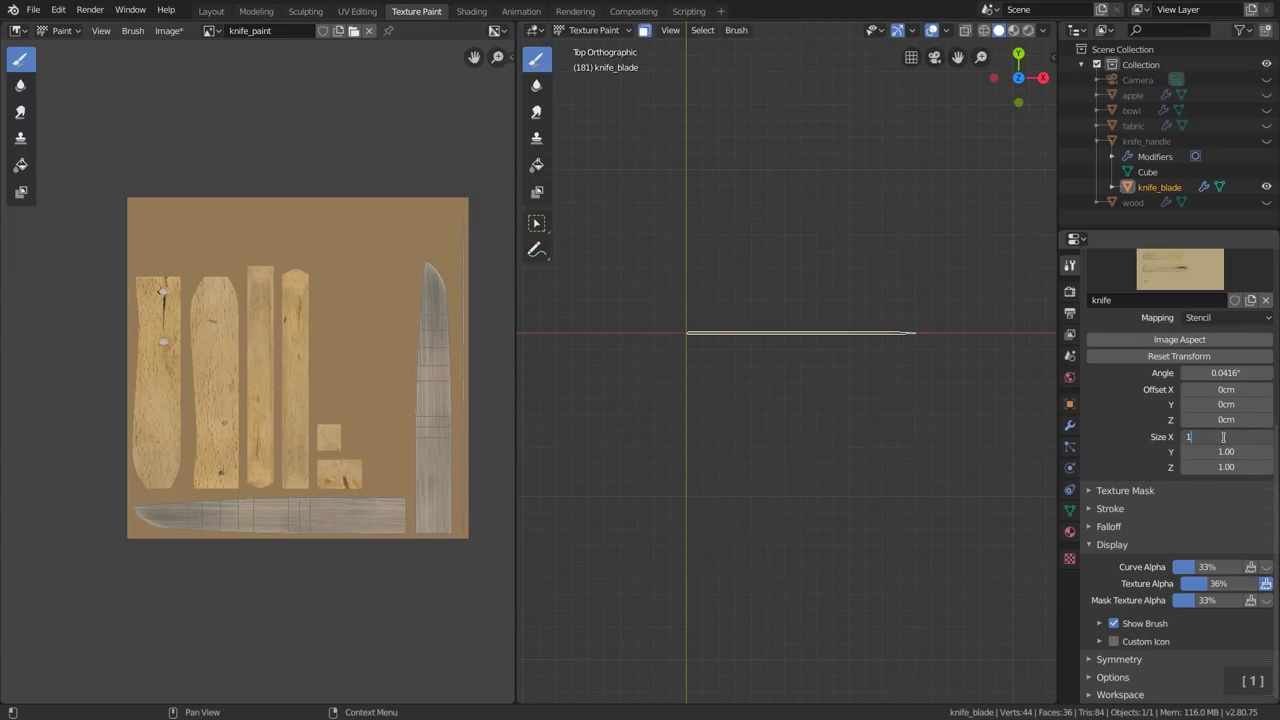
key(Return)
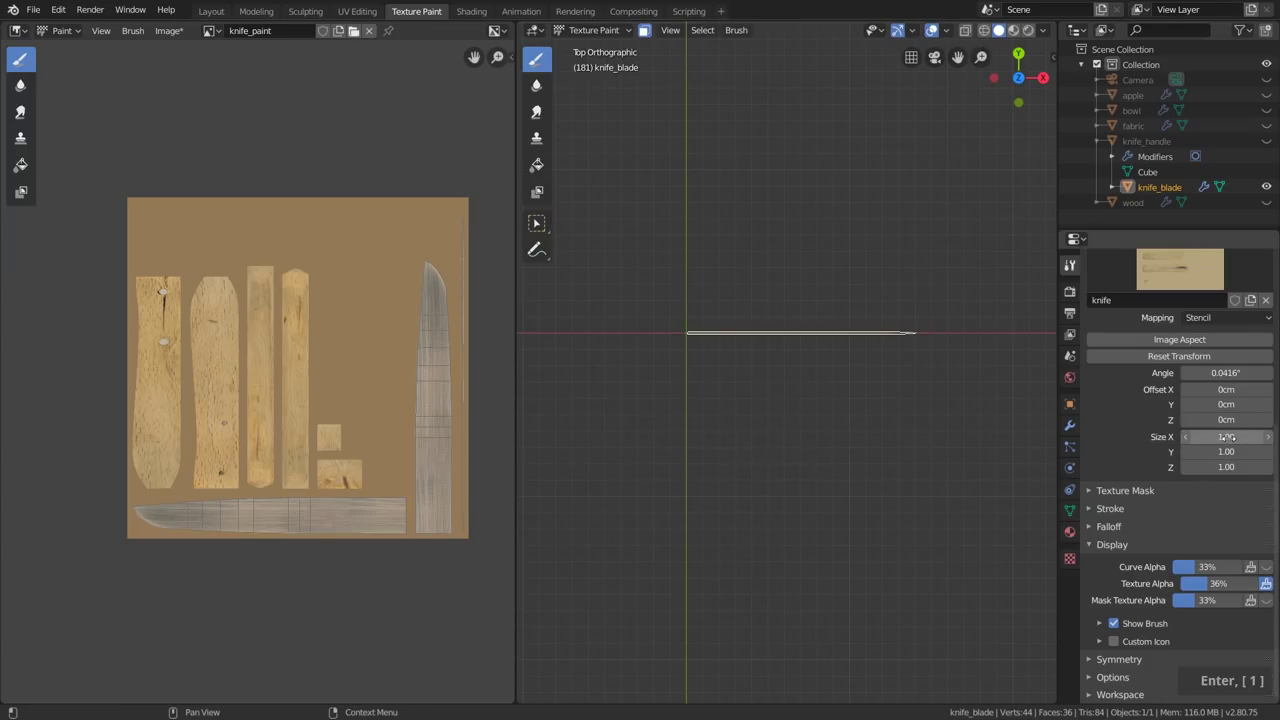
Step: Move the stencil so the topmost blade photo lies over the blade's spine and paint the masked spine faces
right_drag(877, 397, 908, 474)
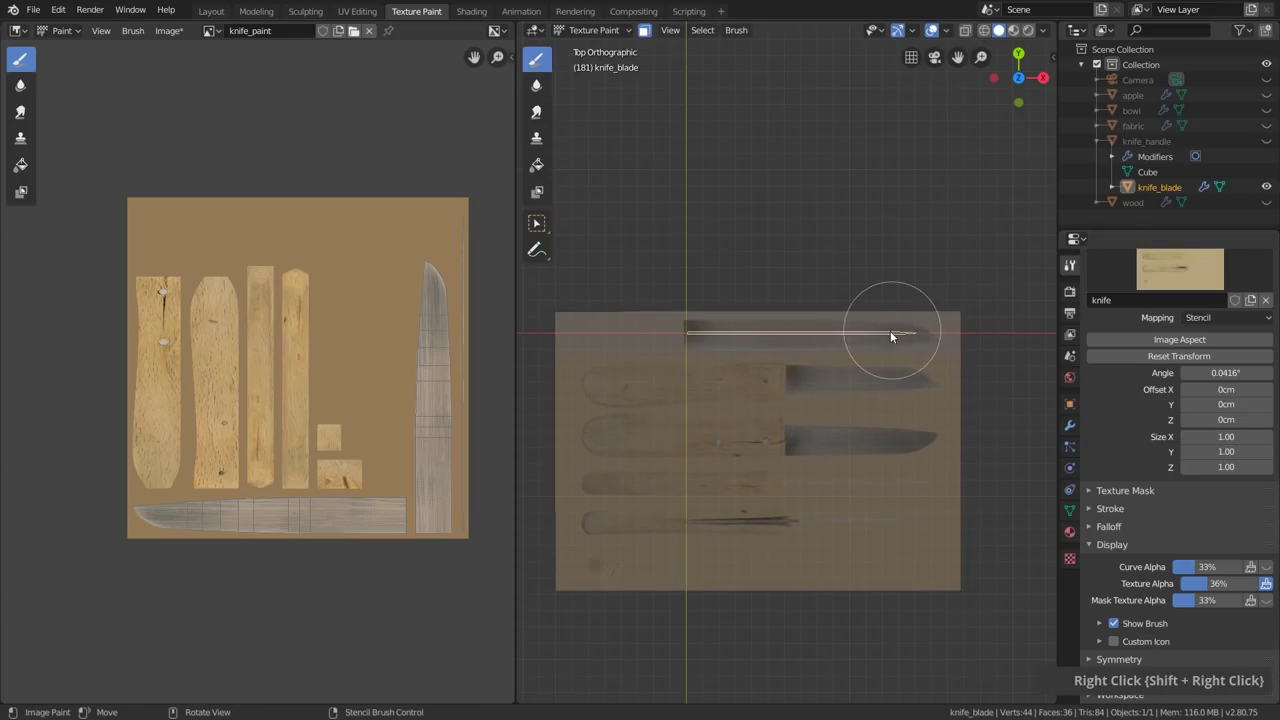
mouse_move(935, 335)
mouse_down()
mouse_move(791, 340)
mouse_move(986, 326)
mouse_move(929, 331)
mouse_move(982, 345)
mouse_up()
scroll(910, 370, up, 1)
Step: Look at the blade's narrow end and rotate the stencil texture to 271°
middle_drag(982, 345, 603, 329)
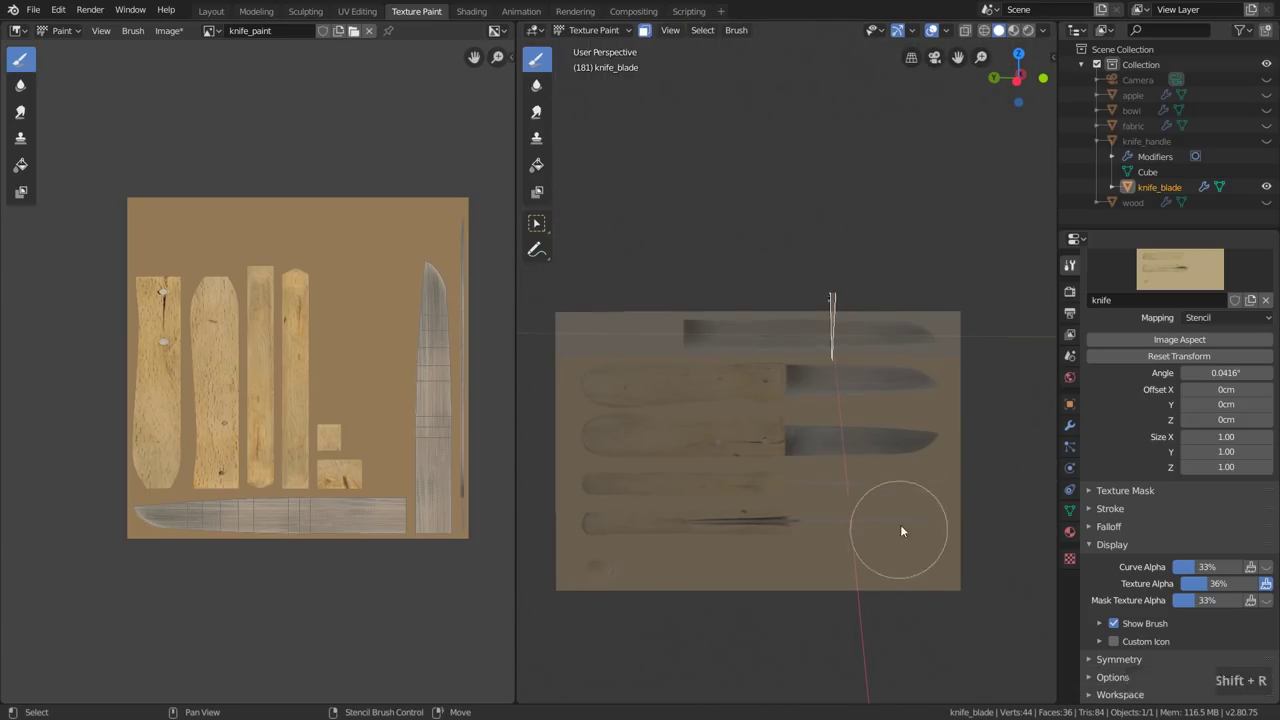
ctrl+right_drag(902, 528, 749, 523)
middle_click(826, 394)
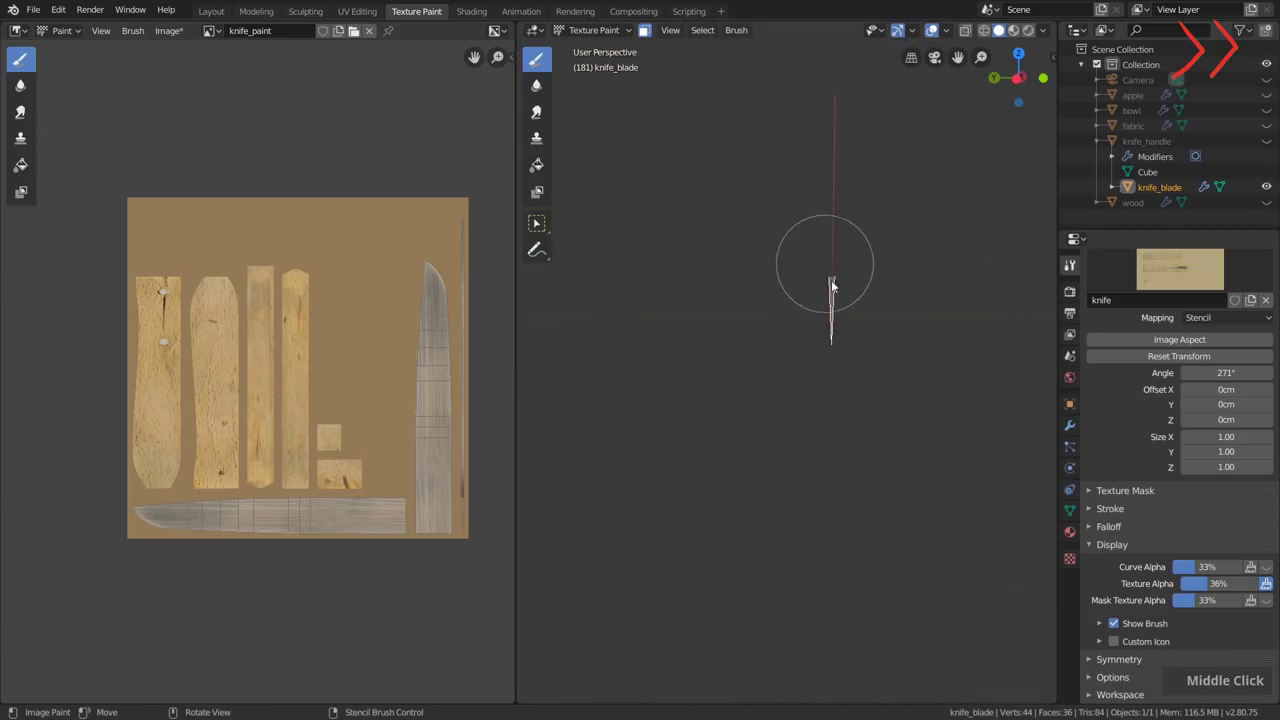
middle_drag(831, 281, 1136, 583)
Step: Lower the stencil's texture opacity to 0% and disable the face selection paint mask on the blade
drag(1225, 585, 1182, 585)
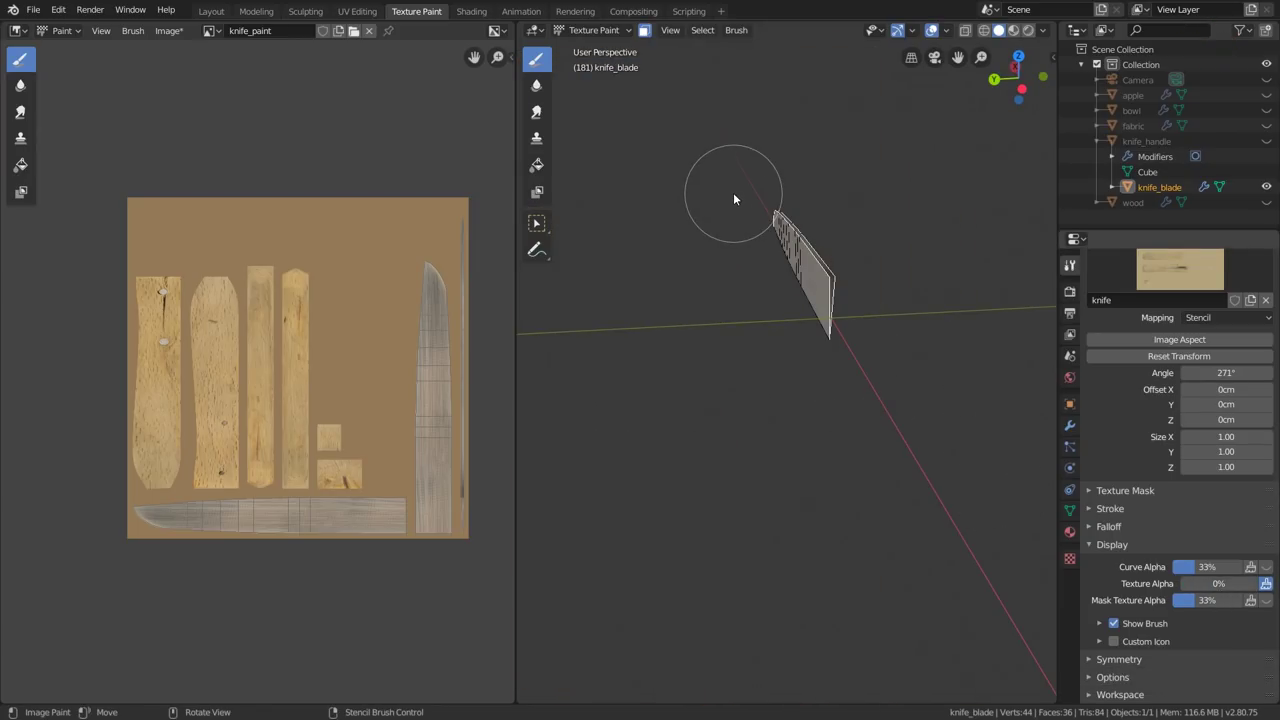
click(645, 30)
middle_drag(645, 30, 850, 370)
scroll(829, 251, up, 3)
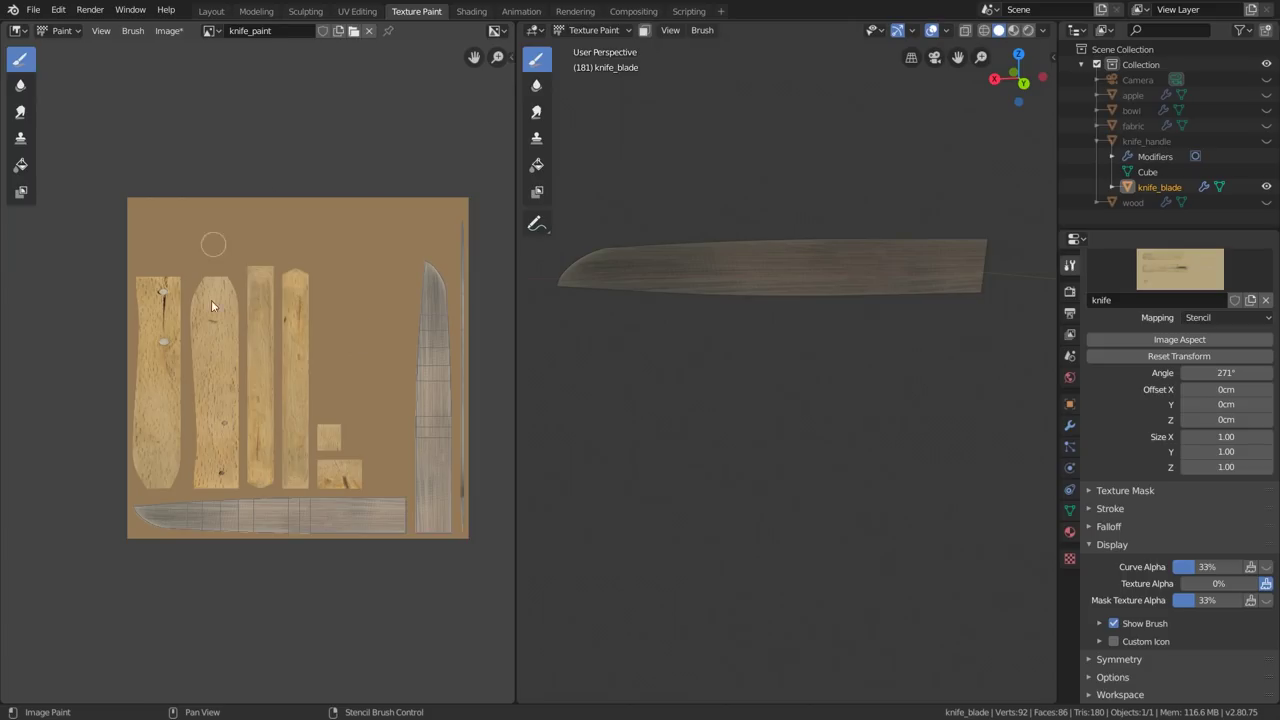
Step: Save the painted knife_paint image and switch the blade to Object Mode
click(169, 32)
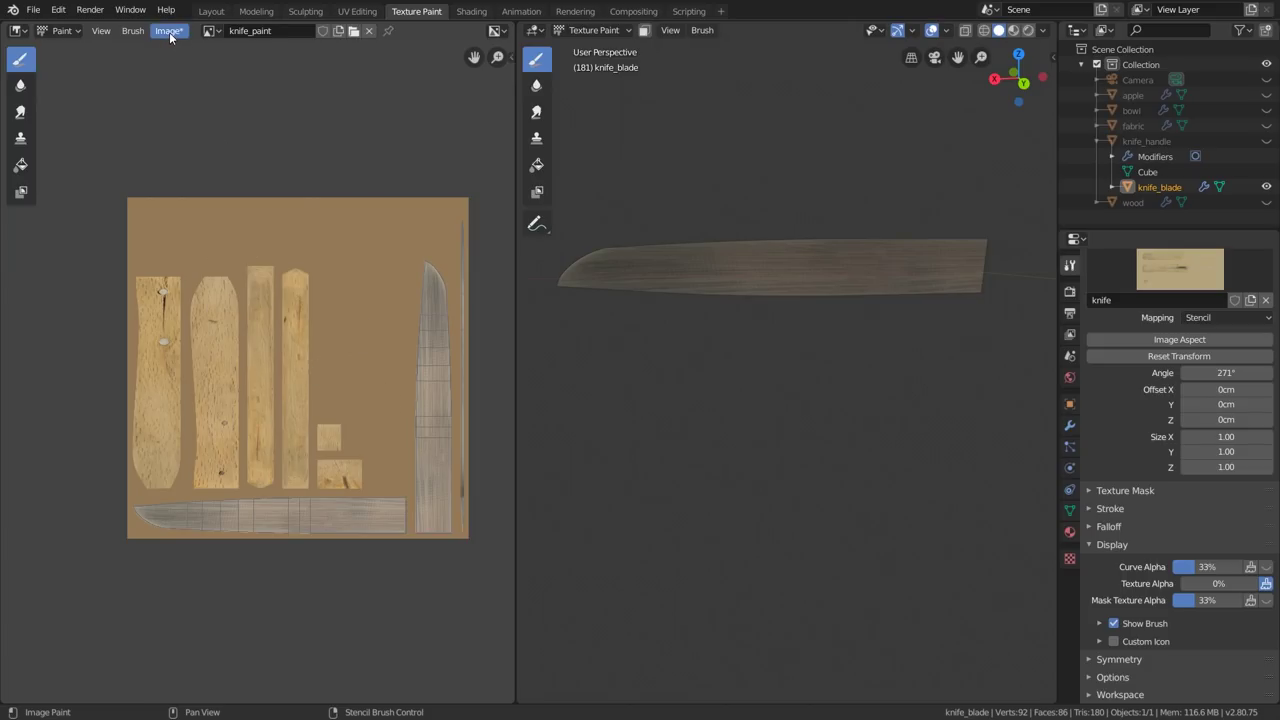
click(204, 155)
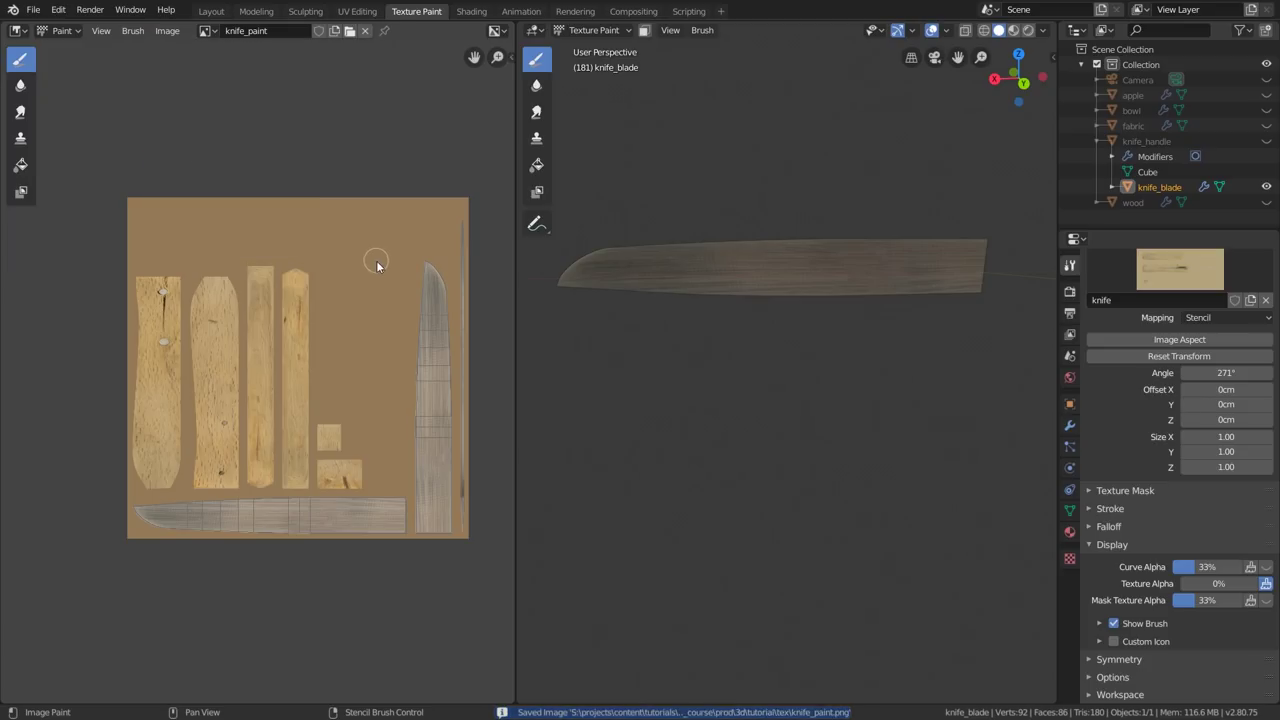
middle_drag(756, 304, 770, 320)
scroll(770, 320, down, 3)
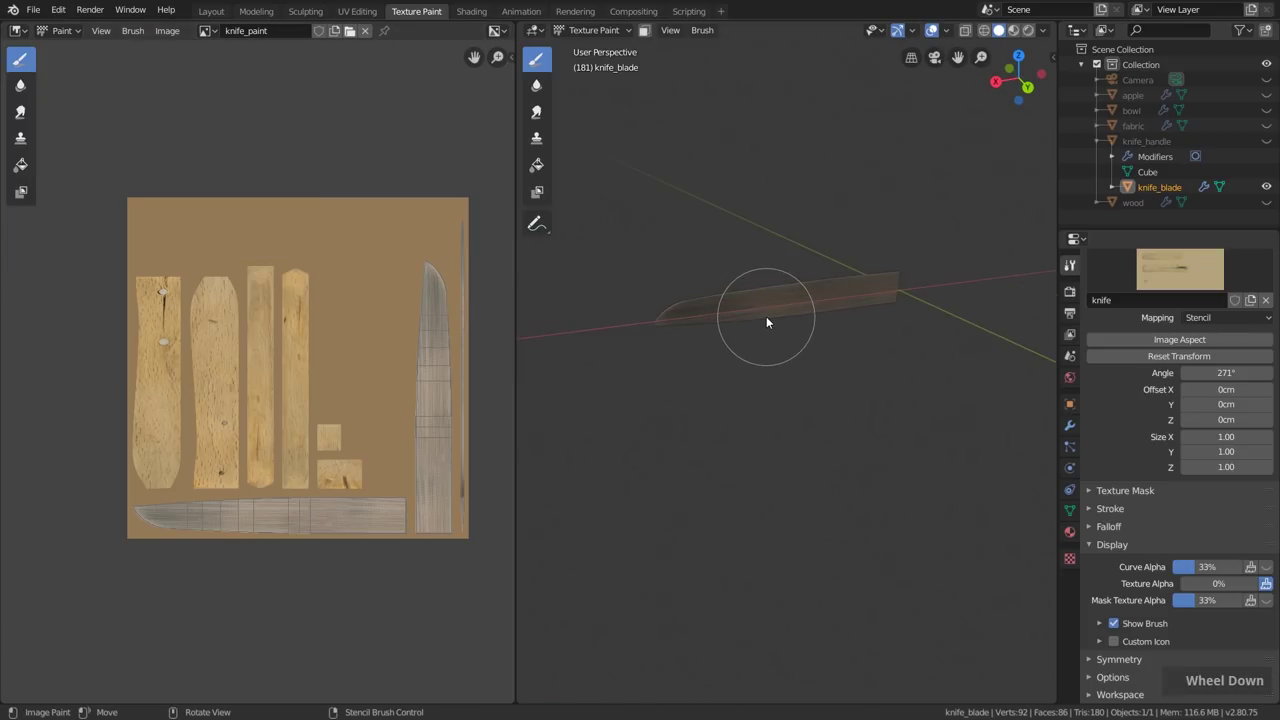
click(595, 32)
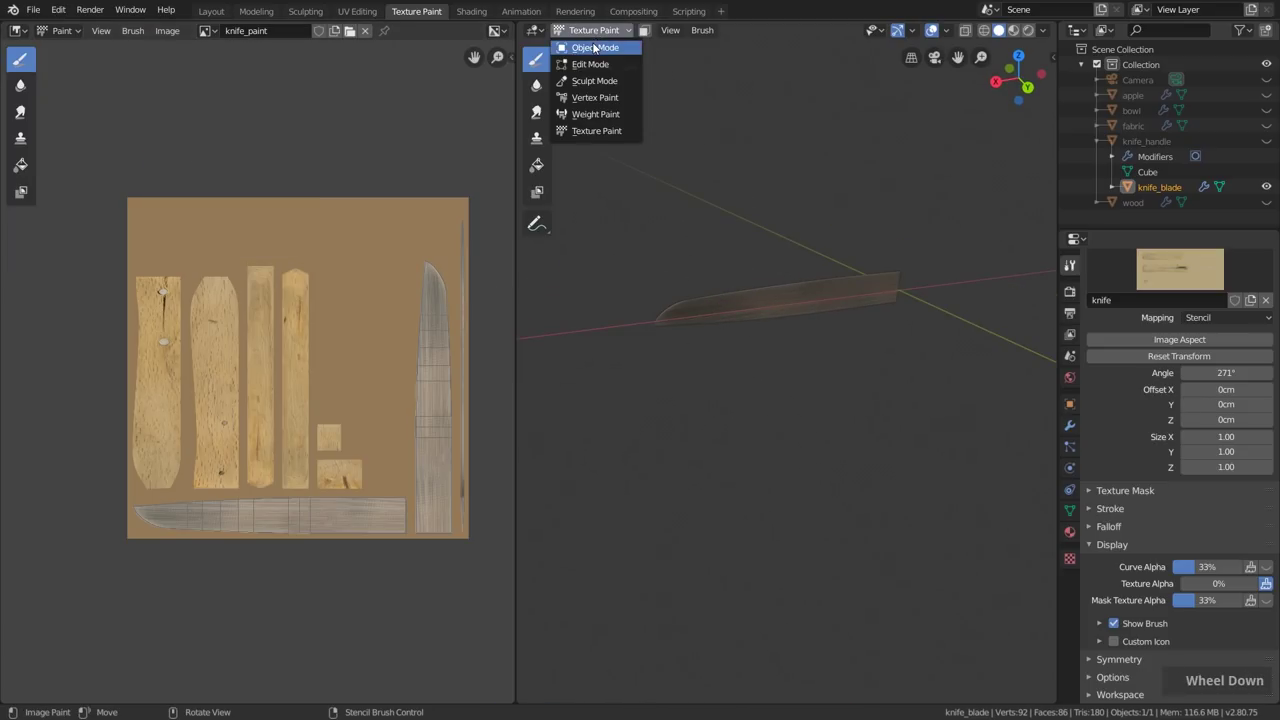
click(595, 48)
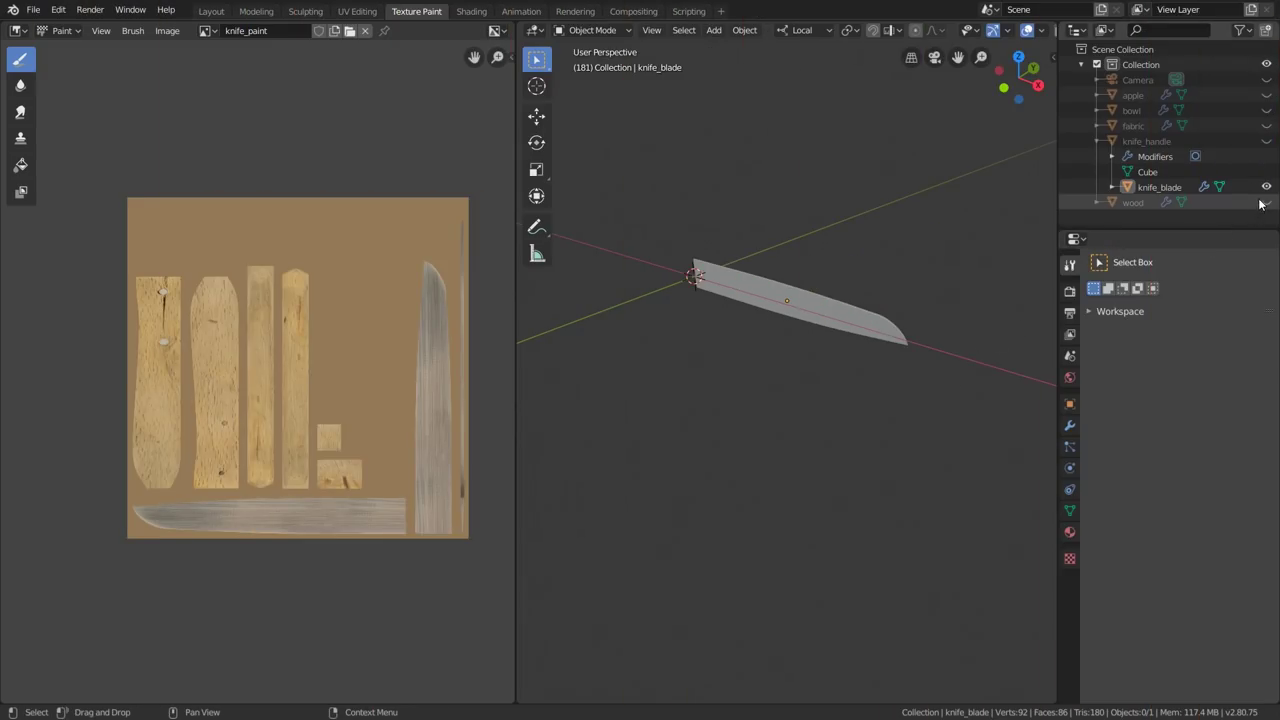
Step: Hide knife_blade and show the apple in the viewport
click(1266, 187)
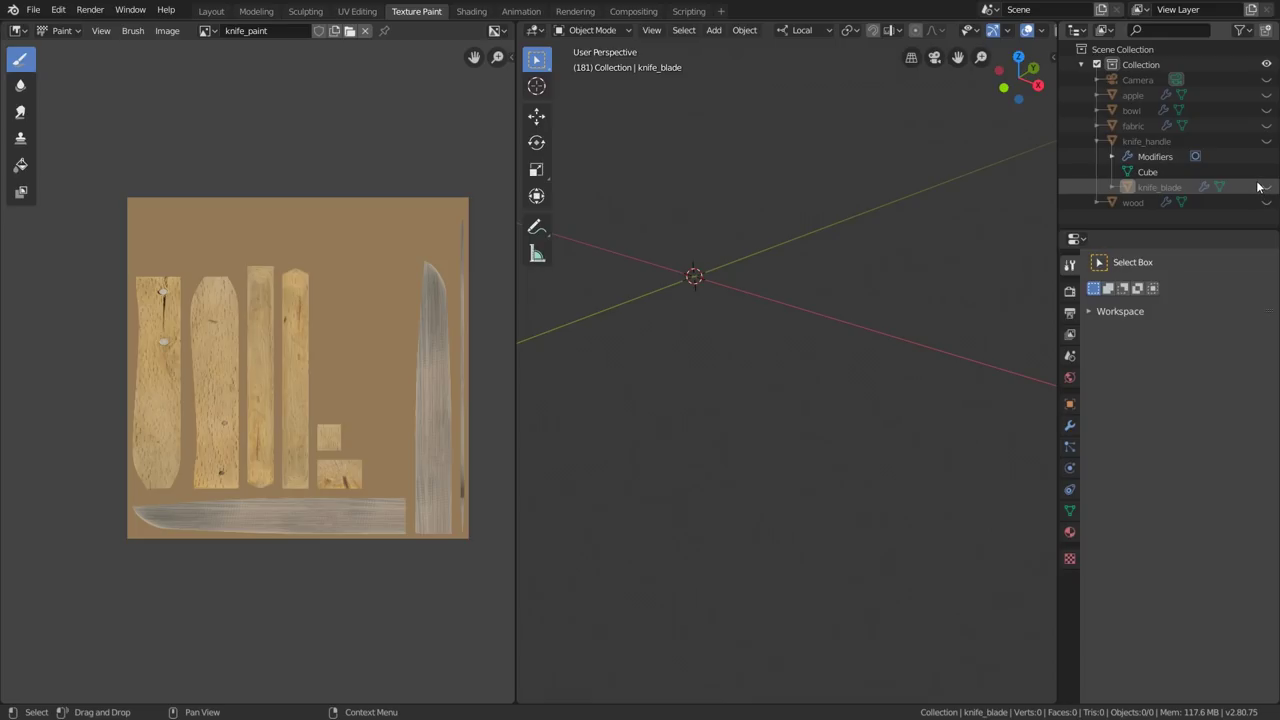
click(1266, 100)
shift+middle_drag(730, 282, 704, 345)
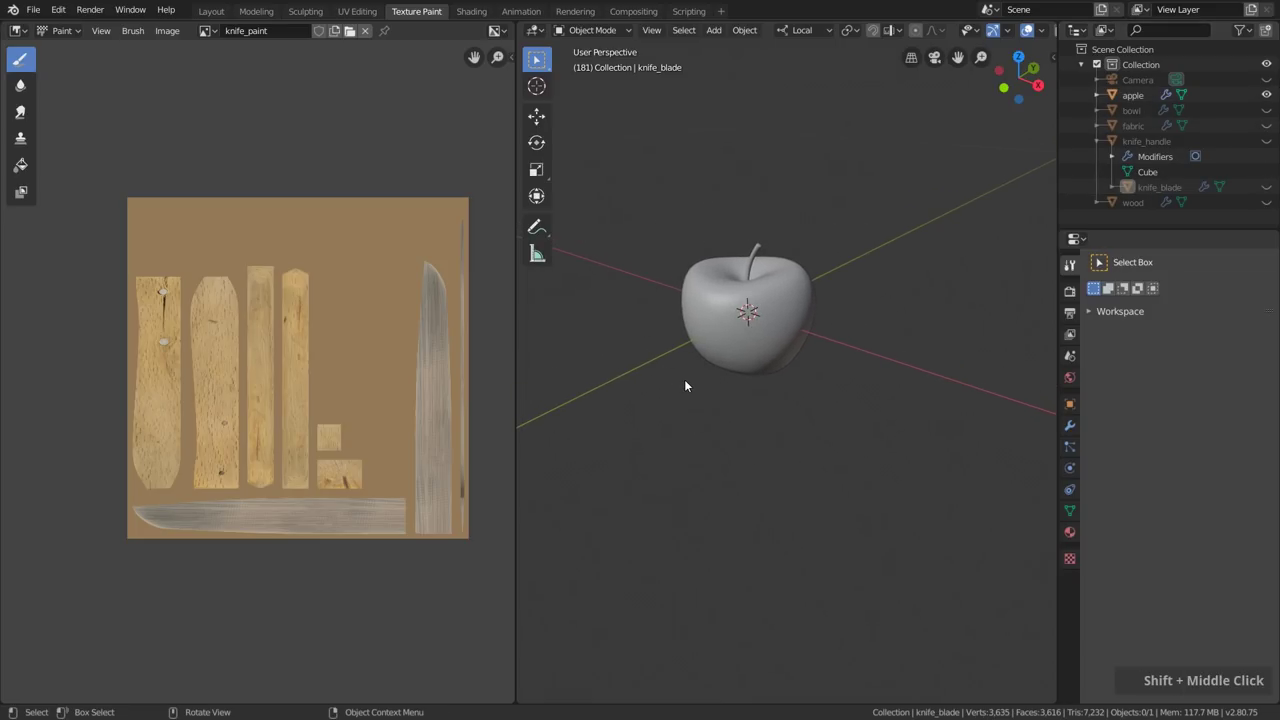
Step: Select the apple and switch it to Texture Paint mode
click(783, 290)
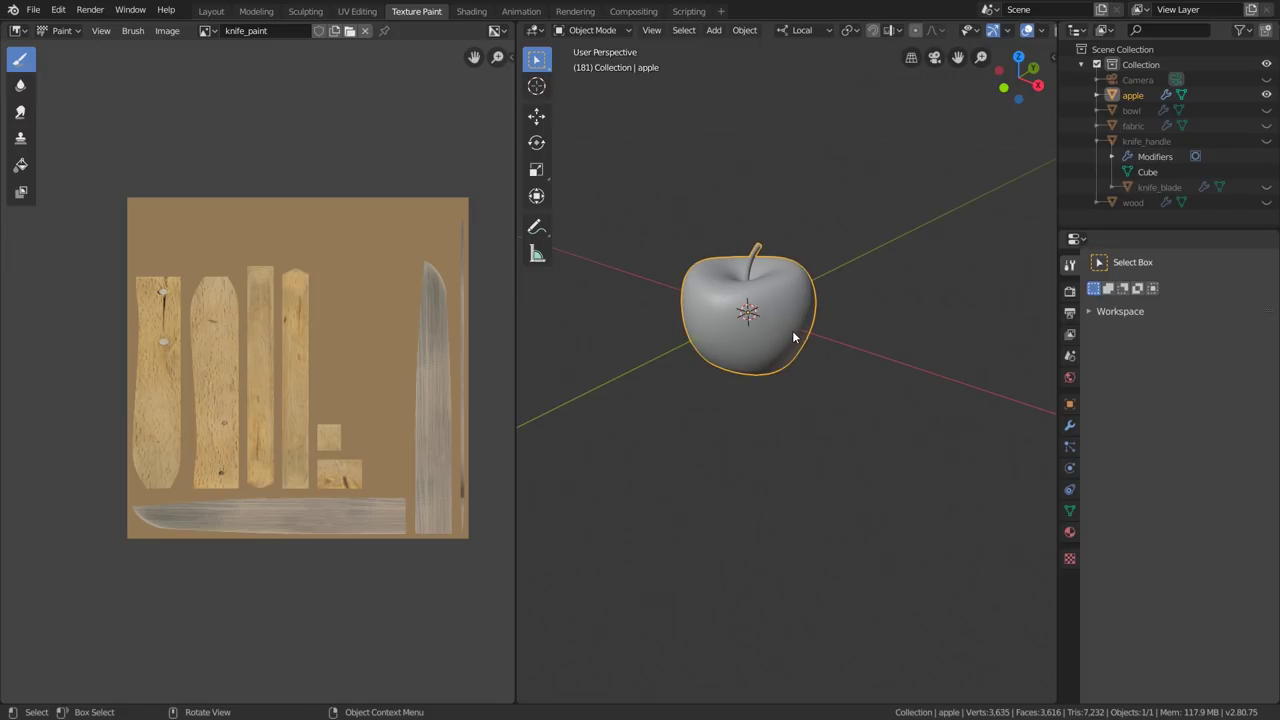
key(ctrl+Tab)
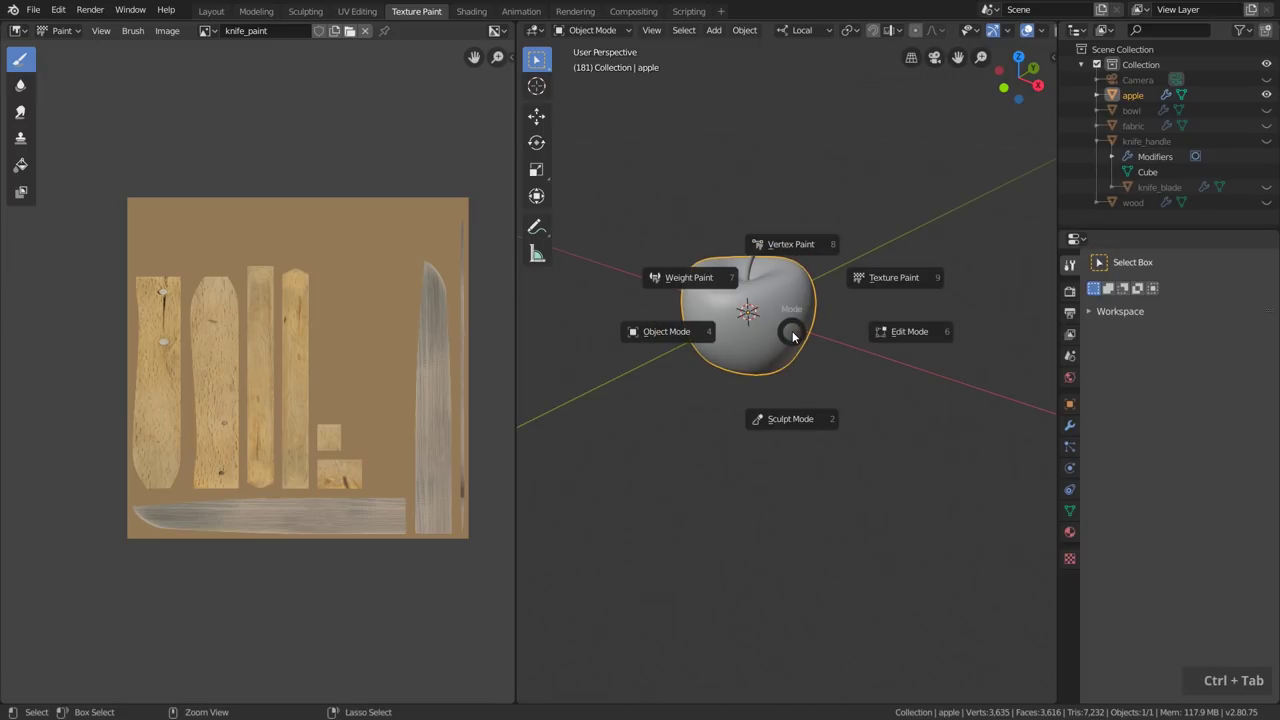
click(876, 278)
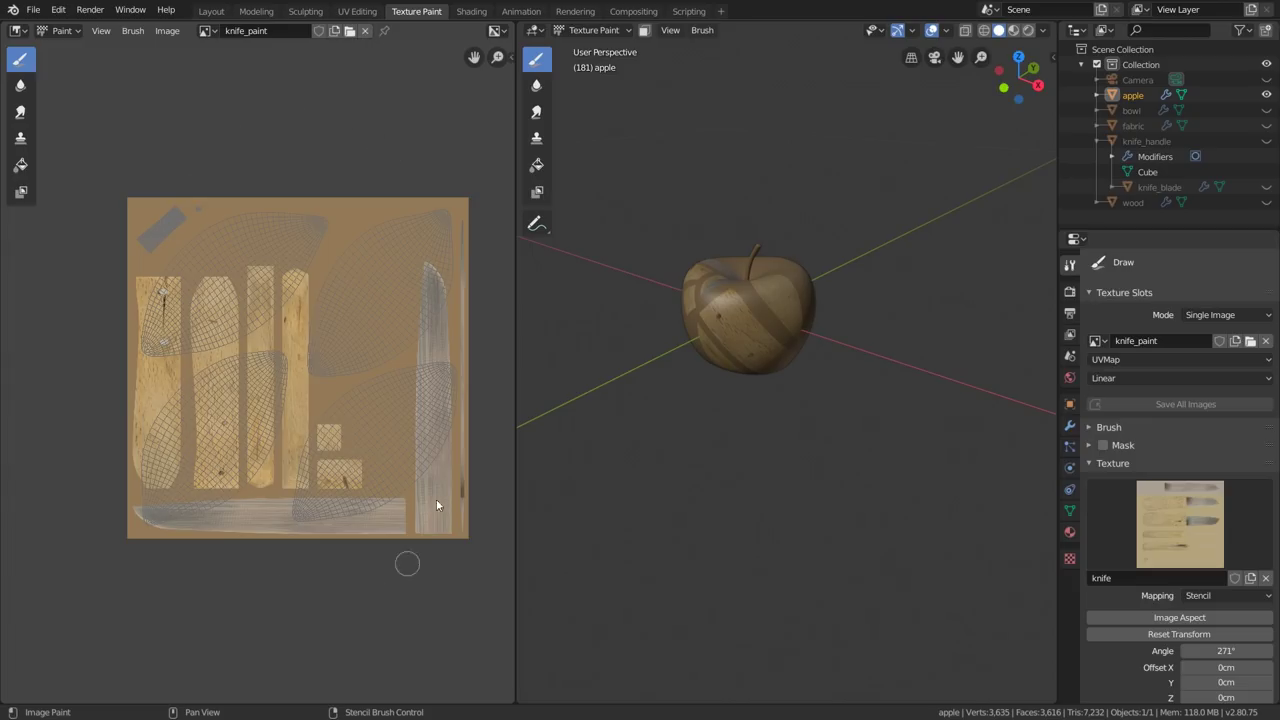
click(364, 31)
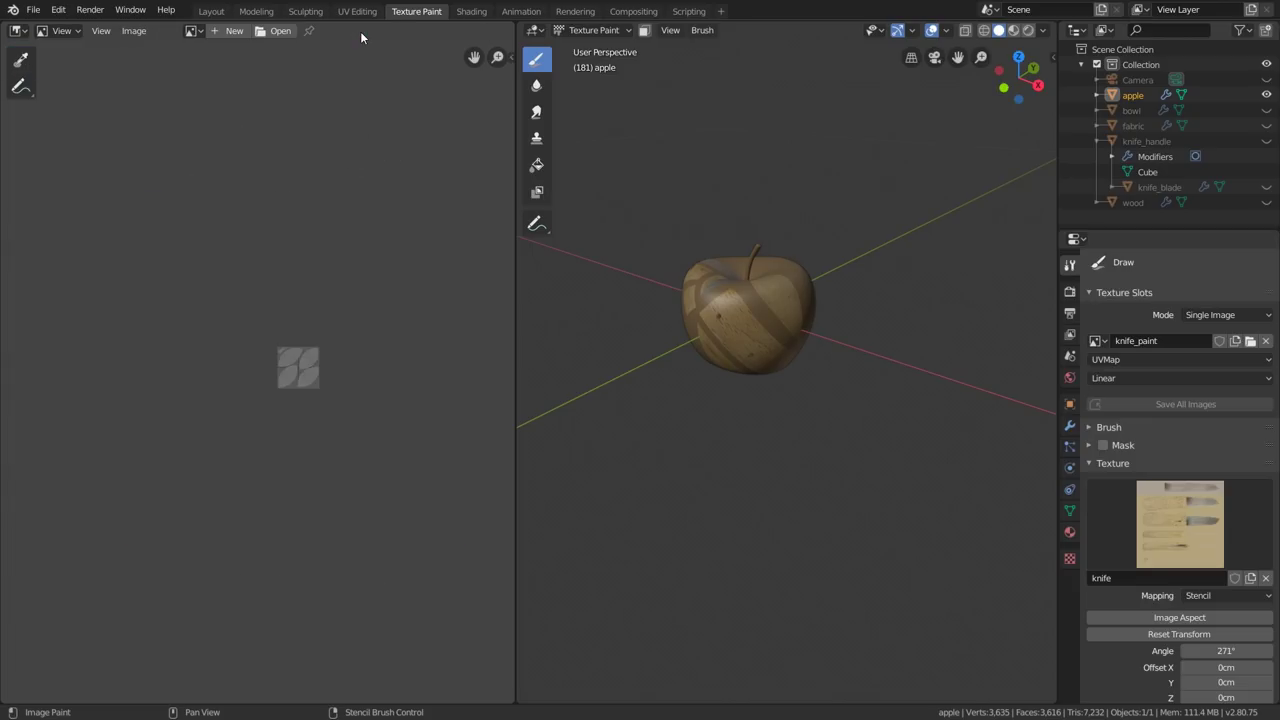
click(191, 31)
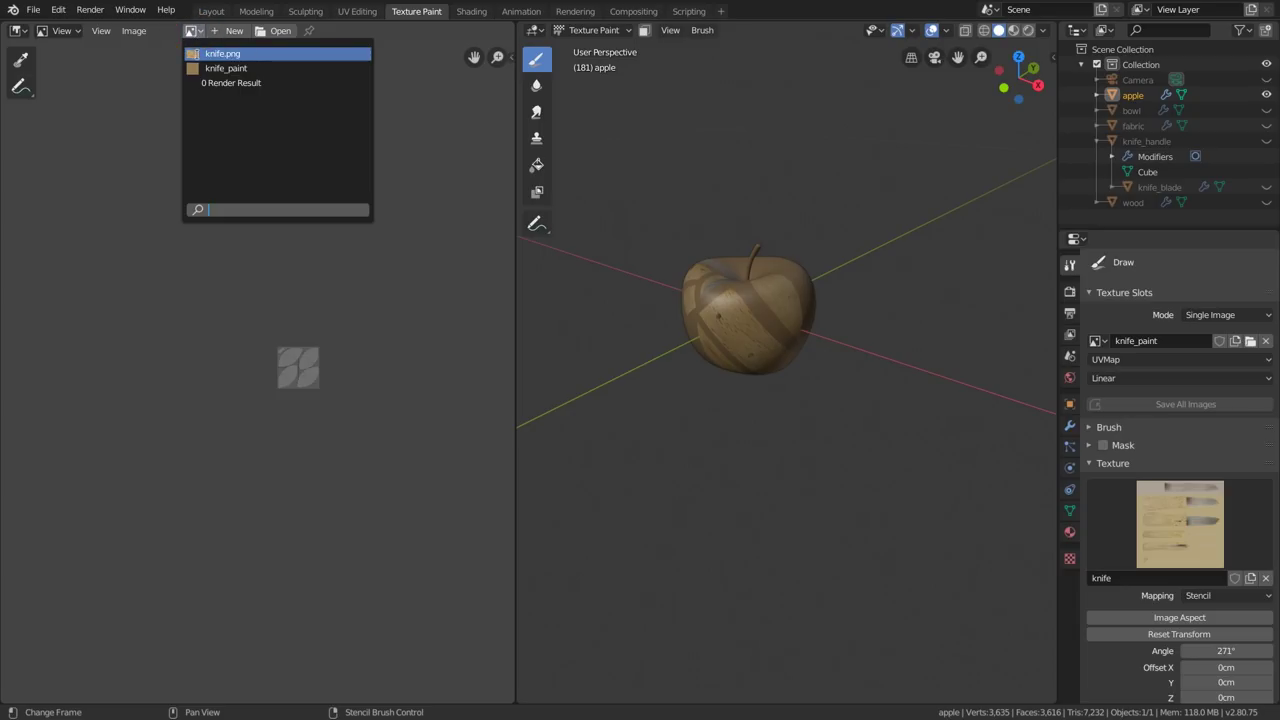
click(224, 67)
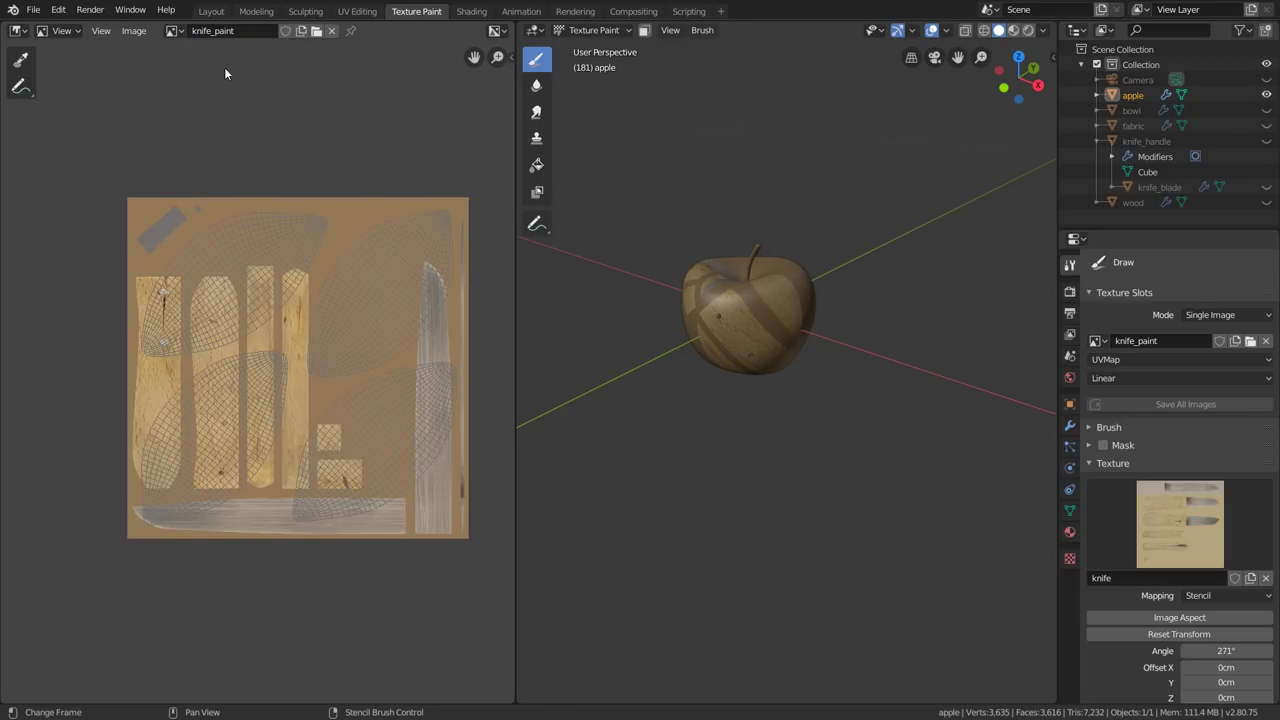
Step: Unlink knife_paint from the image editor and set up a new image named apple_paint, 2048 px wide and 2048 px high
click(332, 31)
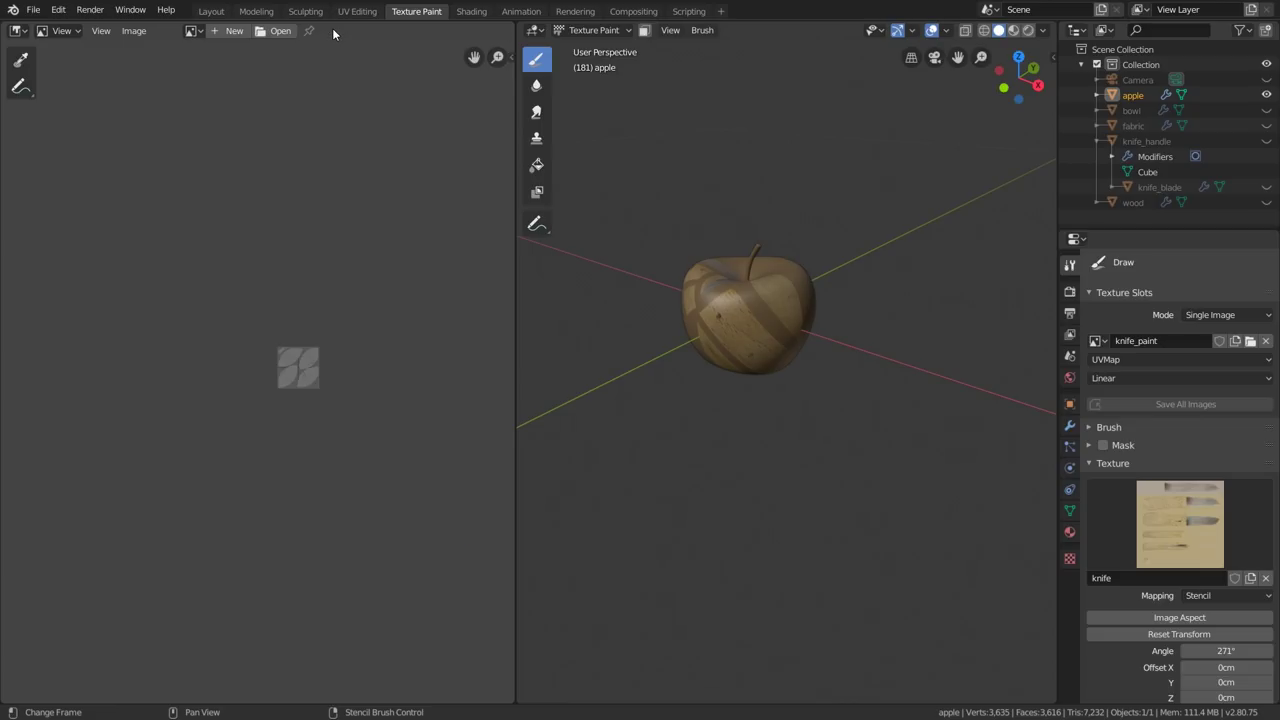
click(228, 31)
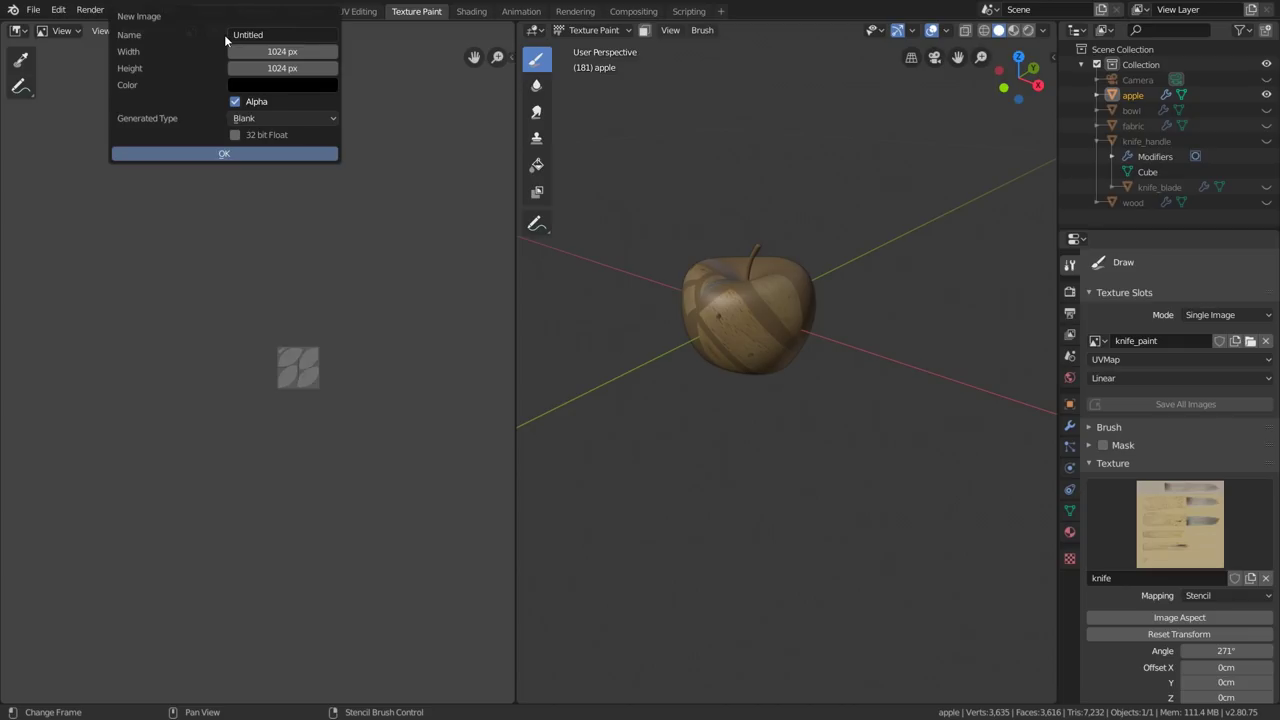
click(291, 33)
text(apple_paint)
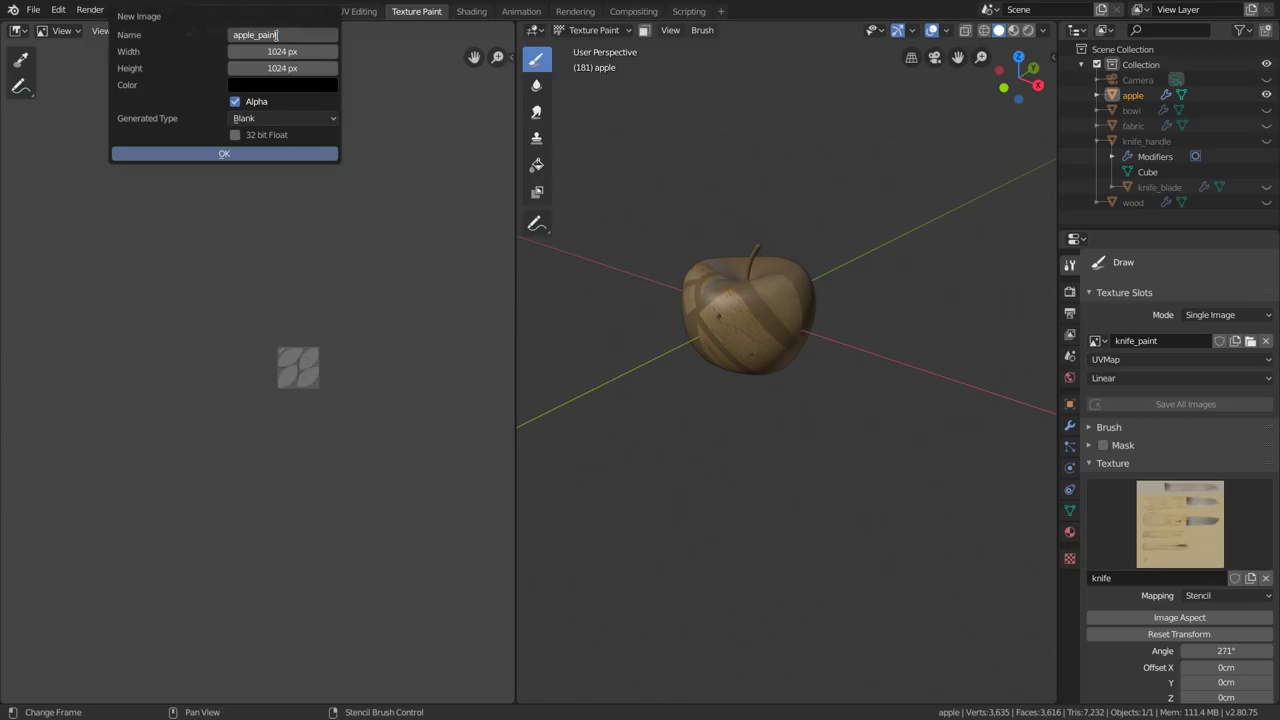
click(285, 51)
double_click(283, 52)
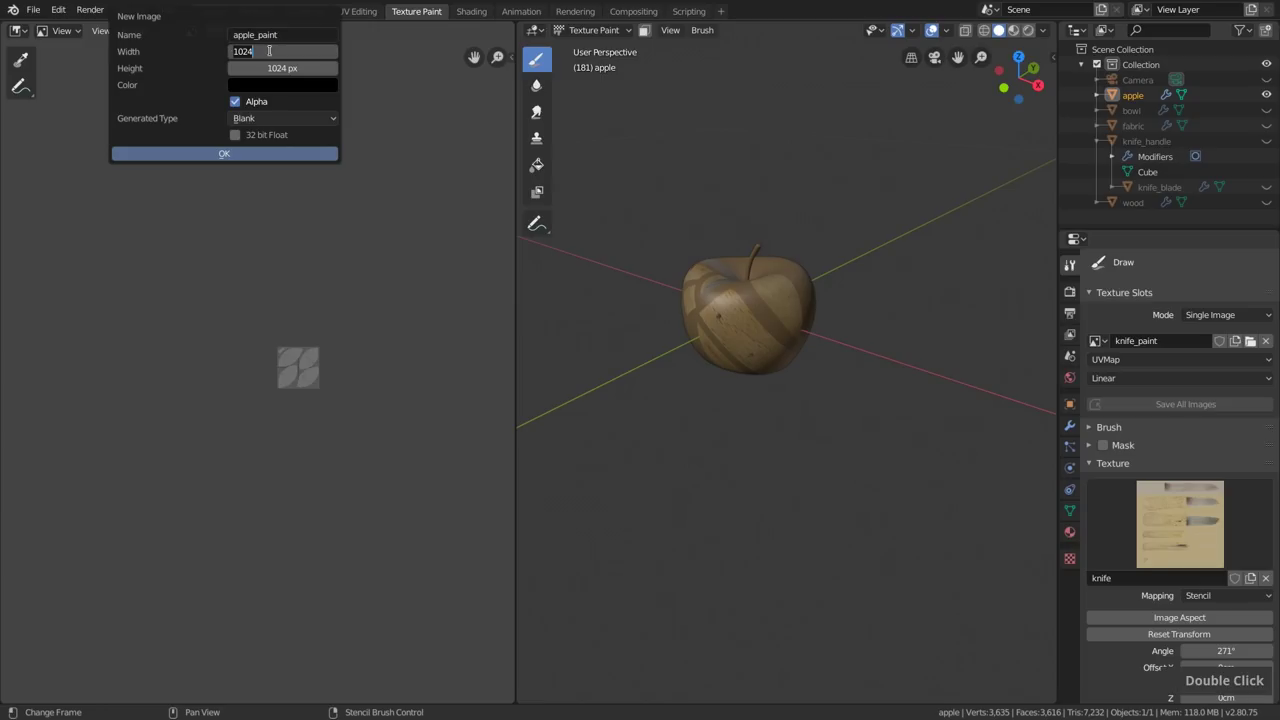
text(2048)
double_click(277, 68)
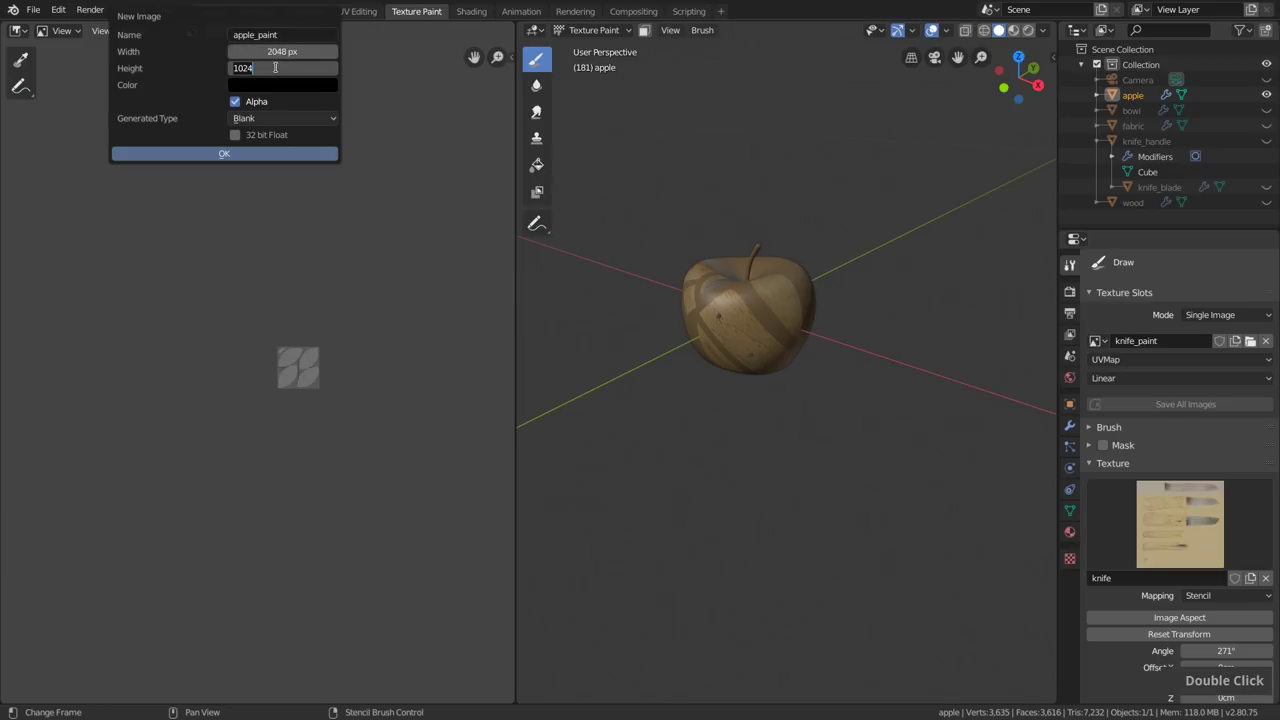
text(2048)
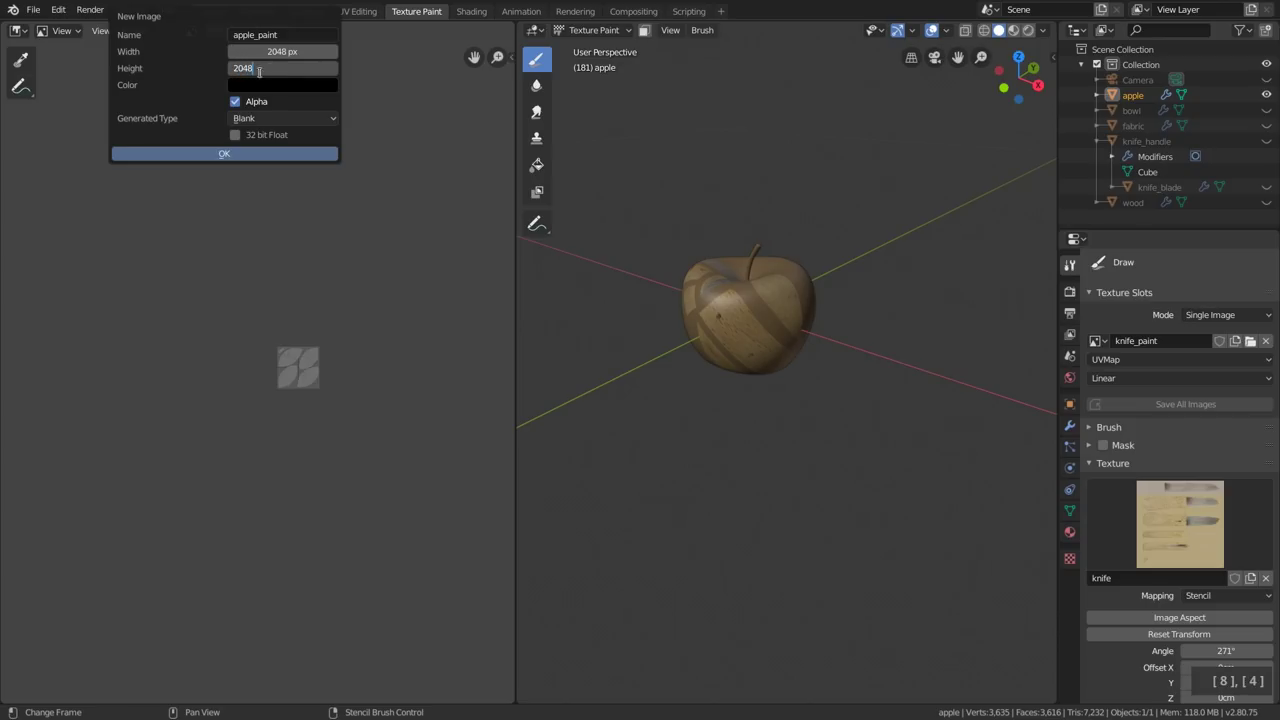
key(Return)
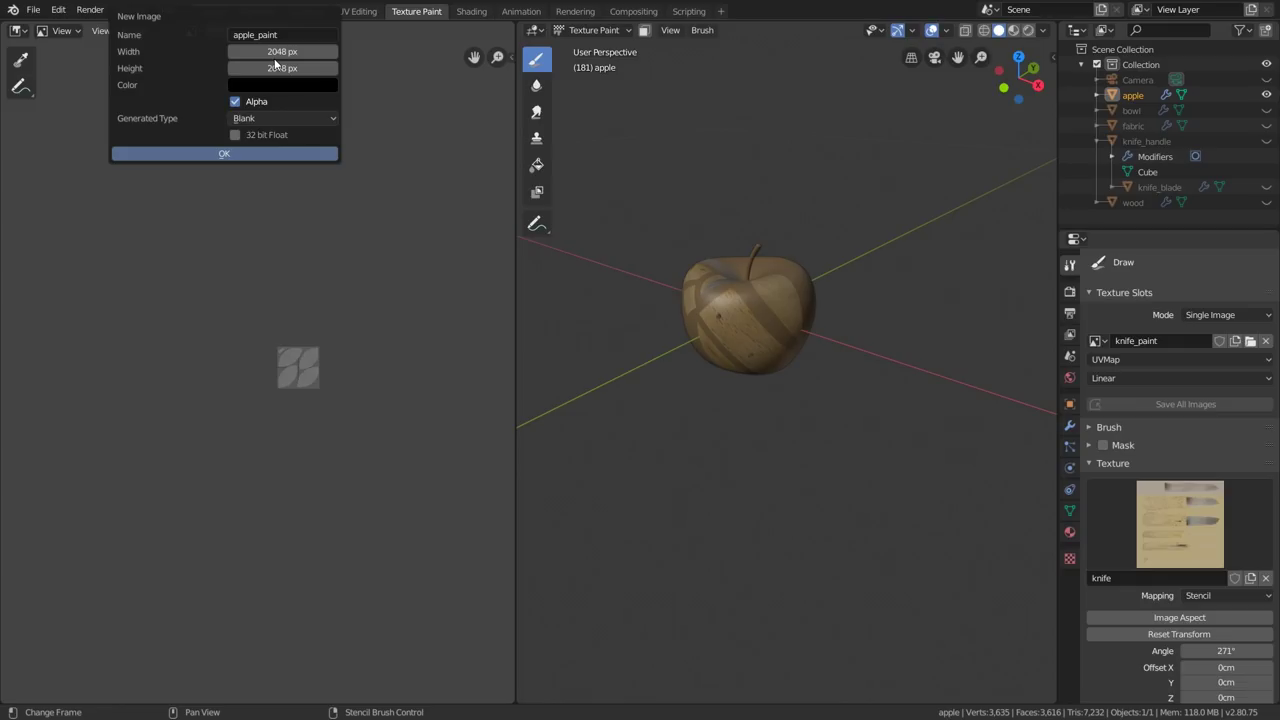
Step: Give the new image a dark red base colour without alpha and create it
click(291, 87)
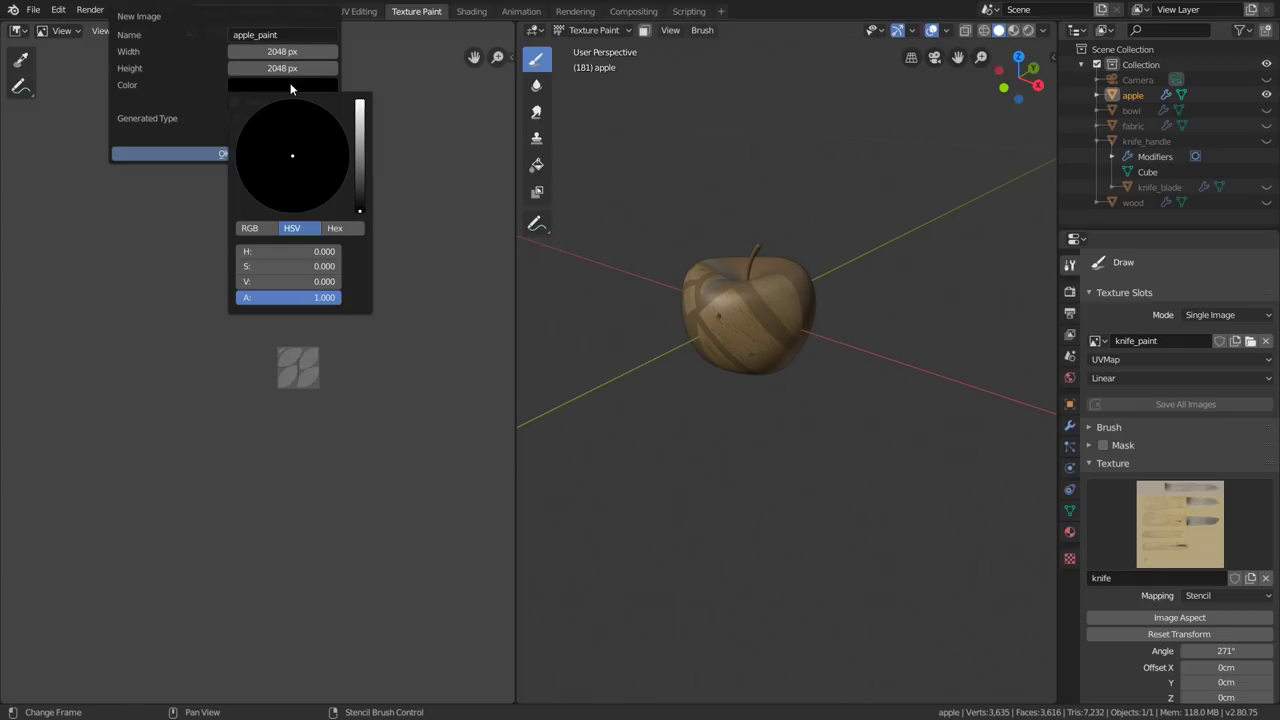
drag(358, 186, 359, 157)
drag(278, 179, 291, 201)
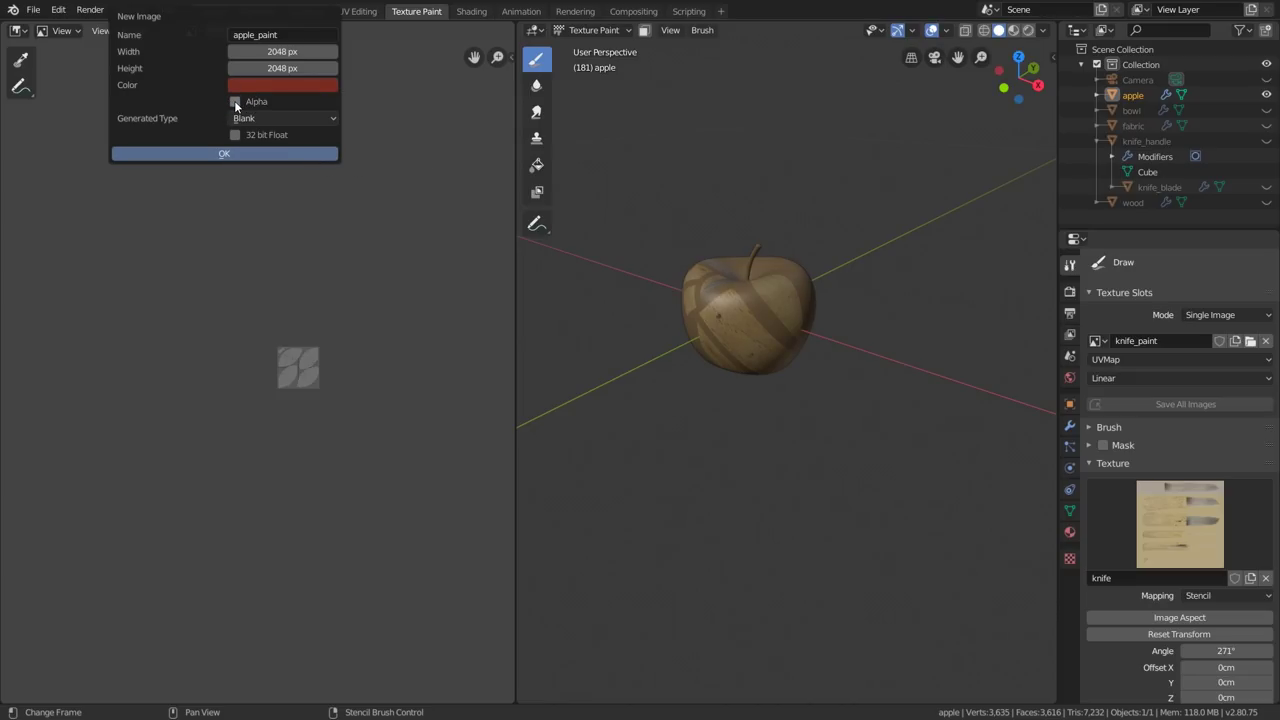
click(201, 154)
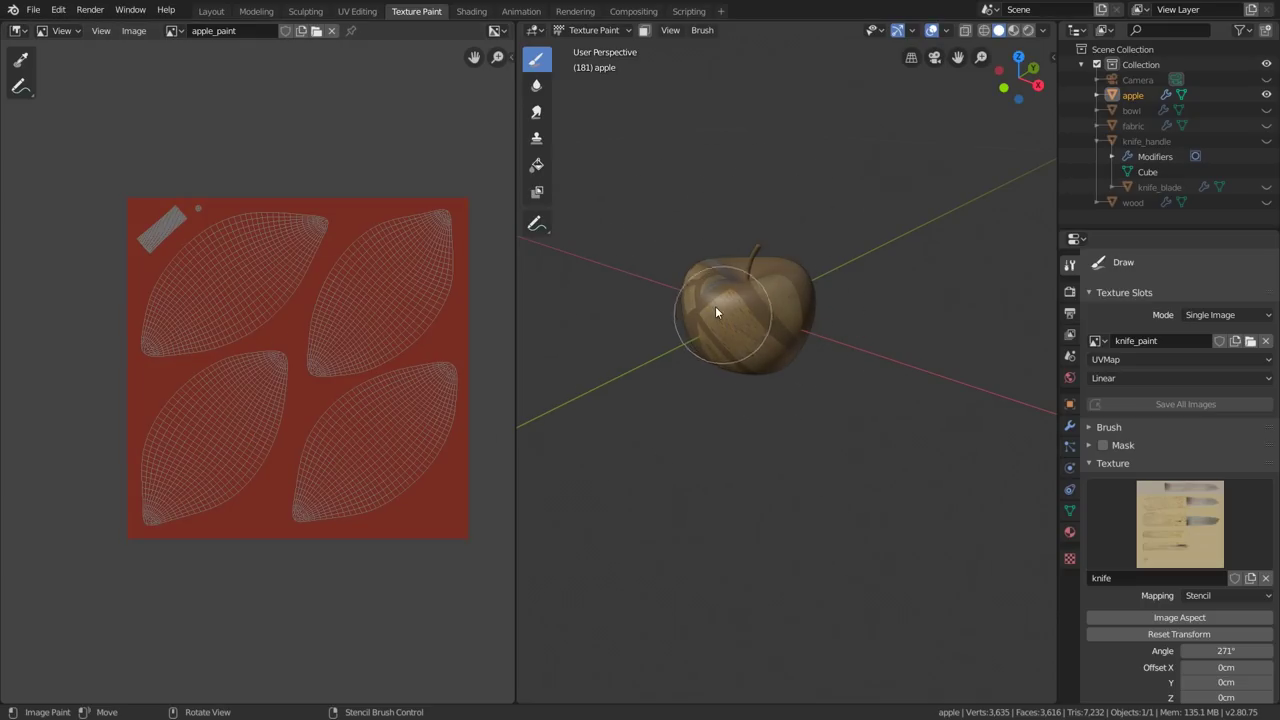
Step: Assign apple_paint as the single image painted on the apple
click(1071, 264)
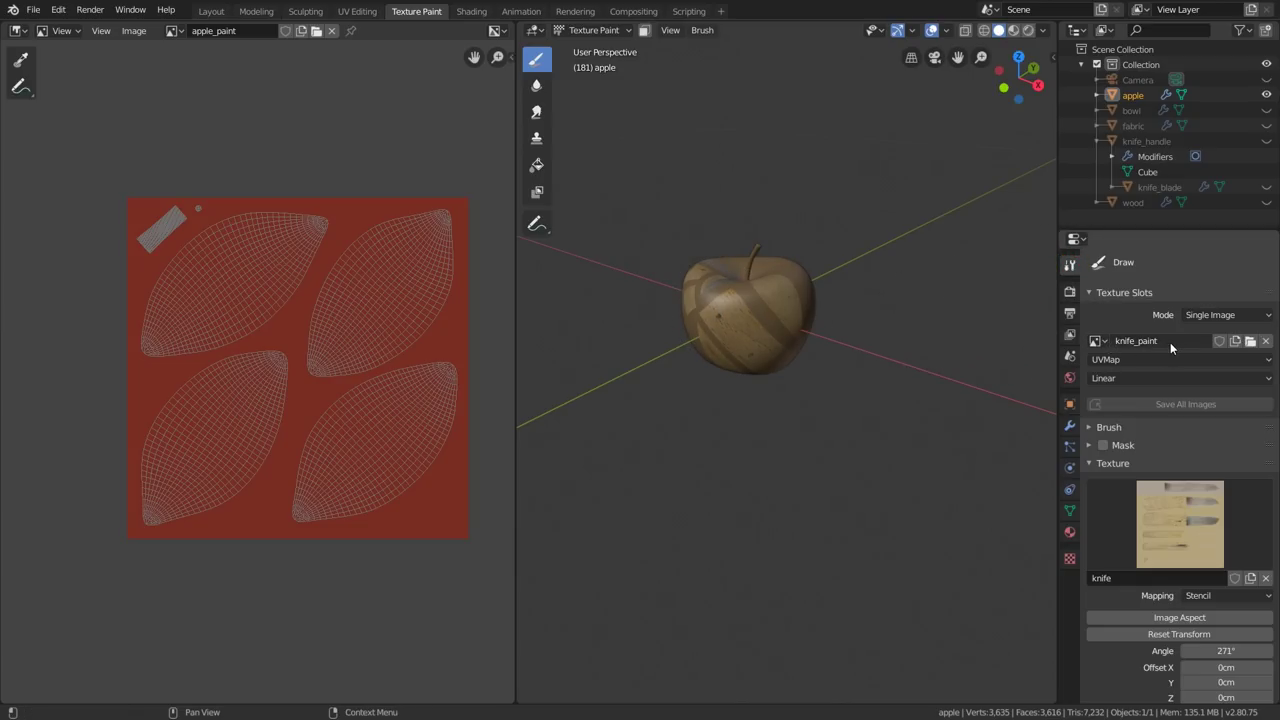
click(1097, 341)
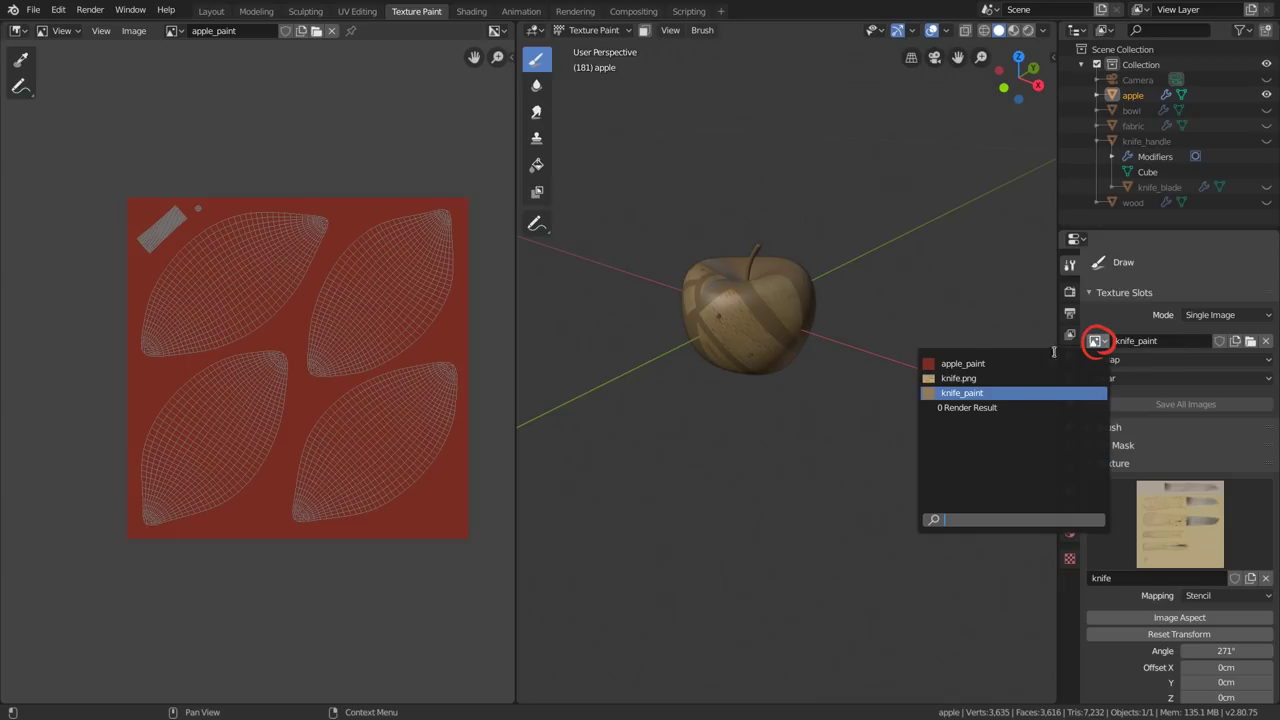
click(960, 363)
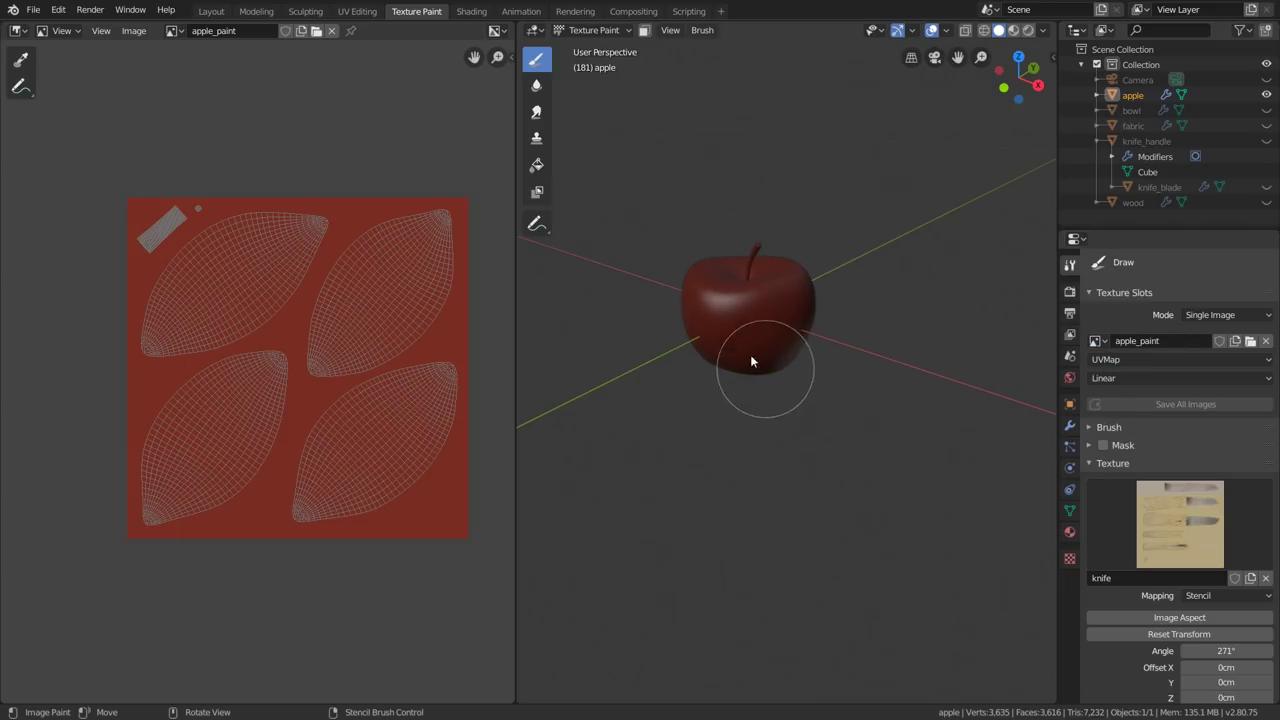
Step: Switch the apple from Texture Paint mode to Edit Mode
scroll(730, 290, up, 6)
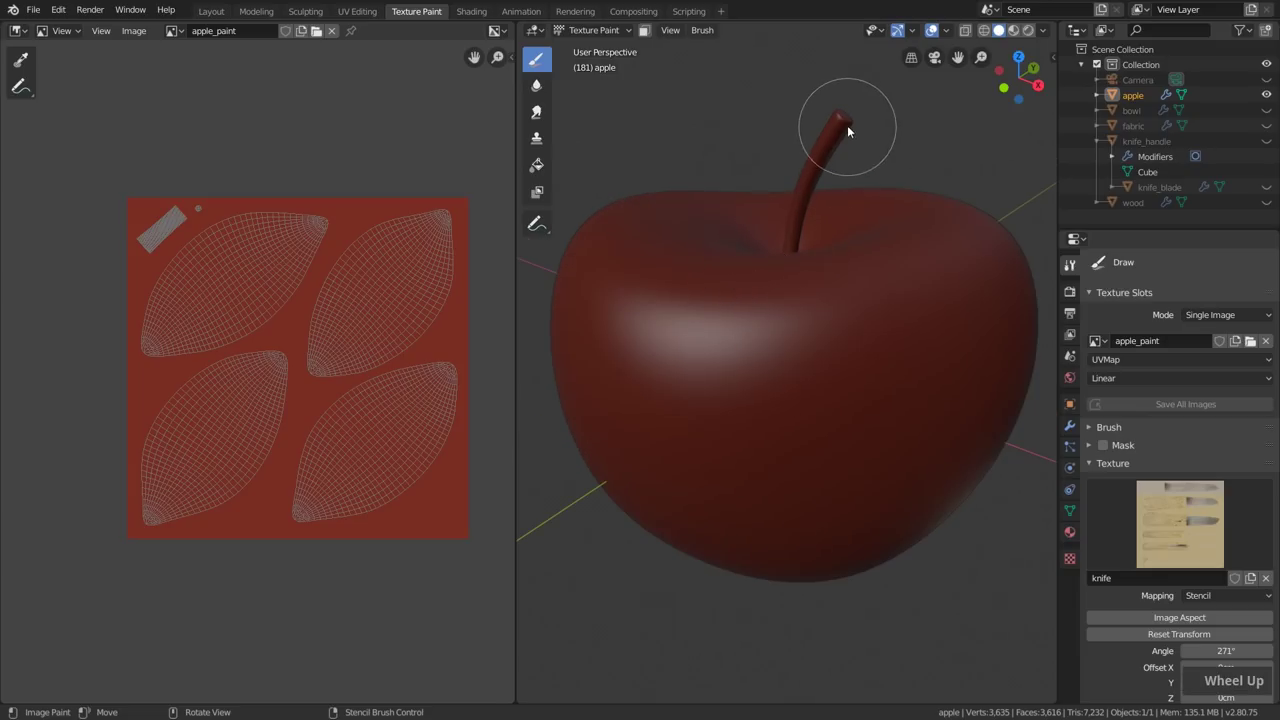
scroll(768, 280, down, 4)
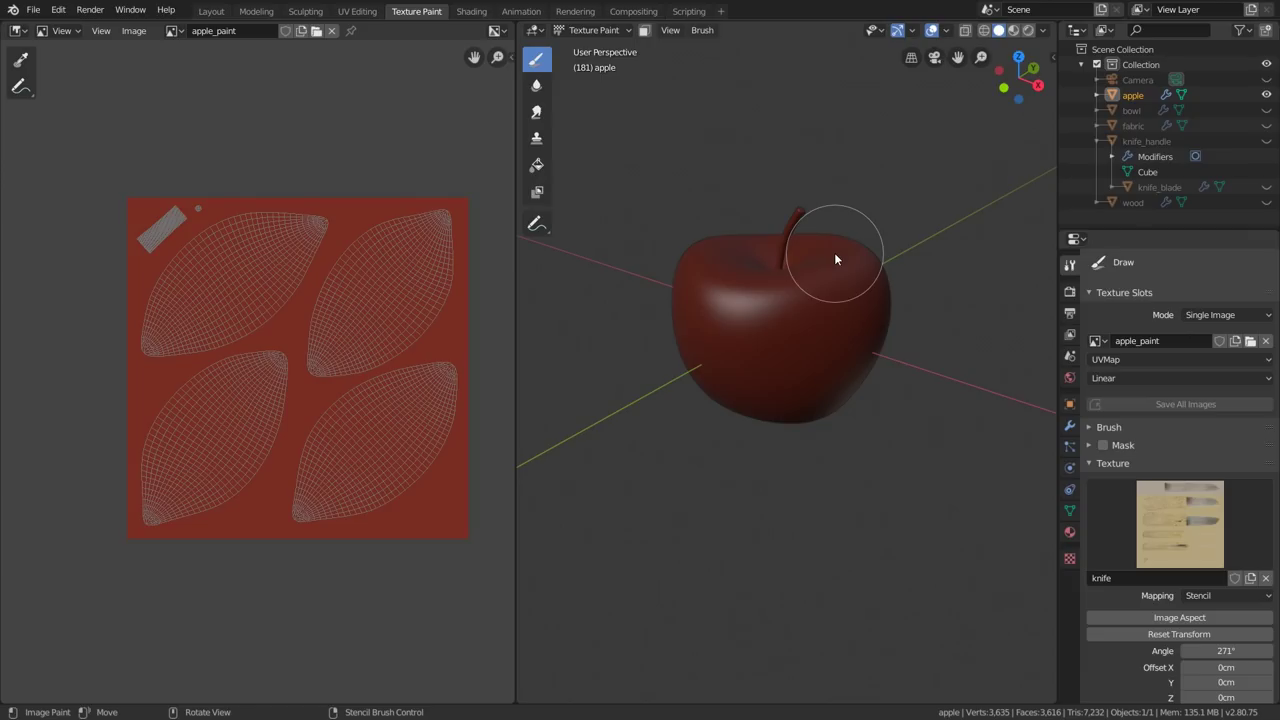
key(ctrl)
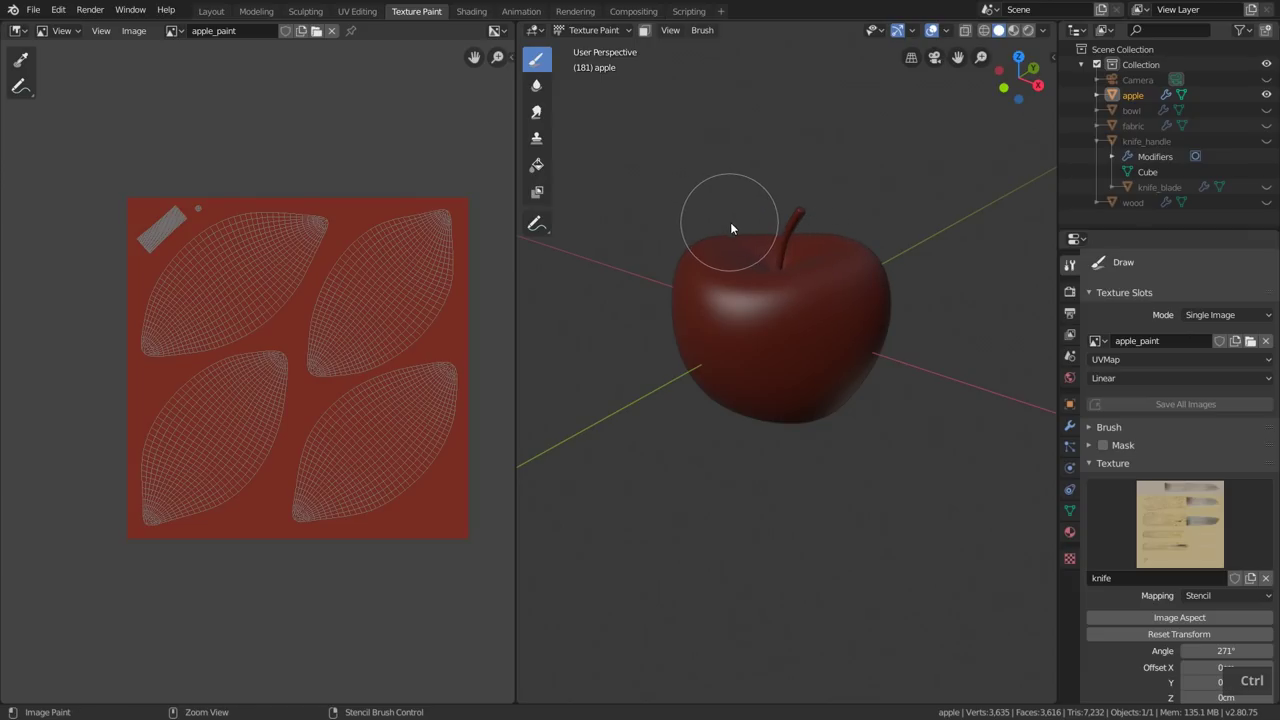
key(ctrl+Tab)
click(872, 255)
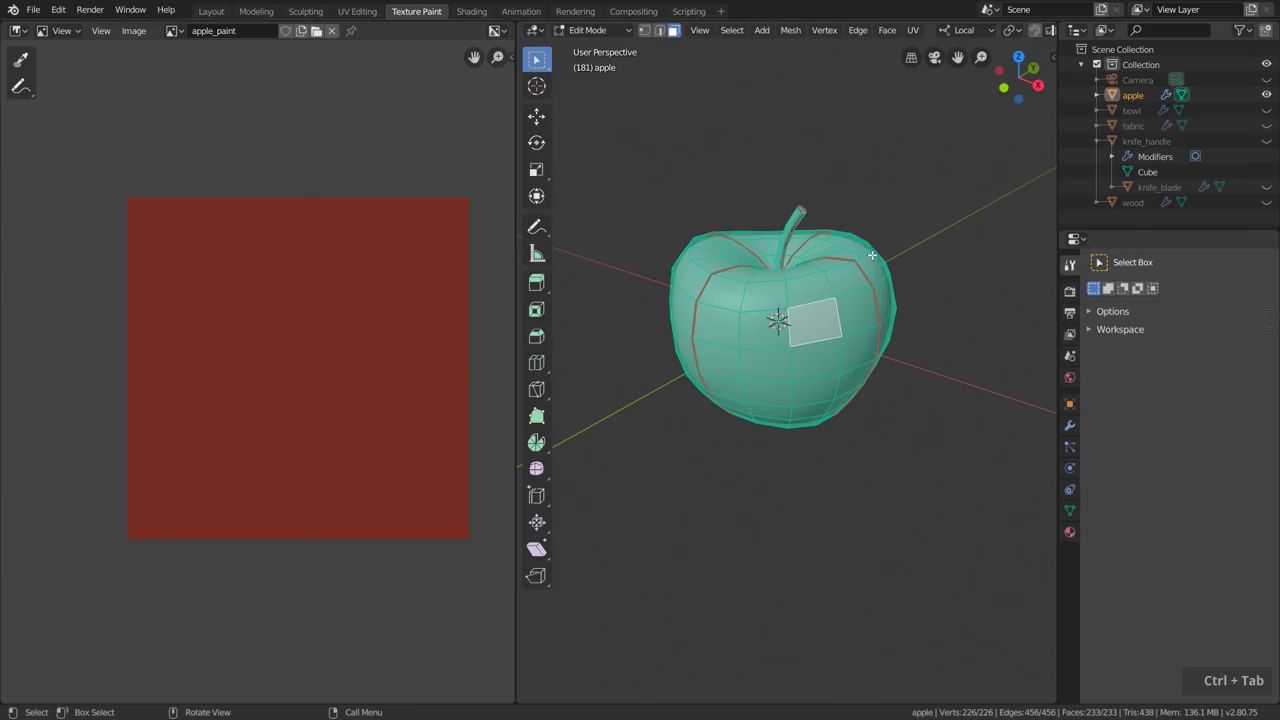
Step: Hide the apple's stem faces along with the separate face at the stem's tip
click(869, 159)
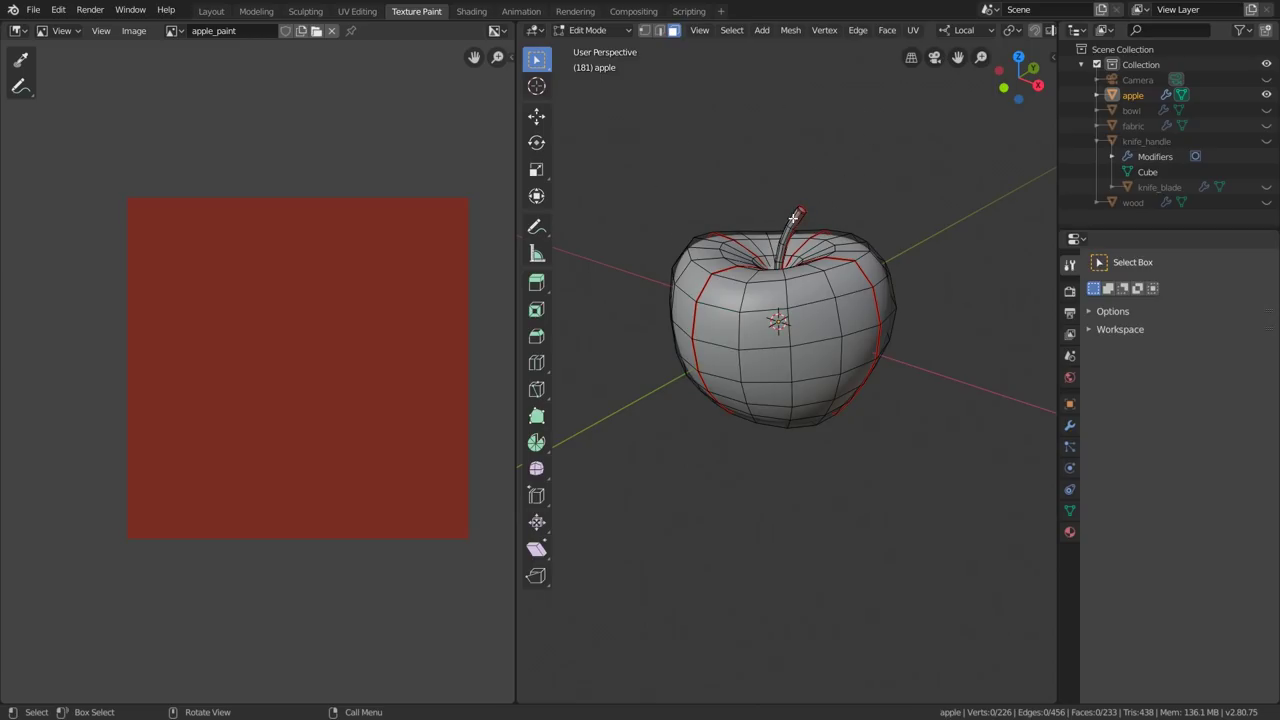
key(l)
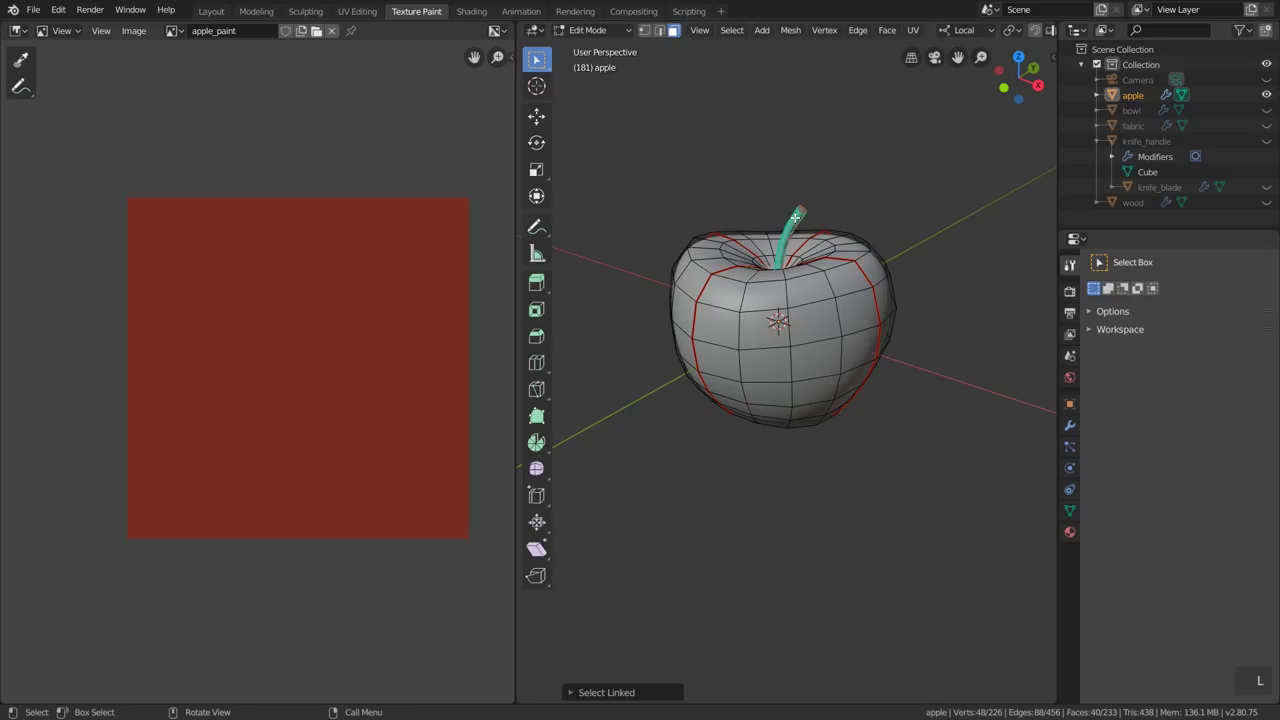
key(h)
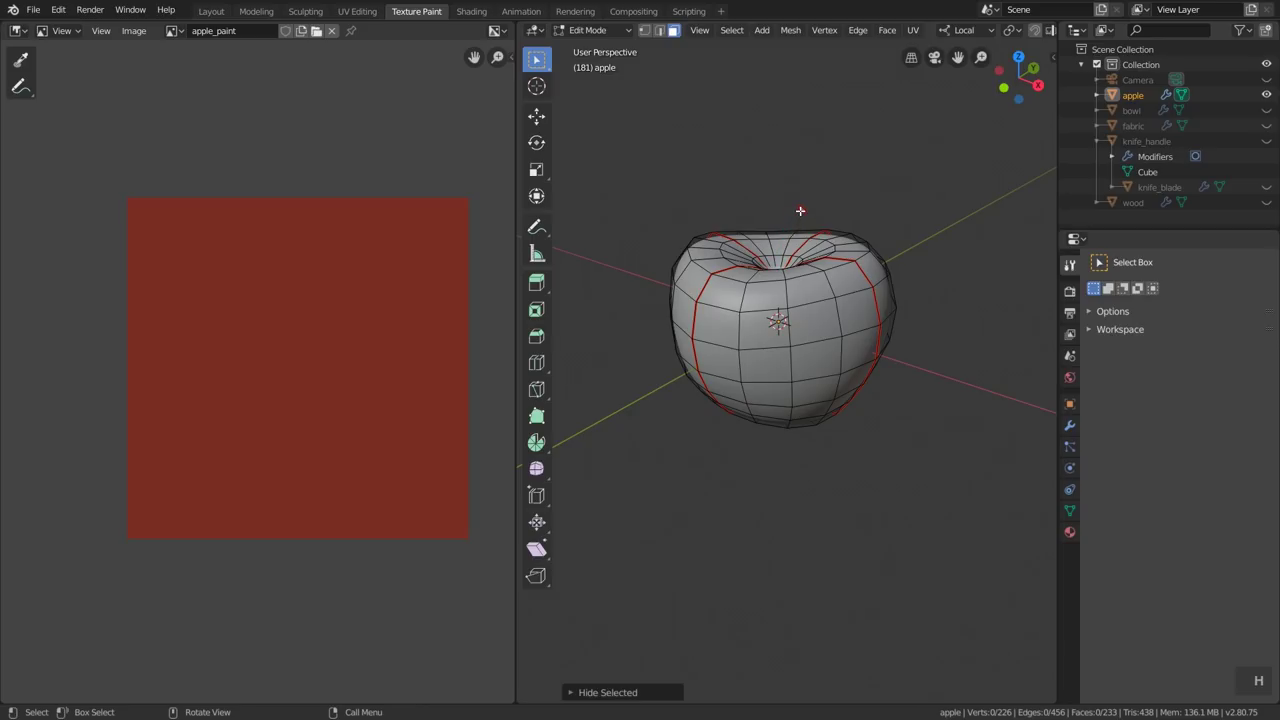
scroll(800, 210, up, 4)
click(804, 208)
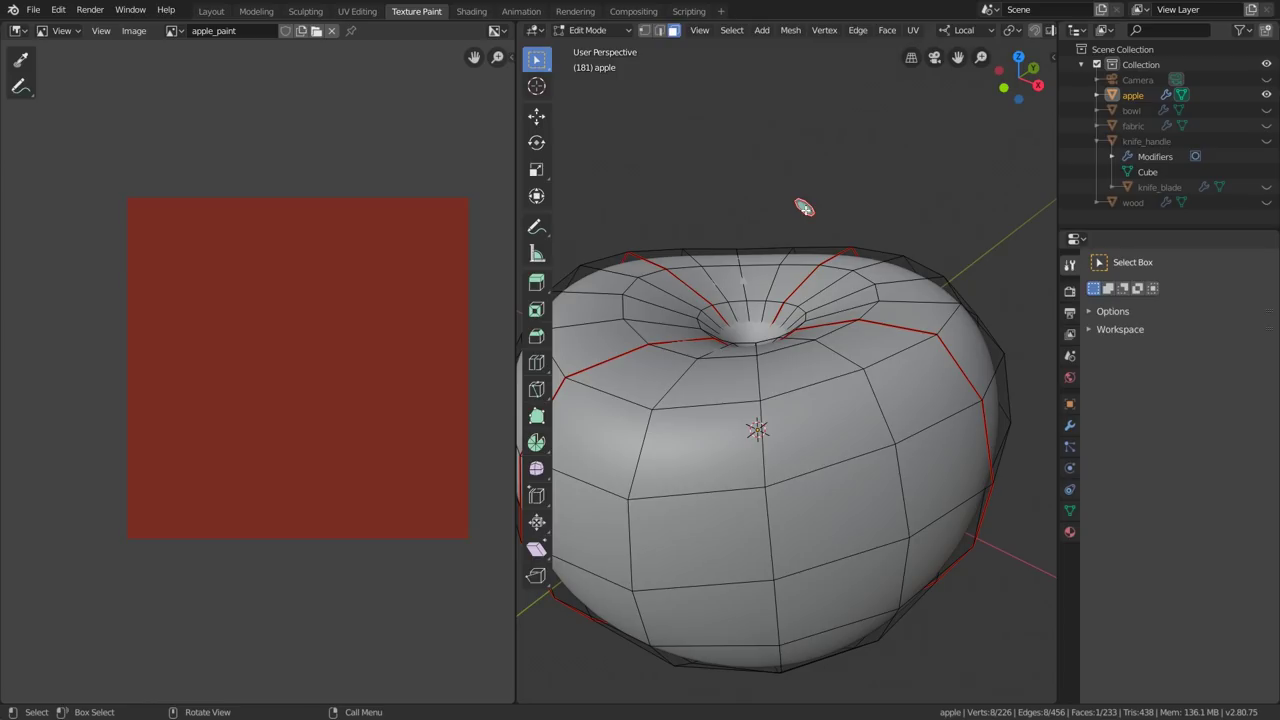
key(h)
Step: Return the apple to Texture Paint mode and enable the face selection paint mask to leave out the hidden stem
scroll(809, 212, down, 4)
key(ctrl+Tab)
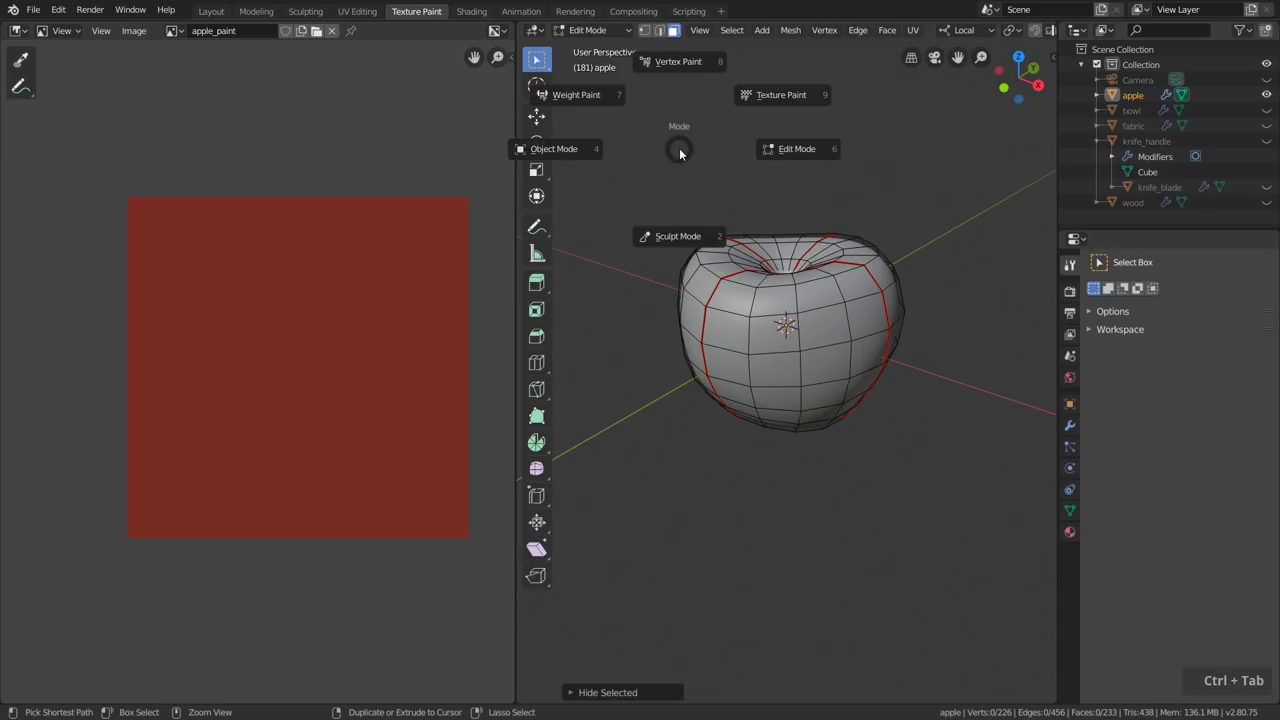
click(771, 97)
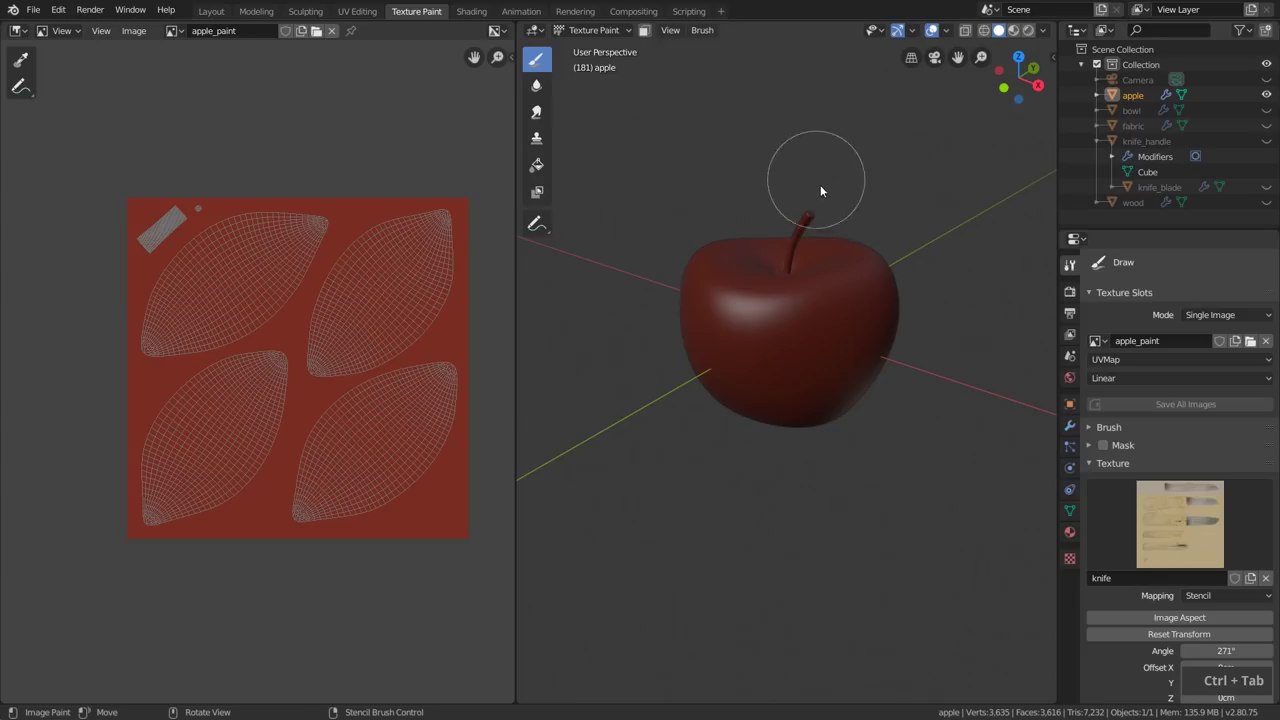
shift+middle_drag(848, 211, 854, 238)
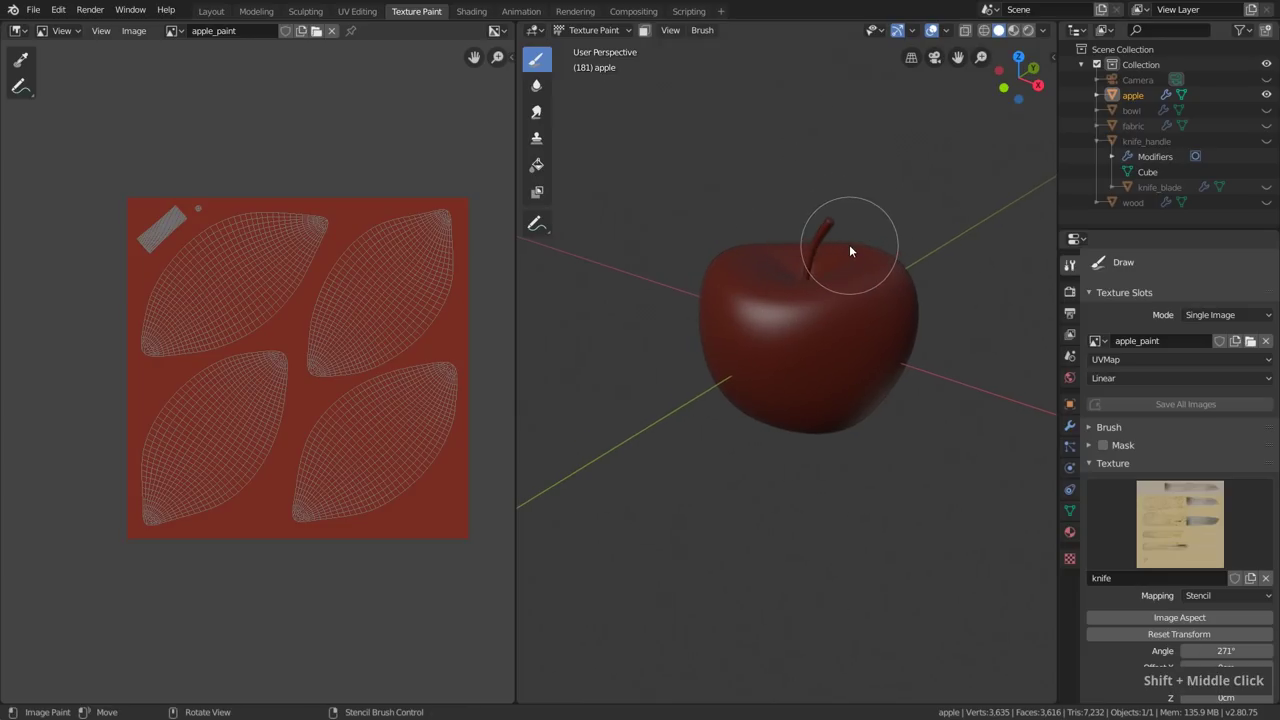
click(644, 30)
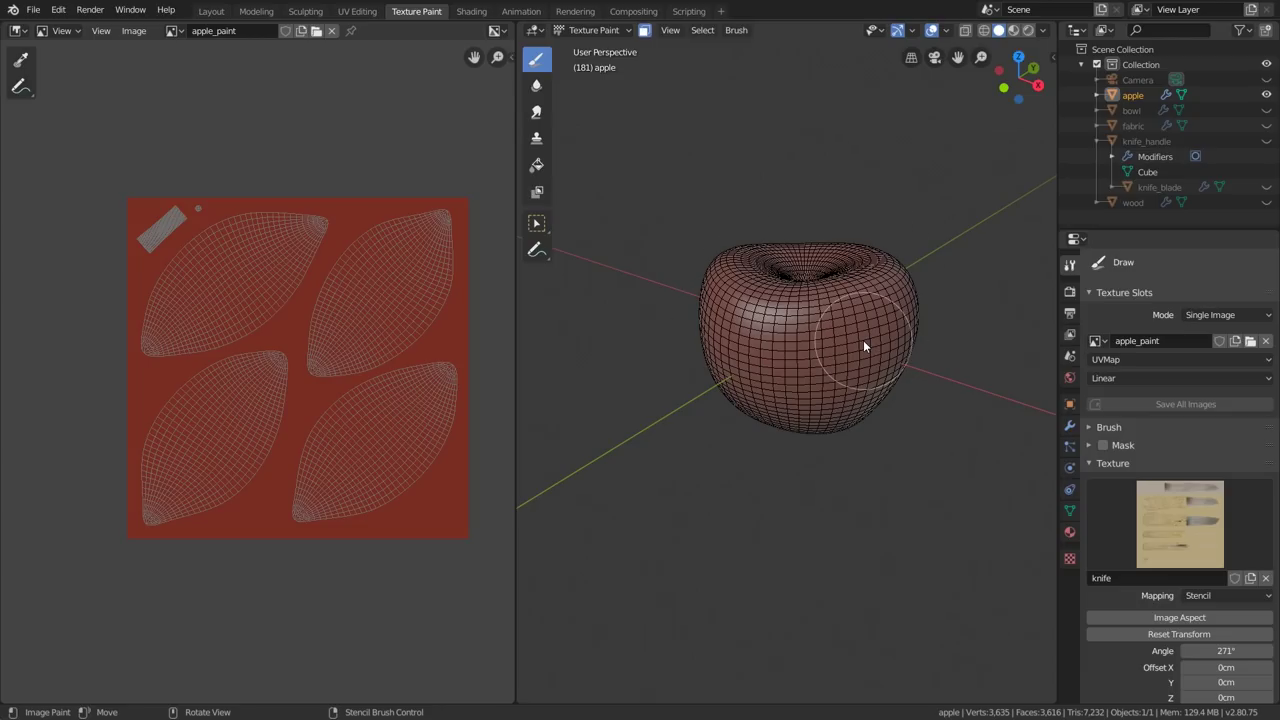
mouse_move(905, 285)
middle_down()
mouse_move(846, 297)
mouse_move(874, 356)
mouse_move(732, 288)
middle_up()
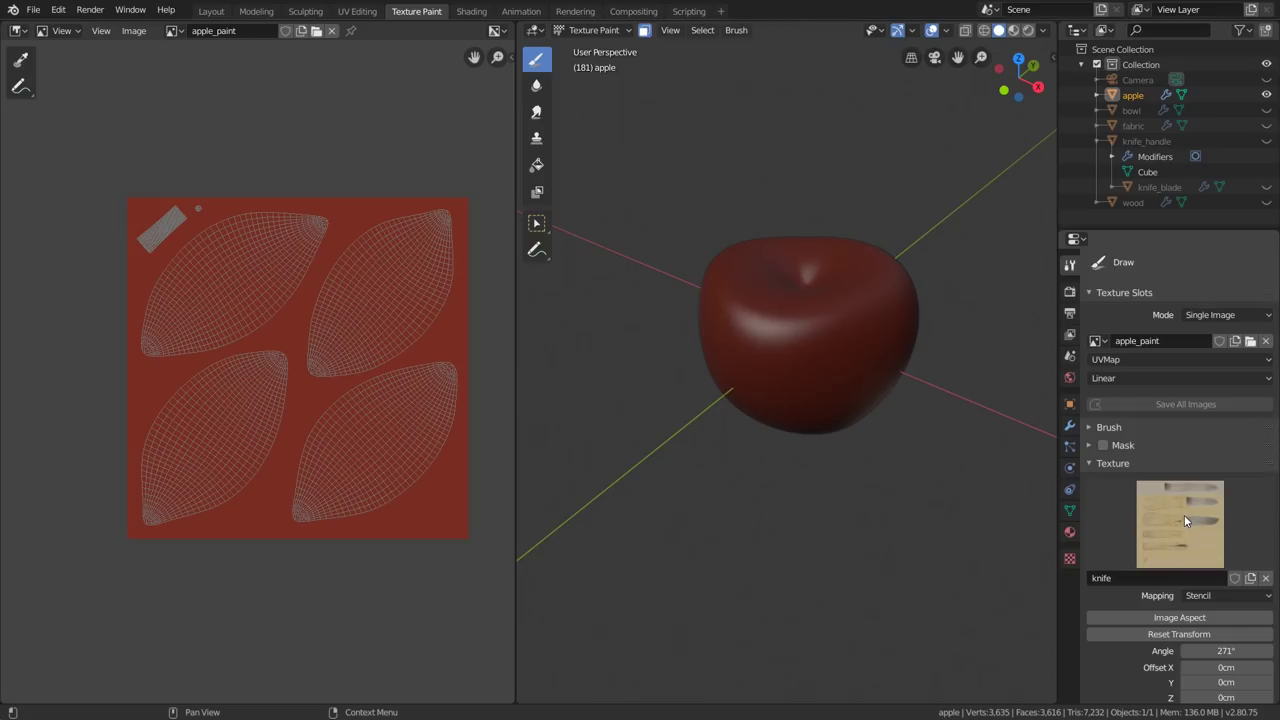
Step: Unlink the knife texture from the brush and create a new brush texture named apple
click(1069, 559)
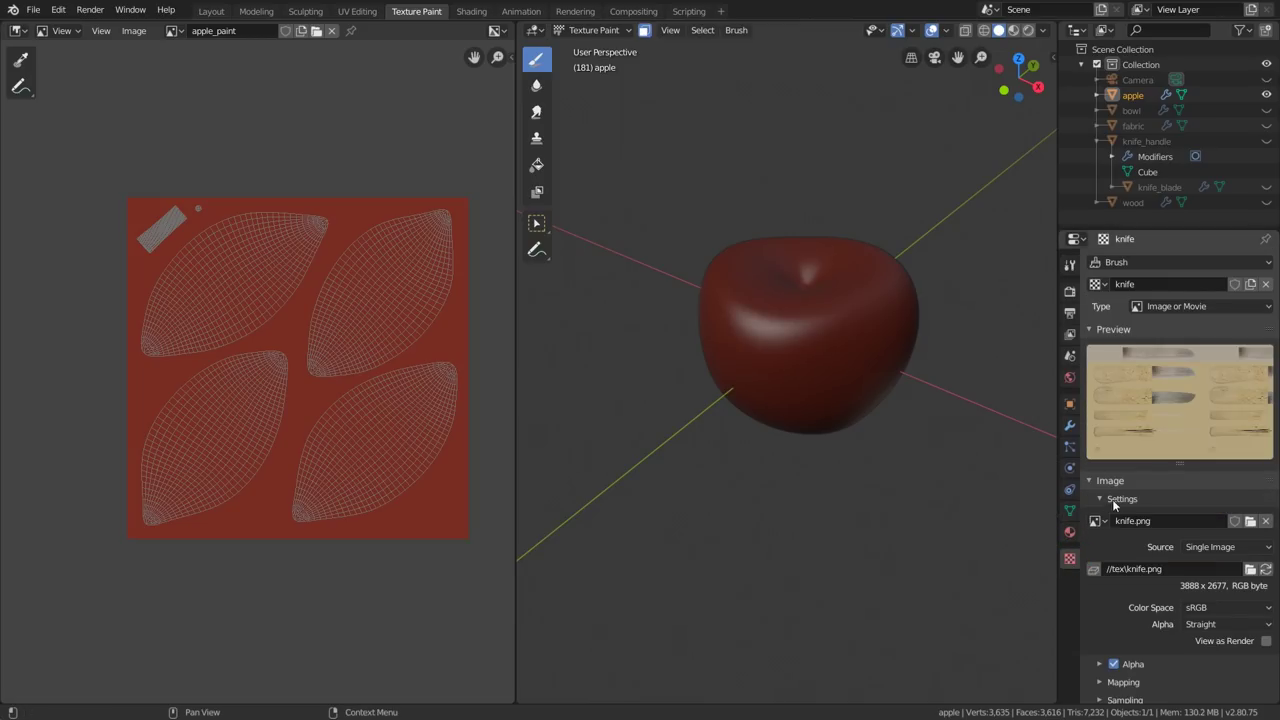
click(1265, 284)
click(1265, 284)
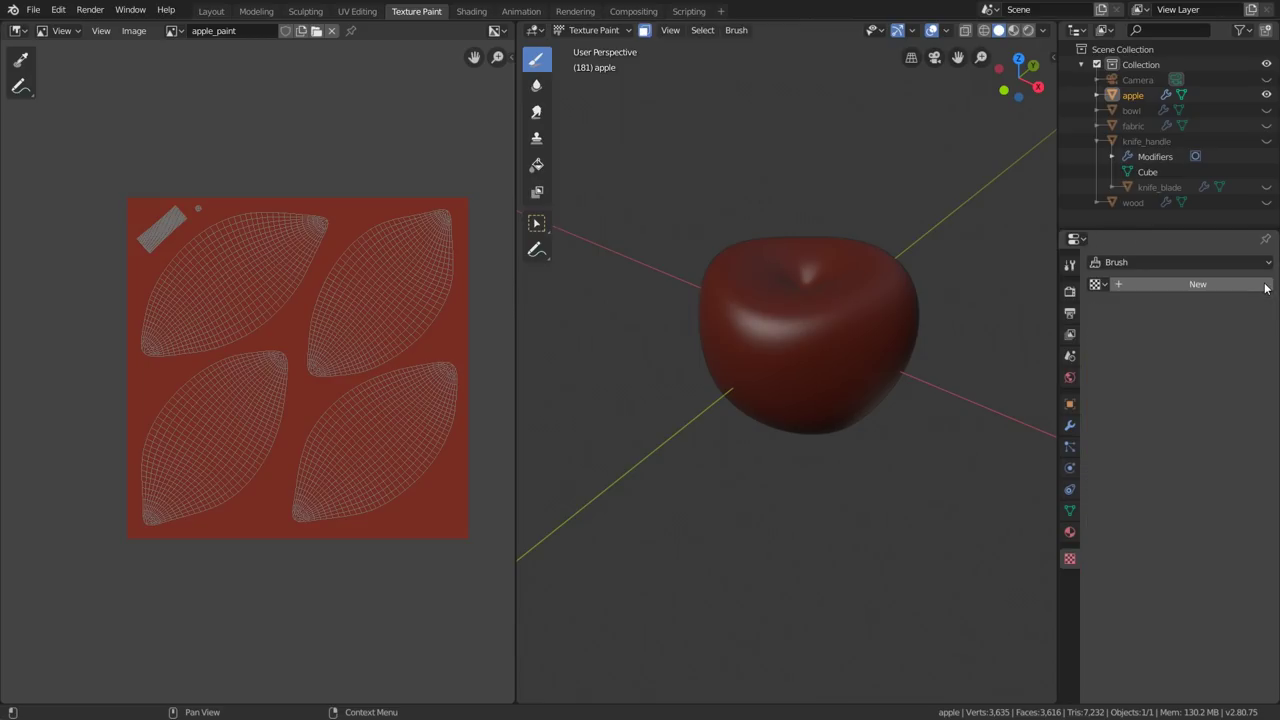
click(1184, 284)
click(1172, 284)
text(apple)
key(Return)
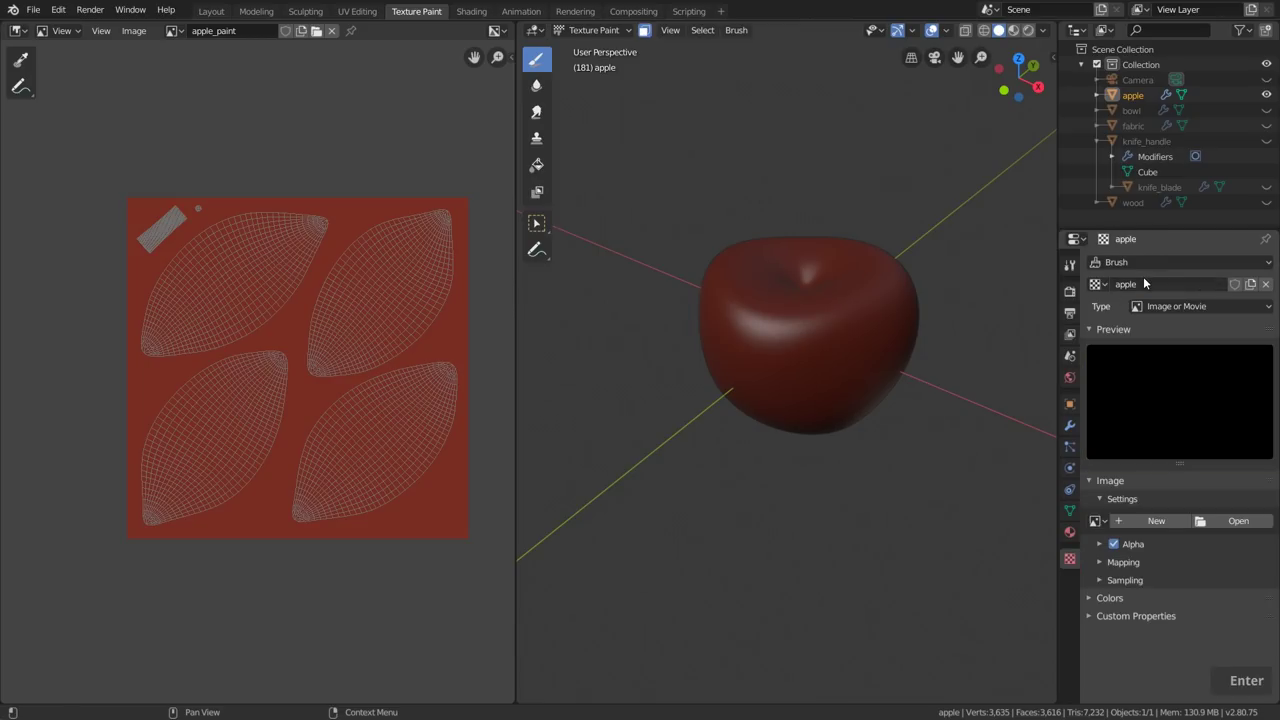
Step: Load apple.png from the tex folder as the image of the apple brush texture
click(1240, 522)
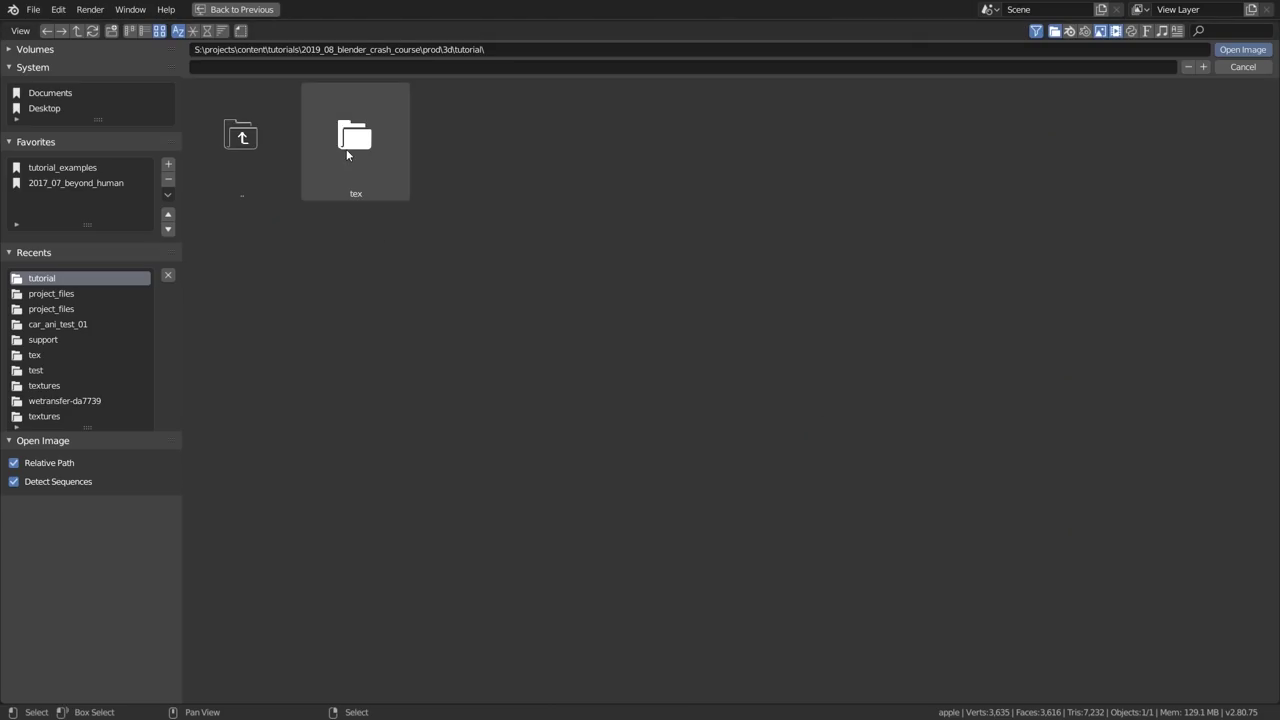
double_click(346, 149)
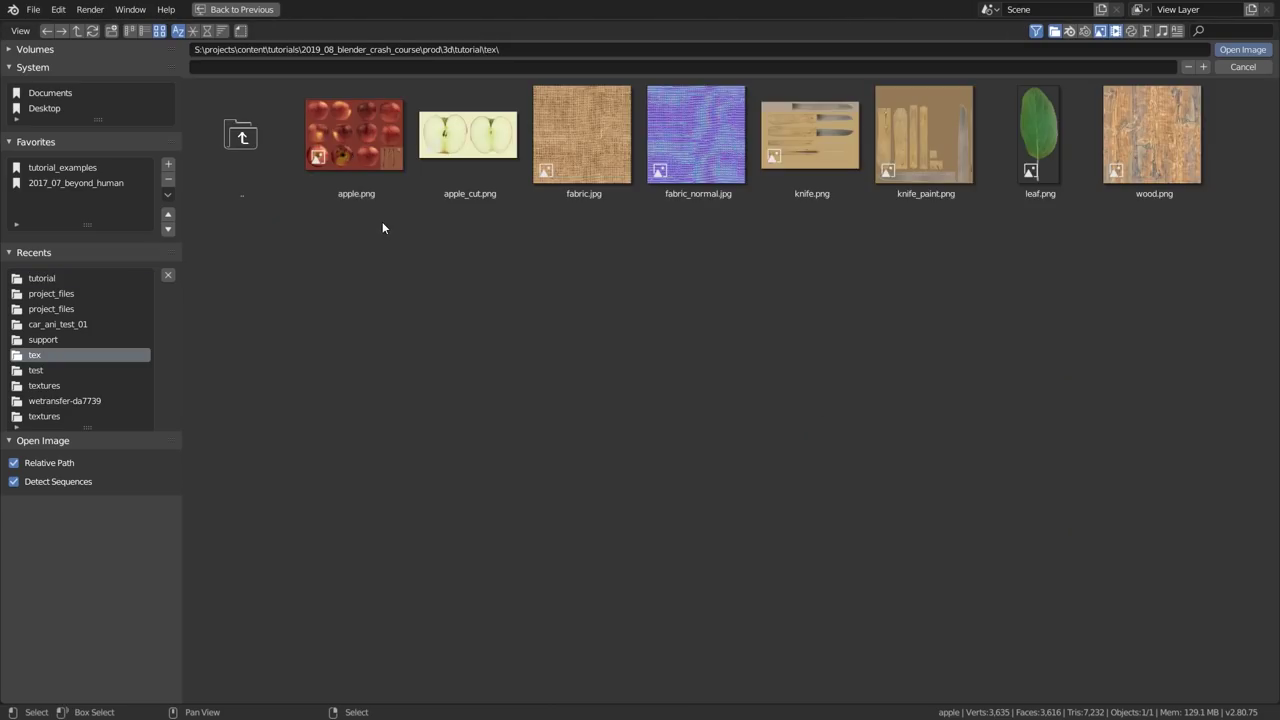
click(343, 145)
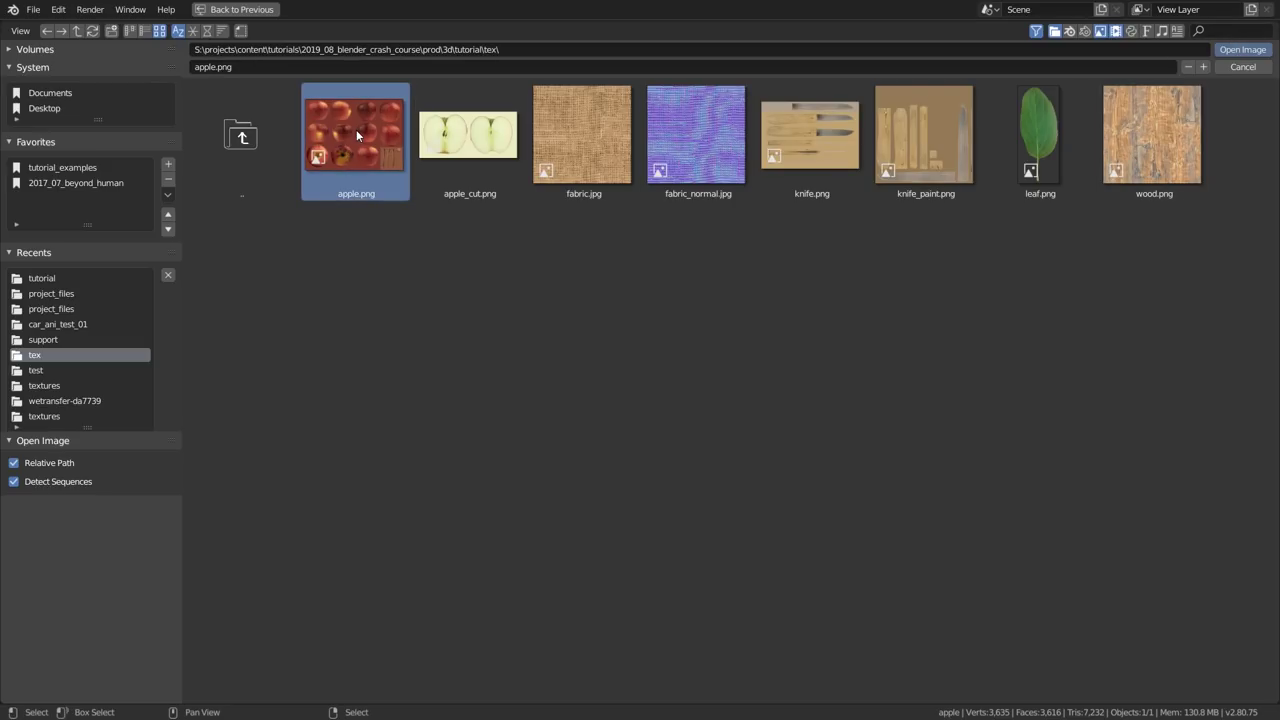
double_click(356, 131)
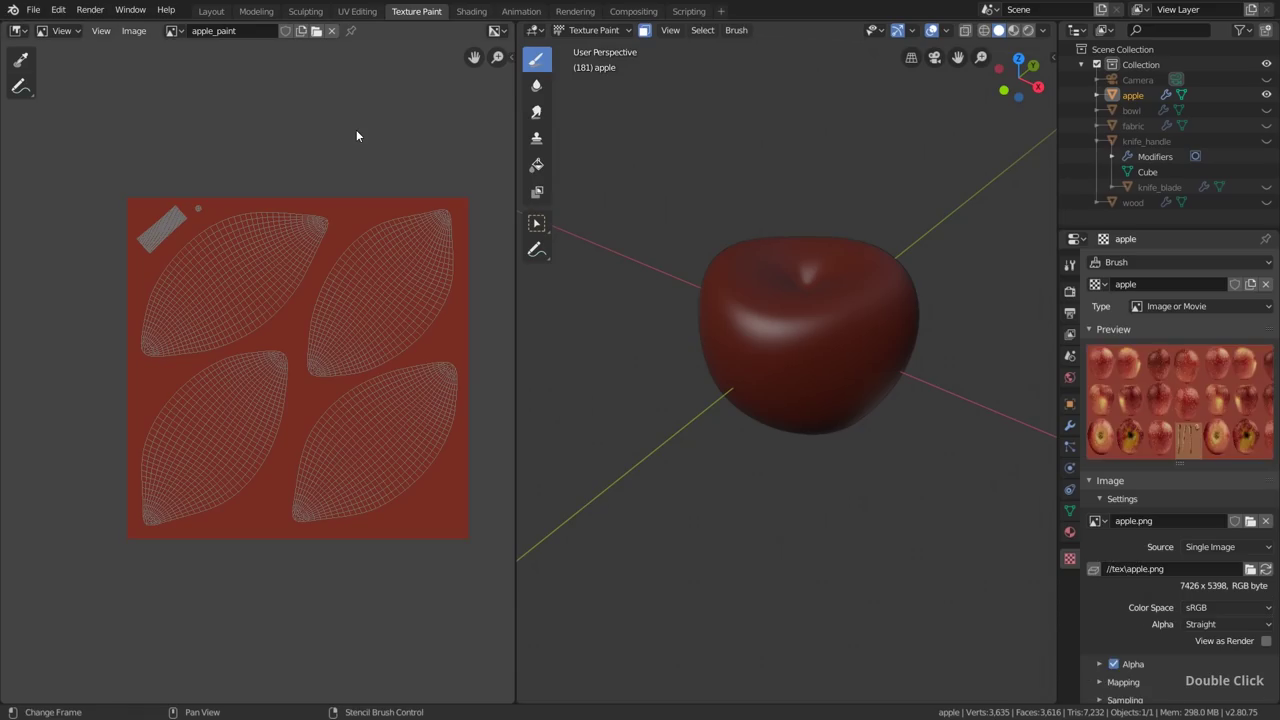
Step: Choose the apple texture for the Draw brush in the tool's texture settings
click(1069, 265)
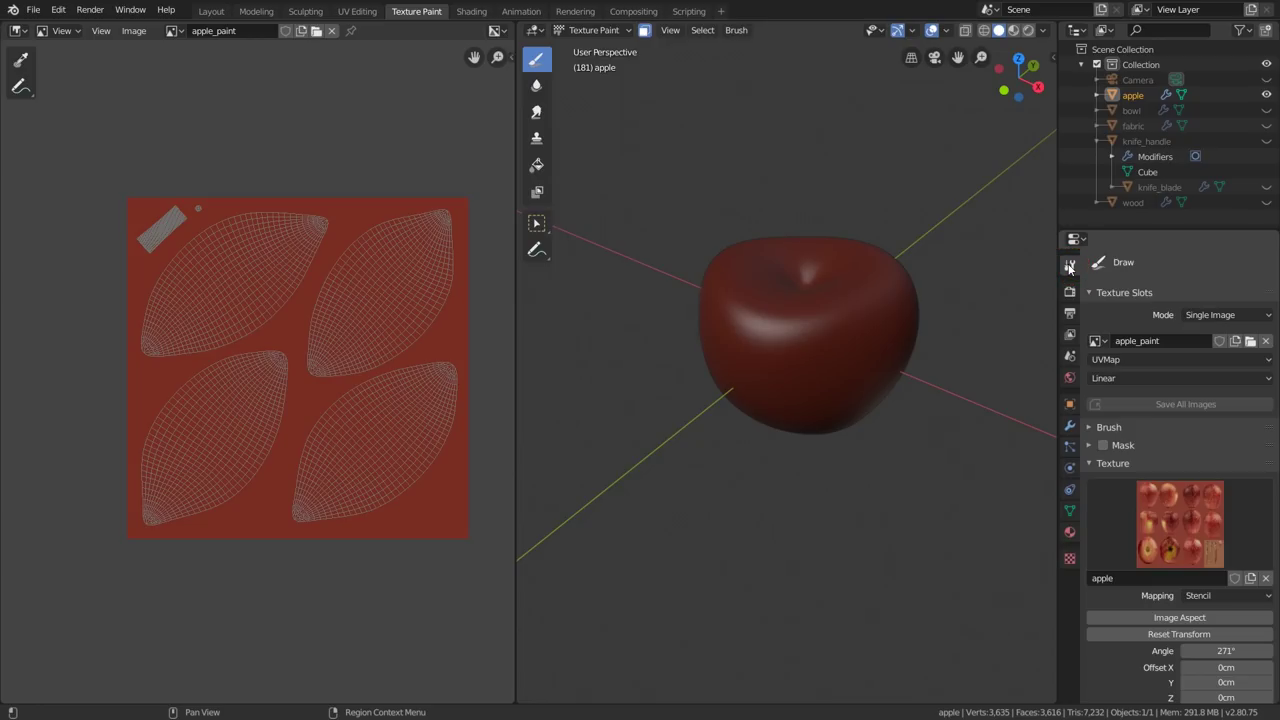
scroll(1176, 522, down, 2)
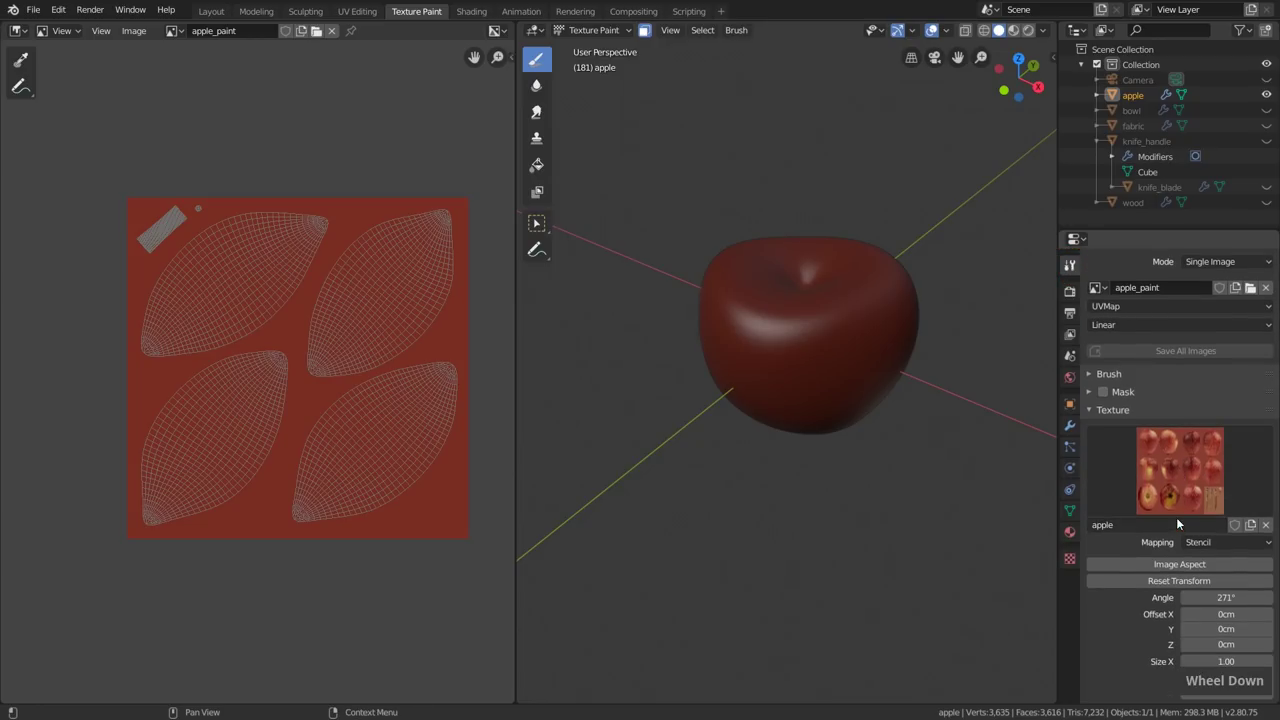
click(1190, 468)
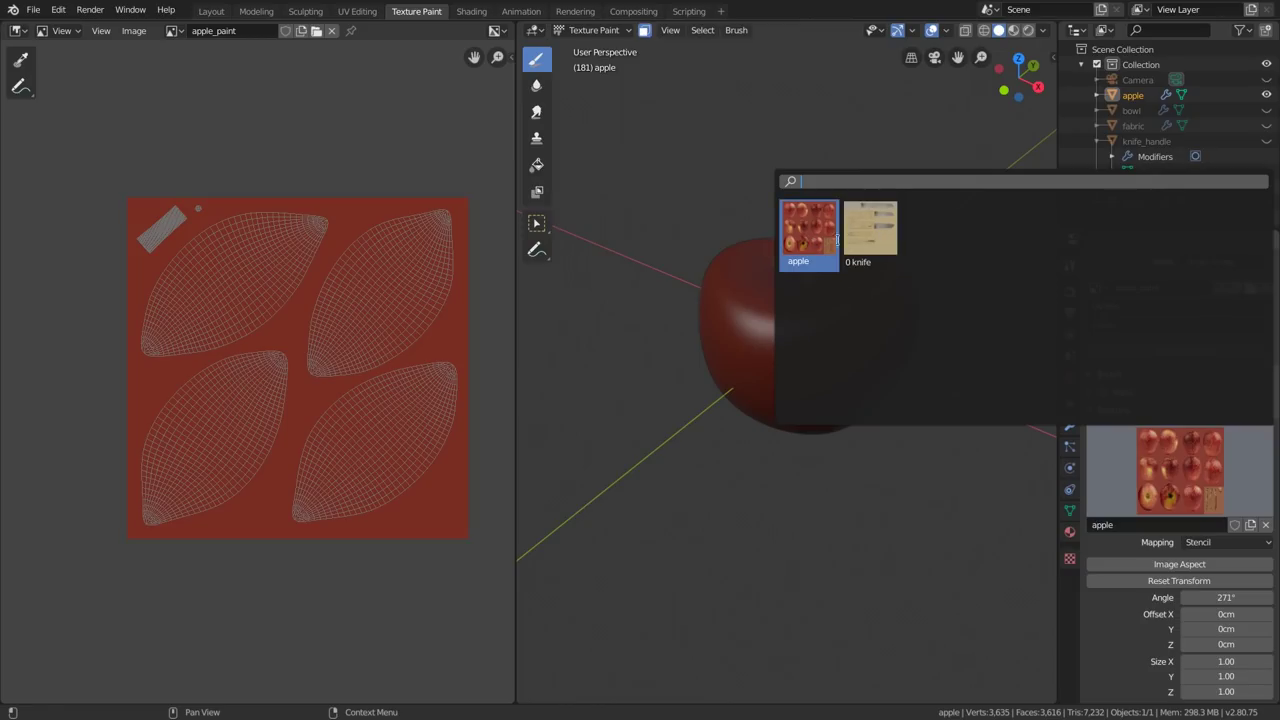
click(815, 239)
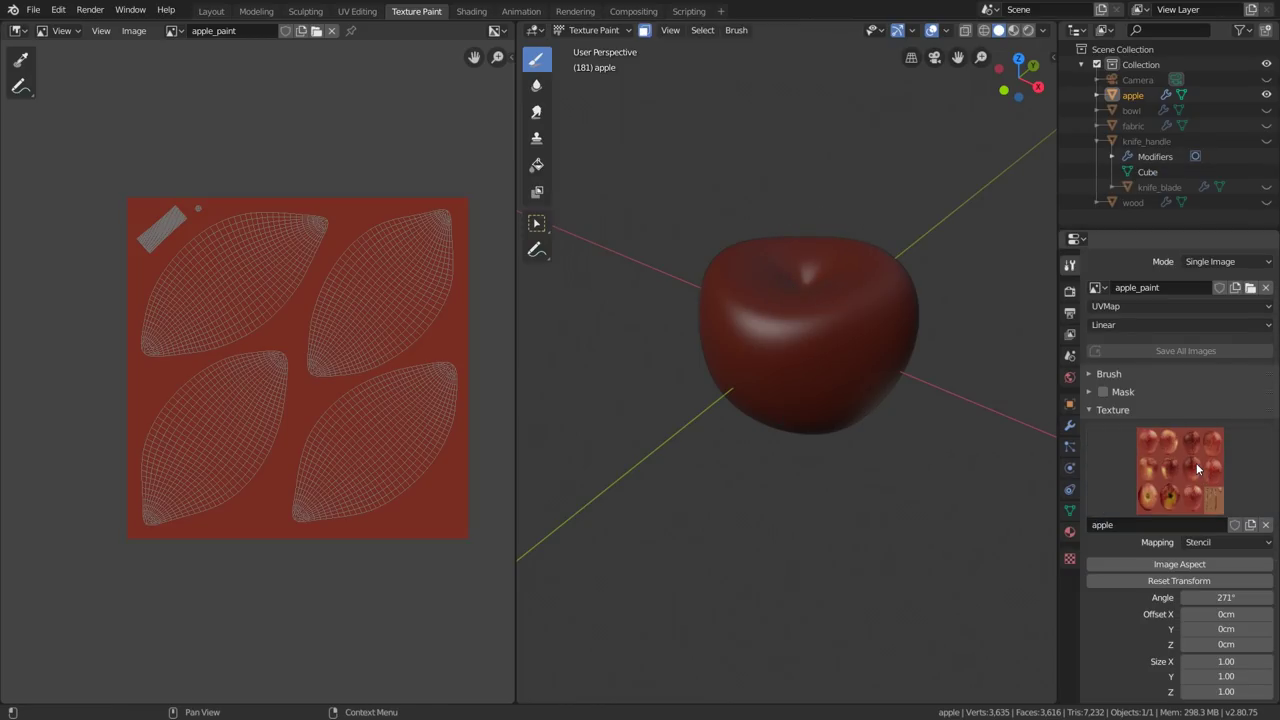
Step: Set the Texture Alpha of the brush's stencil display to 34%
scroll(1220, 528, down, 3)
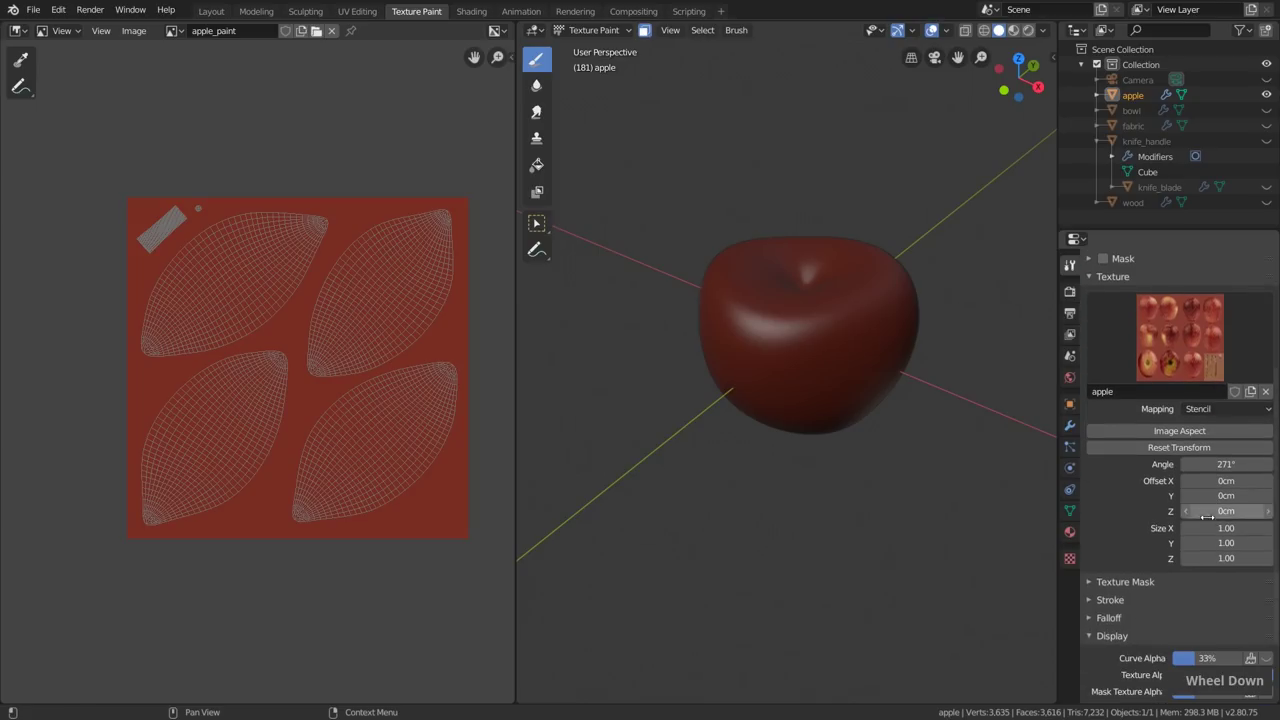
scroll(929, 395, down, 5)
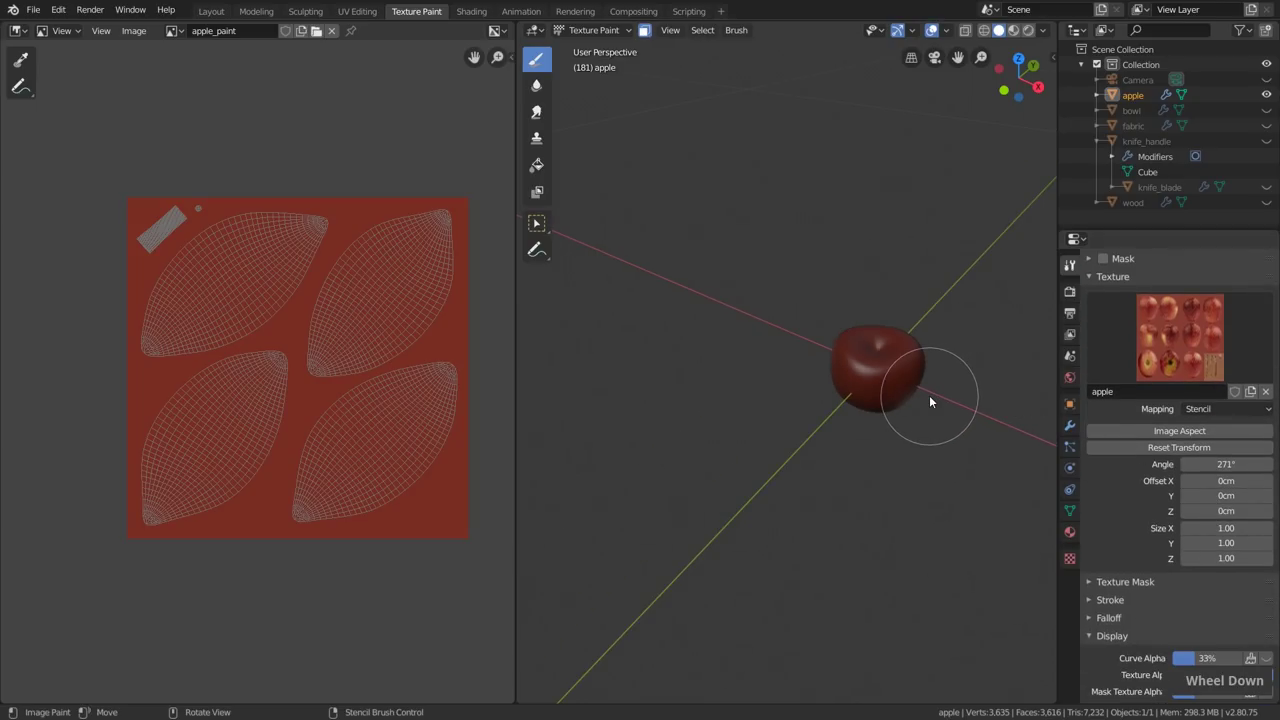
scroll(1160, 527, down, 2)
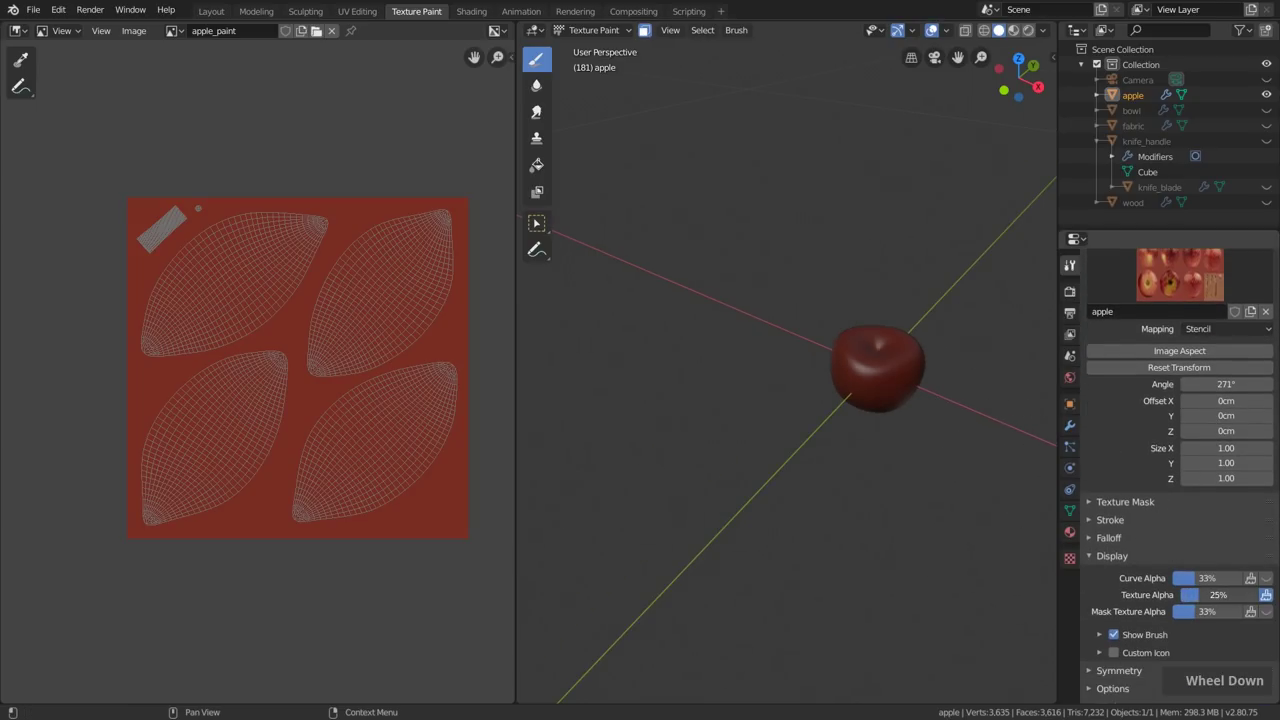
drag(1218, 594, 1214, 594)
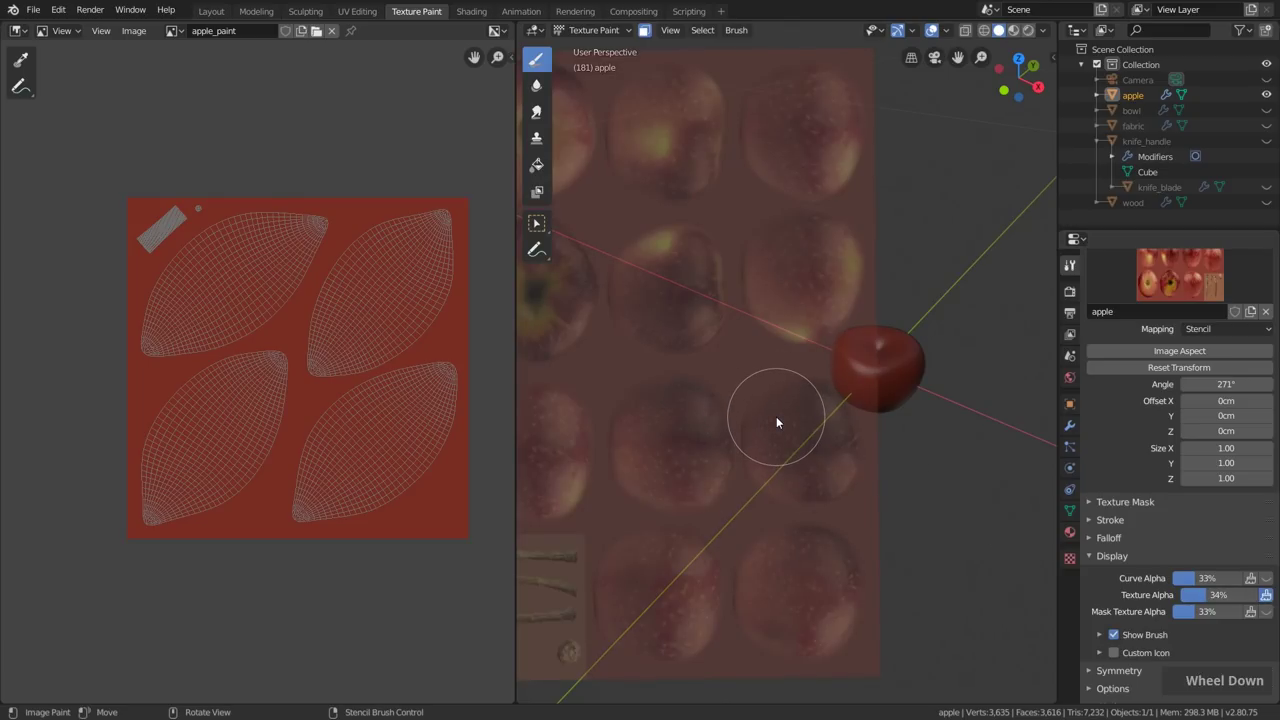
Step: Reset the stencil's transform and match it to the image's aspect ratio, placing it within the 3D view
click(1160, 367)
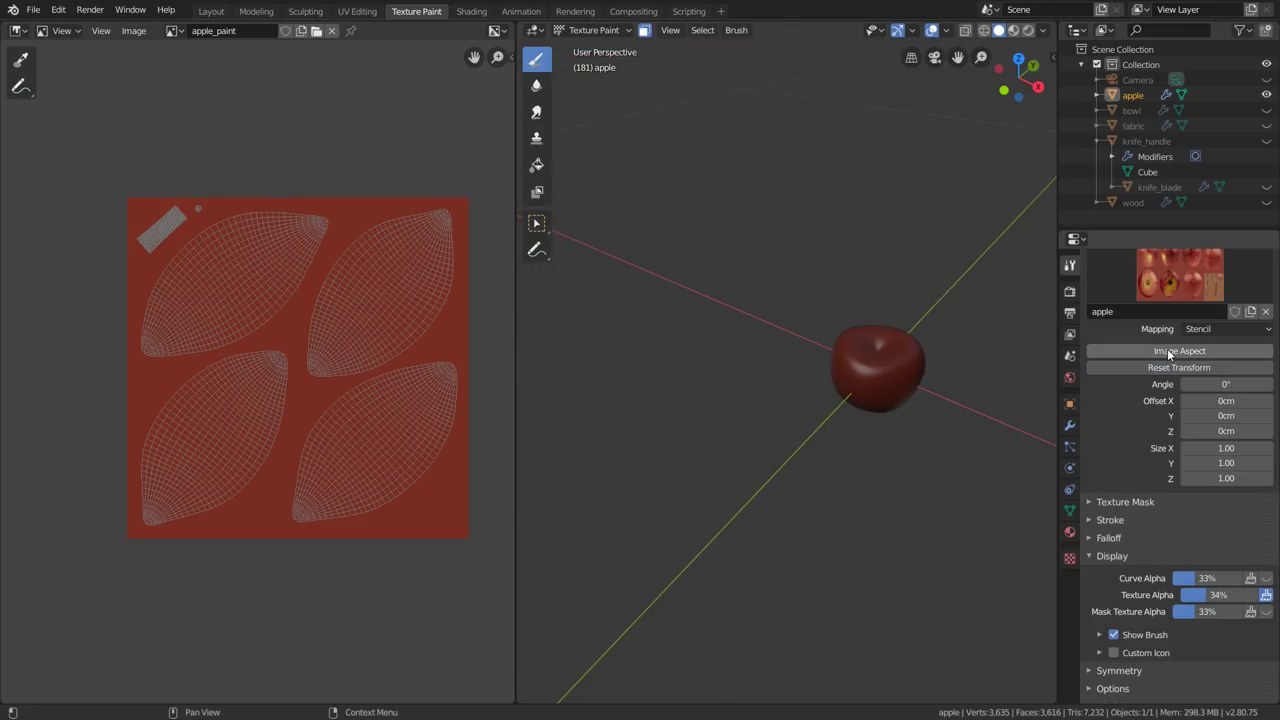
click(1168, 352)
mouse_move(677, 532)
right_down()
mouse_move(831, 461)
mouse_move(779, 432)
mouse_move(788, 447)
right_up()
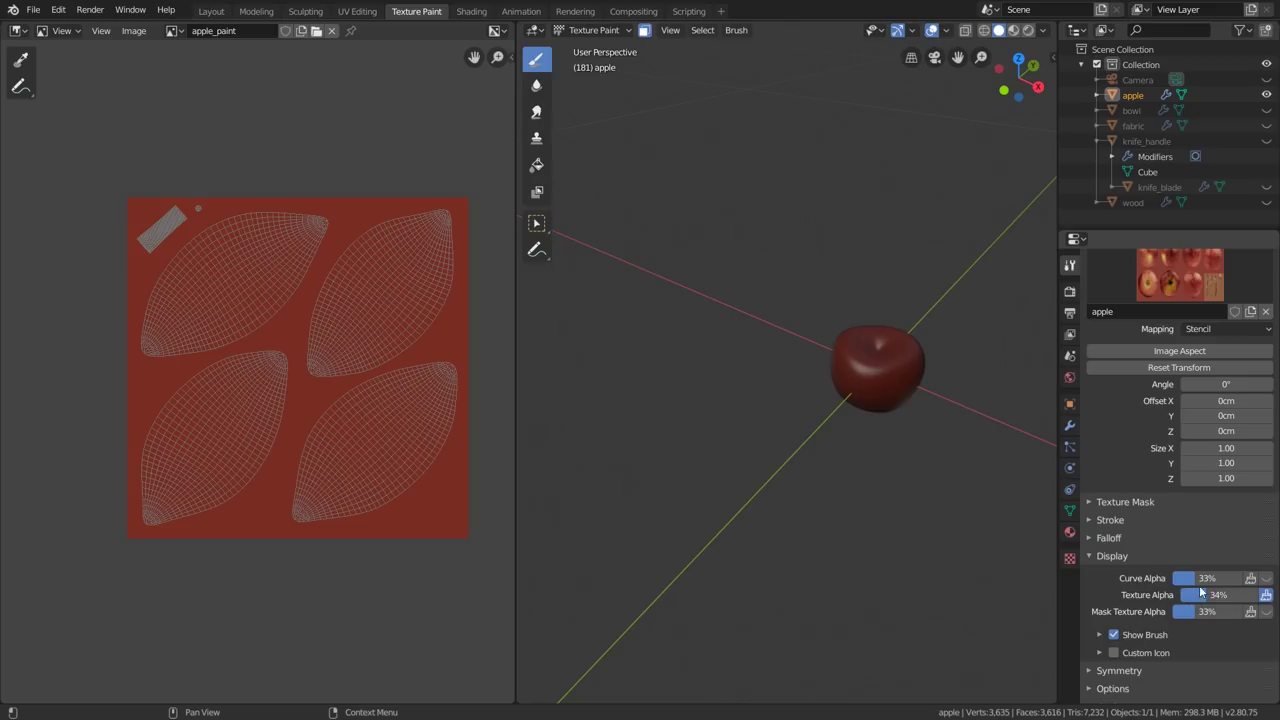
Step: Raise the stencil's Texture Alpha to 100%, and enlarge and reposition the apple photo sheet over the 3D view
drag(1218, 594, 1262, 594)
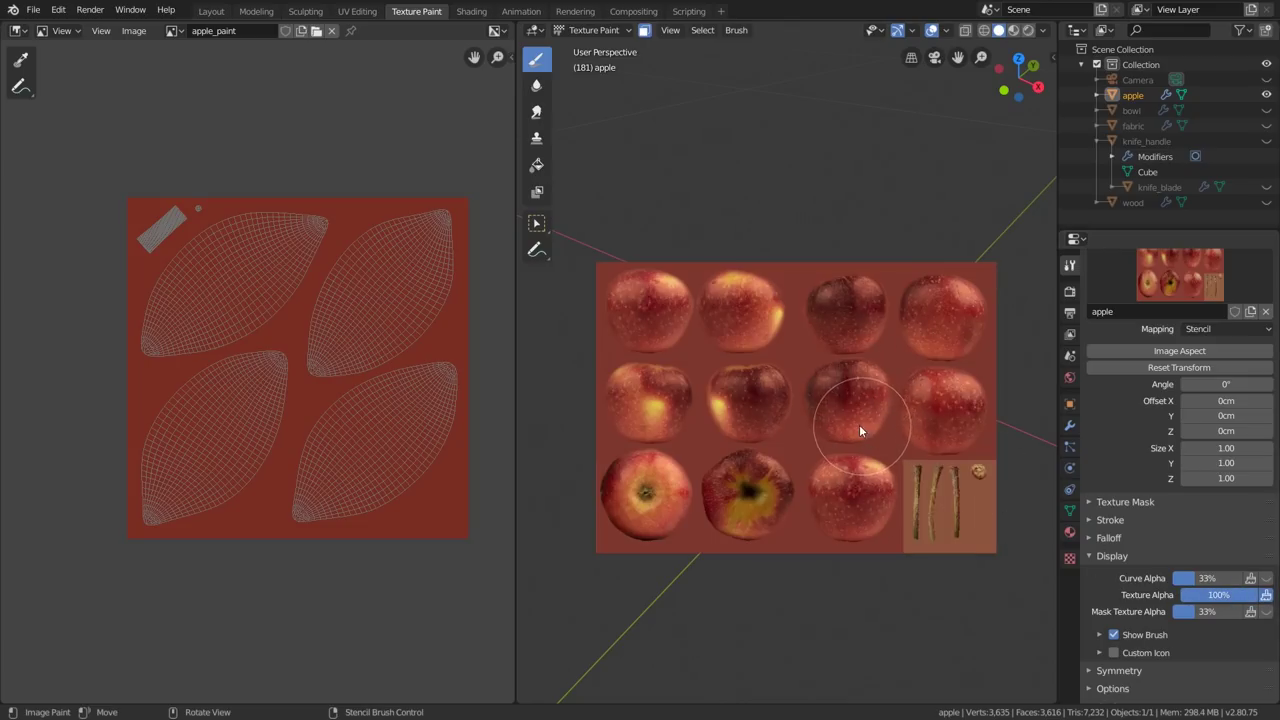
shift+right_drag(886, 476, 904, 514)
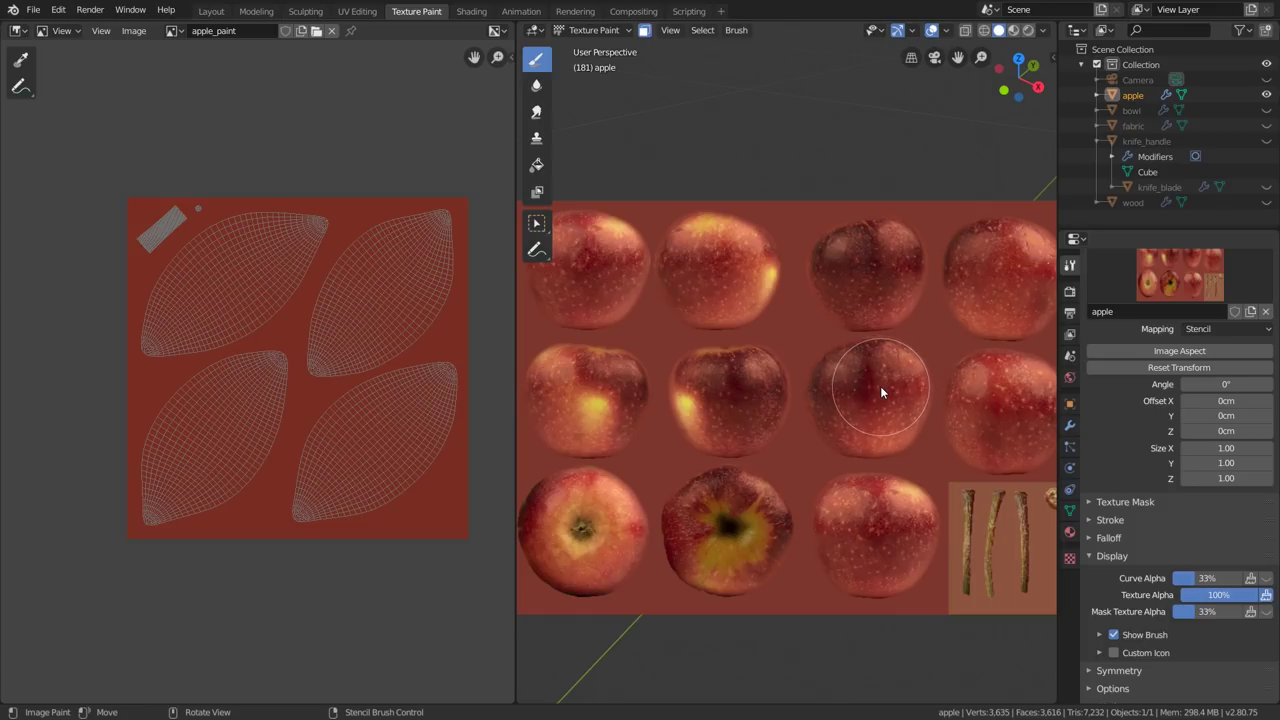
right_drag(881, 450, 830, 458)
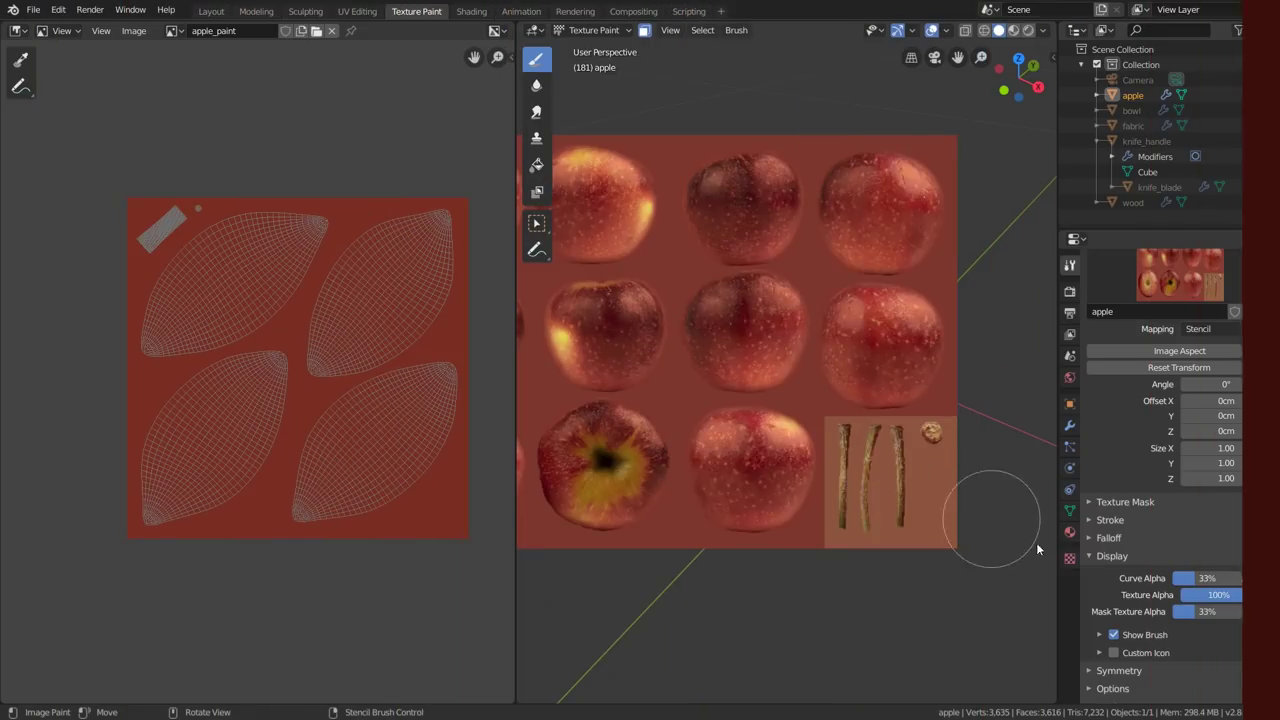
Step: Lower the stencil's Texture Alpha to 39% and view the apple from the front
drag(1258, 595, 1200, 595)
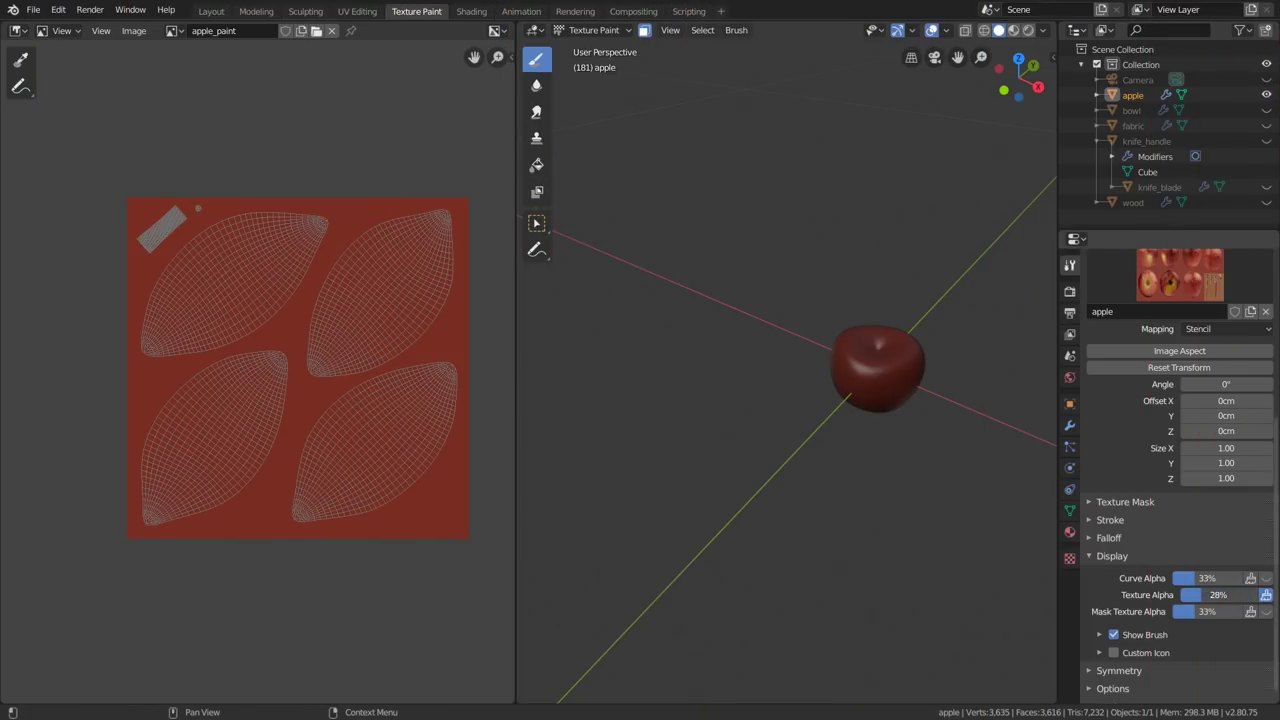
key(KP_1)
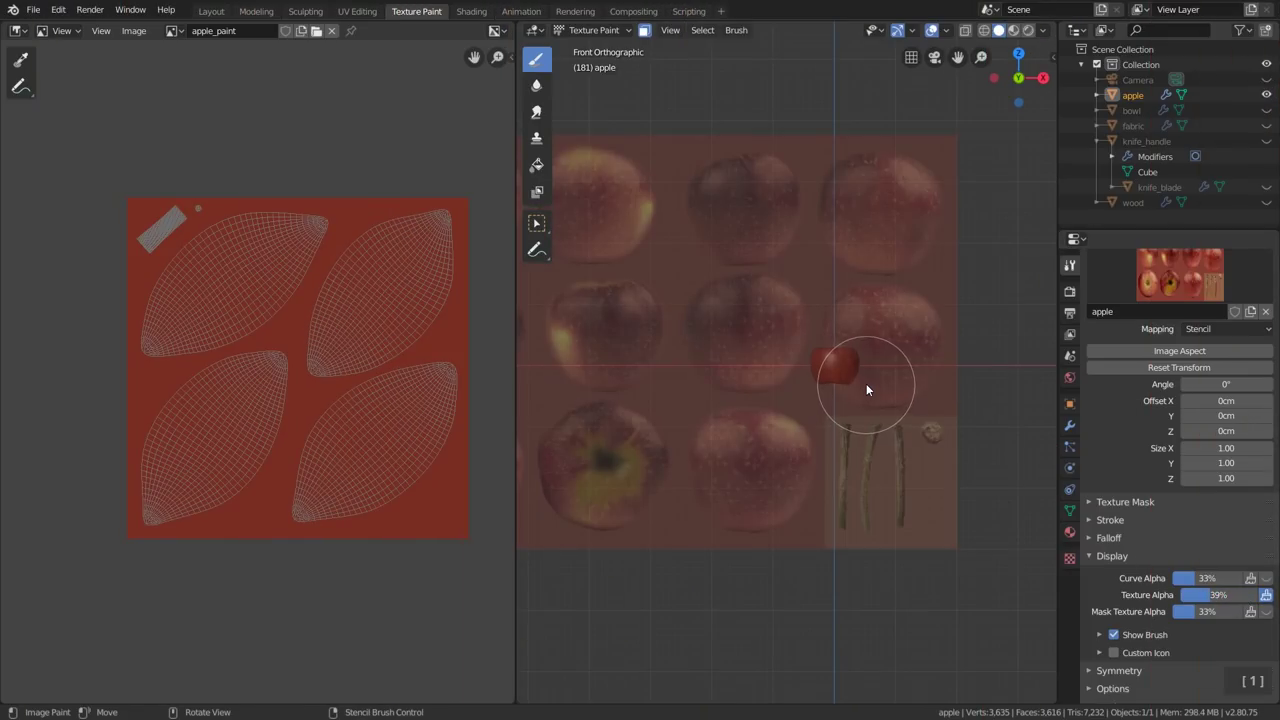
Step: Fit one of the stencil's apple photos over the apple's front, tilted to 352°, and paint it onto that side
scroll(870, 375, up, 2)
scroll(875, 372, up, 3)
mouse_move(874, 366)
right_down()
mouse_move(925, 407)
mouse_move(886, 403)
right_up()
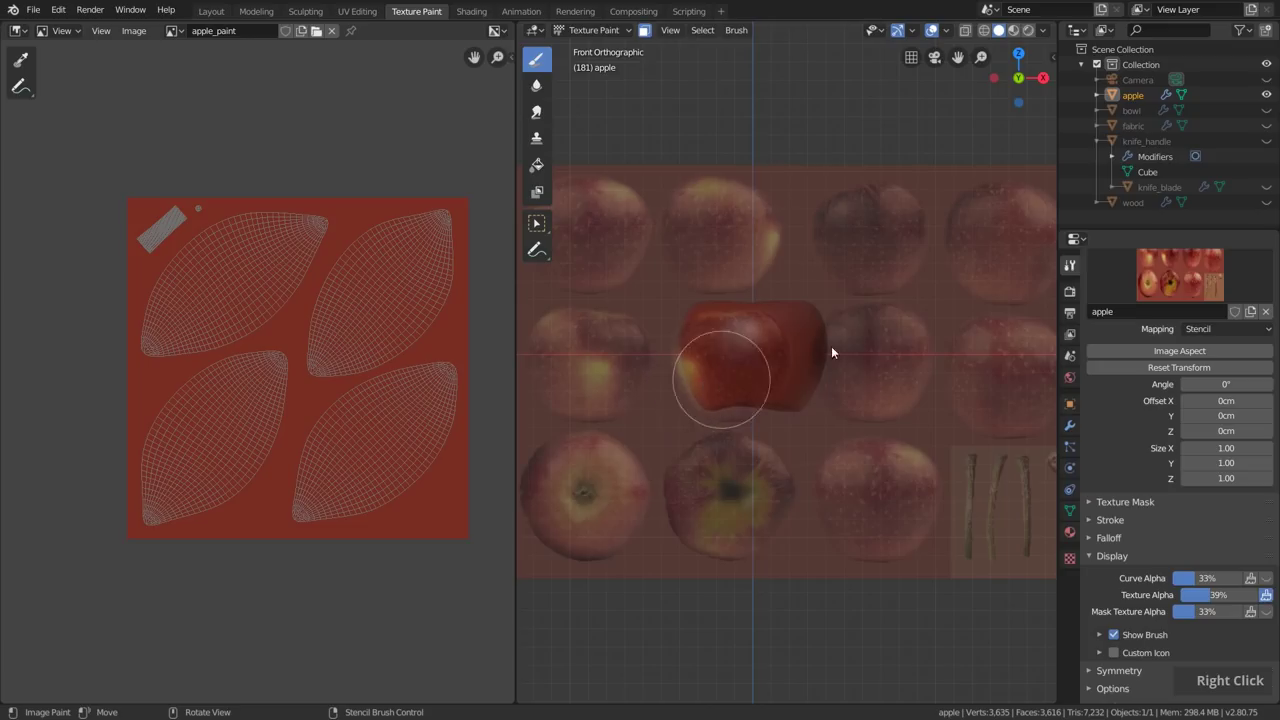
mouse_move(831, 346)
right_down()
mouse_move(884, 359)
mouse_move(849, 432)
mouse_move(859, 404)
mouse_move(902, 424)
right_up()
right_drag(918, 379, 888, 409)
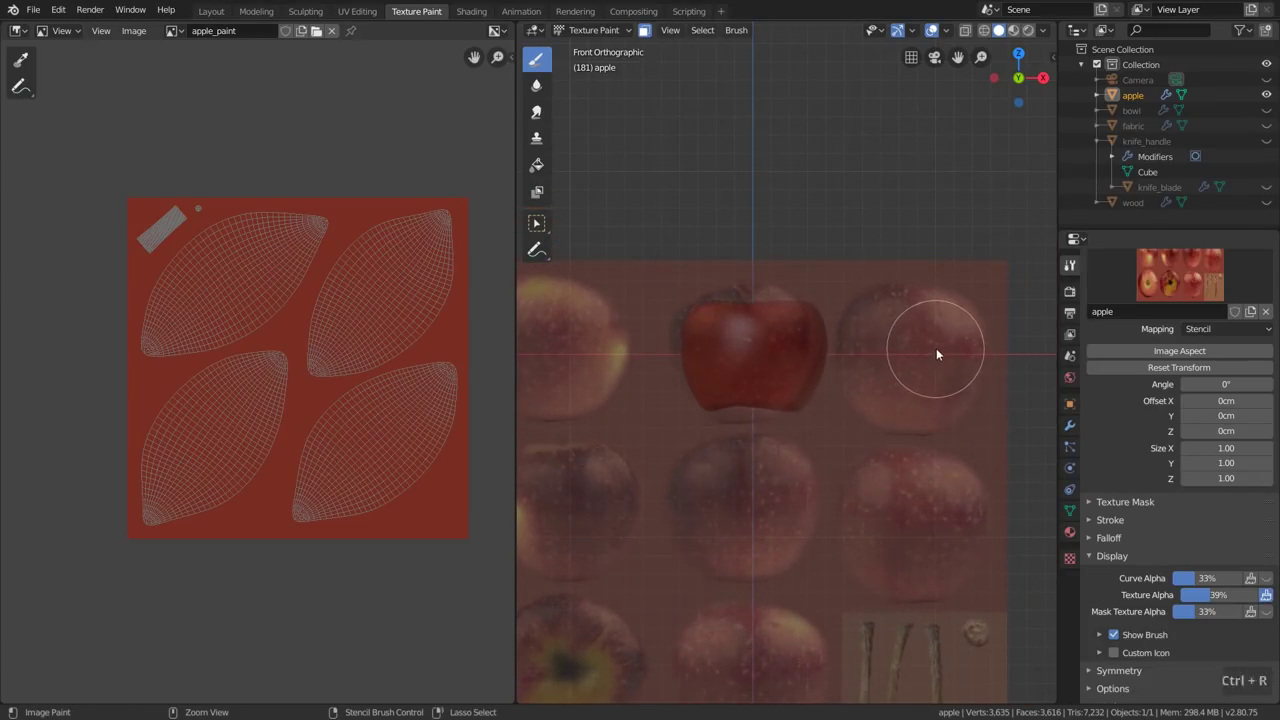
mouse_move(936, 348)
ctrl+right_down()
mouse_move(972, 414)
mouse_move(971, 391)
mouse_move(937, 409)
mouse_move(931, 397)
mouse_move(944, 415)
ctrl+right_up()
shift+right_drag(857, 423, 777, 434)
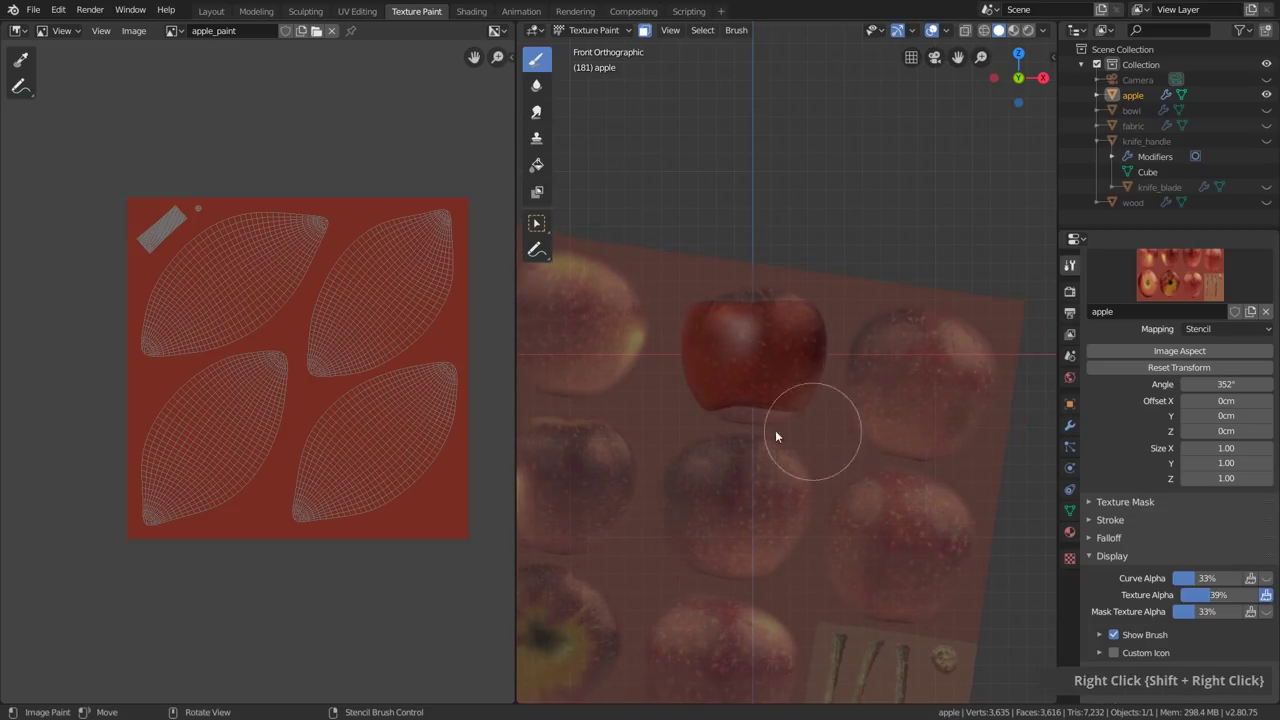
mouse_move(750, 362)
mouse_down()
mouse_move(754, 347)
mouse_move(731, 371)
mouse_move(762, 322)
mouse_move(765, 357)
mouse_move(763, 332)
mouse_move(745, 328)
mouse_move(731, 352)
mouse_move(749, 380)
mouse_move(760, 346)
mouse_up()
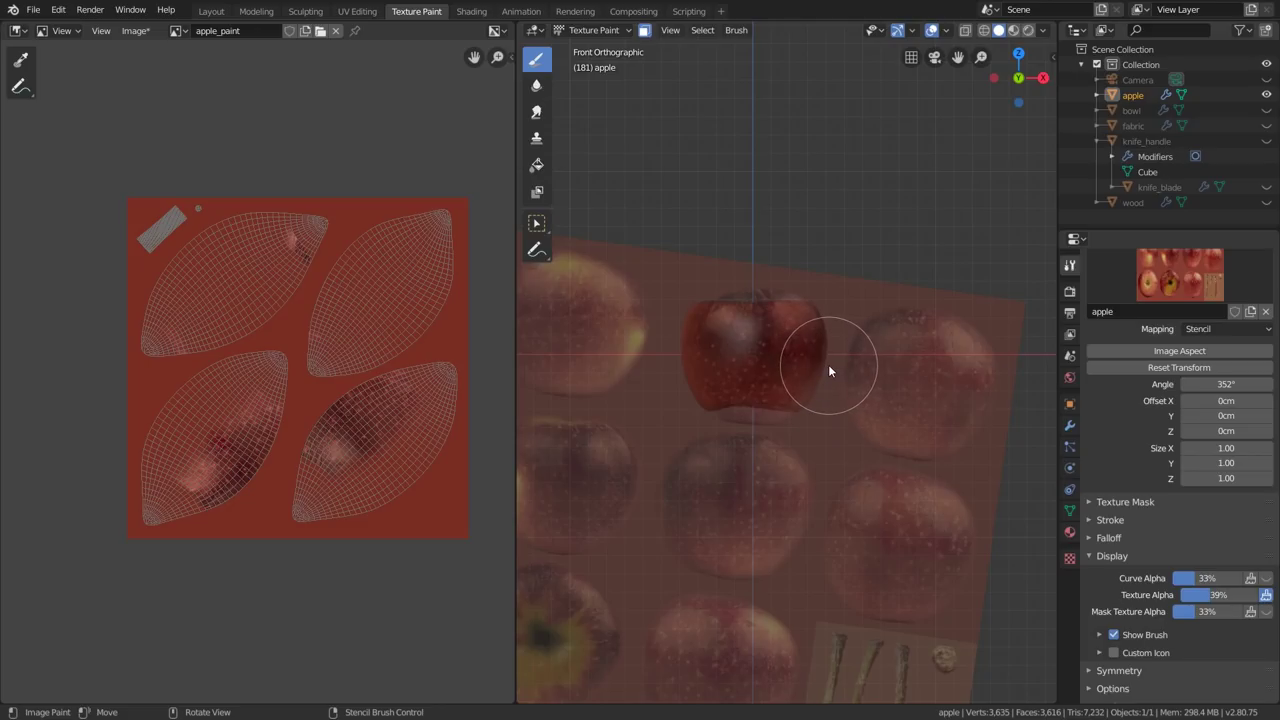
Step: From the right view, align another apple photo over the model with the stencil angle at about 3.49° and paint the right side
key(KP_3)
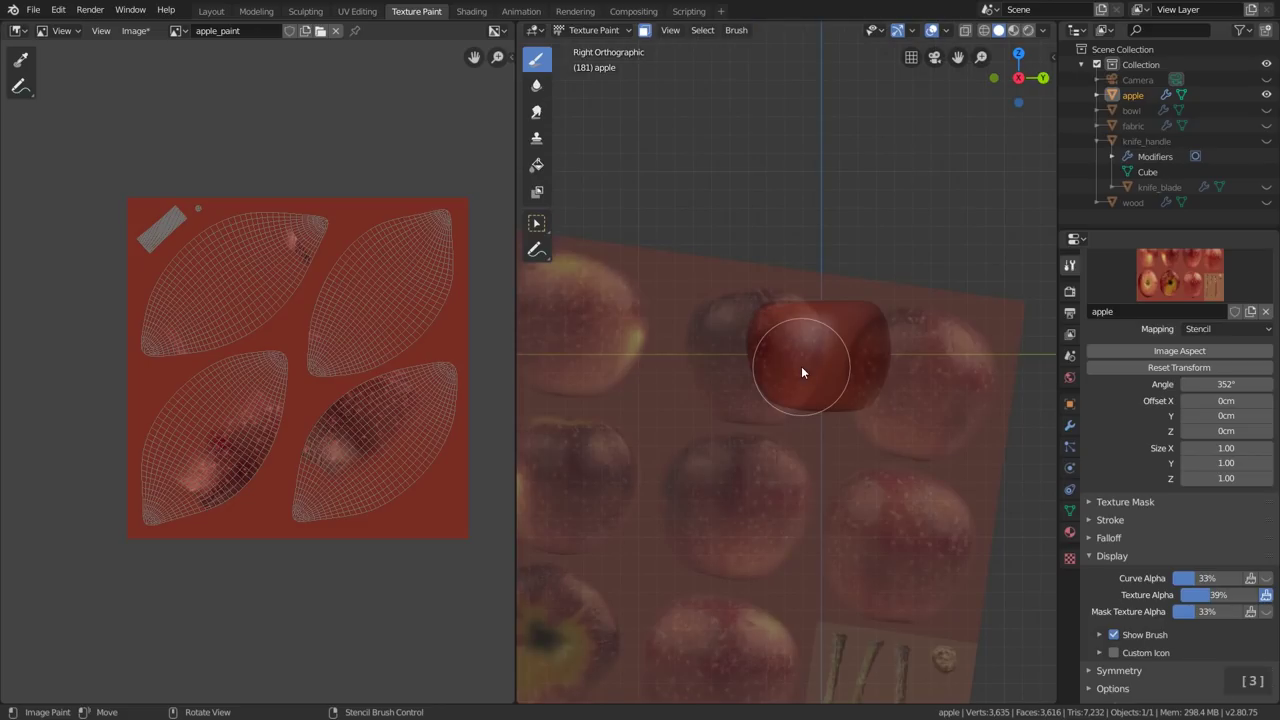
right_drag(936, 413, 850, 381)
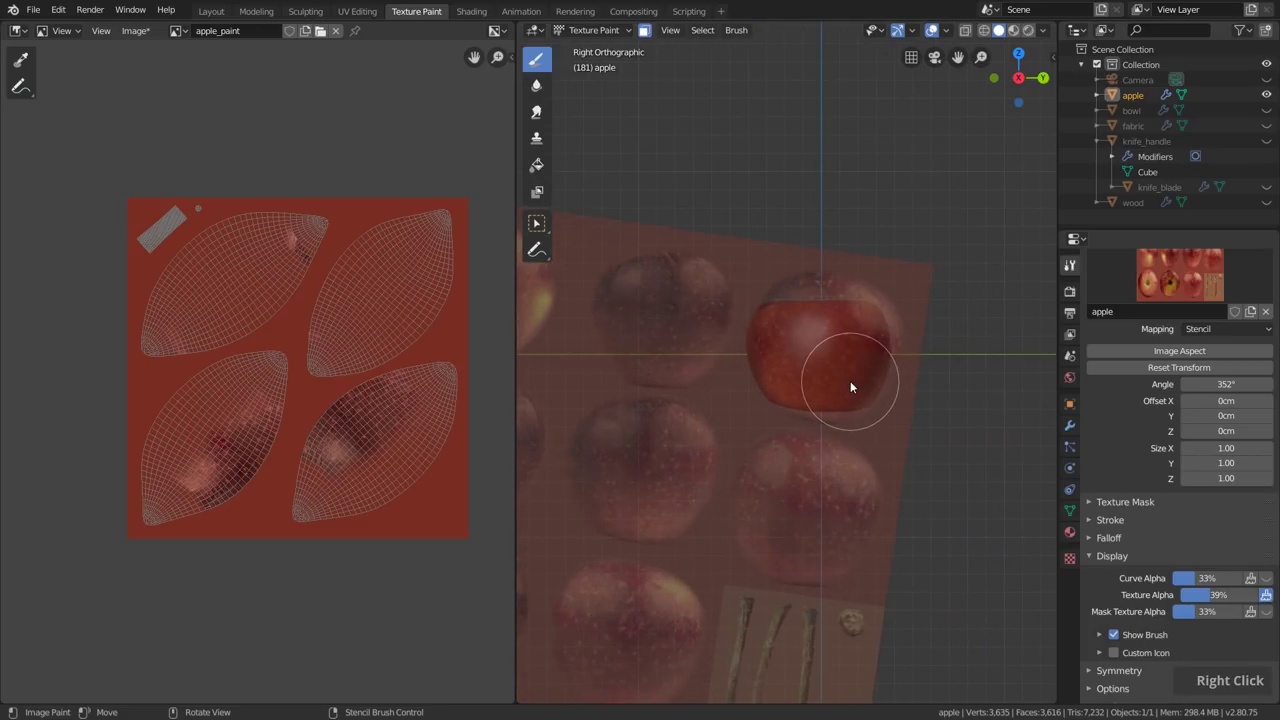
mouse_move(863, 463)
ctrl+right_down()
mouse_move(867, 486)
mouse_move(882, 446)
mouse_move(865, 478)
ctrl+right_up()
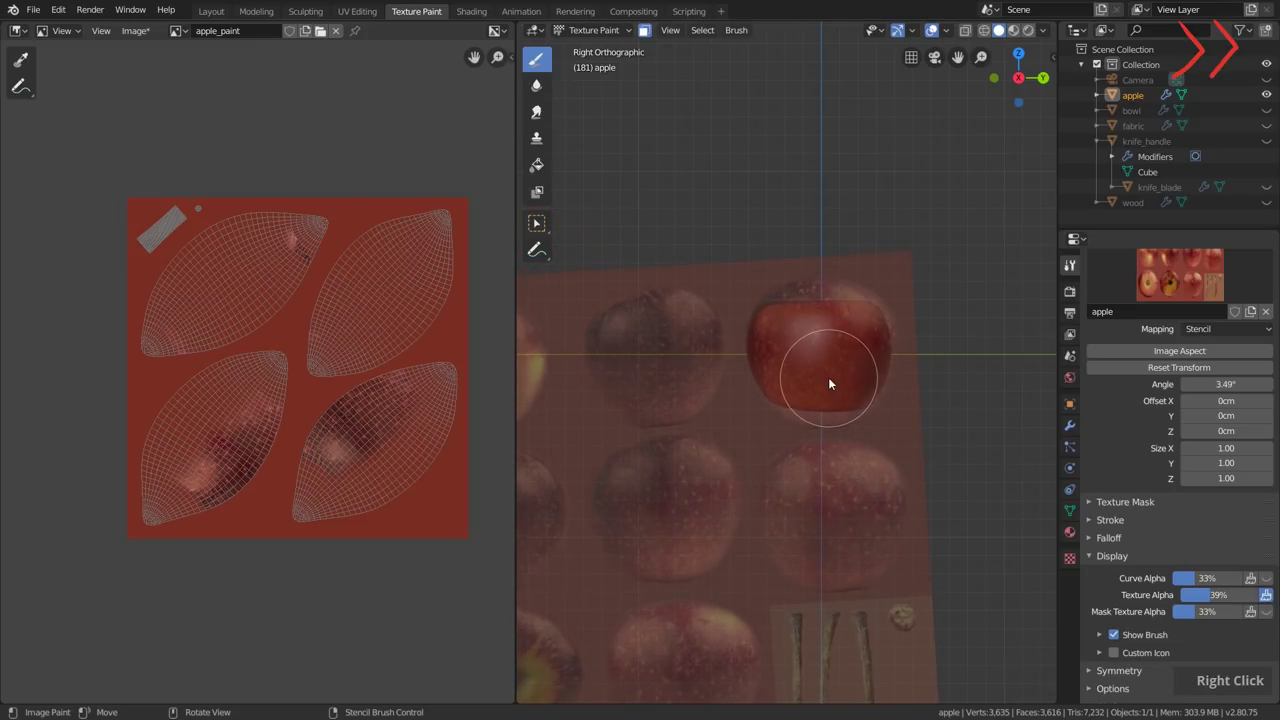
mouse_move(817, 378)
mouse_down()
mouse_move(831, 324)
mouse_move(852, 360)
mouse_move(842, 385)
mouse_move(802, 405)
mouse_move(772, 318)
mouse_move(769, 374)
mouse_move(786, 410)
mouse_move(770, 328)
mouse_up()
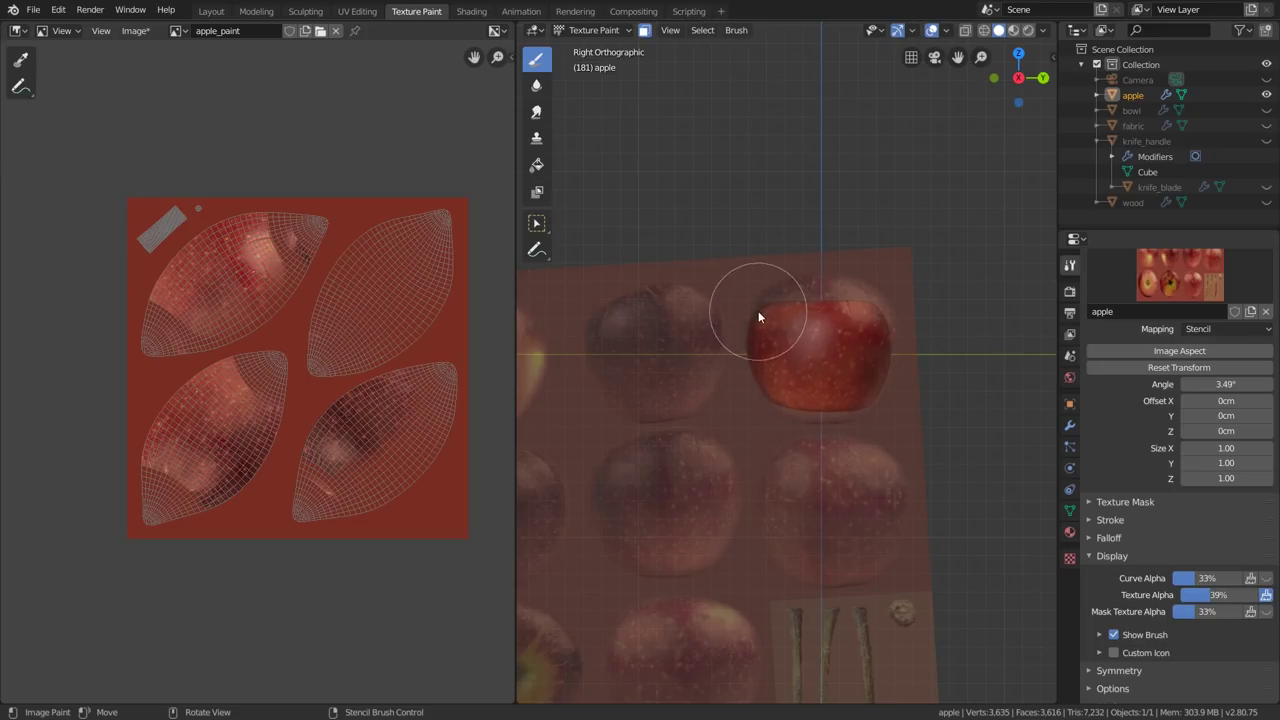
Step: Adjust the brush radius, align an apple photo over the back view with the stencil at 358°, and paint the apple's back
key(f)
key(f)
key(KP_1)
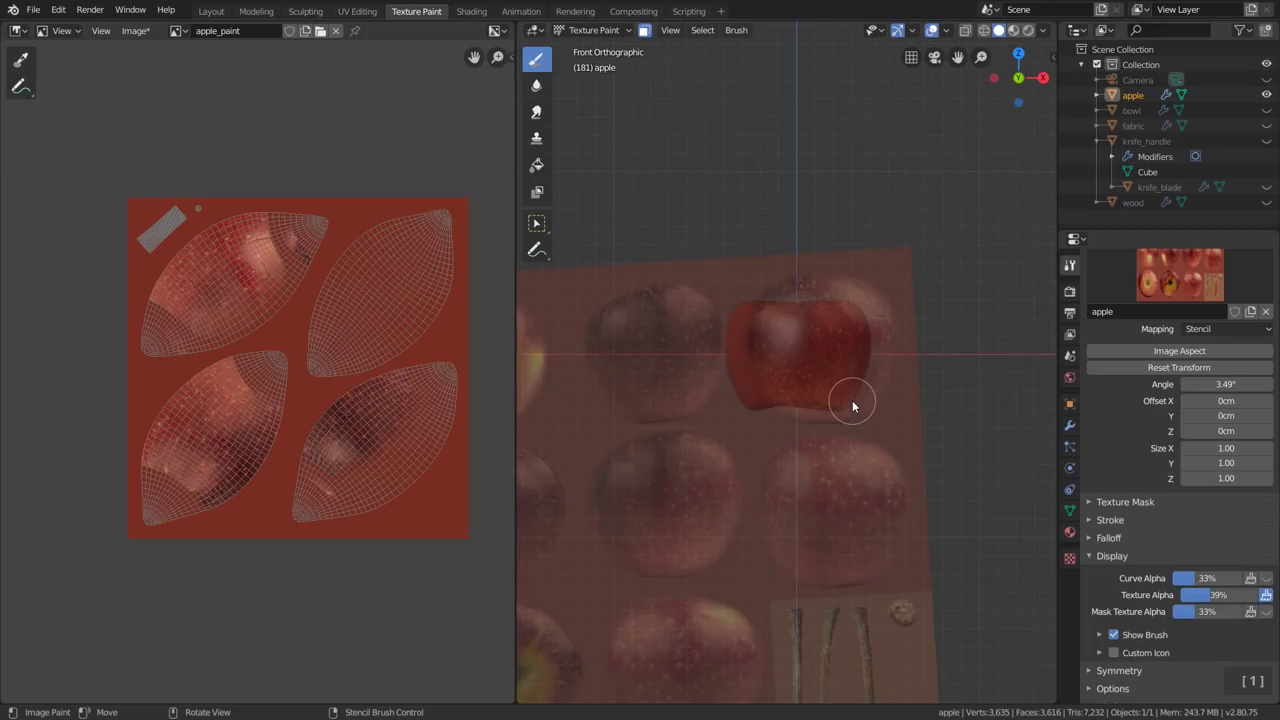
key(ctrl+KP_1)
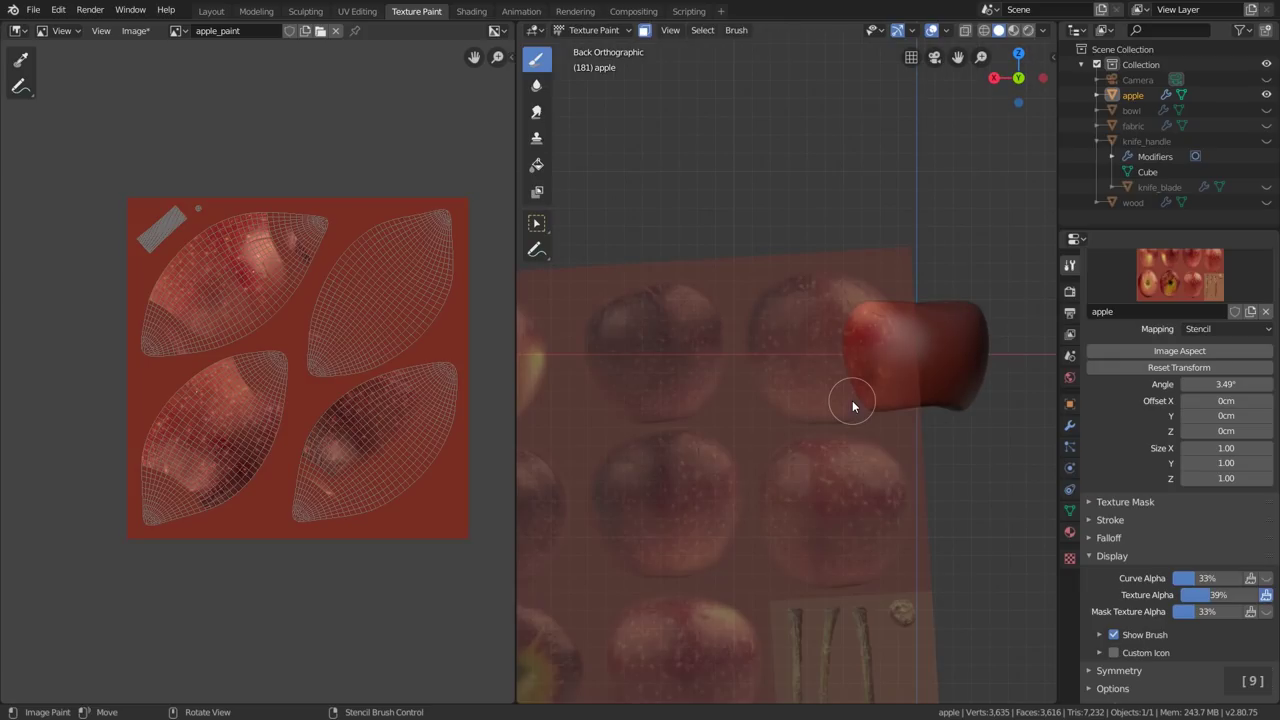
mouse_move(824, 391)
right_down()
mouse_move(908, 371)
mouse_move(991, 306)
mouse_move(1030, 372)
mouse_move(898, 406)
mouse_move(935, 398)
right_up()
key(f)
double_click(914, 385)
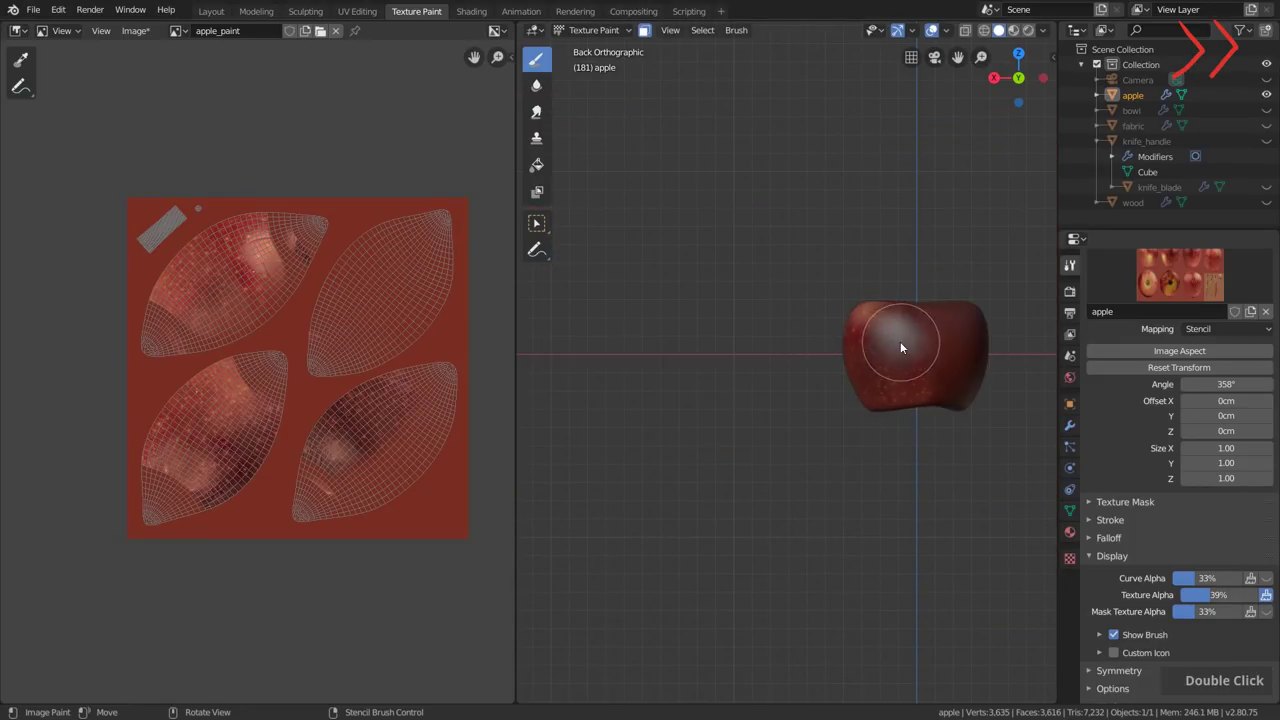
drag(946, 322, 938, 398)
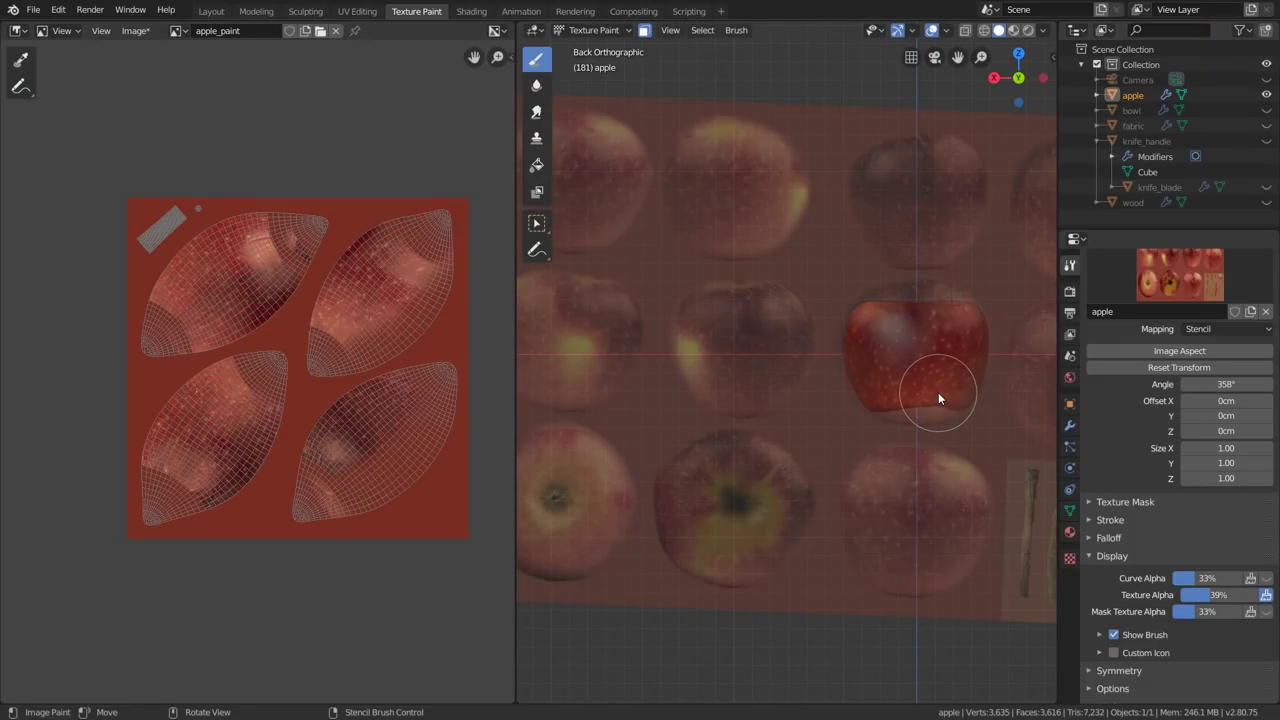
Step: From the left view, fit an apple photo over the model with the stencil angle at about 2.06° and paint the left side
key(KP_6)
key(KP_6)
key(KP_6)
key(KP_6)
key(KP_6)
key(KP_6)
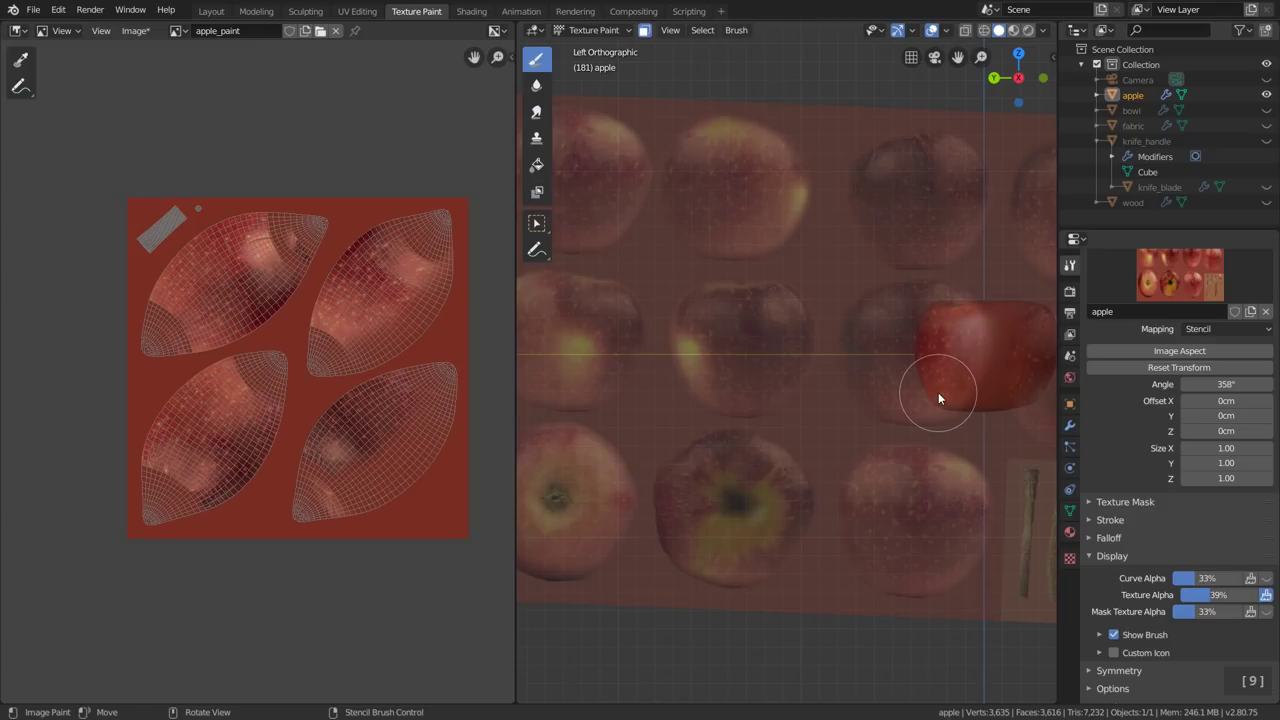
shift+right_drag(938, 398, 922, 432)
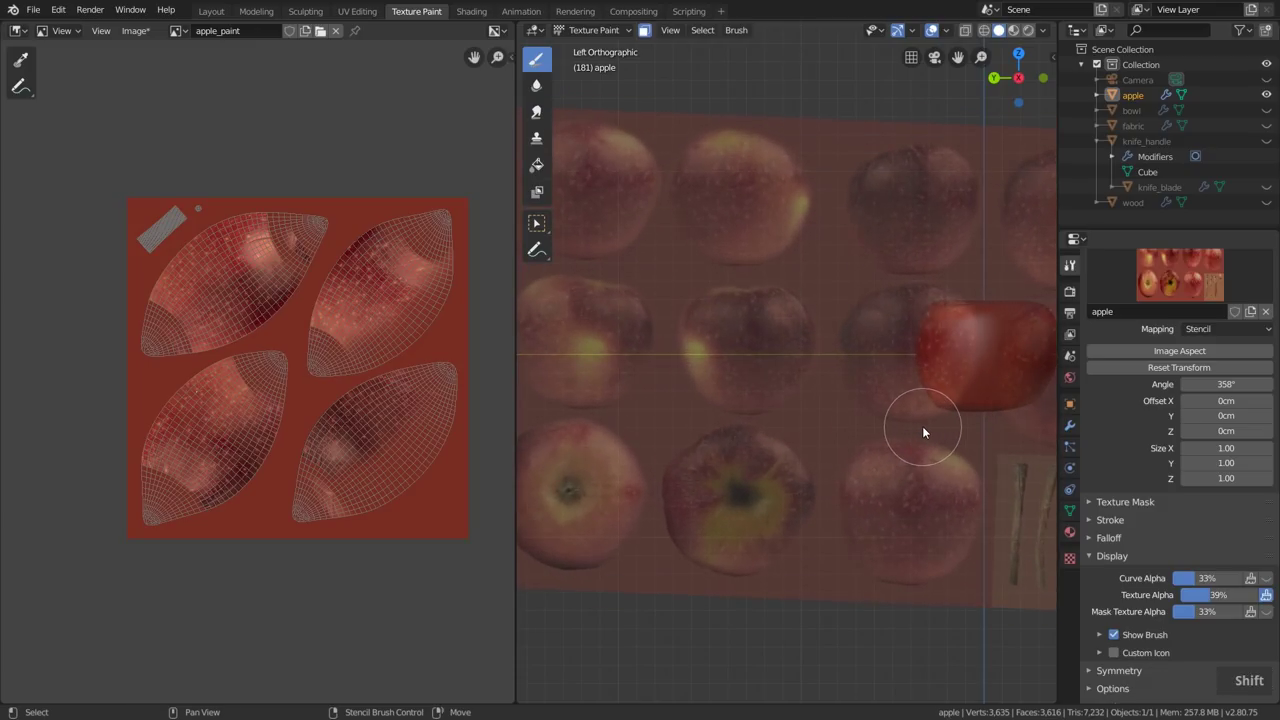
shift+middle_drag(926, 363, 737, 380)
right_drag(737, 380, 751, 406)
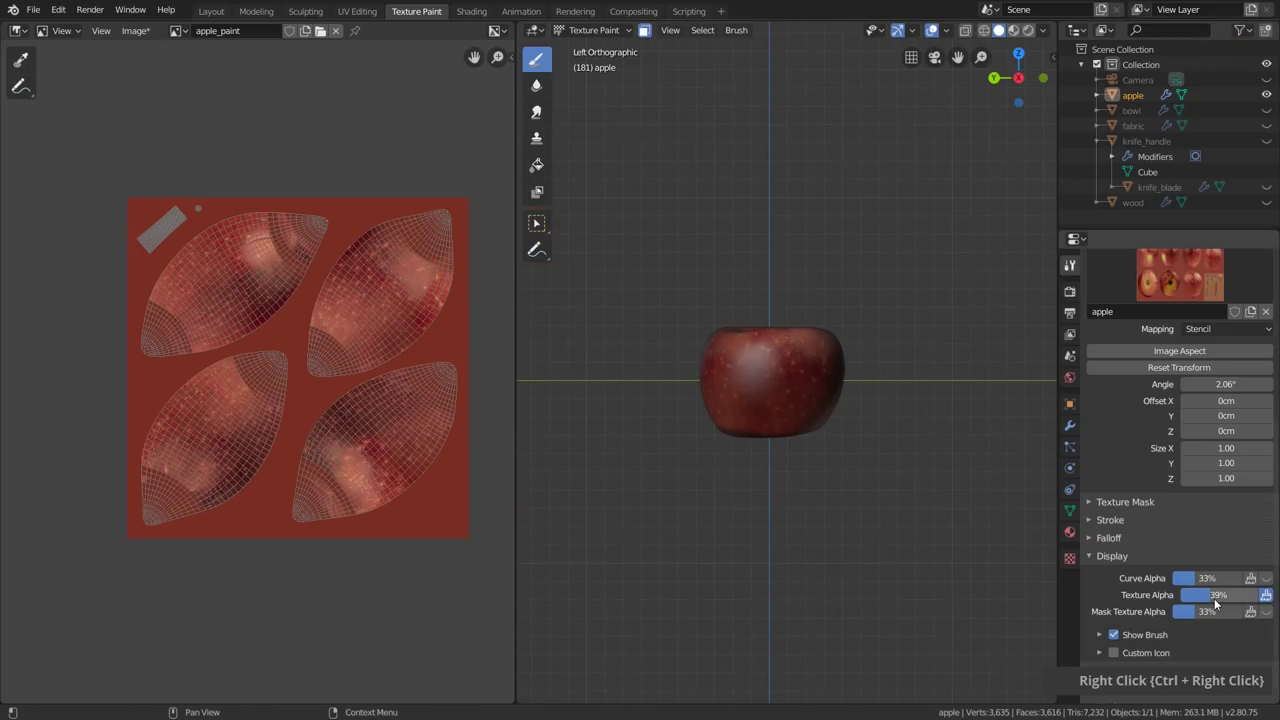
Step: Set the stencil's Texture Alpha to 0% and inspect the painted sides of the apple
drag(1216, 596, 1180, 596)
scroll(852, 392, up, 2)
middle_drag(808, 391, 886, 377)
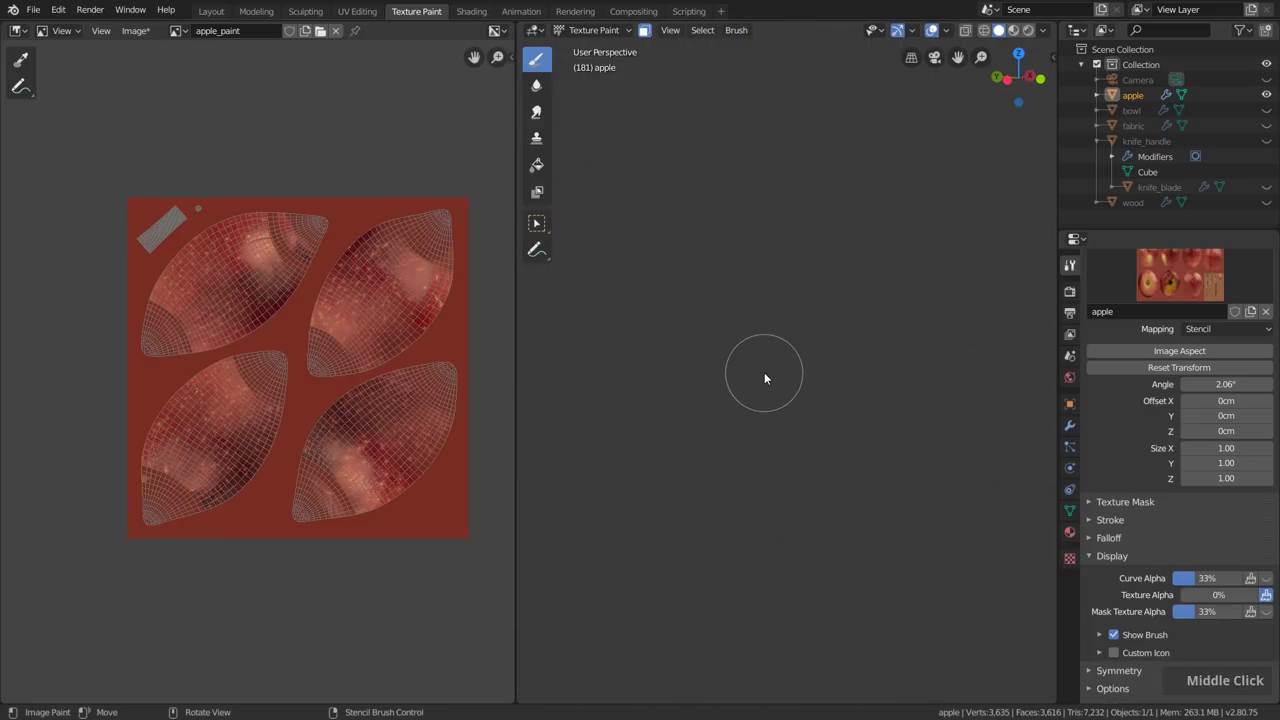
mouse_move(826, 346)
middle_down()
mouse_move(814, 367)
mouse_move(809, 352)
middle_up()
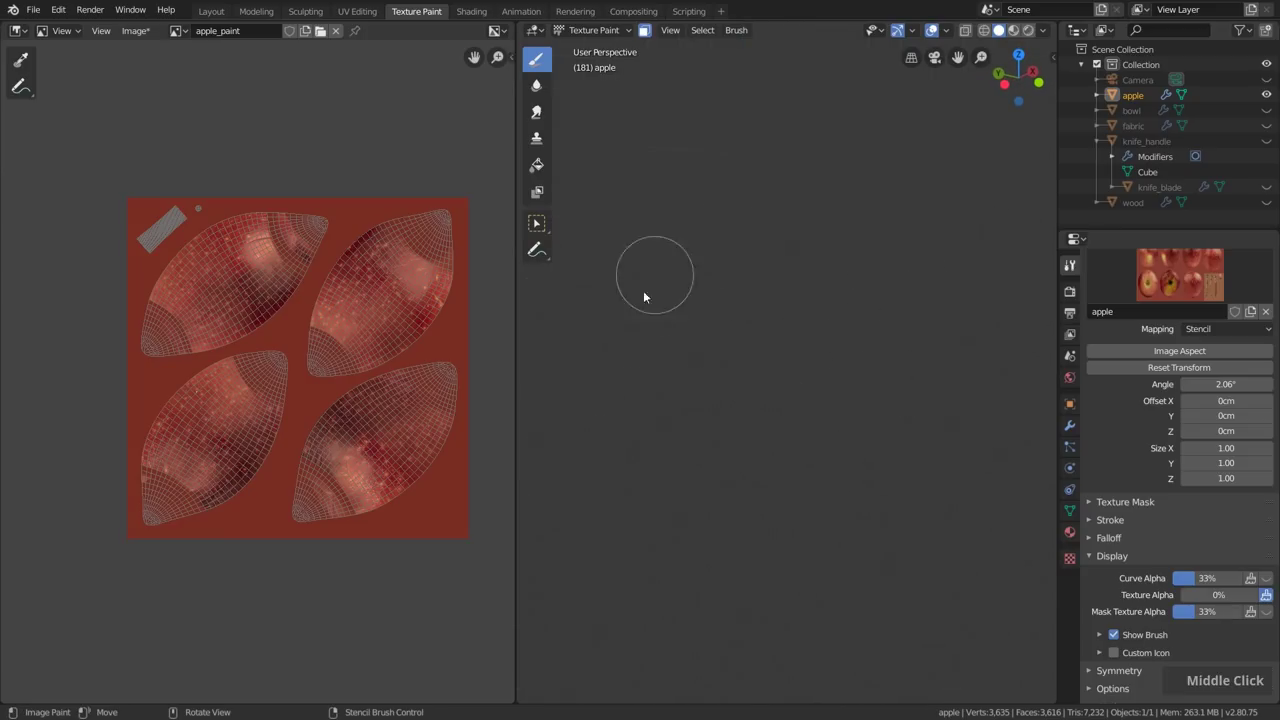
mouse_move(734, 314)
middle_down()
mouse_move(868, 345)
mouse_move(800, 371)
mouse_move(723, 323)
mouse_move(801, 486)
mouse_move(814, 449)
mouse_move(766, 443)
mouse_move(768, 421)
mouse_move(694, 383)
mouse_move(766, 372)
mouse_move(664, 400)
mouse_move(714, 405)
mouse_move(777, 443)
mouse_move(777, 406)
middle_up()
Step: From the top view, restore Texture Alpha to 39% and fit the photo with the yellow stem cavity over the apple's top
key(KP_7)
scroll(889, 376, up, 3)
shift+middle_drag(889, 376, 841, 400)
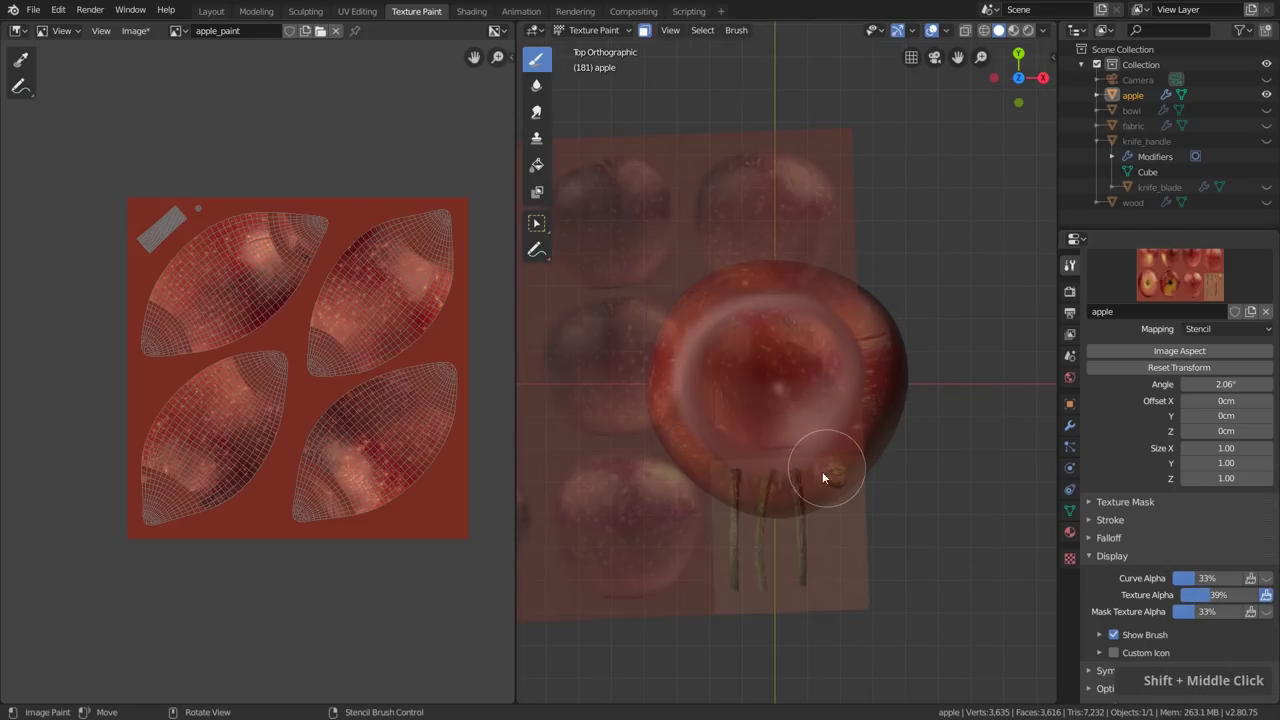
mouse_move(822, 471)
right_down()
mouse_move(934, 400)
mouse_move(796, 396)
mouse_move(890, 535)
mouse_move(876, 495)
mouse_move(922, 448)
mouse_move(960, 471)
mouse_move(937, 446)
mouse_move(933, 465)
right_up()
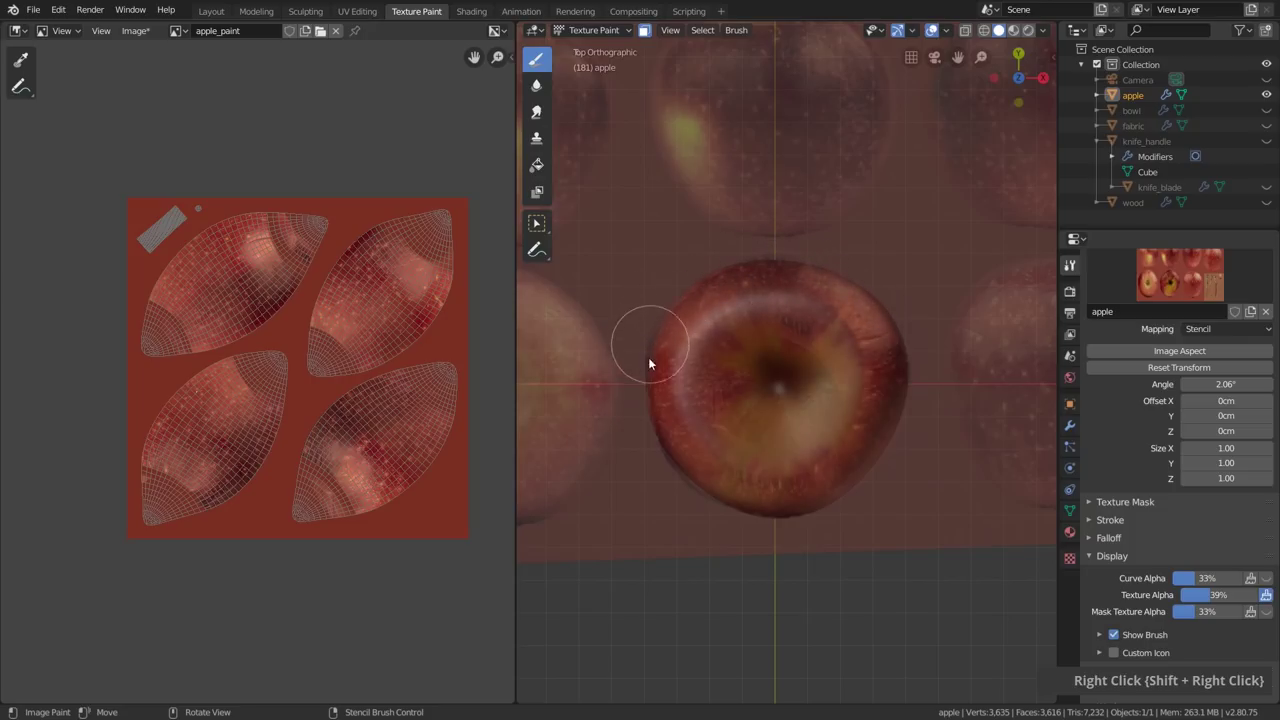
Step: Try painting the stem cavity photo onto the apple's top with a larger brush, and undo the paint after checking it
key(f)
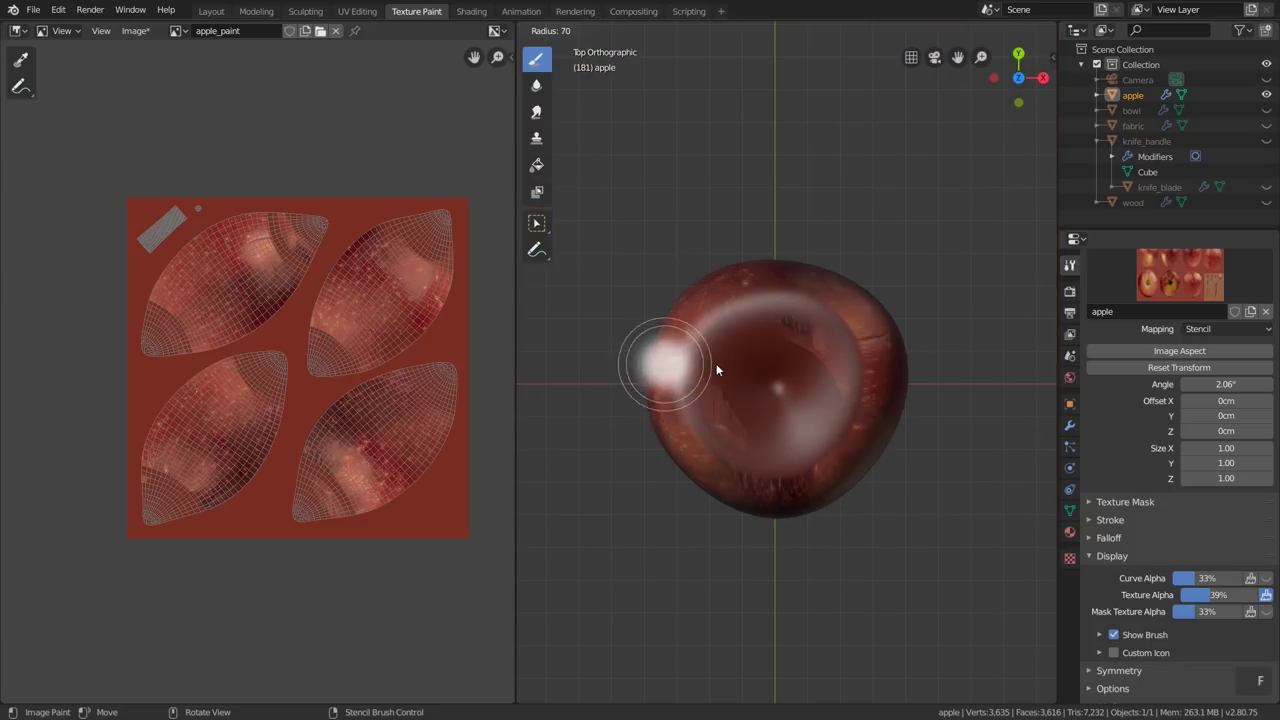
click(668, 411)
middle_drag(693, 414, 824, 445)
right_drag(824, 445, 808, 514)
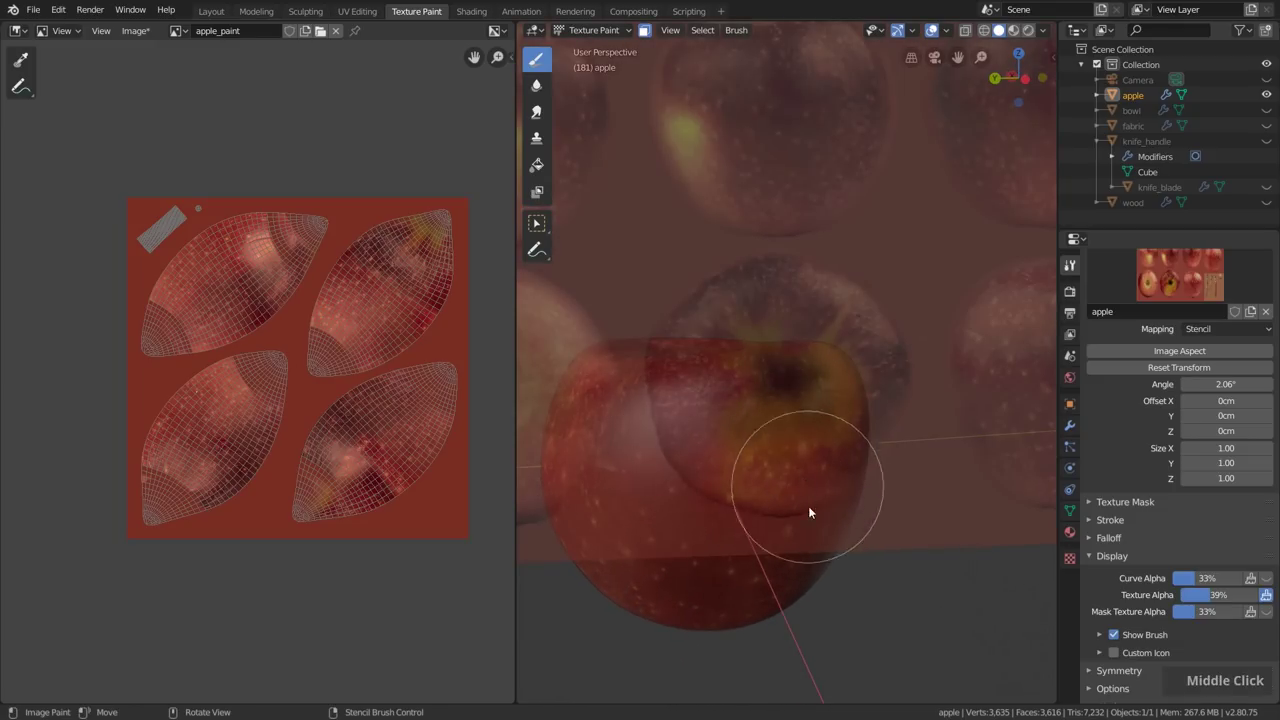
drag(1218, 595, 1150, 595)
mouse_move(804, 409)
middle_down()
mouse_move(811, 442)
mouse_move(785, 448)
mouse_move(760, 369)
middle_up()
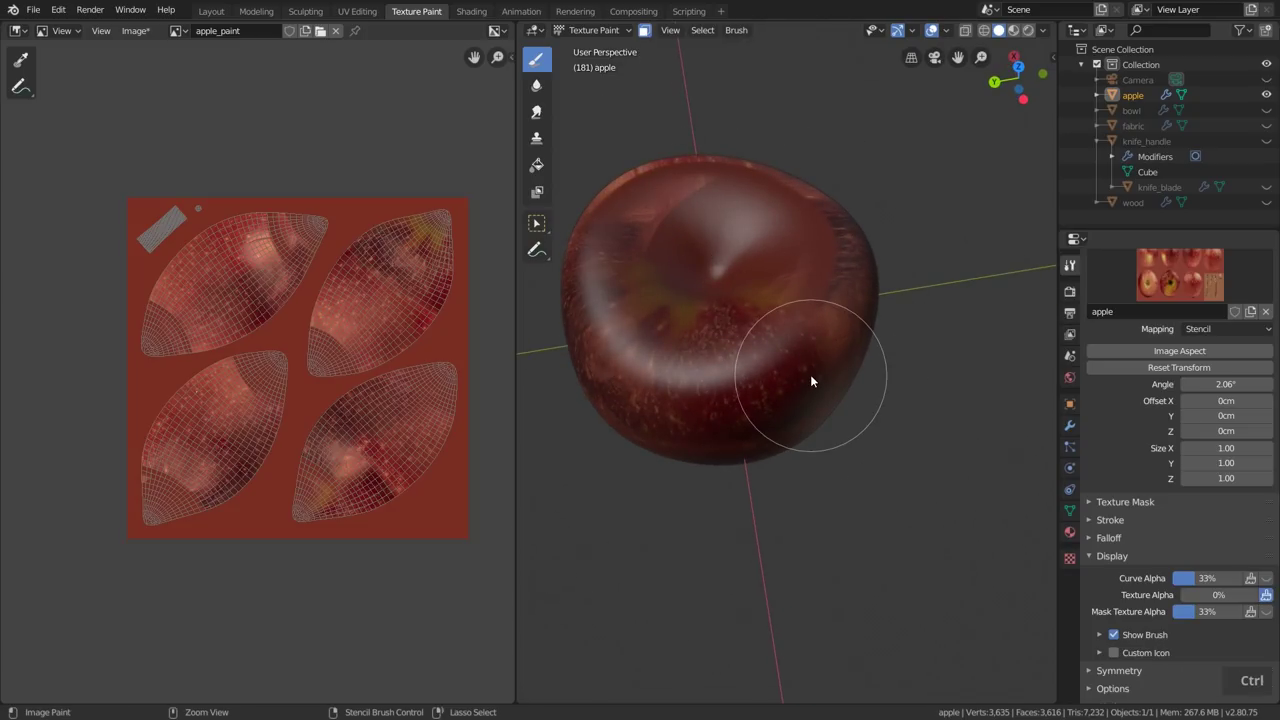
key(ctrl+2)
Step: Set Texture Alpha to 34%, refit the stem cavity photo to the top view, and paint it onto the apple's top
key(KP_7)
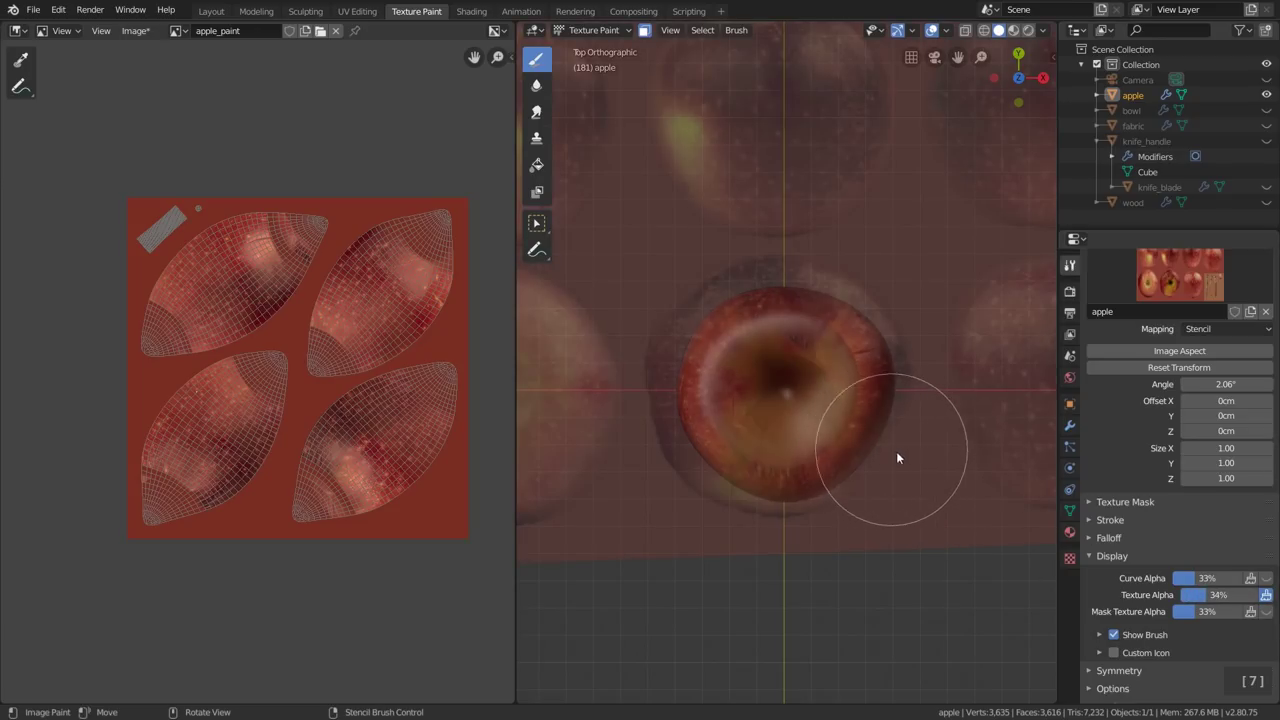
shift+right_drag(900, 460, 966, 467)
double_click(785, 374)
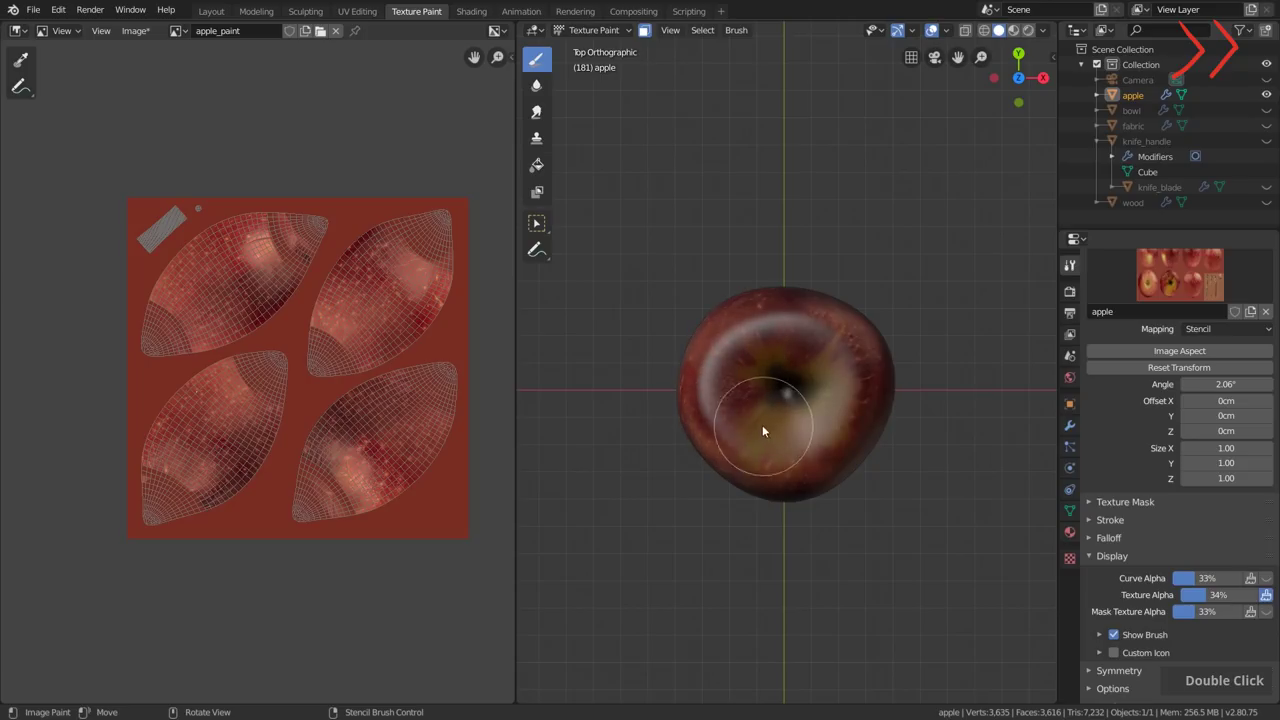
Step: From the bottom view, align the apple photo with the small green centre over the underside and paint the apple's bottom
middle_drag(766, 429, 837, 482)
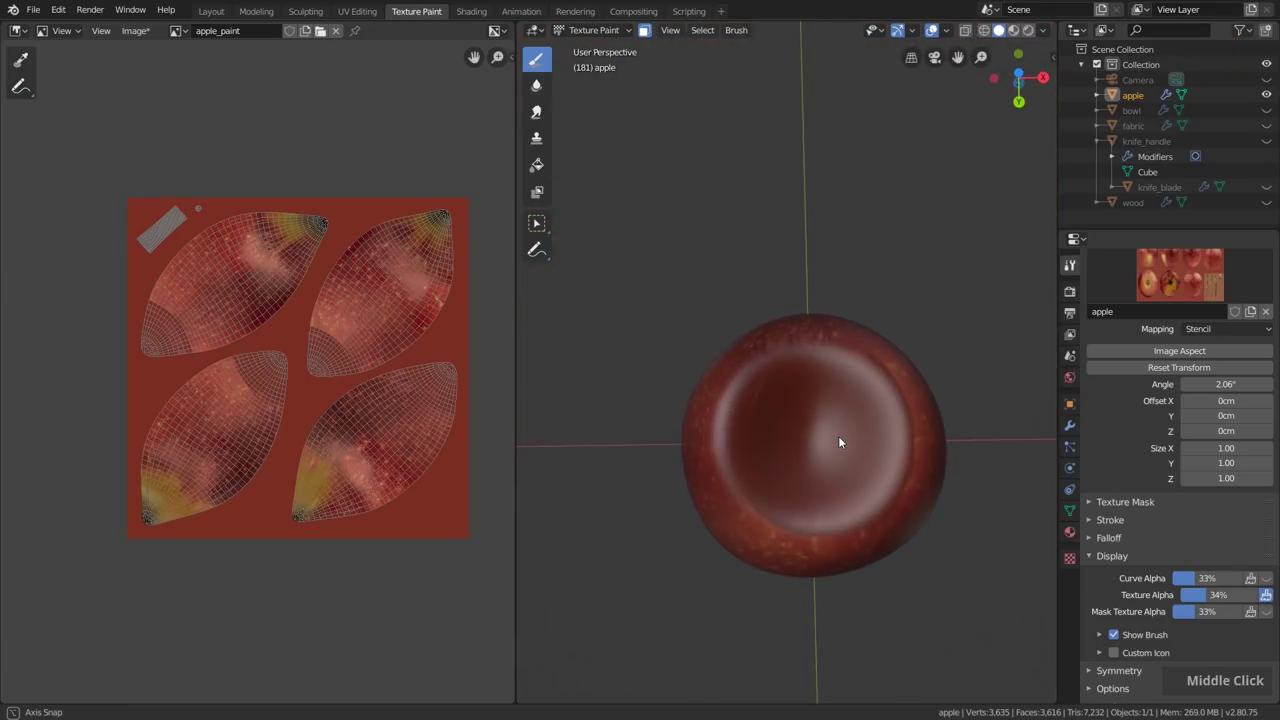
key(KP_7)
key(ctrl+KP_7)
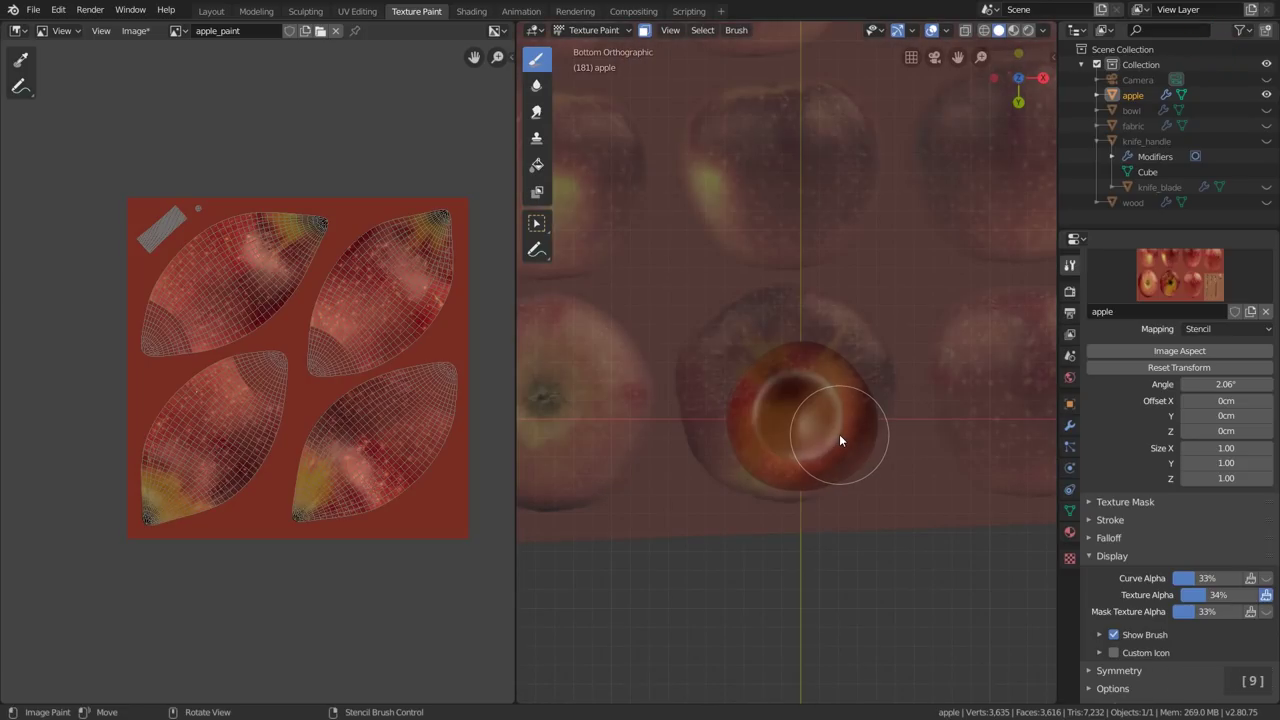
right_drag(728, 453, 1000, 500)
scroll(906, 437, up, 1)
mouse_move(775, 407)
mouse_down()
mouse_move(789, 374)
mouse_move(793, 413)
mouse_move(819, 421)
mouse_move(776, 451)
mouse_move(743, 442)
mouse_move(738, 393)
mouse_up()
Step: View the apple from a low angle, fit a speckled apple photo over it at 354°, and paint over the side
middle_drag(740, 400, 1010, 483)
mouse_move(859, 416)
middle_down()
mouse_move(881, 415)
mouse_move(895, 440)
mouse_move(880, 455)
mouse_move(854, 397)
middle_up()
mouse_move(854, 397)
right_down()
mouse_move(891, 366)
mouse_move(854, 377)
mouse_move(831, 437)
mouse_move(771, 457)
mouse_move(926, 480)
mouse_move(888, 479)
mouse_move(978, 435)
mouse_move(809, 366)
right_up()
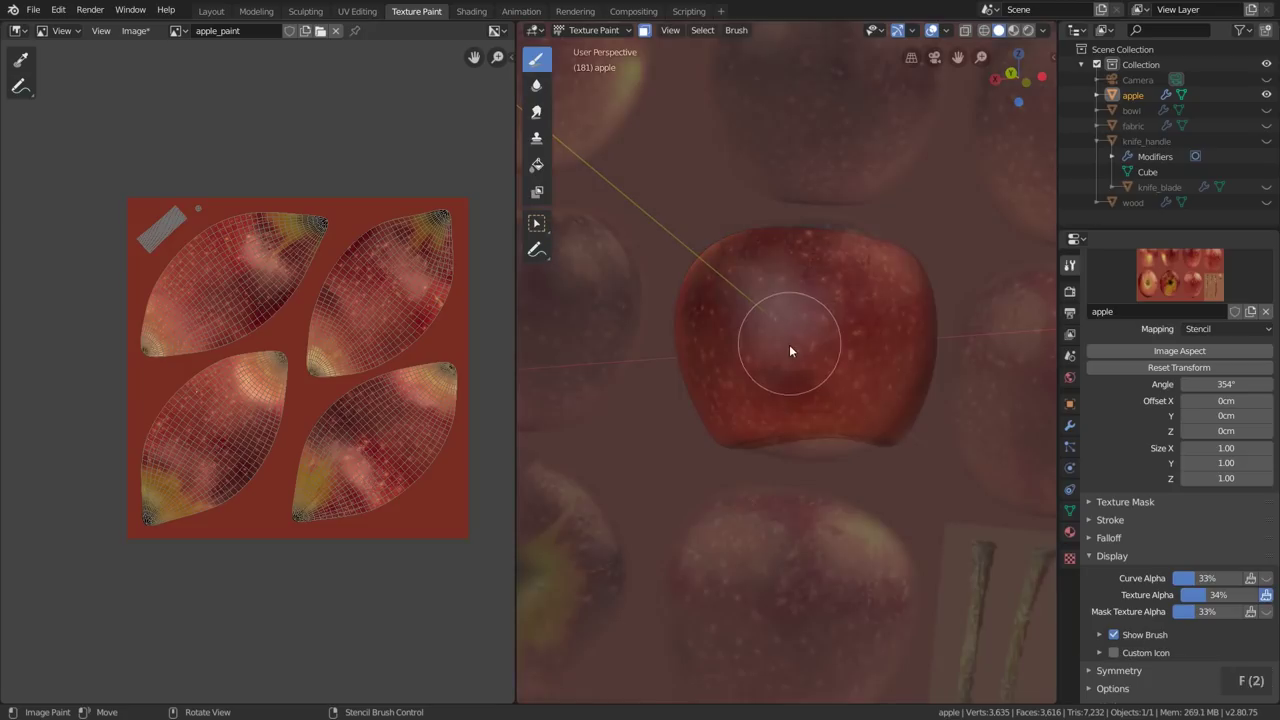
drag(789, 344, 764, 375)
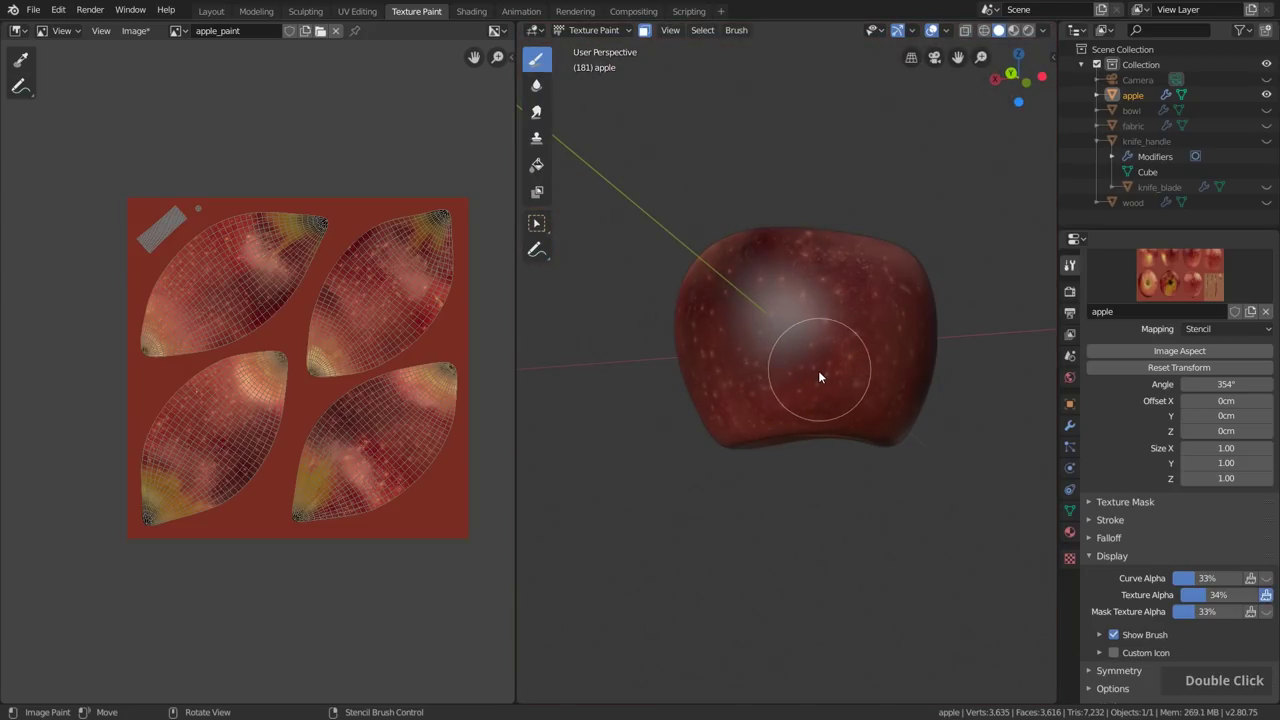
Step: Set the stencil's Texture Alpha to 0% and check the painted apple from several angles
middle_drag(818, 370, 847, 432)
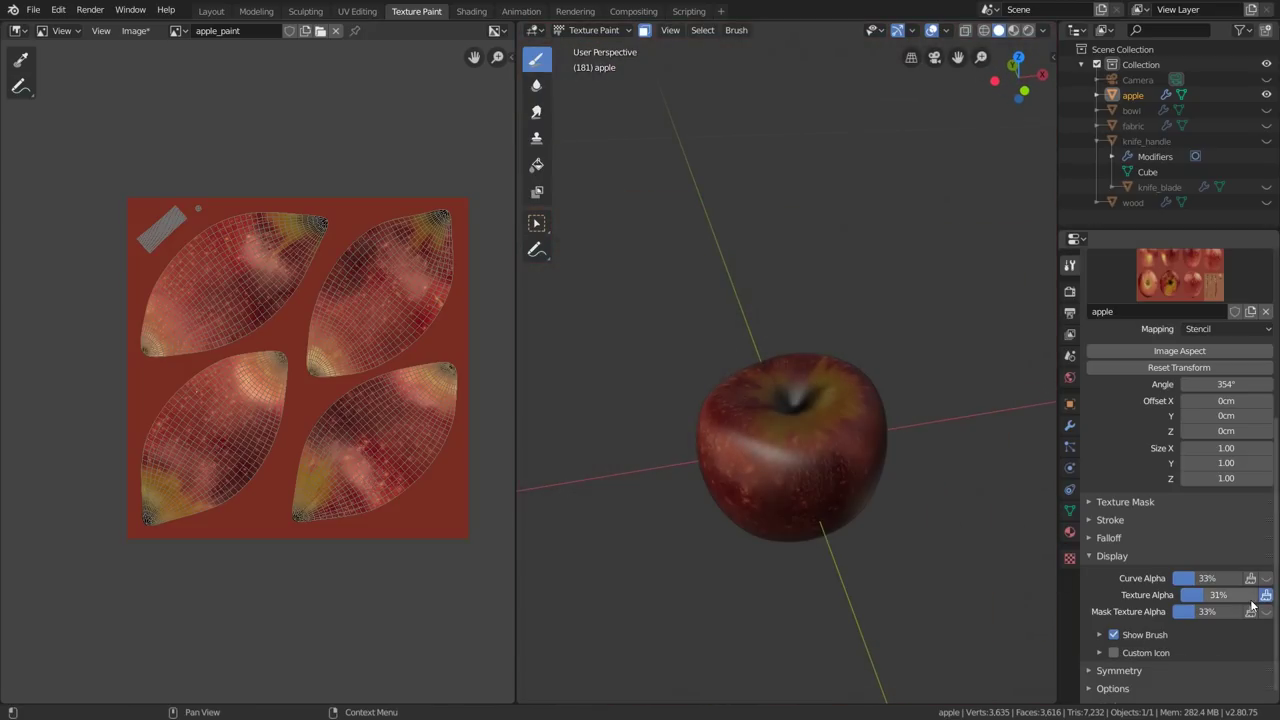
drag(1225, 595, 1188, 595)
middle_drag(780, 429, 764, 367)
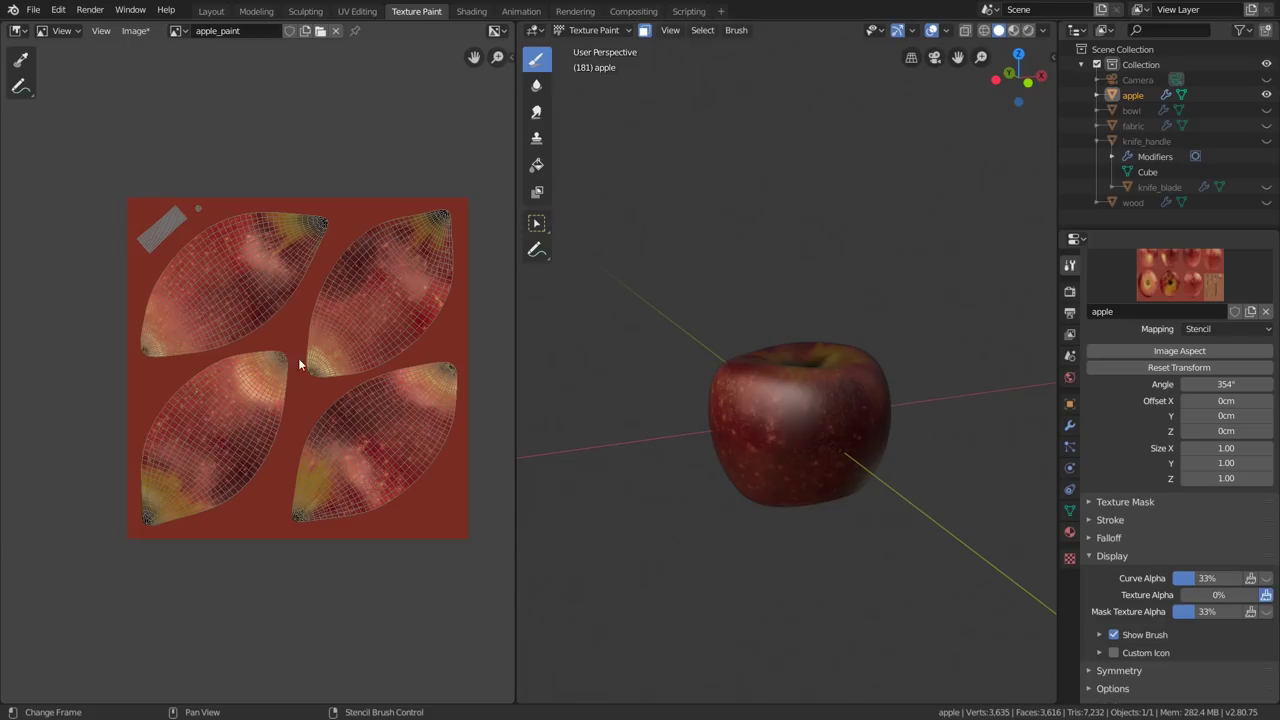
Step: Save the painted texture as apple_paint.png in the tex folder and save the project file
click(135, 30)
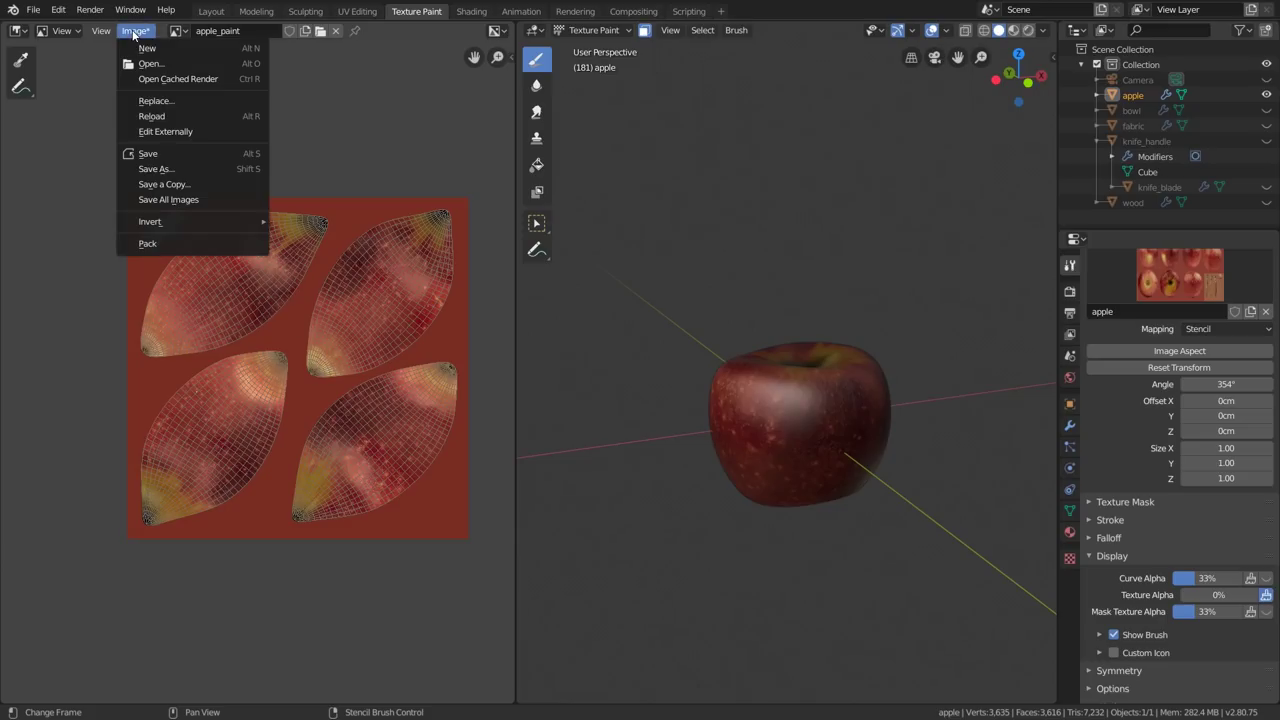
click(160, 168)
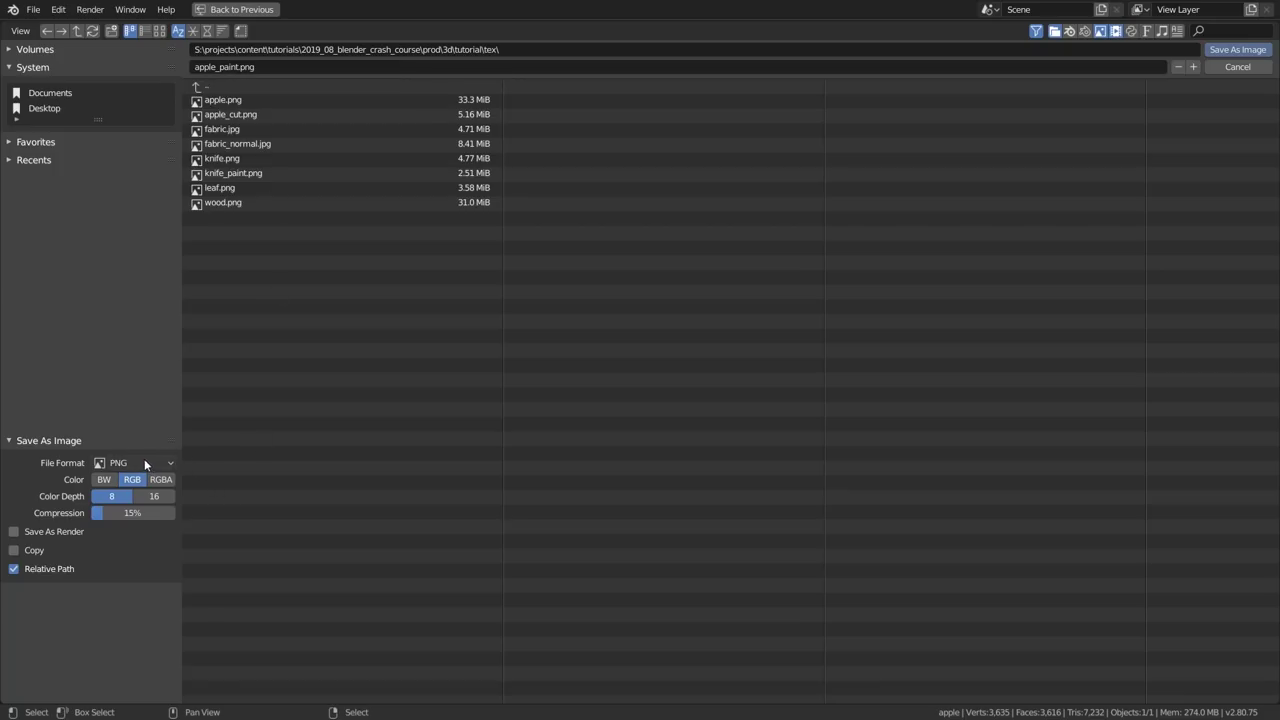
double_click(1227, 50)
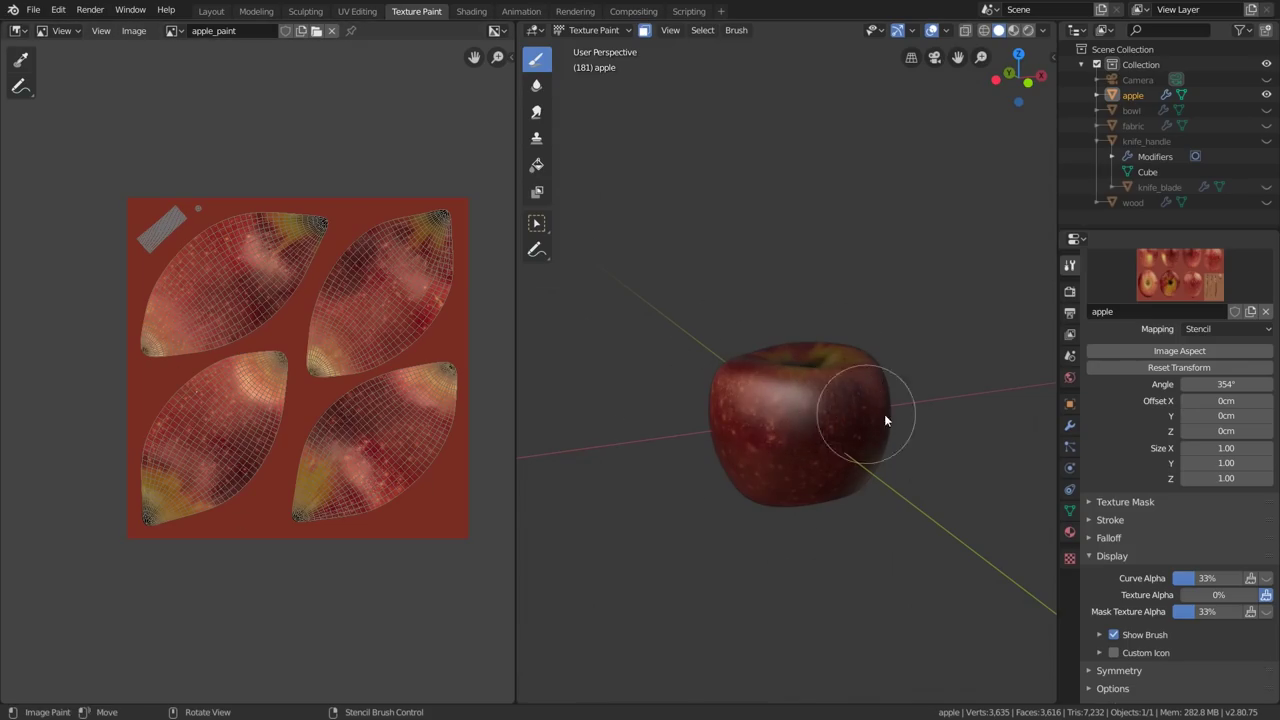
key(ctrl+s)
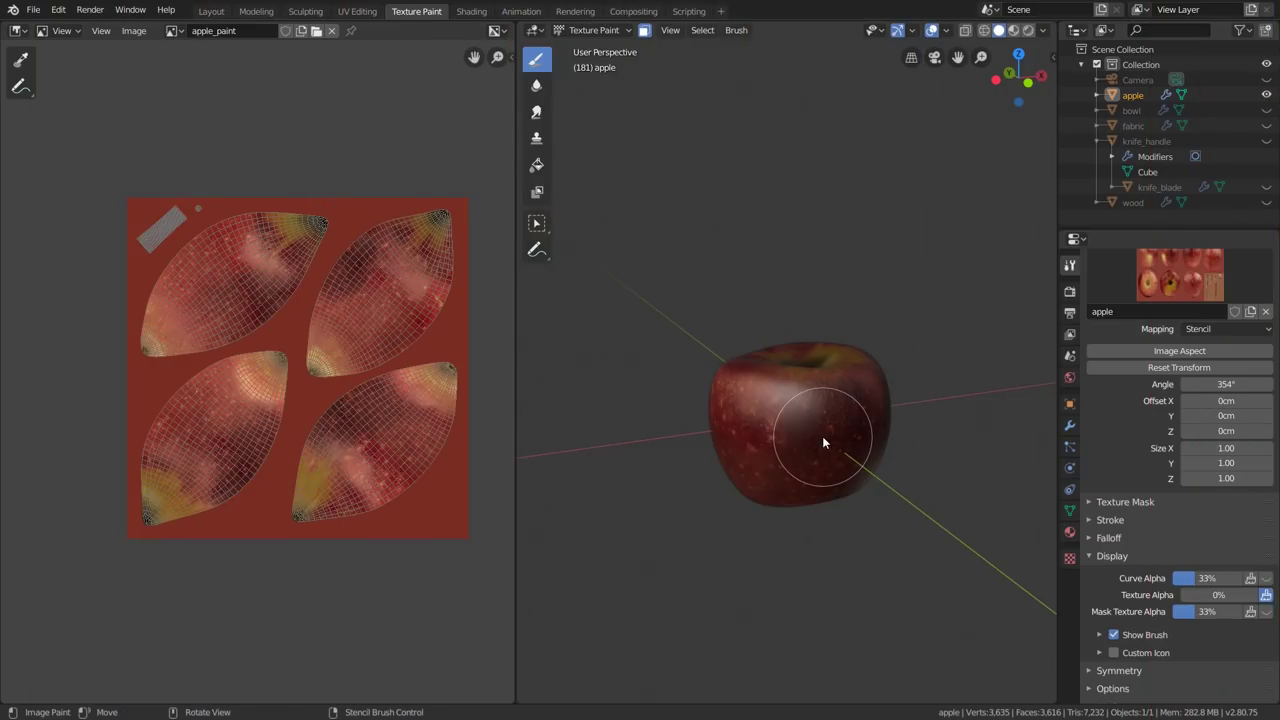
Step: Reveal the apple's hidden stem faces
key(alt)
key(alt+h)
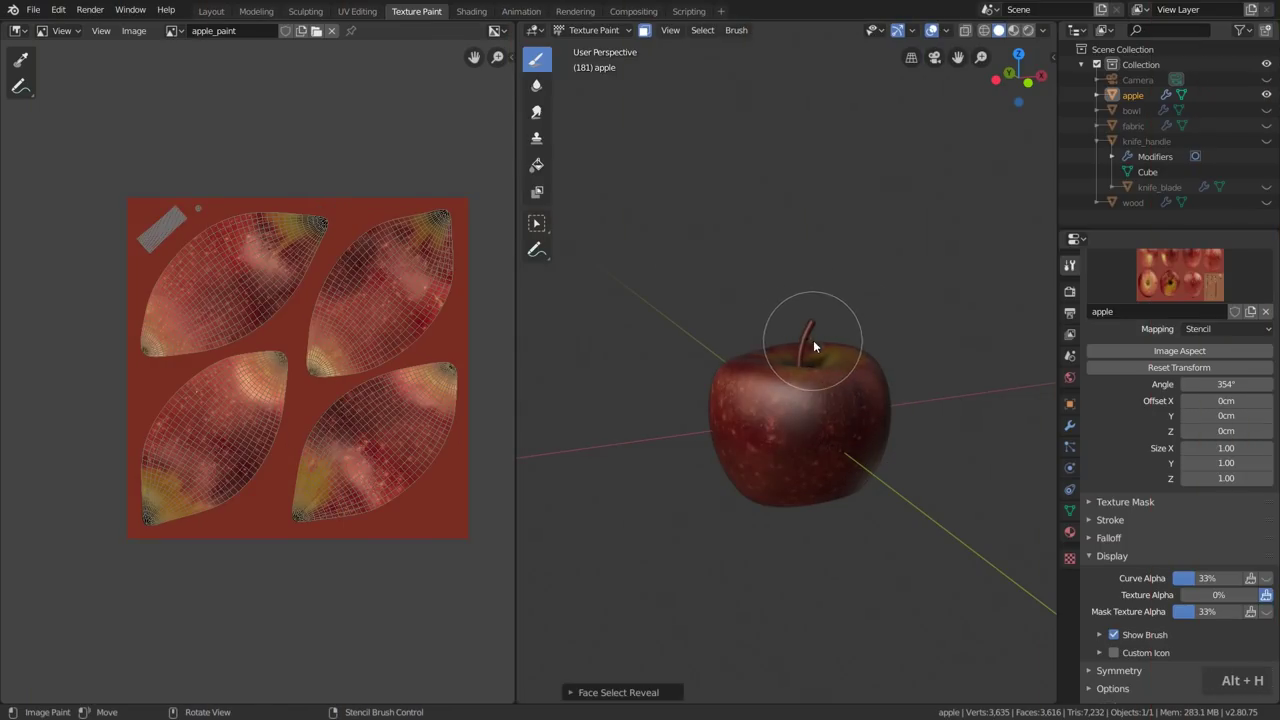
Step: Clear the face selection and select two linked sections of the apple body in the paint mask
key(alt+a)
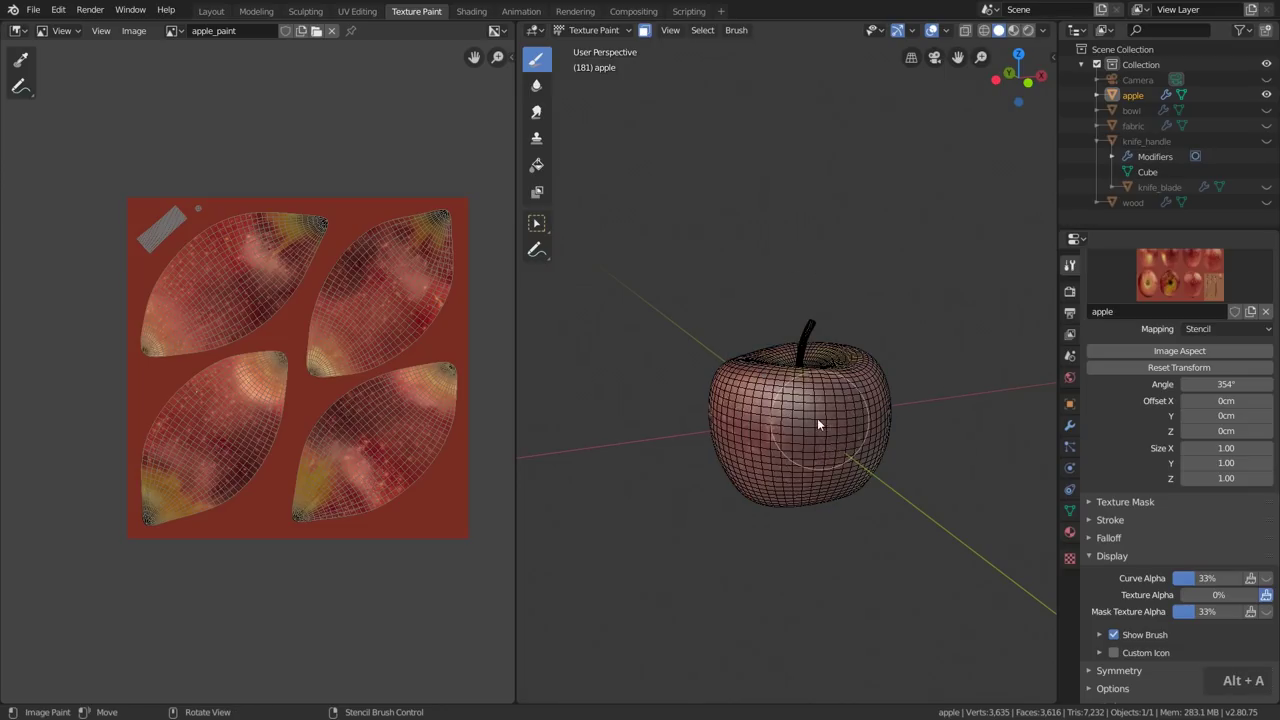
key(l)
mouse_move(806, 417)
middle_down()
mouse_move(845, 410)
mouse_move(791, 410)
middle_up()
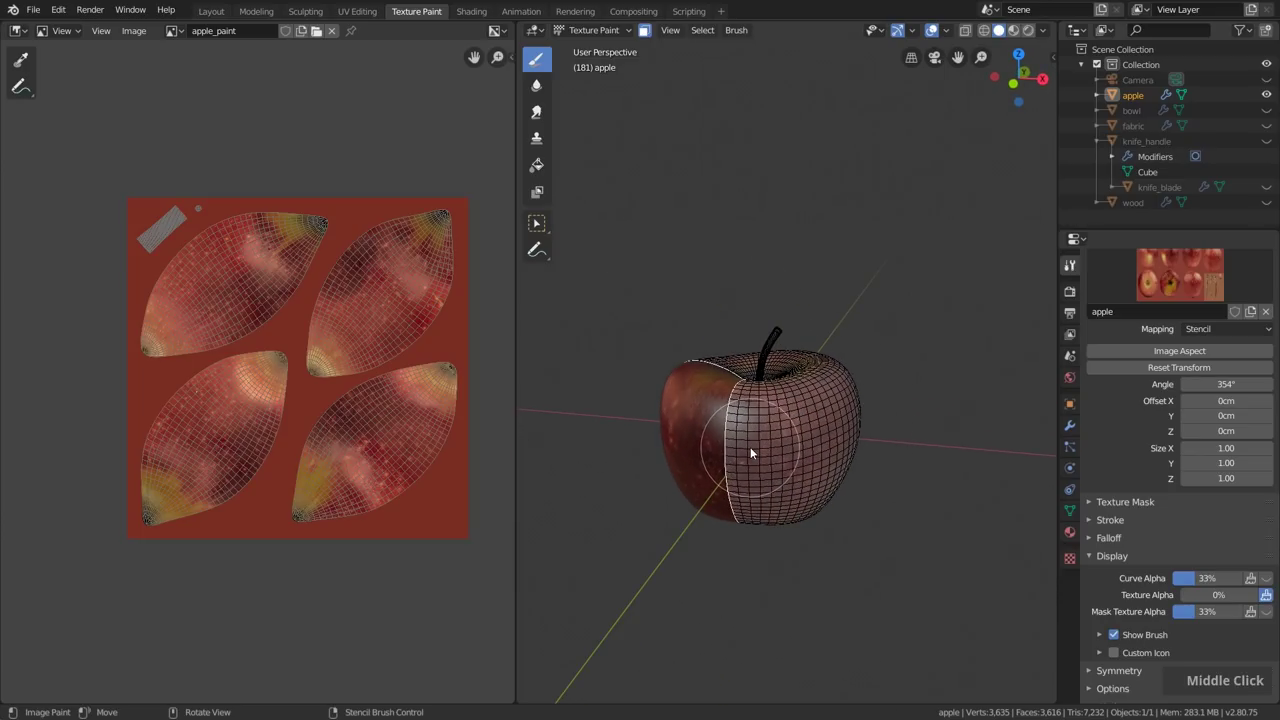
key(l)
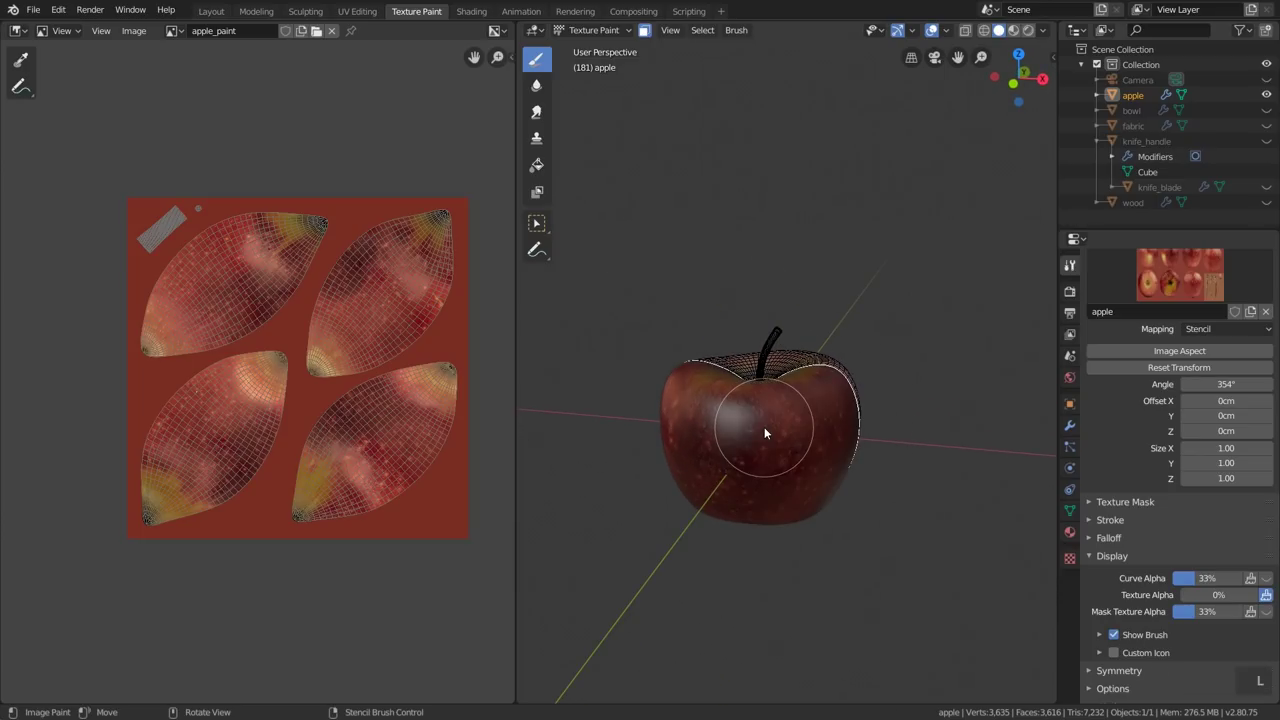
middle_drag(772, 432, 766, 449)
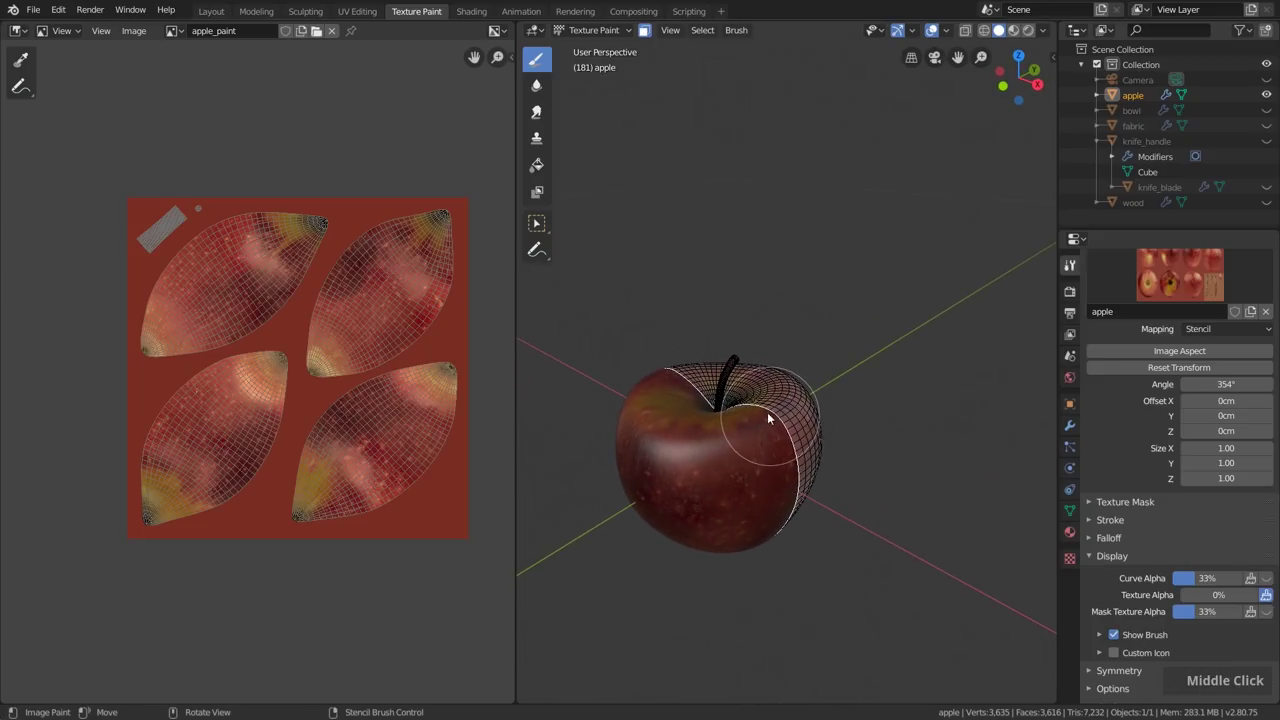
middle_drag(664, 490, 641, 490)
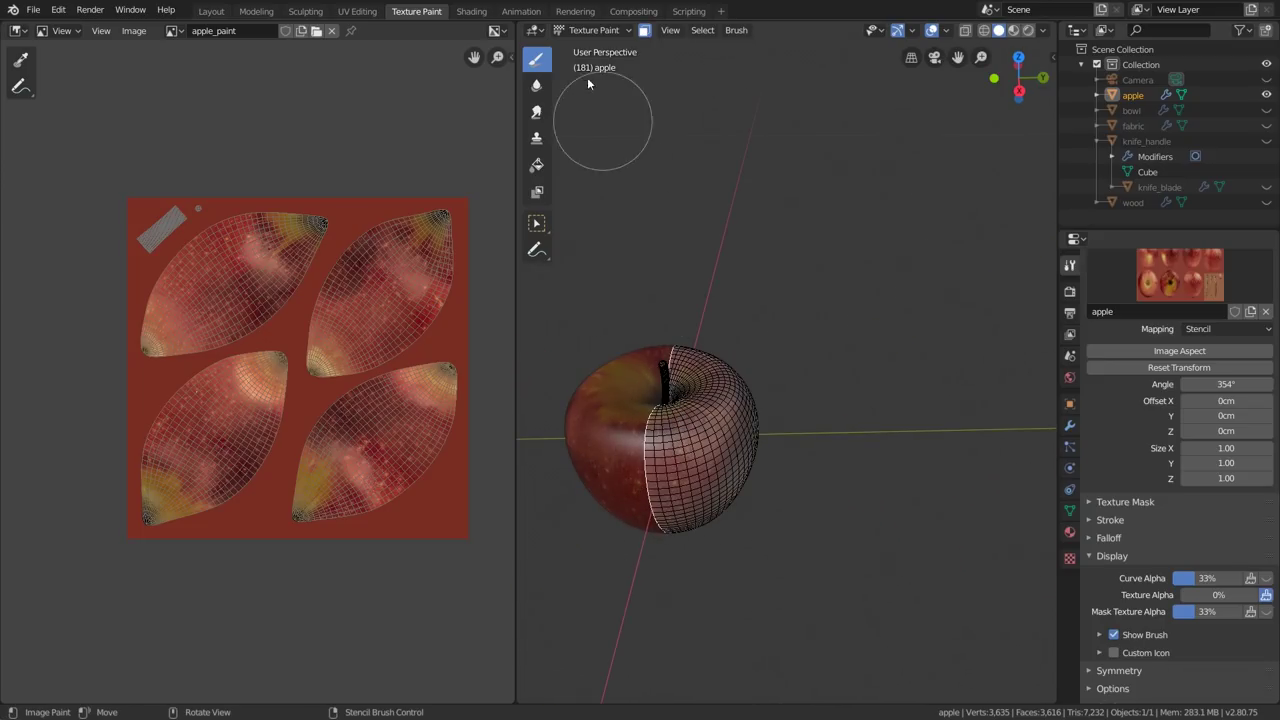
Step: Switch to Edit Mode and select only the whole apple body as linked vertices, leaving out the stem
click(590, 30)
click(590, 64)
scroll(706, 457, up, 2)
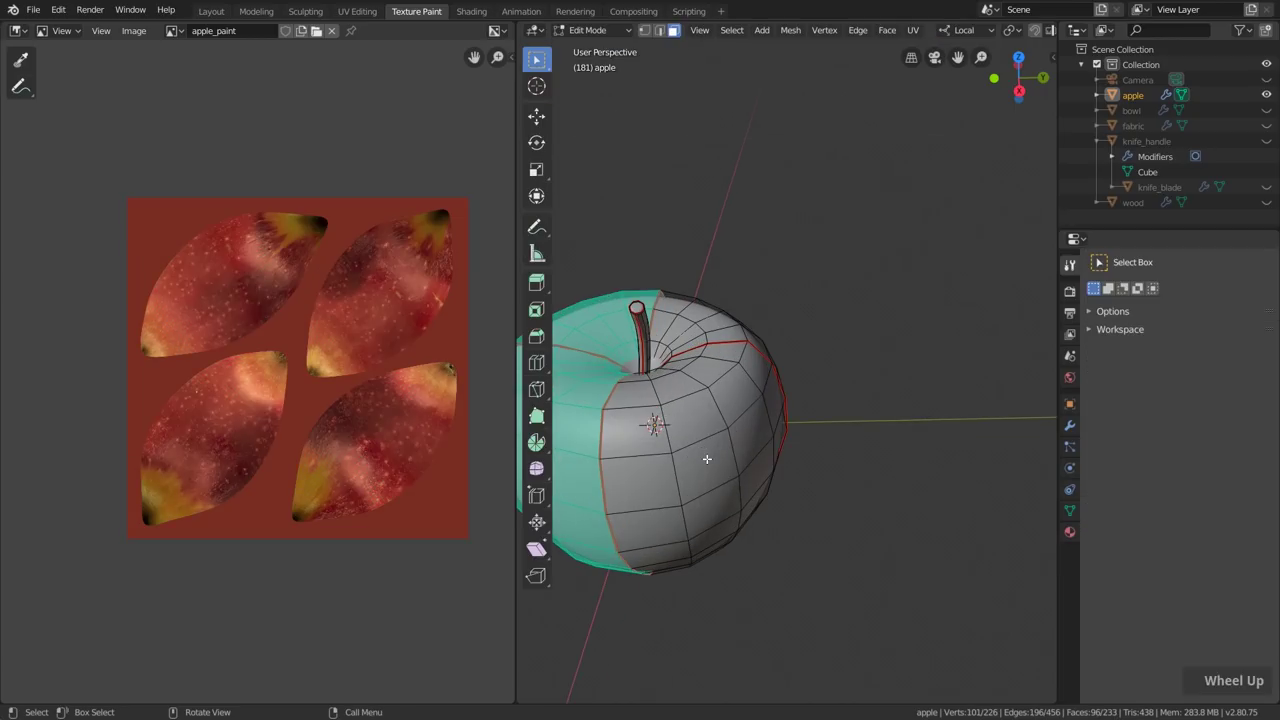
middle_drag(706, 457, 706, 490)
key(l)
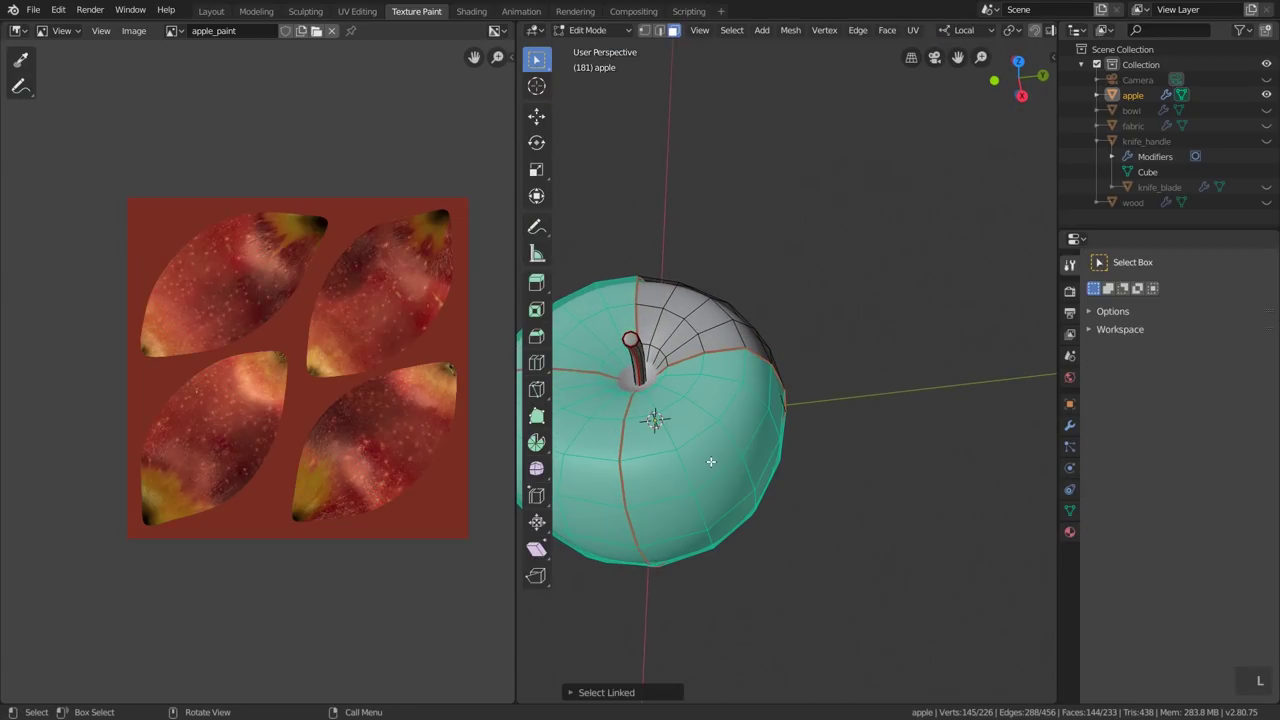
scroll(710, 461, down, 2)
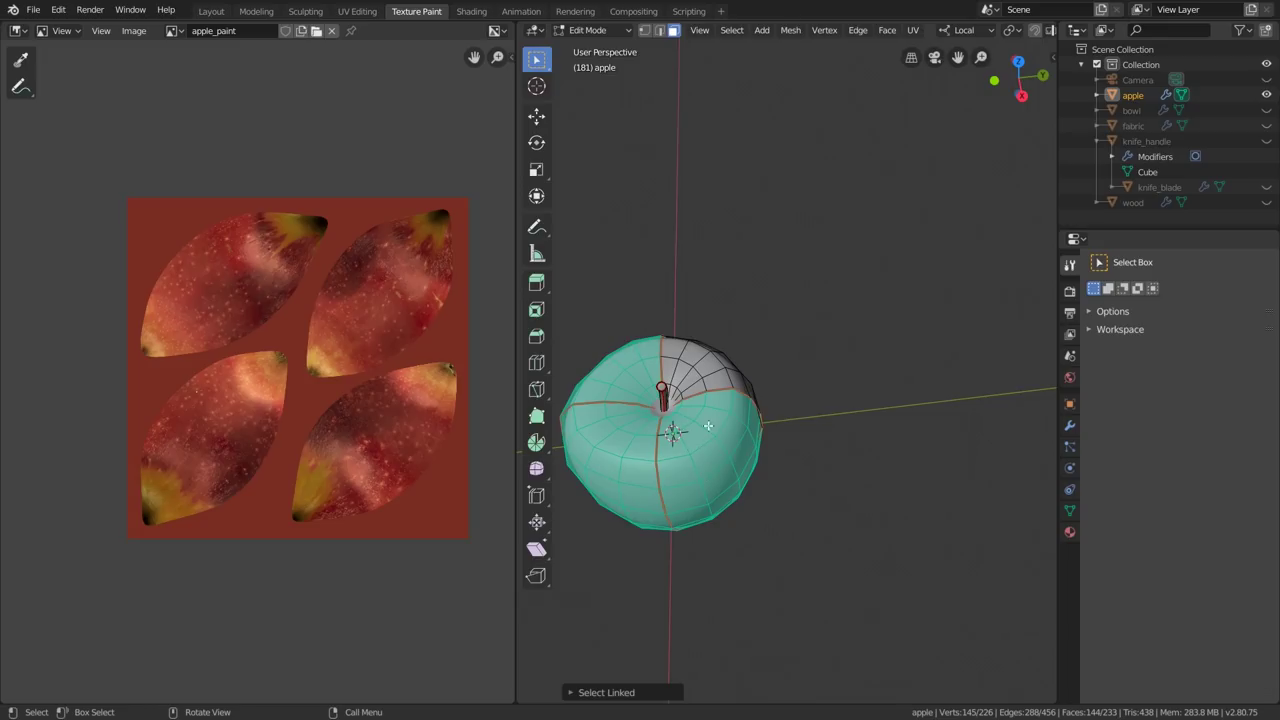
click(645, 31)
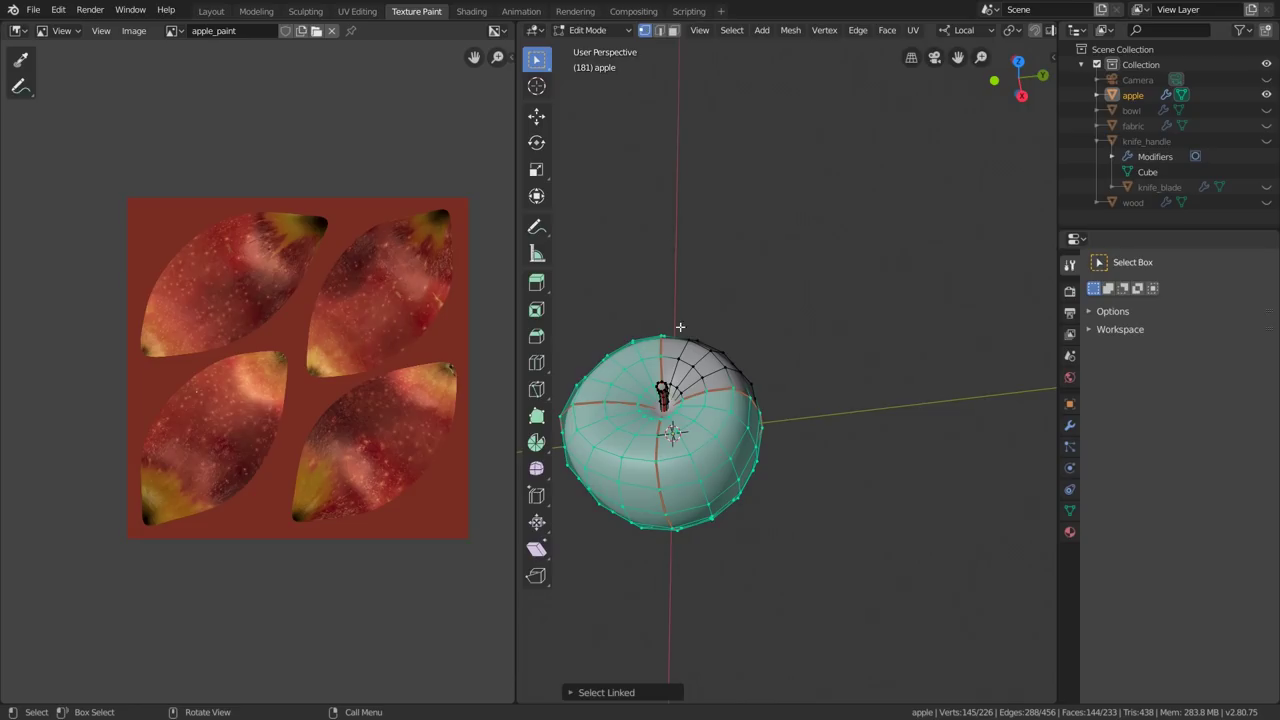
click(798, 281)
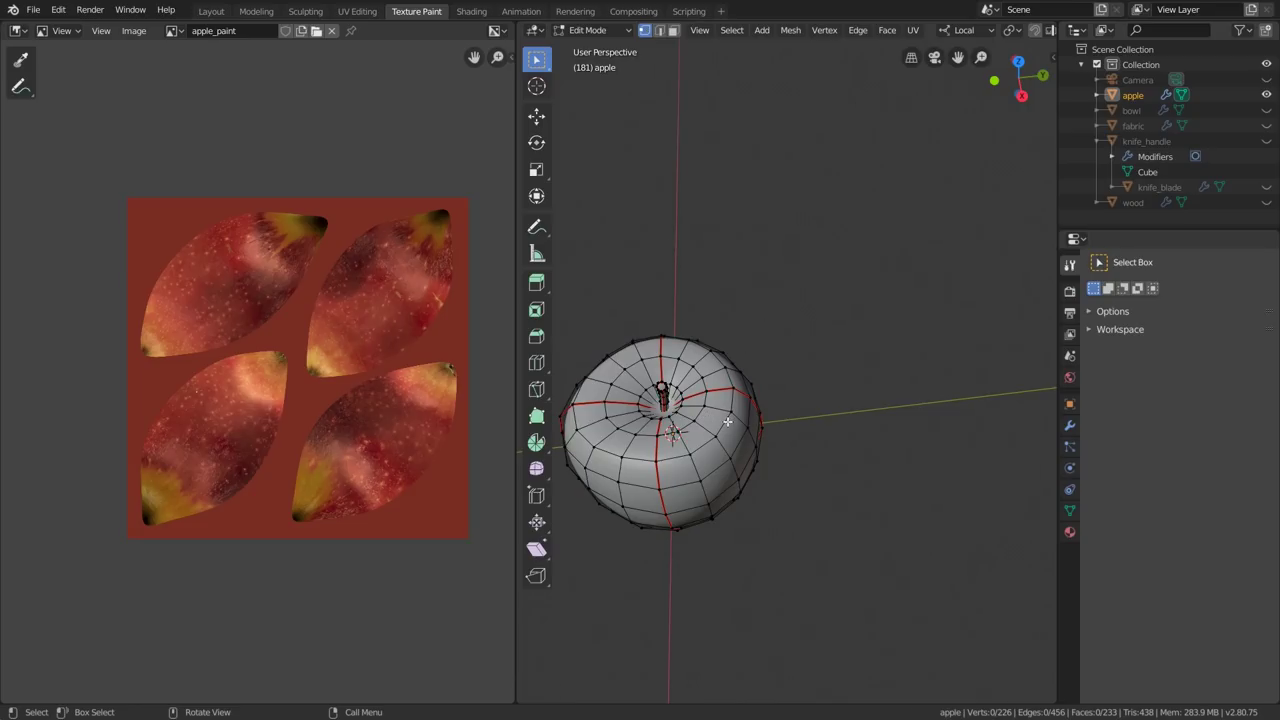
key(l)
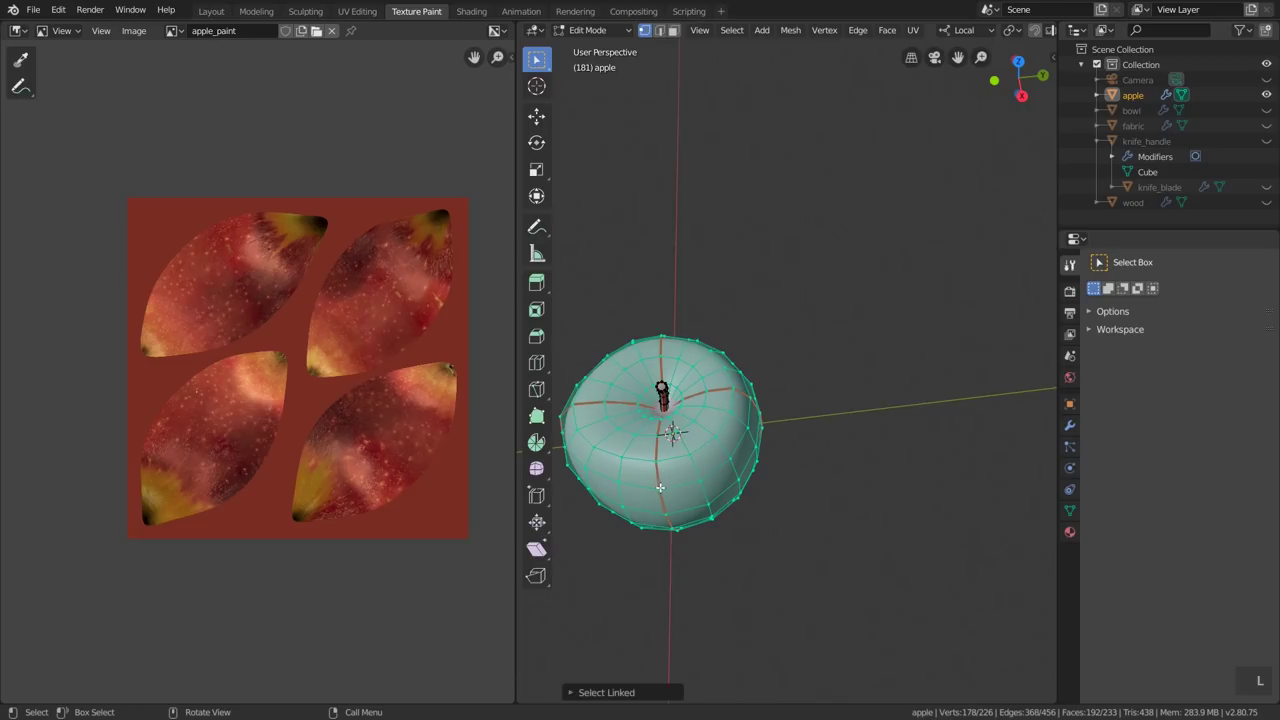
Step: Restore face selection, return to Texture Paint mode, and hide the selected apple body faces
click(673, 30)
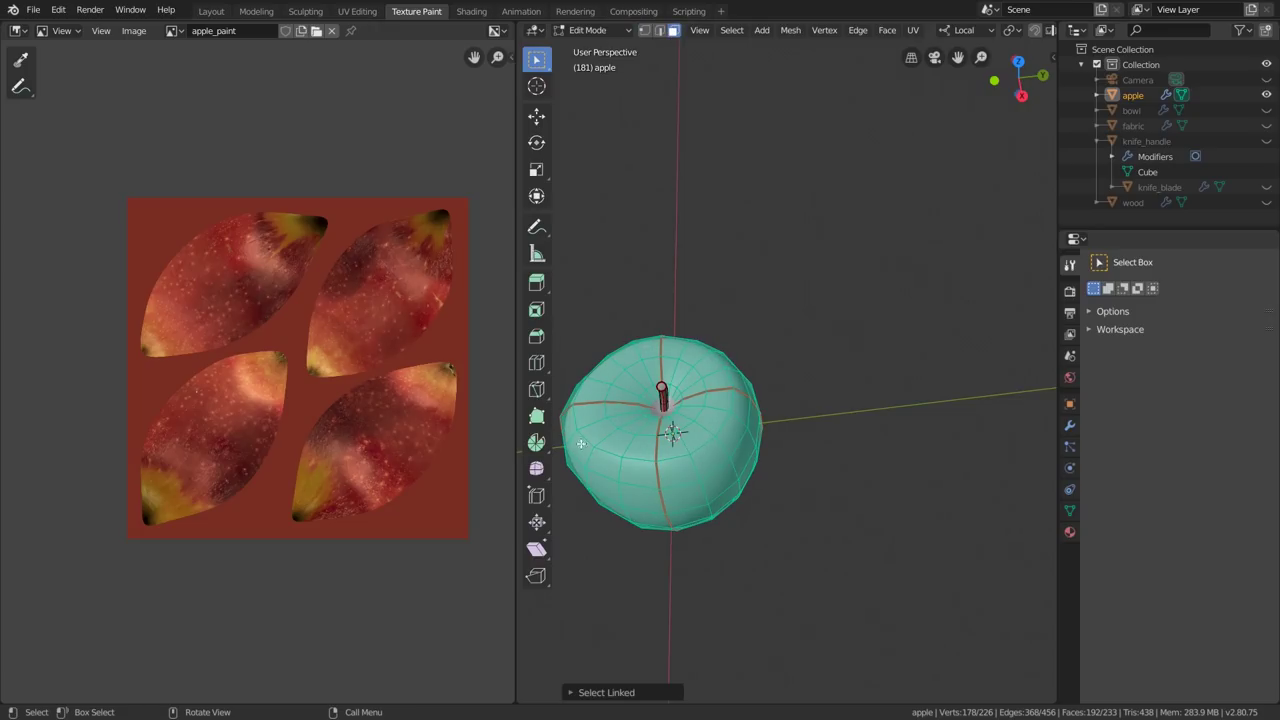
click(596, 30)
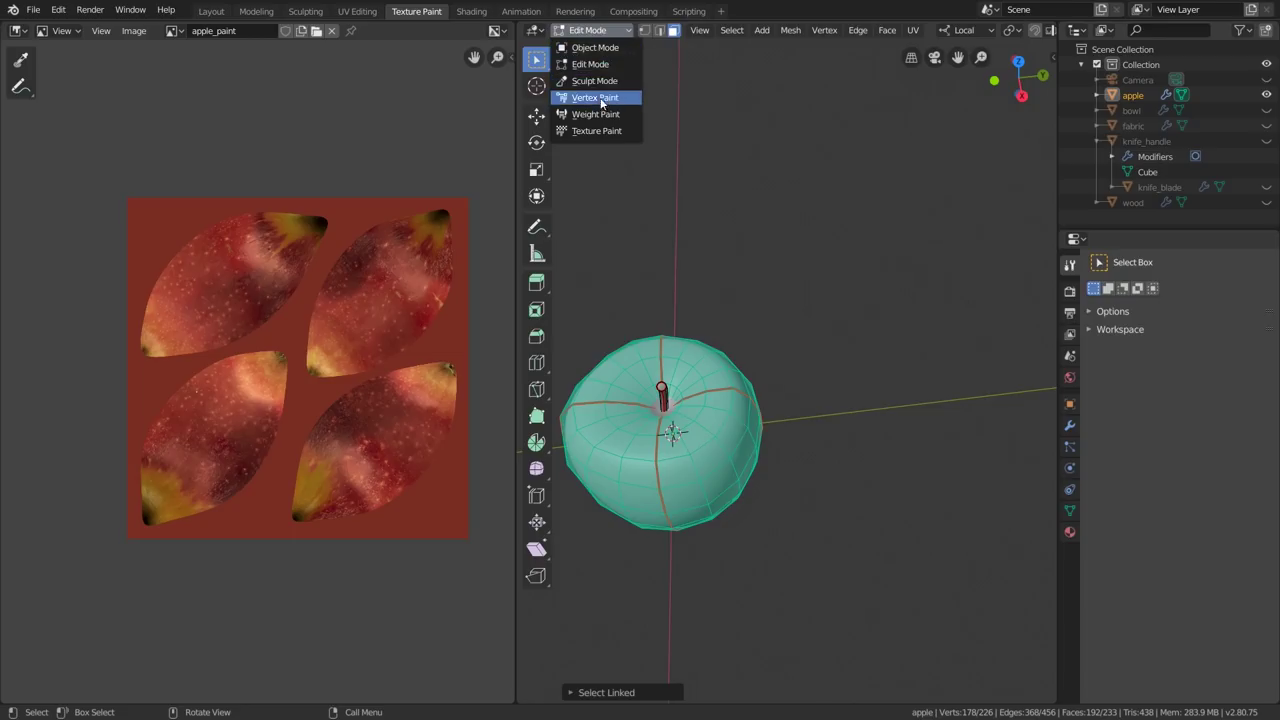
click(600, 131)
scroll(719, 393, up, 3)
mouse_move(719, 393)
middle_down()
mouse_move(812, 361)
mouse_move(793, 363)
middle_up()
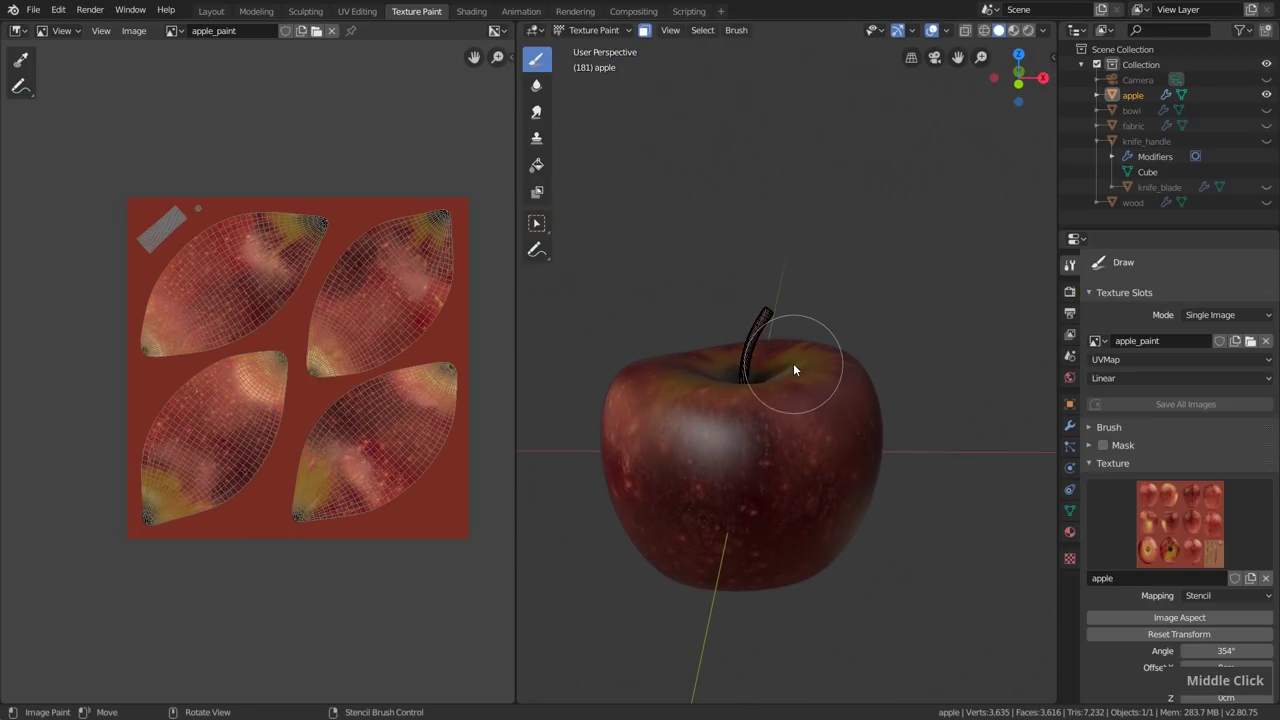
key(h)
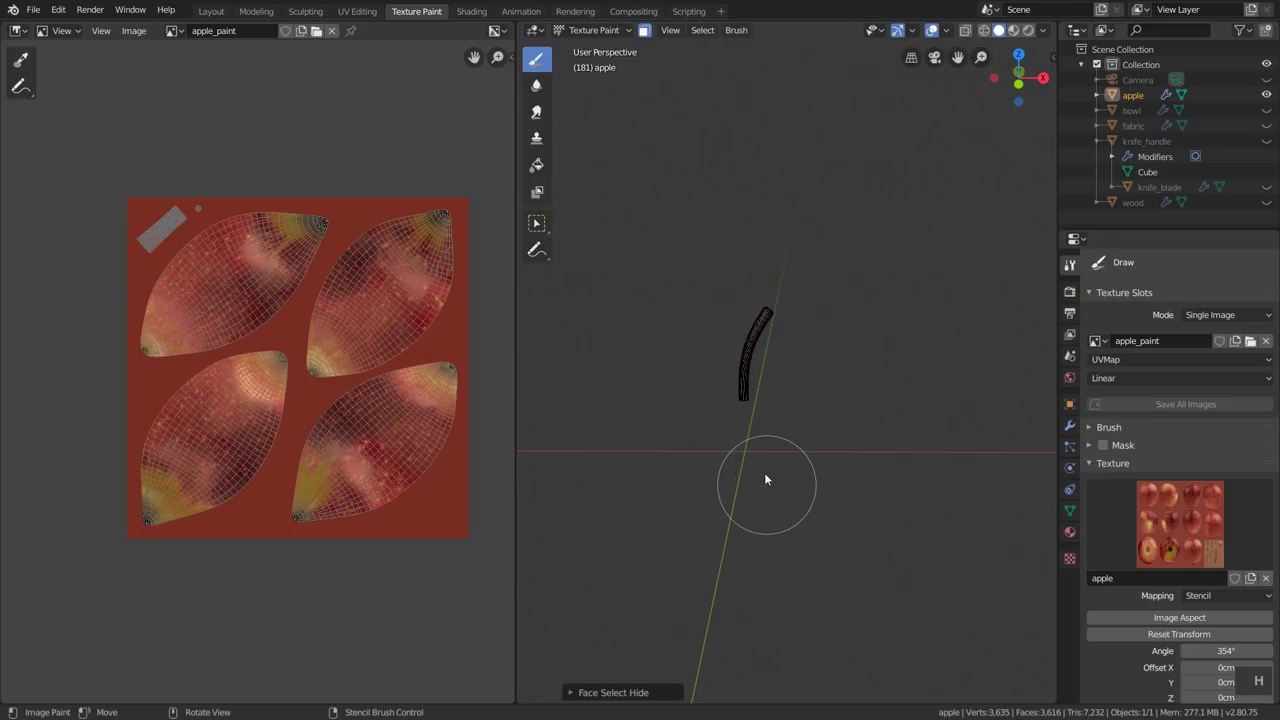
Step: Select all stem faces for painting, switch to the front view, and set the stencil's Texture Alpha to 34%
key(a)
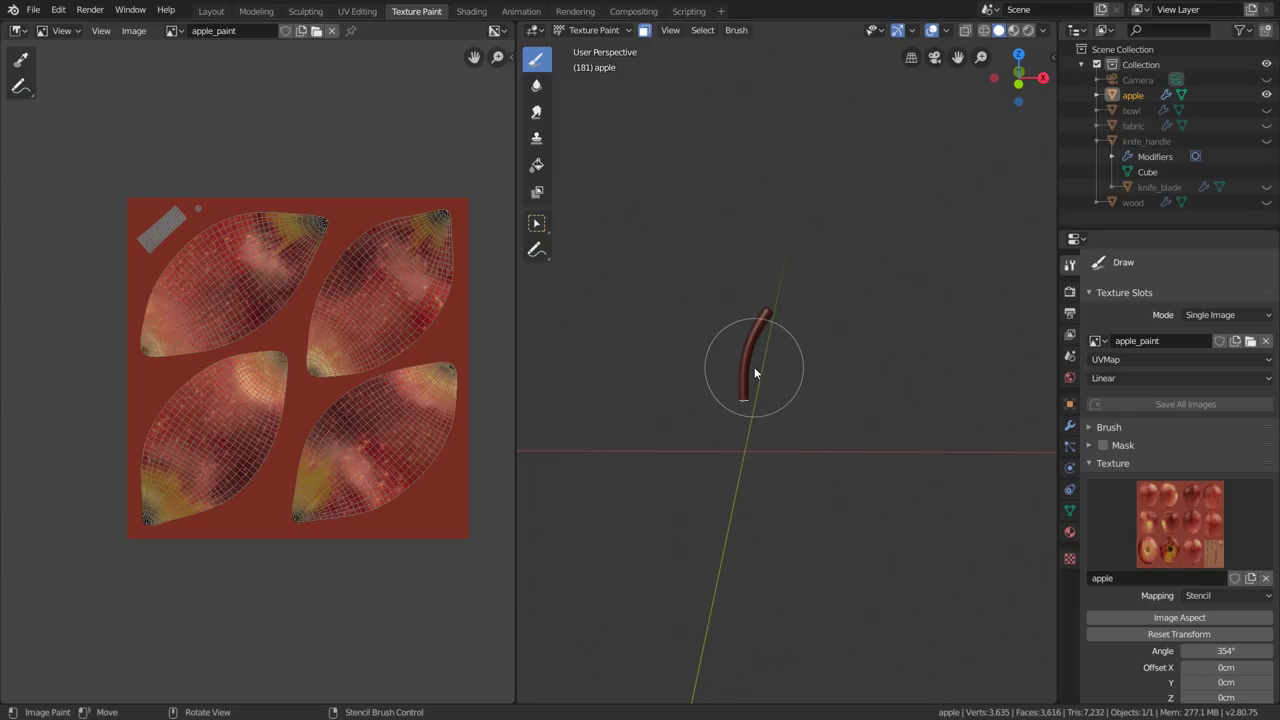
key(KP_1)
scroll(772, 360, up, 3)
scroll(1192, 428, down, 6)
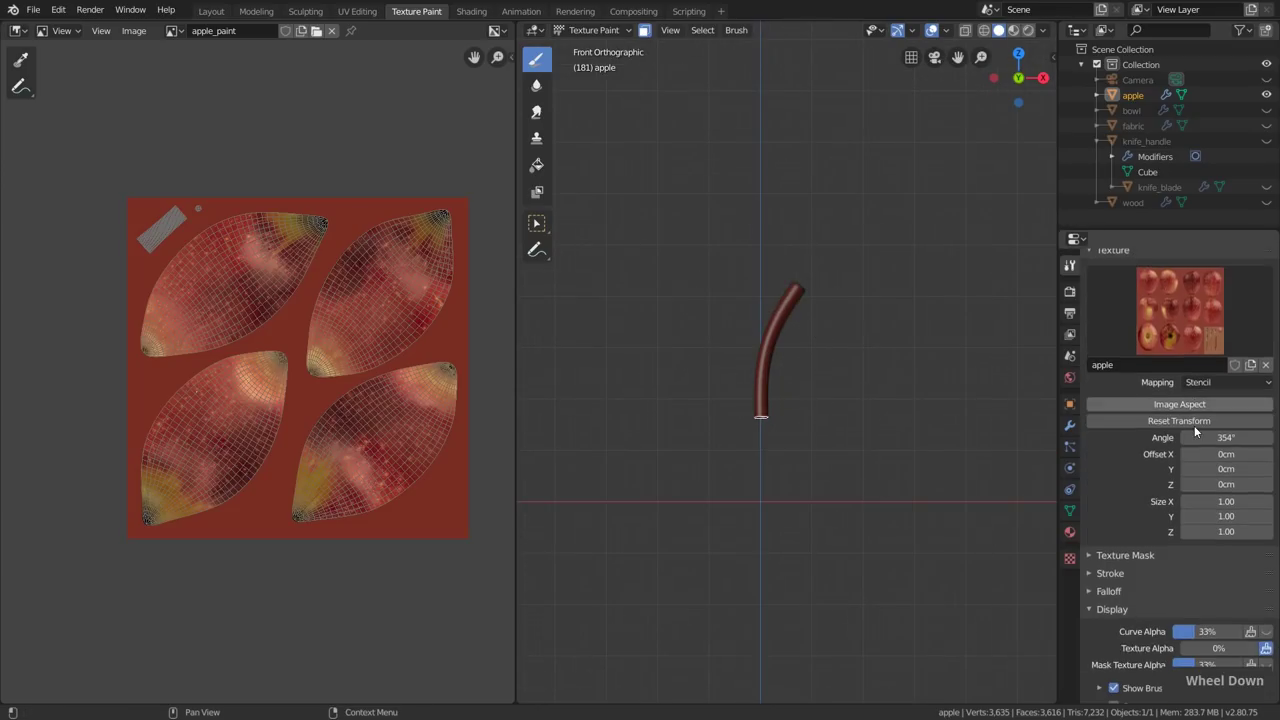
drag(1186, 583, 1207, 583)
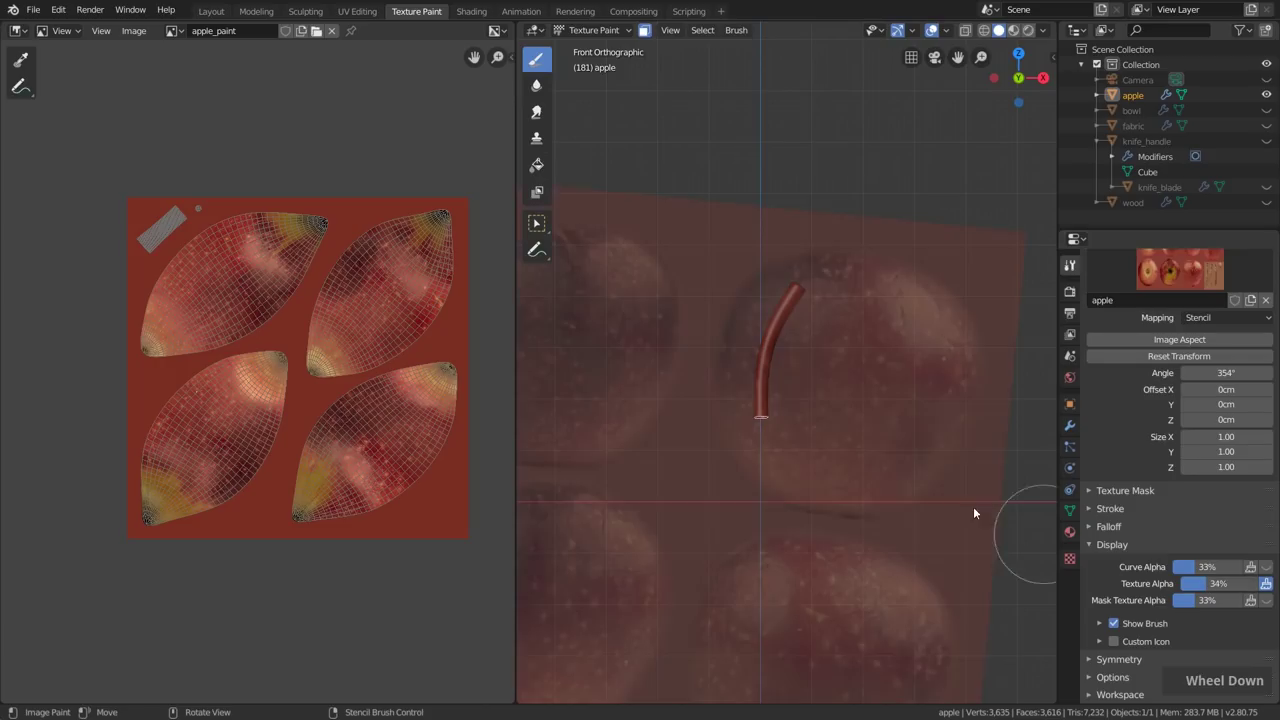
Step: Align the middle stem photo over the apple stem with the stencil at 344° and paint the upper part
right_drag(858, 549, 860, 241)
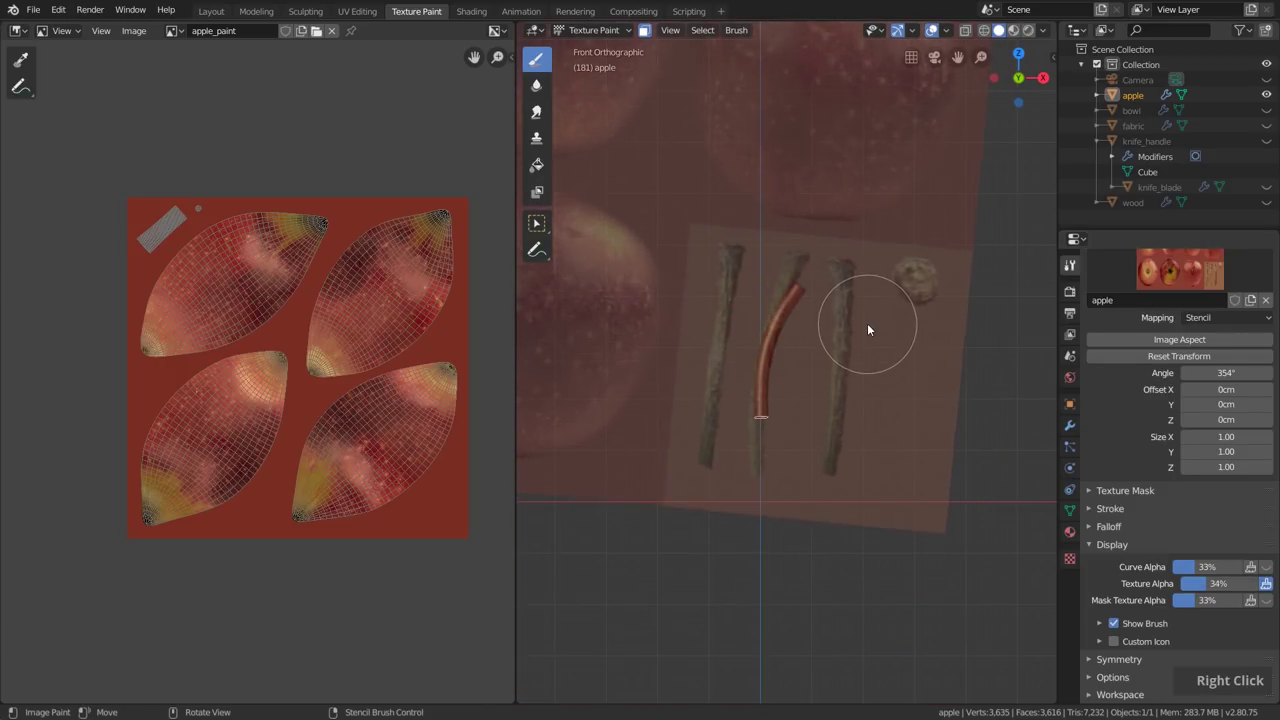
ctrl+right_drag(936, 313, 864, 326)
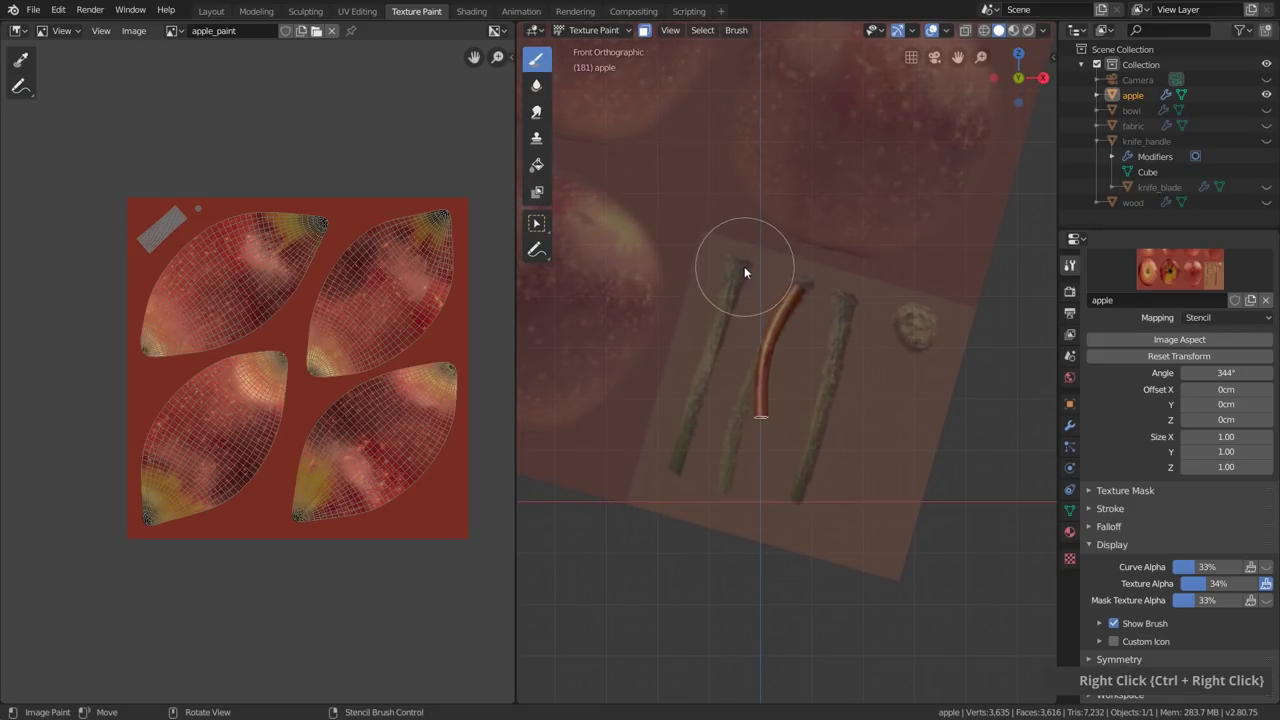
mouse_move(782, 306)
mouse_down()
mouse_move(799, 287)
mouse_move(783, 343)
mouse_up()
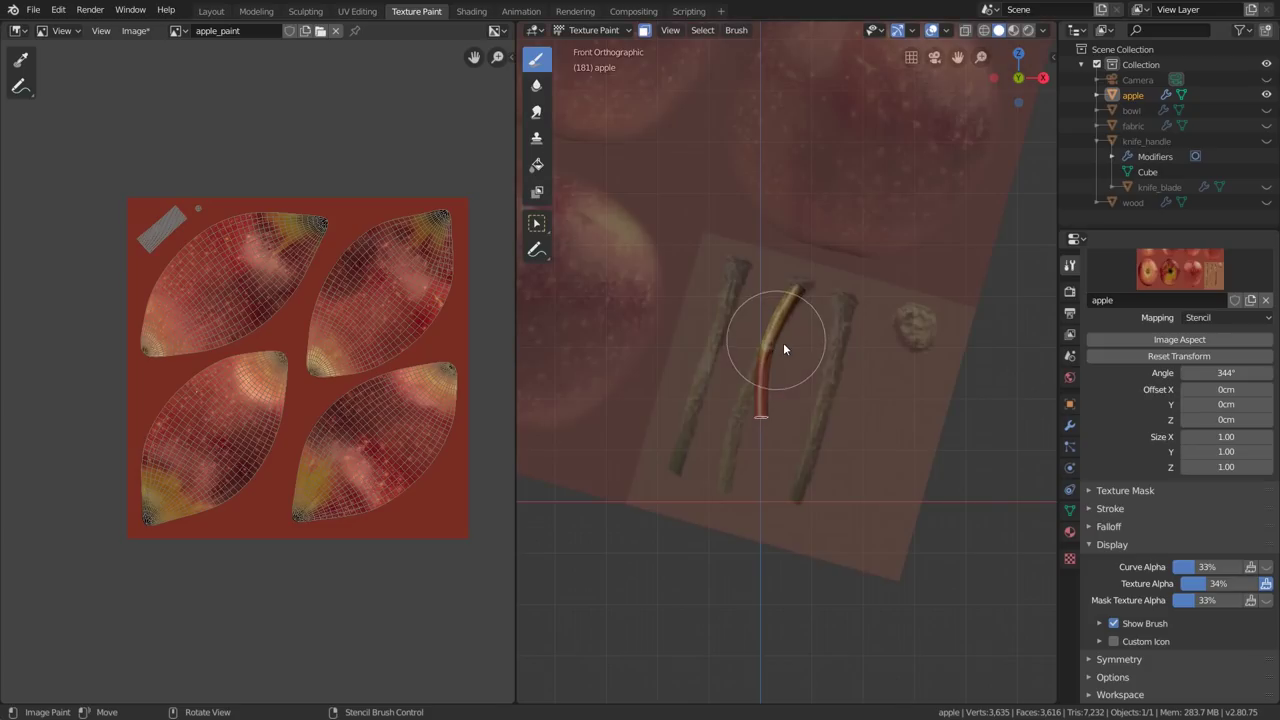
Step: Refit the stem photo at 354° for the middle and 6.12° for the base, painting down the stem's front
mouse_move(847, 334)
right_down()
mouse_move(888, 276)
mouse_move(839, 346)
right_up()
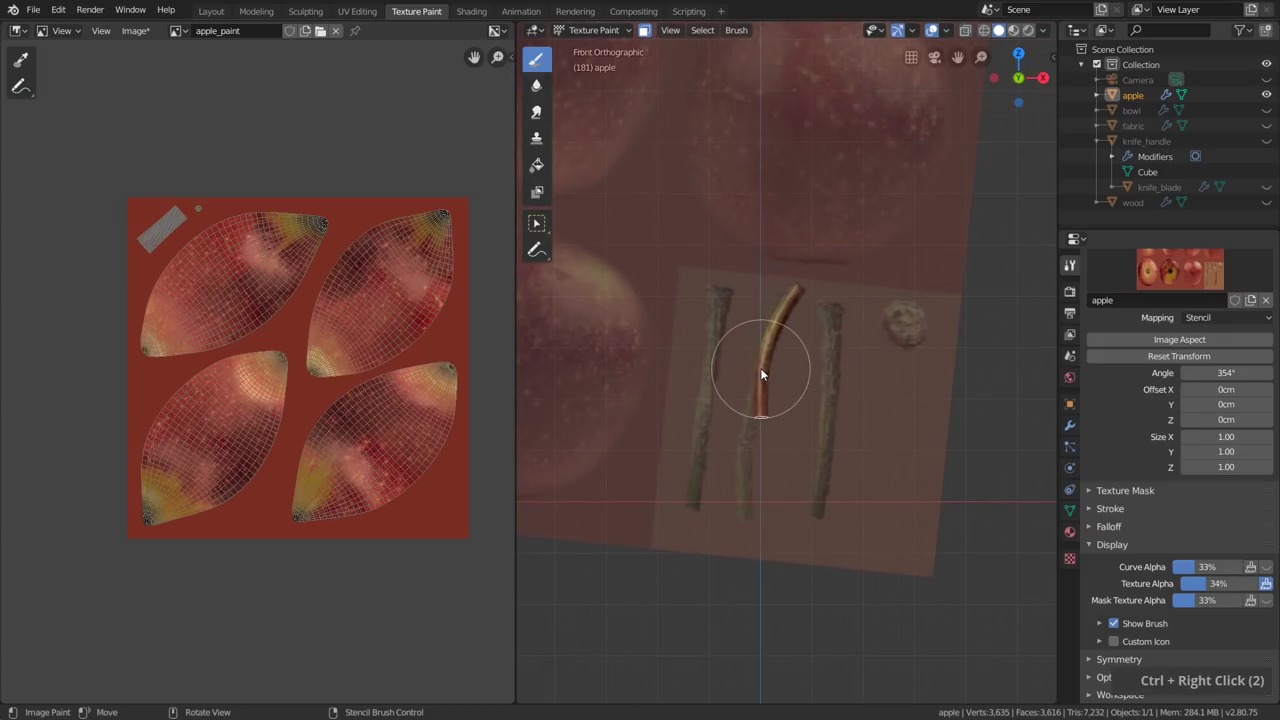
mouse_move(765, 375)
mouse_down()
mouse_move(763, 358)
mouse_move(883, 381)
mouse_up()
right_drag(896, 317, 886, 402)
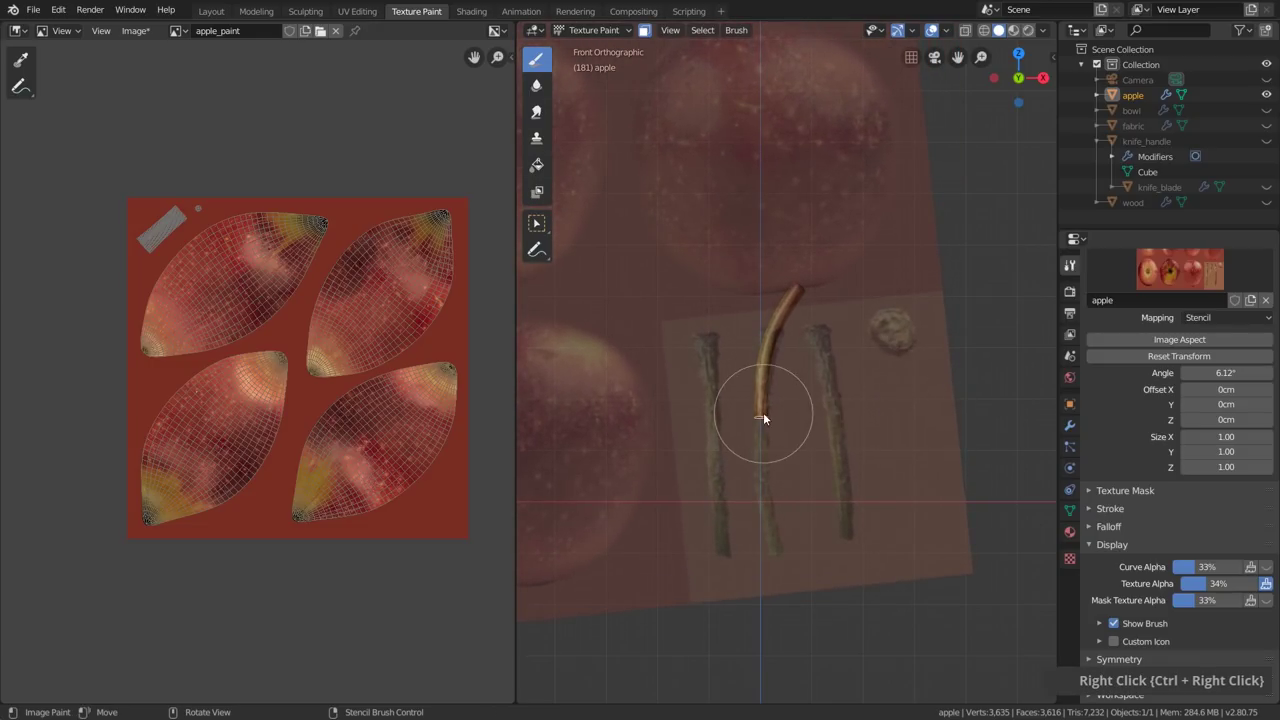
mouse_move(763, 412)
mouse_down()
mouse_move(760, 377)
mouse_move(762, 410)
mouse_up()
Step: View the stem from behind, fit the stem photo at 19.2° and 0.195° in turn, and paint along it with a smaller brush
middle_drag(852, 370, 841, 467)
shift+right_drag(841, 467, 875, 453)
middle_drag(875, 453, 1021, 70)
mouse_move(1021, 70)
right_down()
mouse_move(872, 488)
mouse_move(813, 427)
mouse_move(977, 448)
mouse_move(867, 463)
mouse_move(865, 445)
right_up()
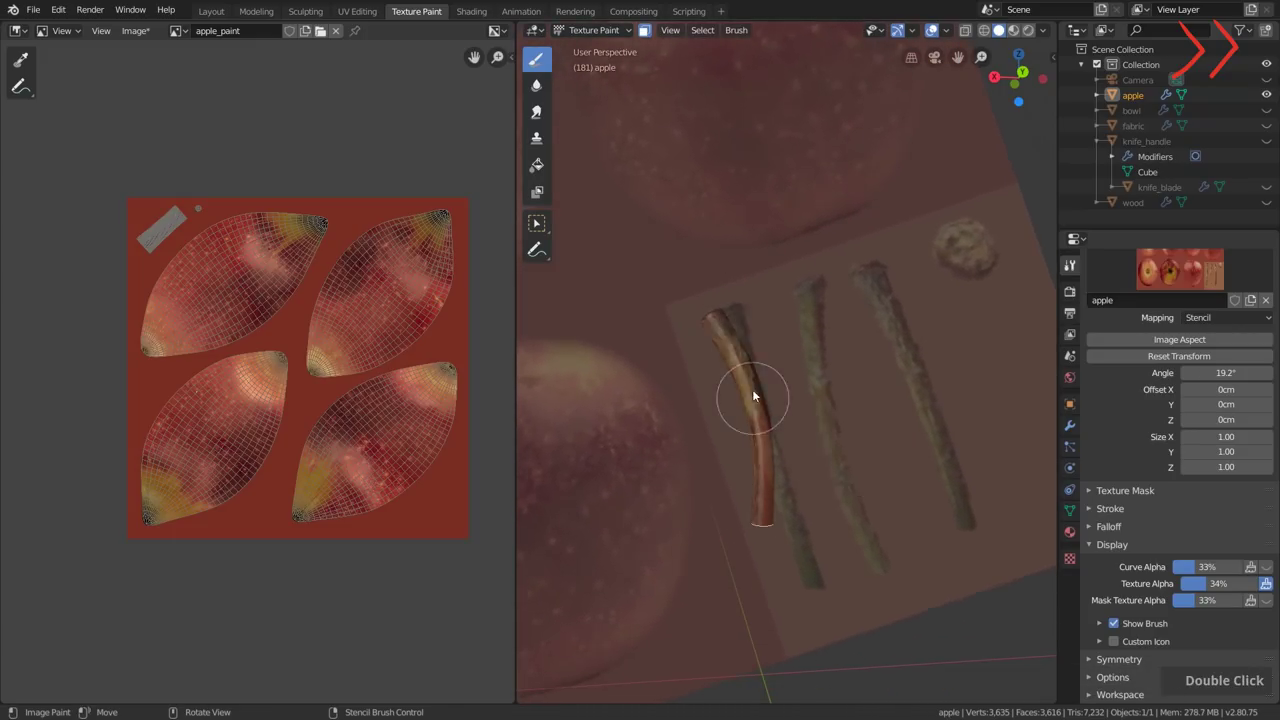
mouse_move(754, 400)
ctrl+right_down()
mouse_move(783, 520)
mouse_move(846, 540)
ctrl+right_up()
key(f)
middle_drag(769, 495, 714, 443)
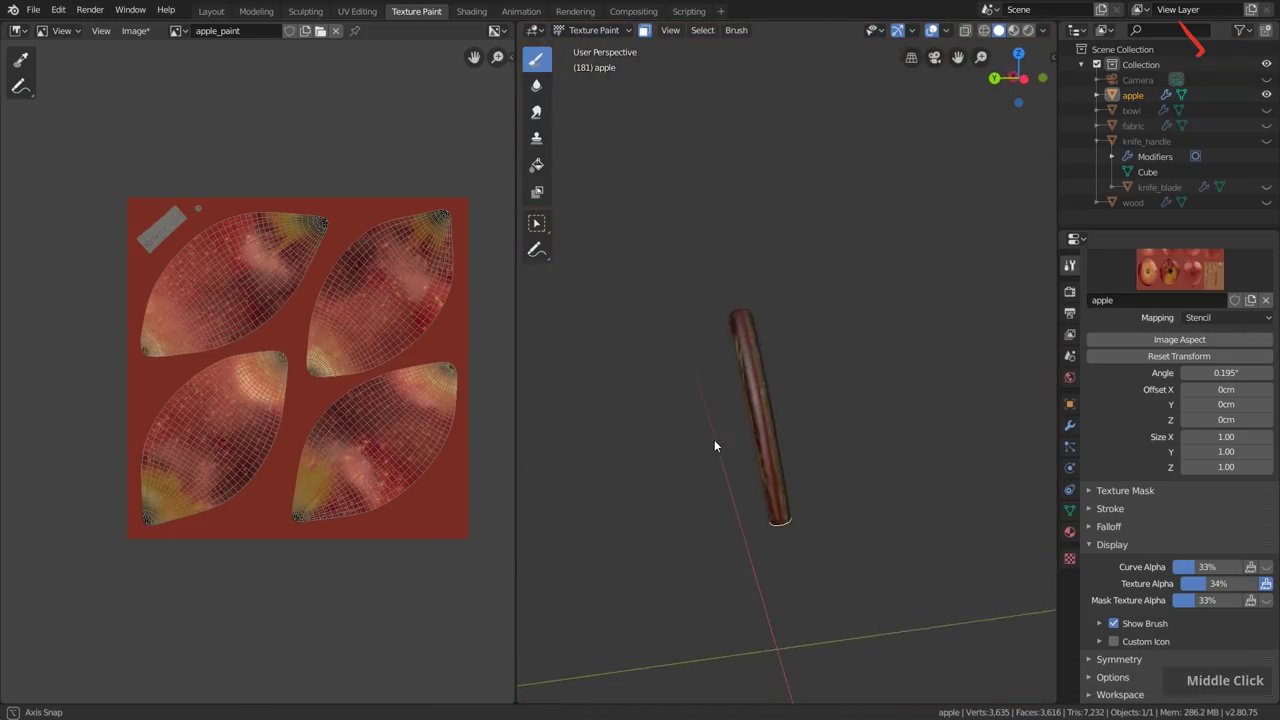
Step: Lay the first stem photo over the unpainted side at 16.5° and paint down from the tip with a smaller brush
ctrl+right_drag(714, 443, 729, 297)
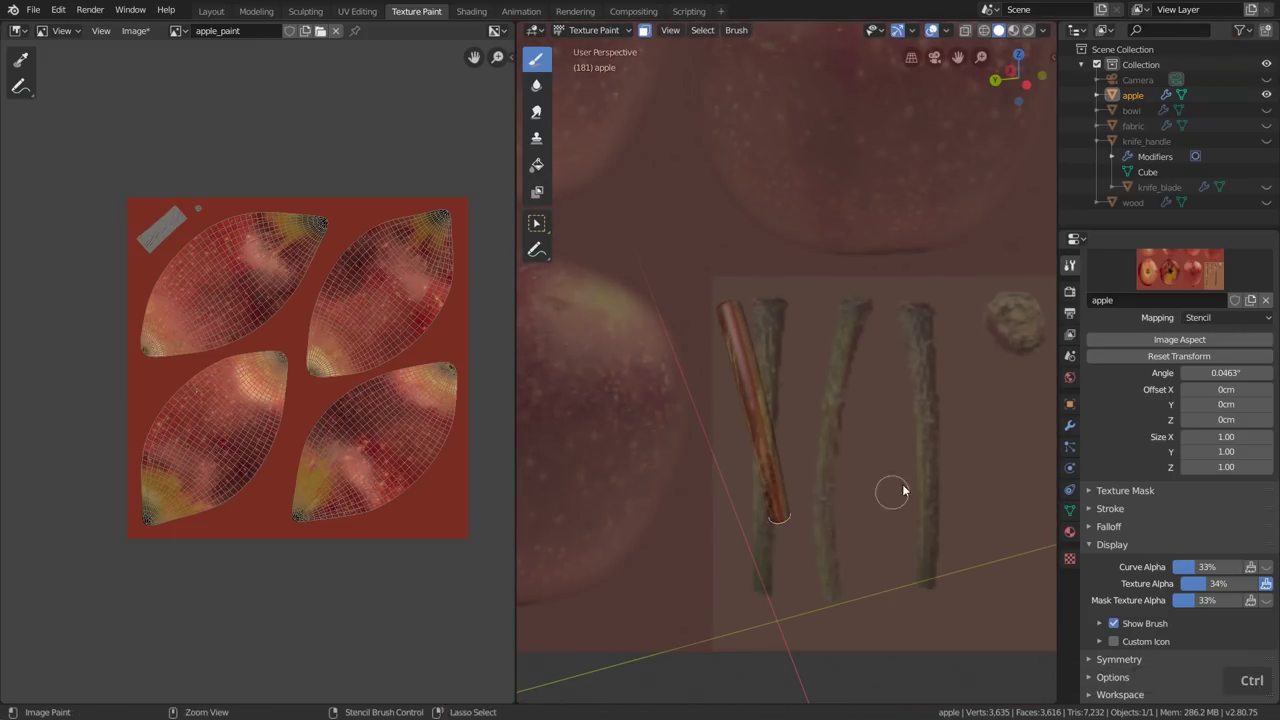
ctrl+right_drag(903, 490, 868, 396)
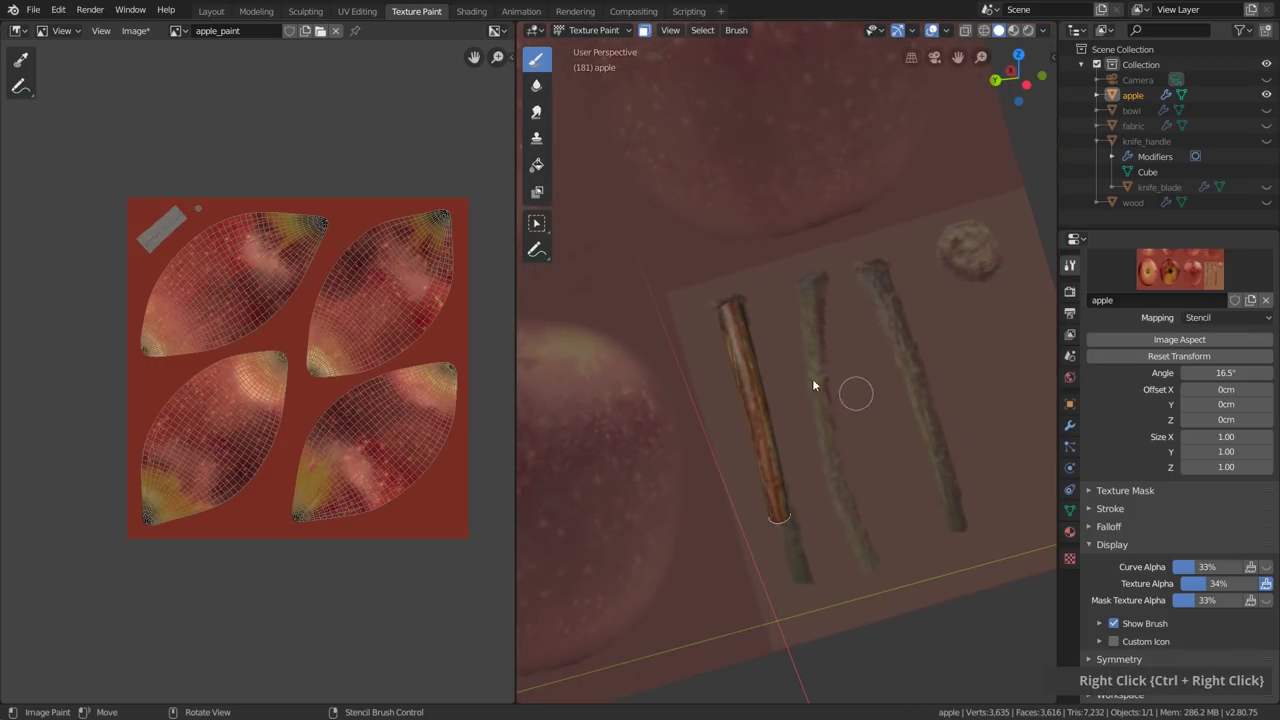
key(f)
key(f)
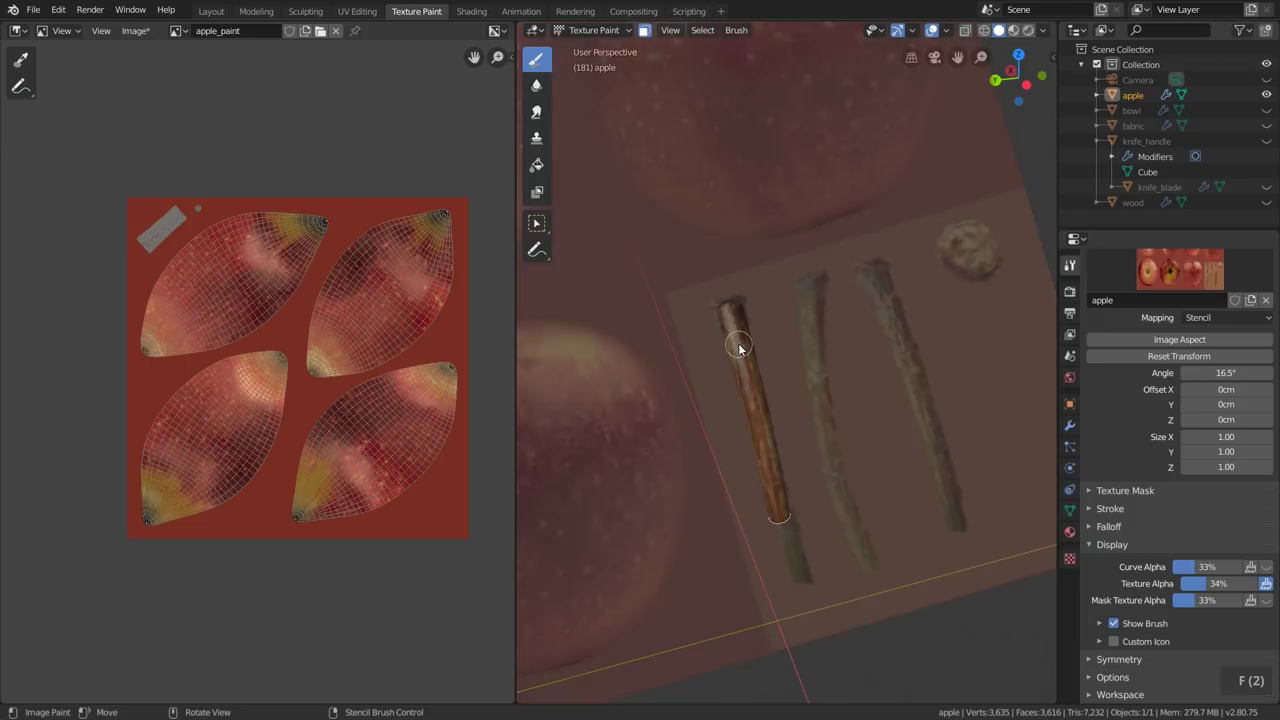
double_click(740, 350)
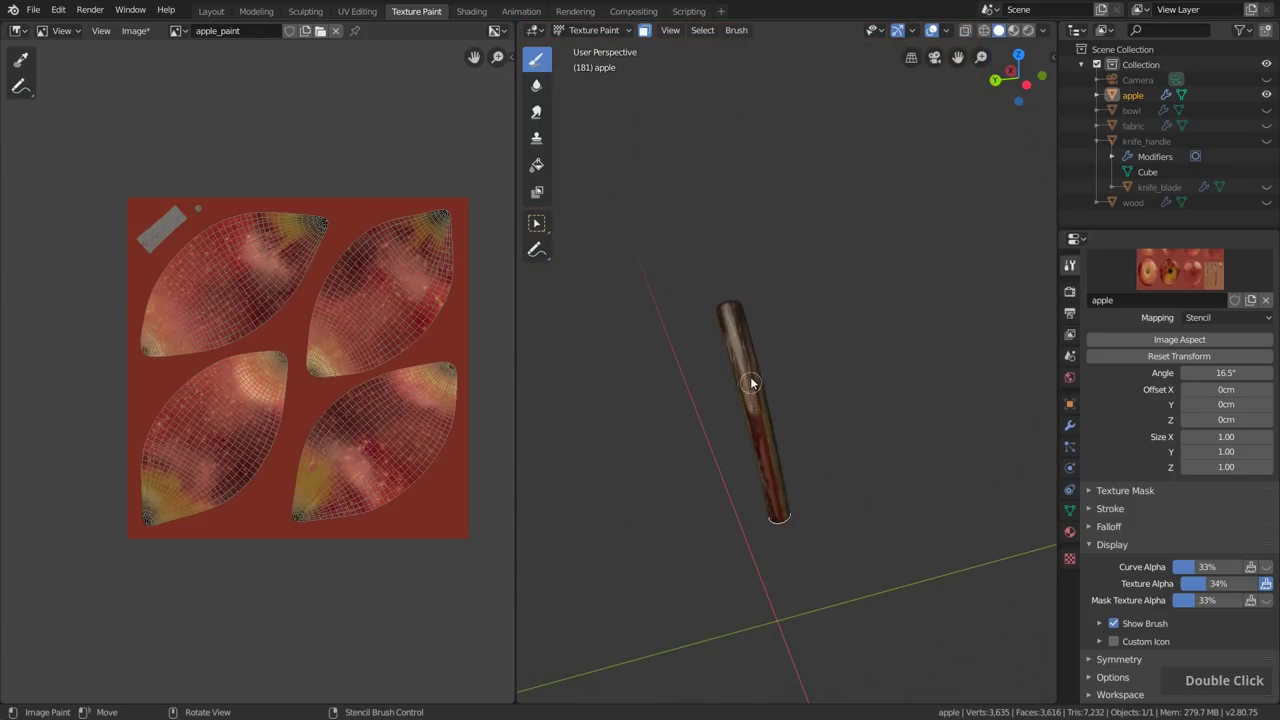
Step: Refit the stem photo at 12.3° and paint that side down to the base, adjusting the brush radius
ctrl+right_drag(786, 471, 883, 457)
middle_drag(883, 457, 758, 418)
key(f)
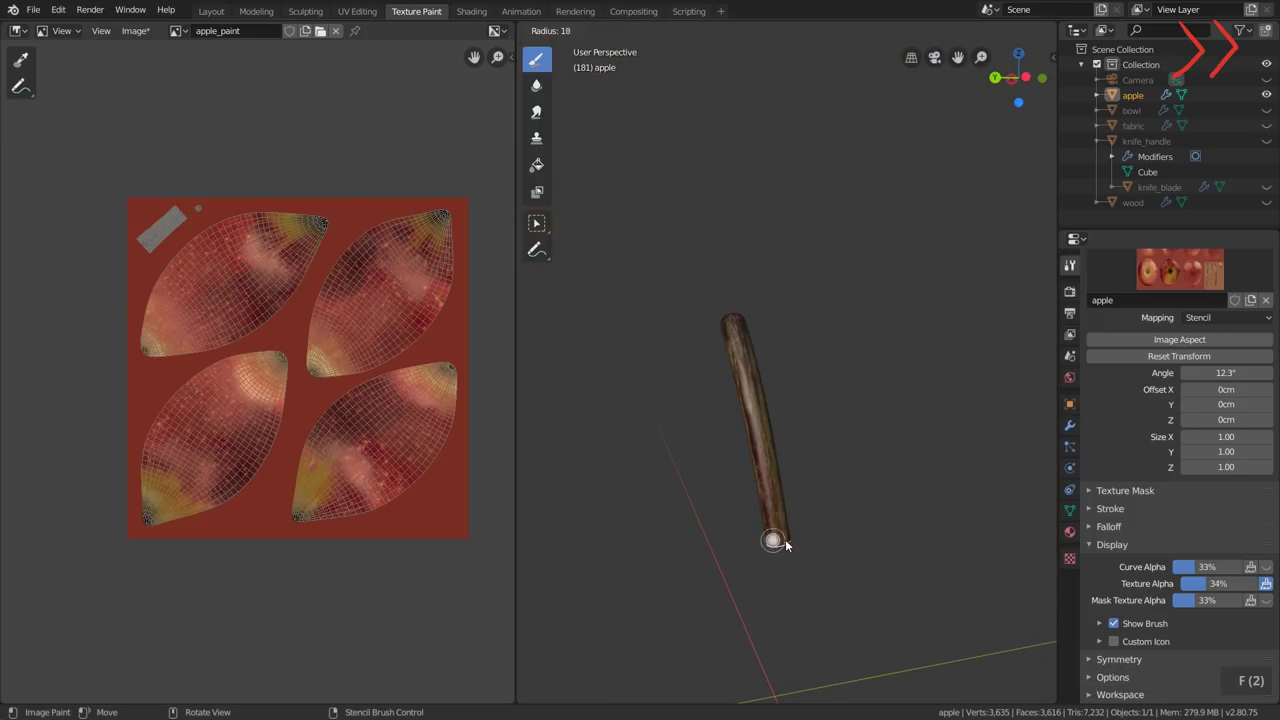
key(f)
Step: Turn to the stem's remaining side, rotate the stencil to 359° and enlarge it, and undo the last two actions
mouse_move(836, 446)
middle_down()
mouse_move(785, 457)
mouse_move(860, 445)
middle_up()
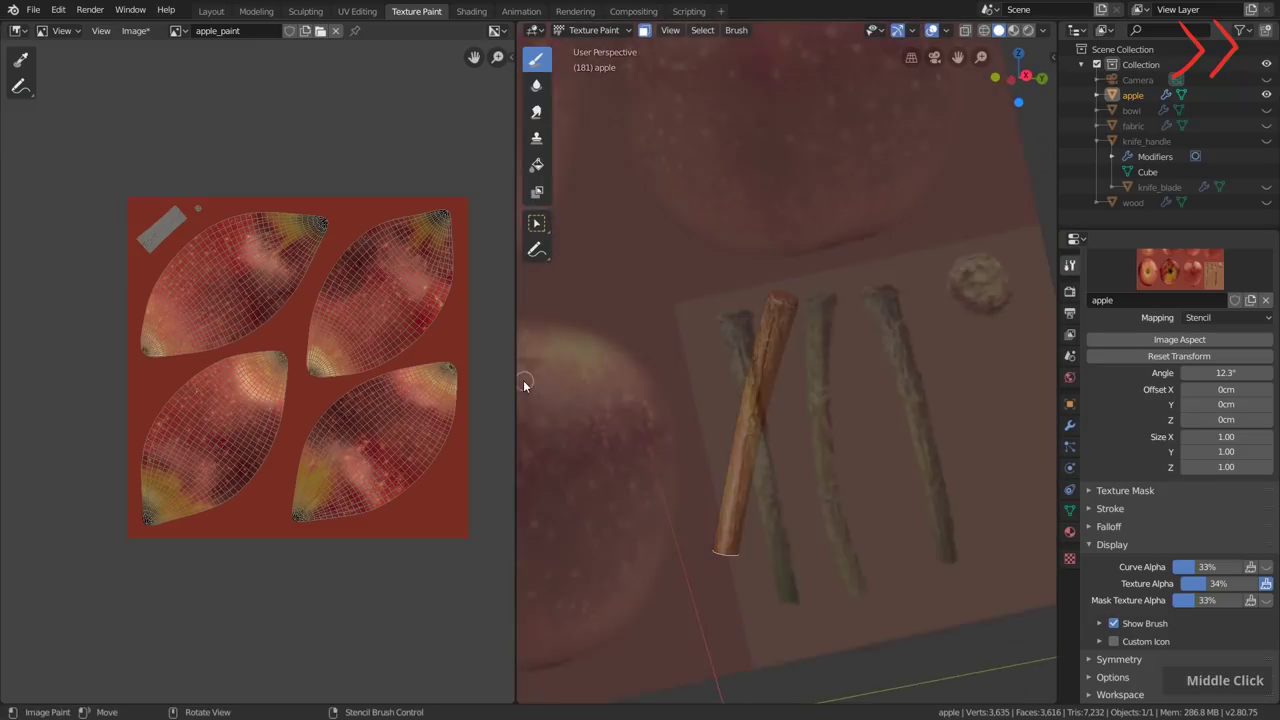
ctrl+right_drag(860, 445, 879, 453)
middle_drag(879, 453, 848, 389)
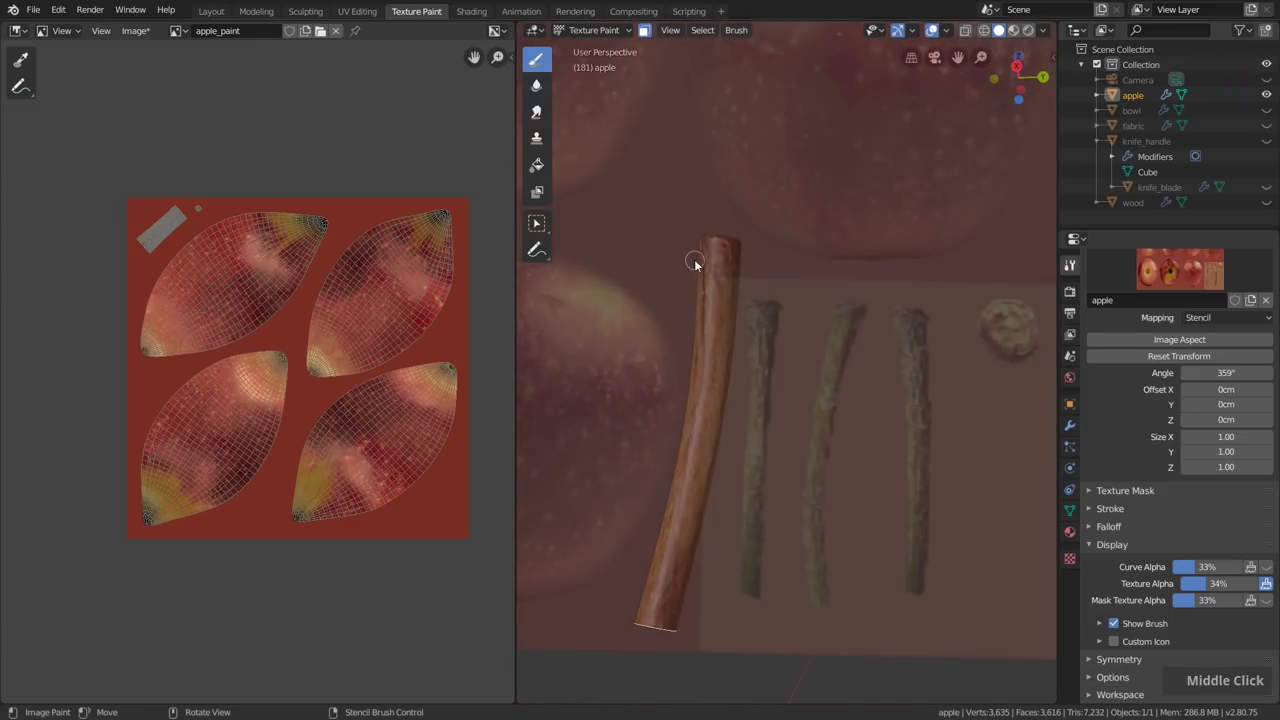
shift+right_drag(822, 423, 688, 501)
key(ctrl+z)
key(ctrl+z)
Step: Fit the enlarged stem photo at 352° and 349° in turn, paint along that side, and bring the stem's tip into view
ctrl+right_drag(794, 434, 860, 449)
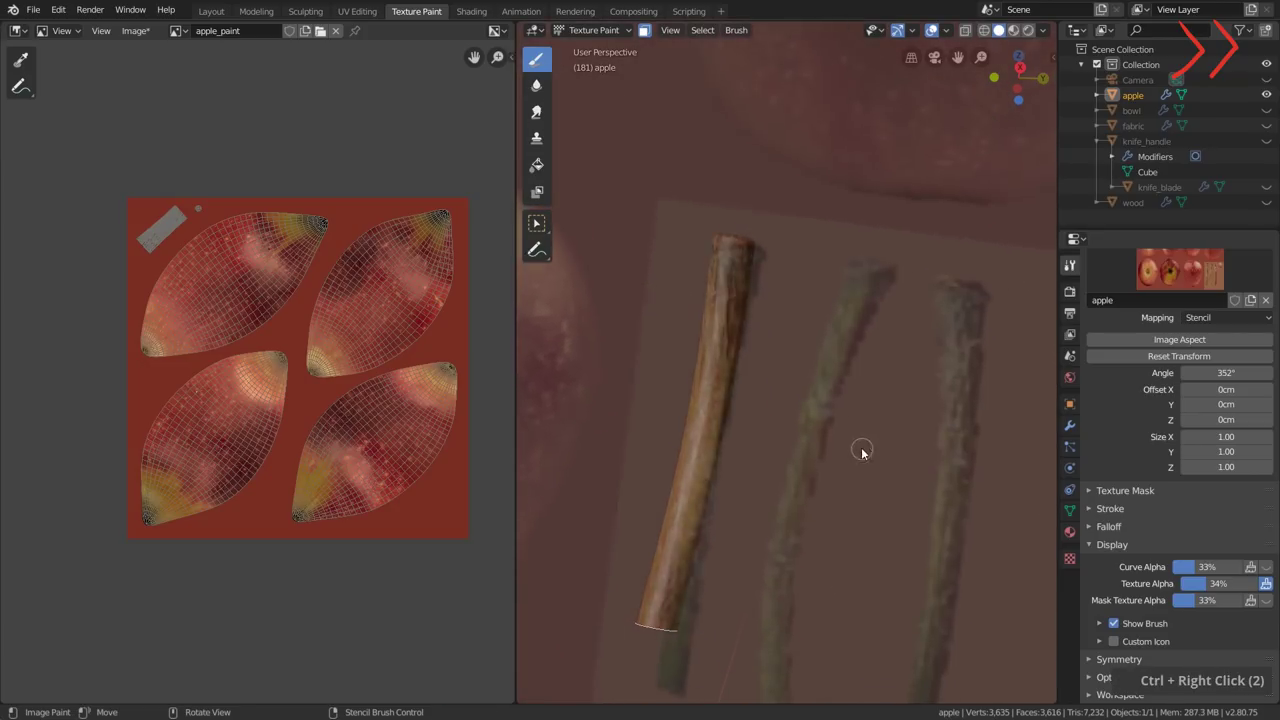
key(f)
ctrl+right_drag(692, 487, 820, 246)
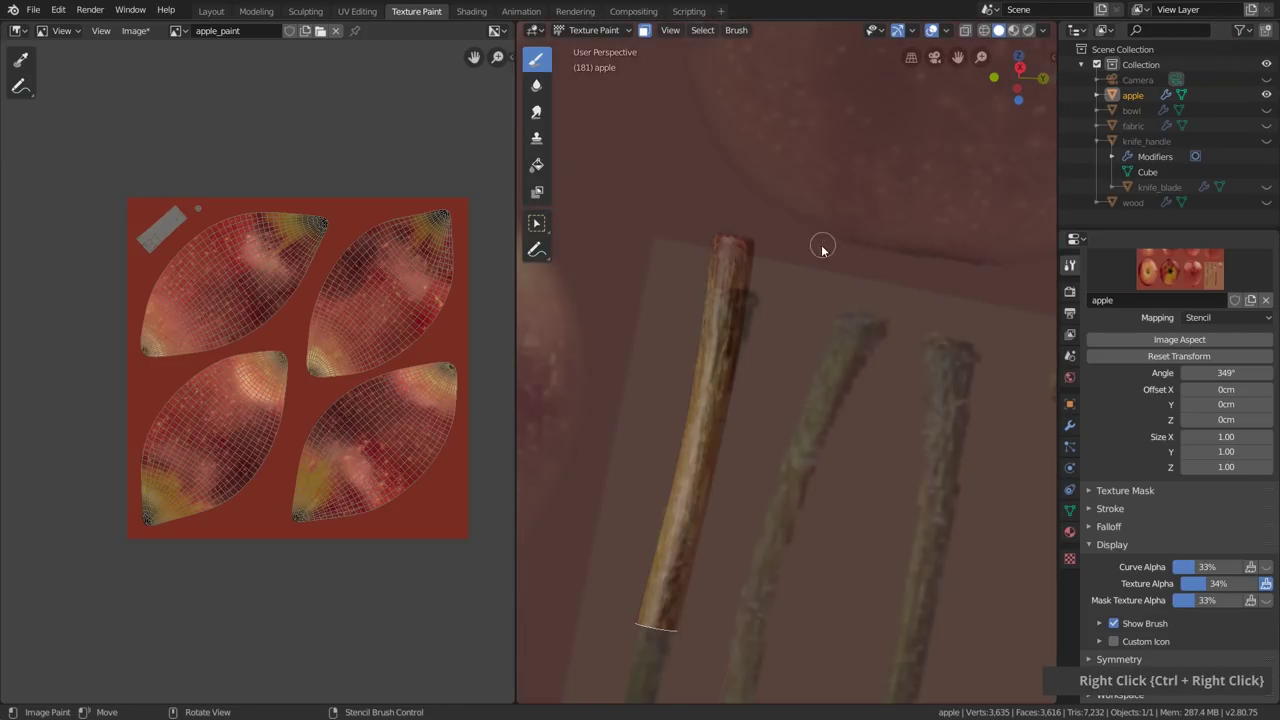
middle_drag(820, 246, 943, 466)
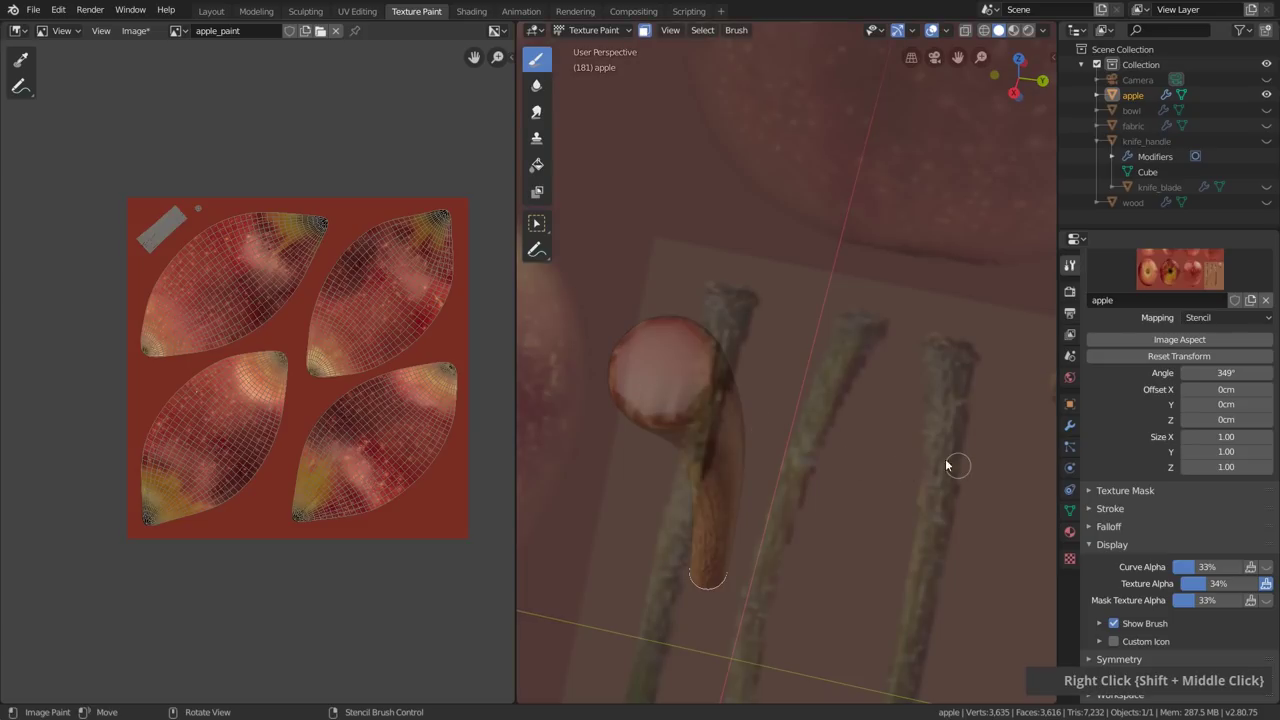
Step: Fit the stencil photo over the stem's tip and paint the tip, adjusting the brush radius
right_drag(943, 466, 720, 408)
middle_drag(720, 408, 750, 420)
mouse_move(750, 420)
right_down()
mouse_move(797, 443)
mouse_move(746, 423)
right_up()
key(f)
double_click(728, 401)
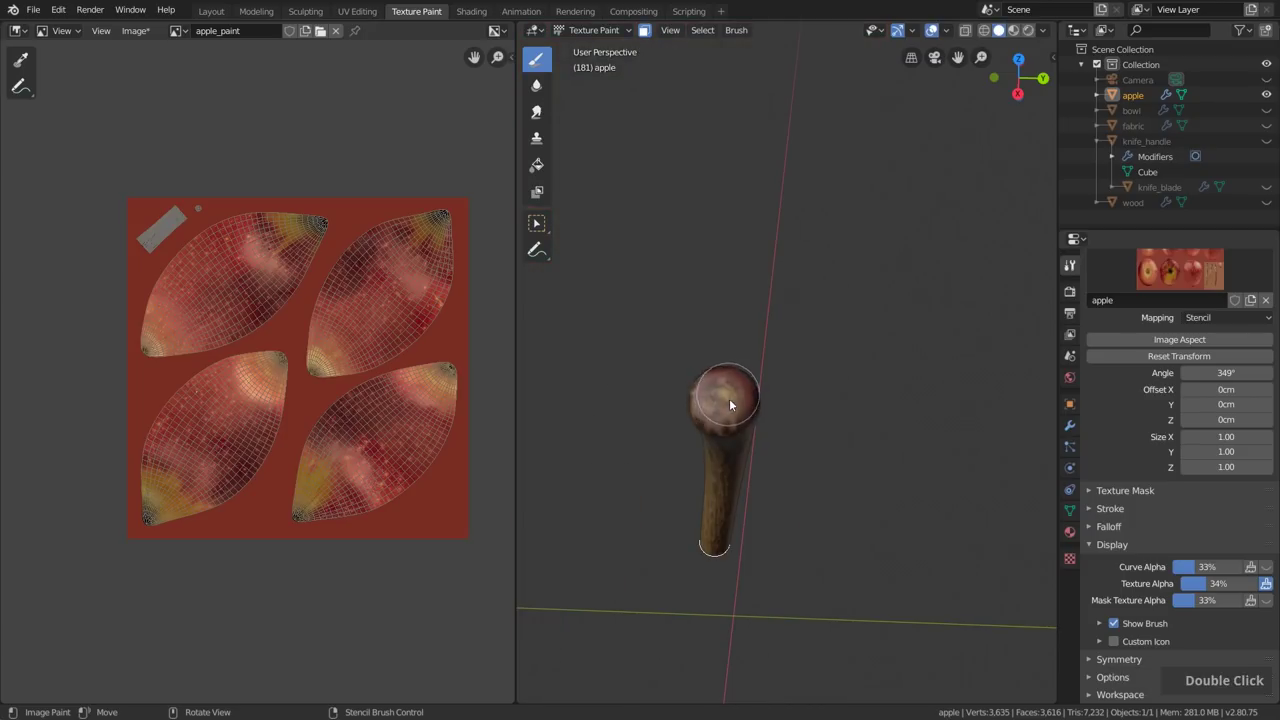
Step: Reveal the hidden faces of the apple body around the painted stem and inspect the whole apple
middle_drag(726, 403, 813, 410)
scroll(836, 320, down, 2)
key(alt+h)
scroll(816, 390, down, 2)
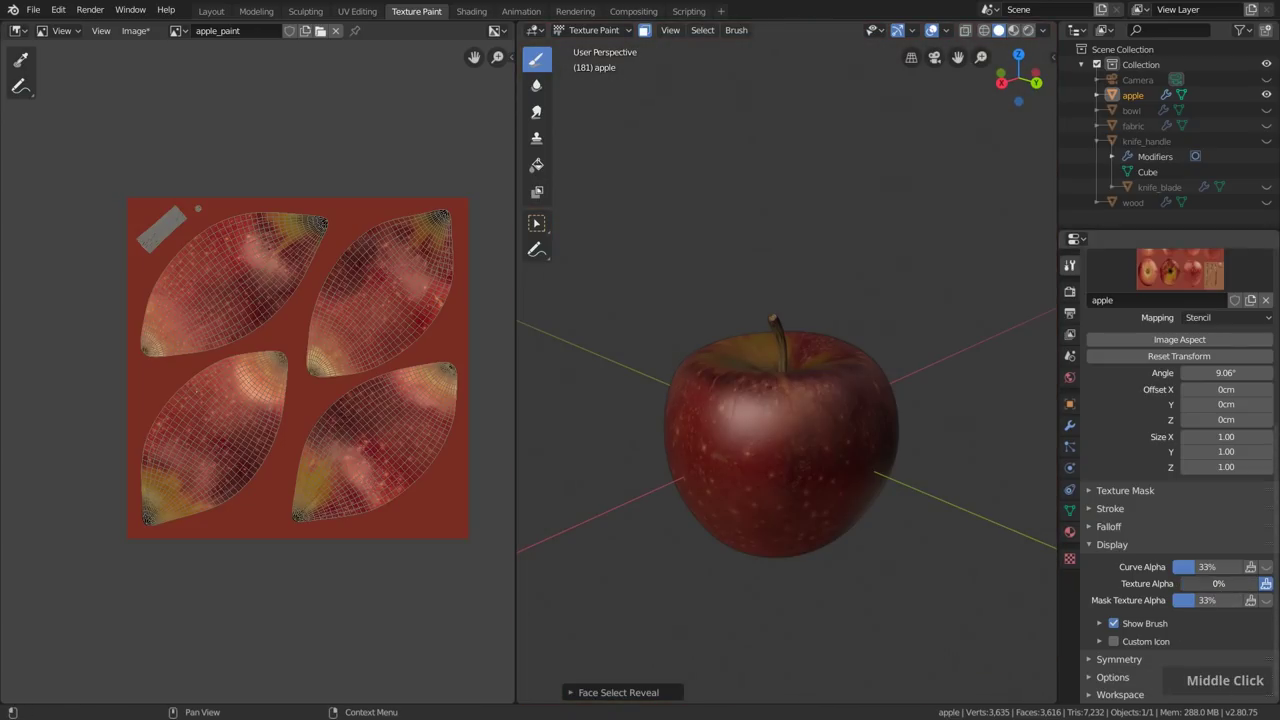
middle_drag(926, 469, 873, 478)
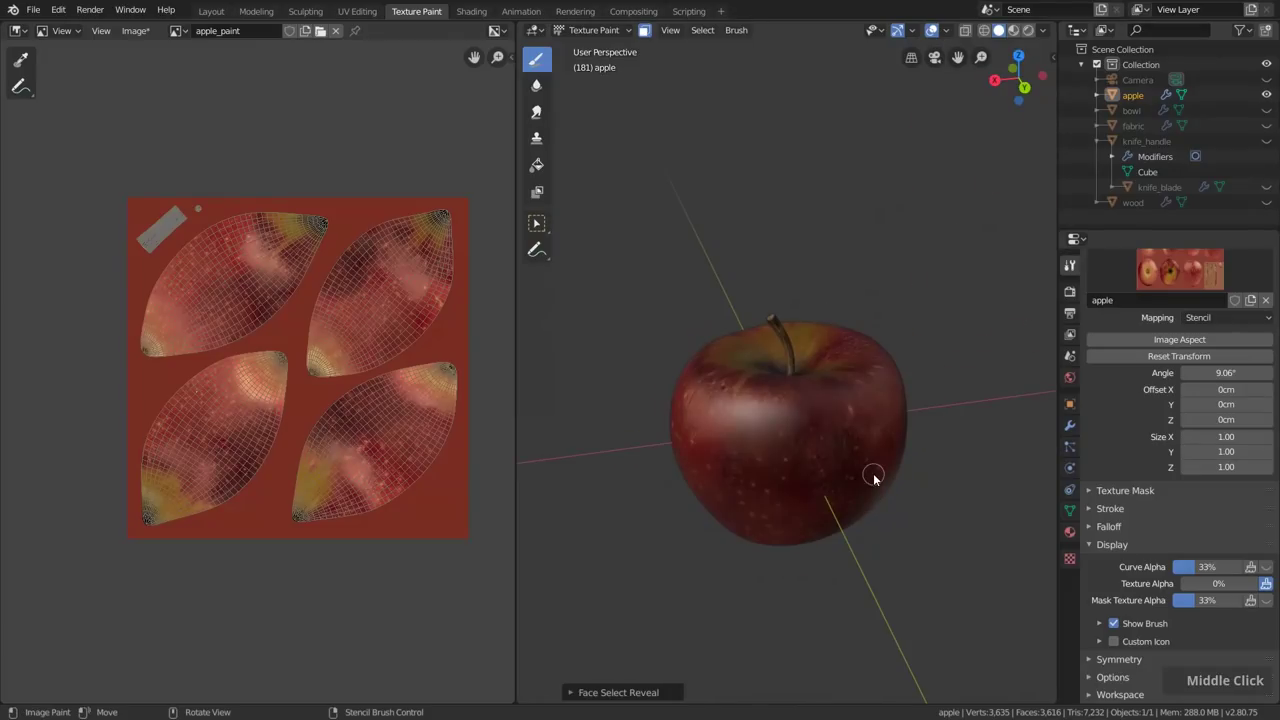
Step: Save the painted apple_paint image to its file
click(132, 36)
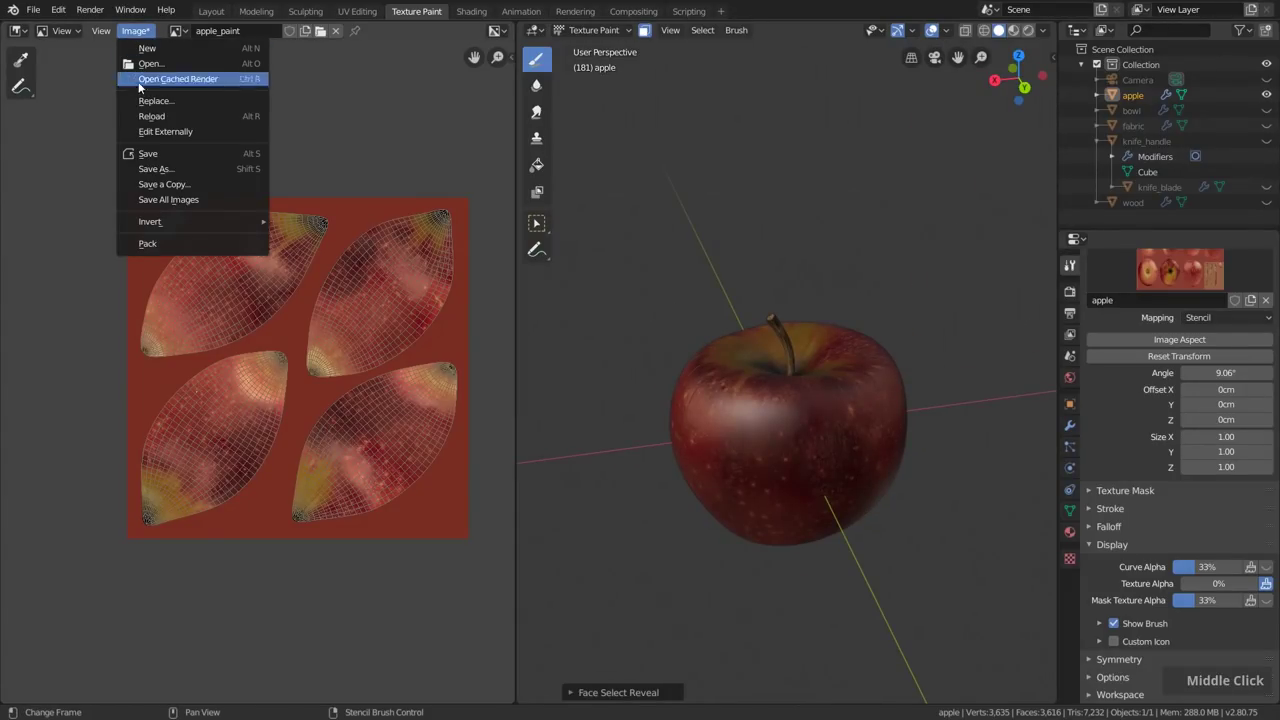
click(158, 153)
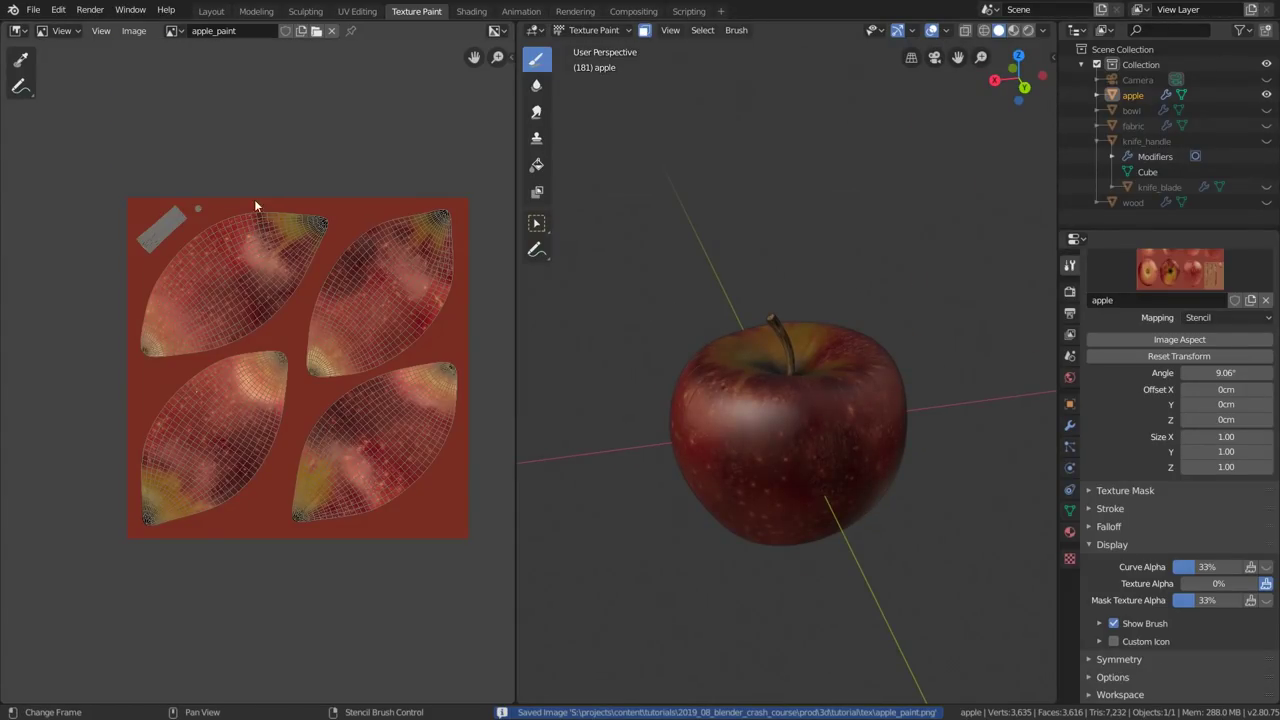
mouse_move(814, 414)
middle_down()
mouse_move(867, 437)
mouse_move(853, 428)
middle_up()
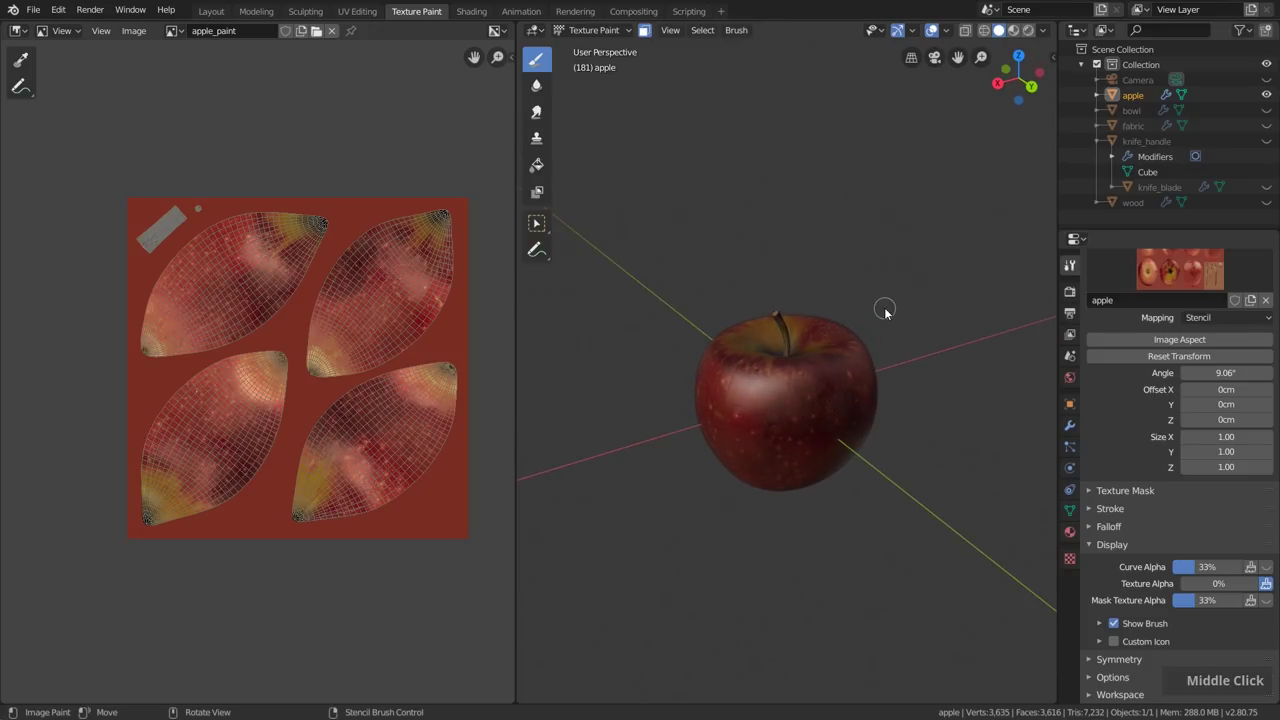
Step: Switch to the Layout workspace and unhide the bowl, fabric, knife handle, knife blade and wood
click(216, 13)
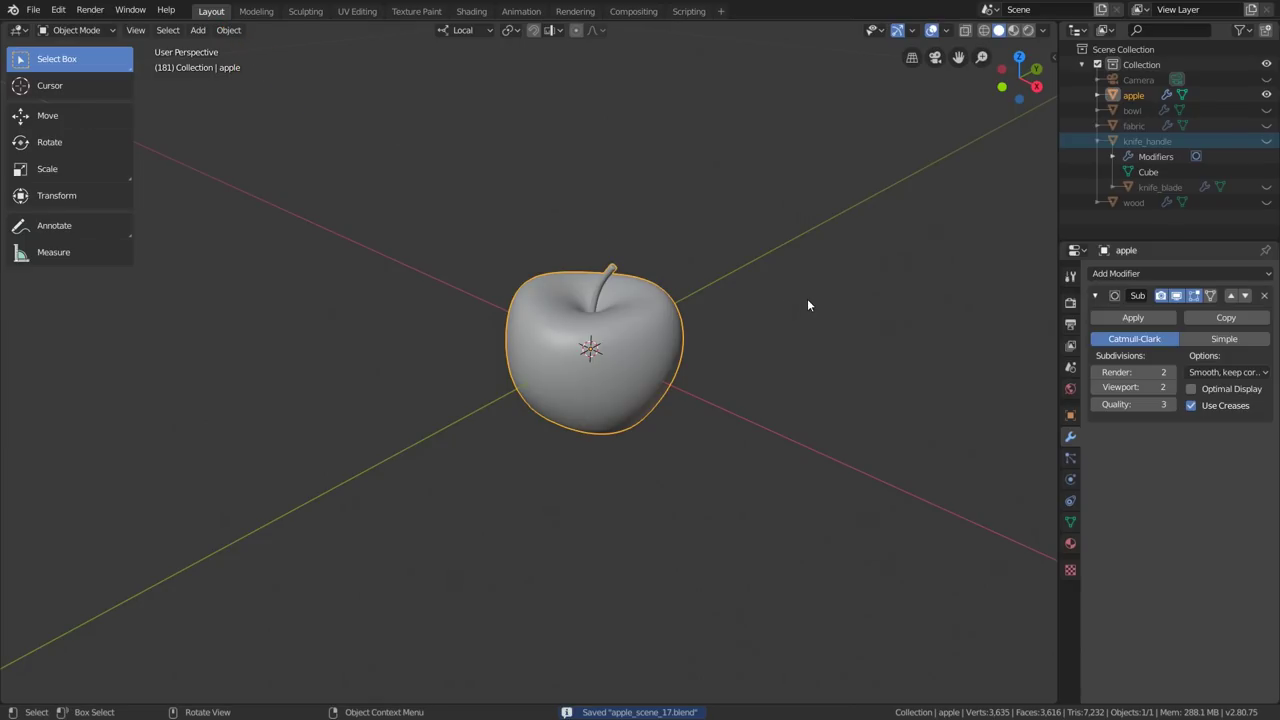
middle_drag(808, 303, 797, 292)
scroll(798, 290, down, 2)
click(1266, 110)
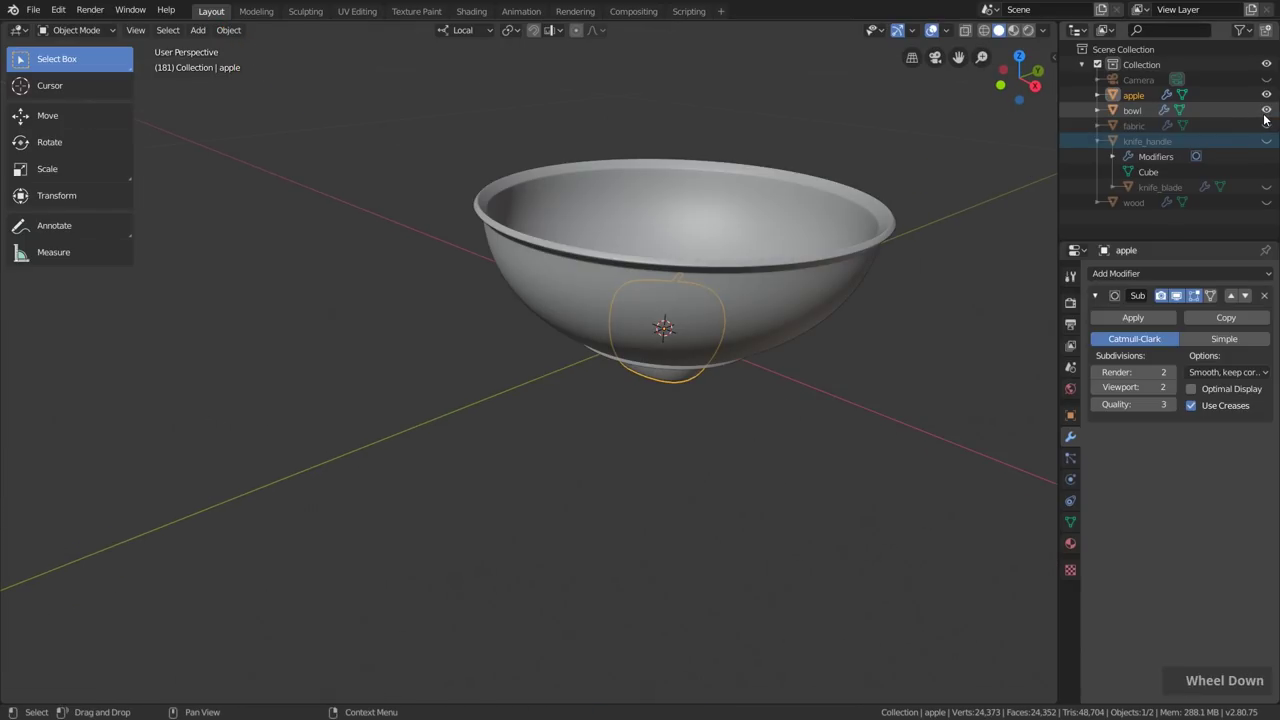
click(1266, 125)
click(1266, 187)
click(1266, 202)
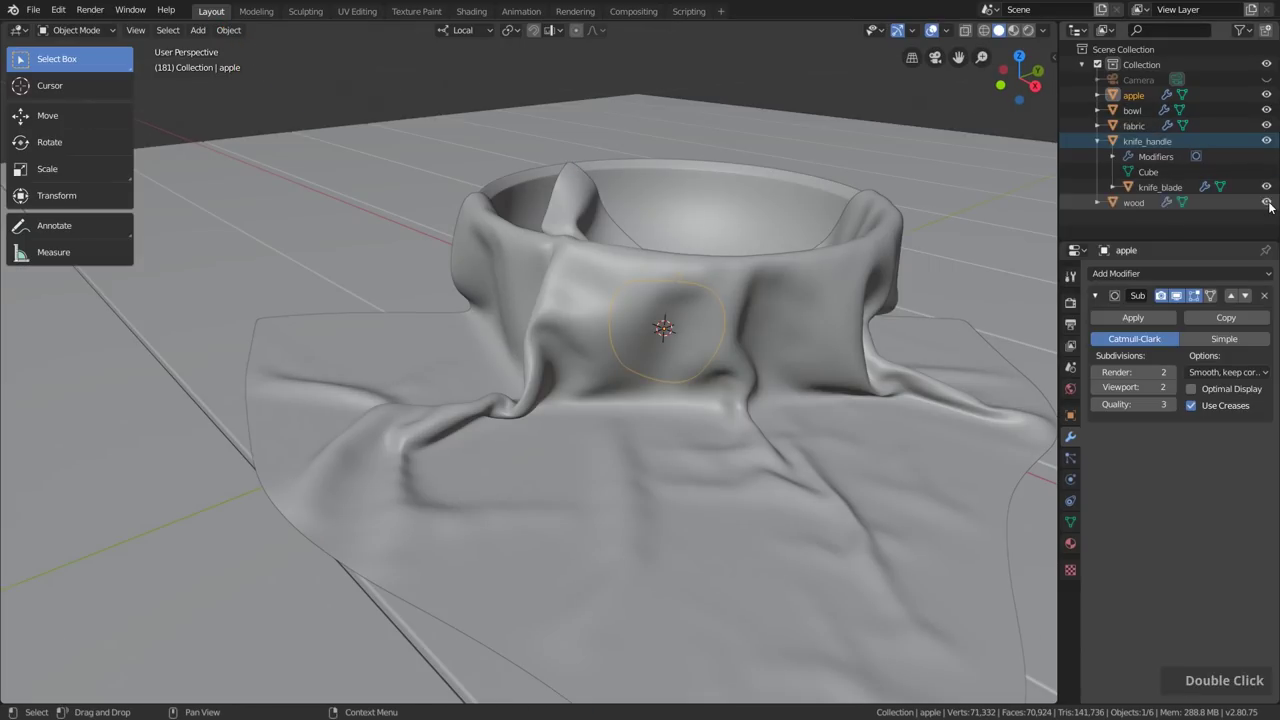
Step: Move the apple -34 cm along its local Y axis, out of the bowl, and raise it 2.74 cm onto the wood
middle_drag(760, 306, 700, 320)
key(g)
key(y)
click(428, 396)
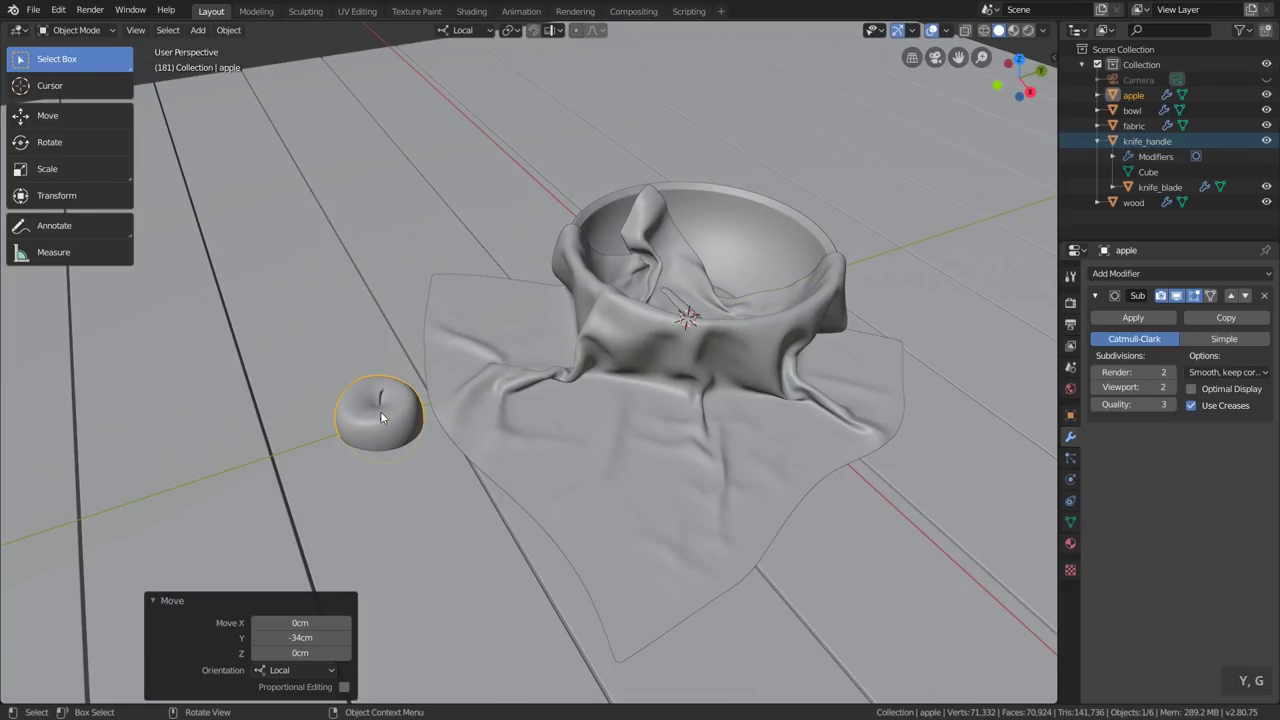
middle_drag(428, 396, 1136, 200)
key(g)
key(z)
click(441, 416)
Step: Move the knife out of the bowl along its local Y axis and place it on the wood beside the fabric
key(g)
key(y)
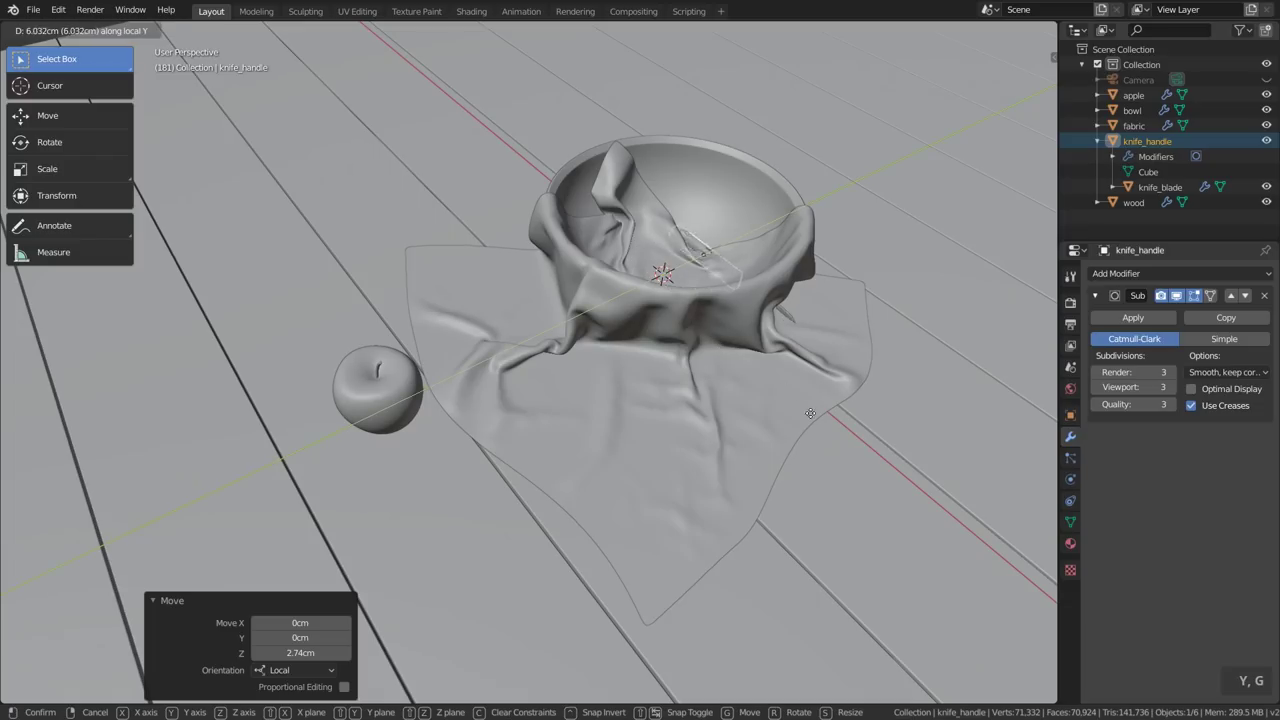
click(919, 480)
middle_drag(800, 503, 736, 433)
key(g)
click(879, 443)
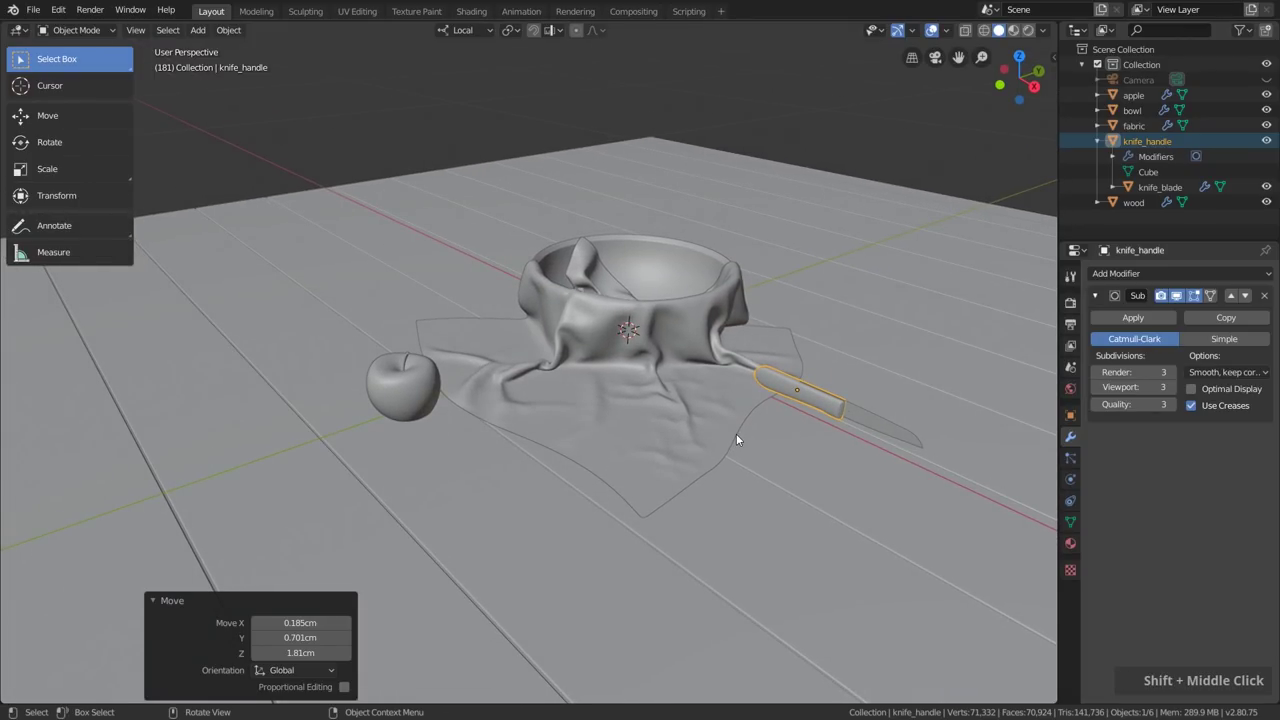
key(a)
middle_drag(726, 442, 786, 333)
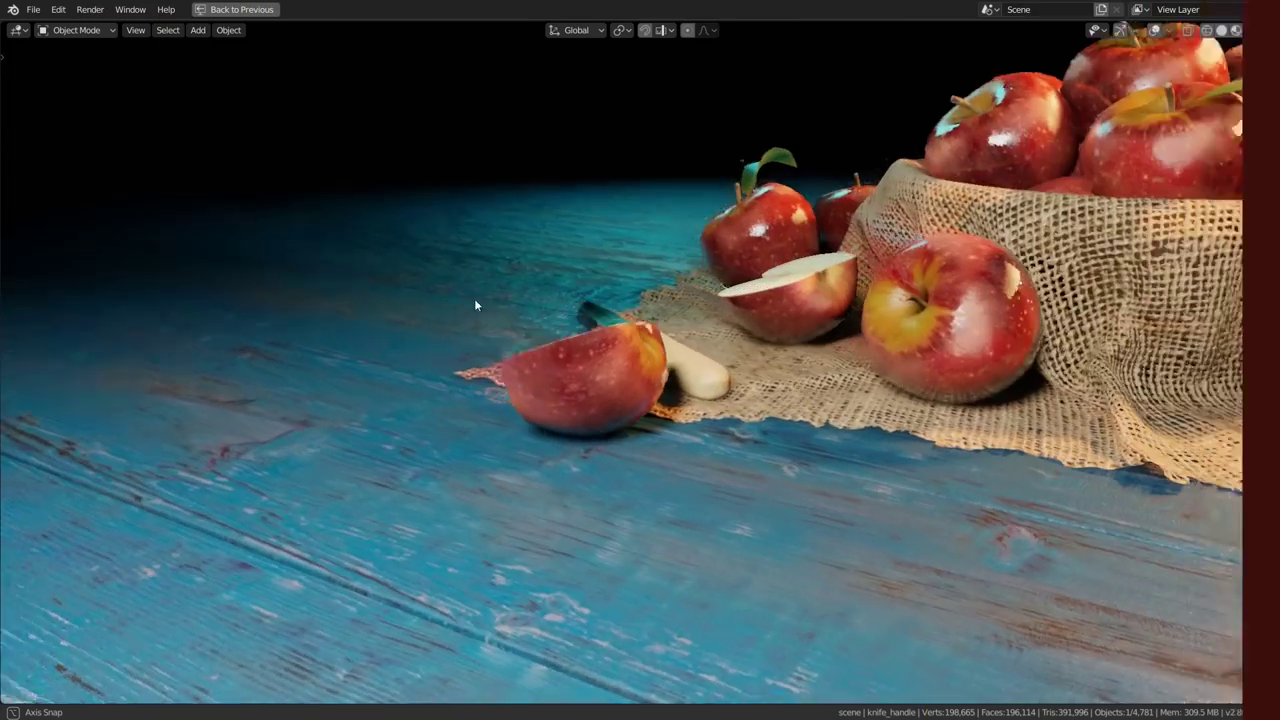
middle_drag(474, 298, 732, 337)
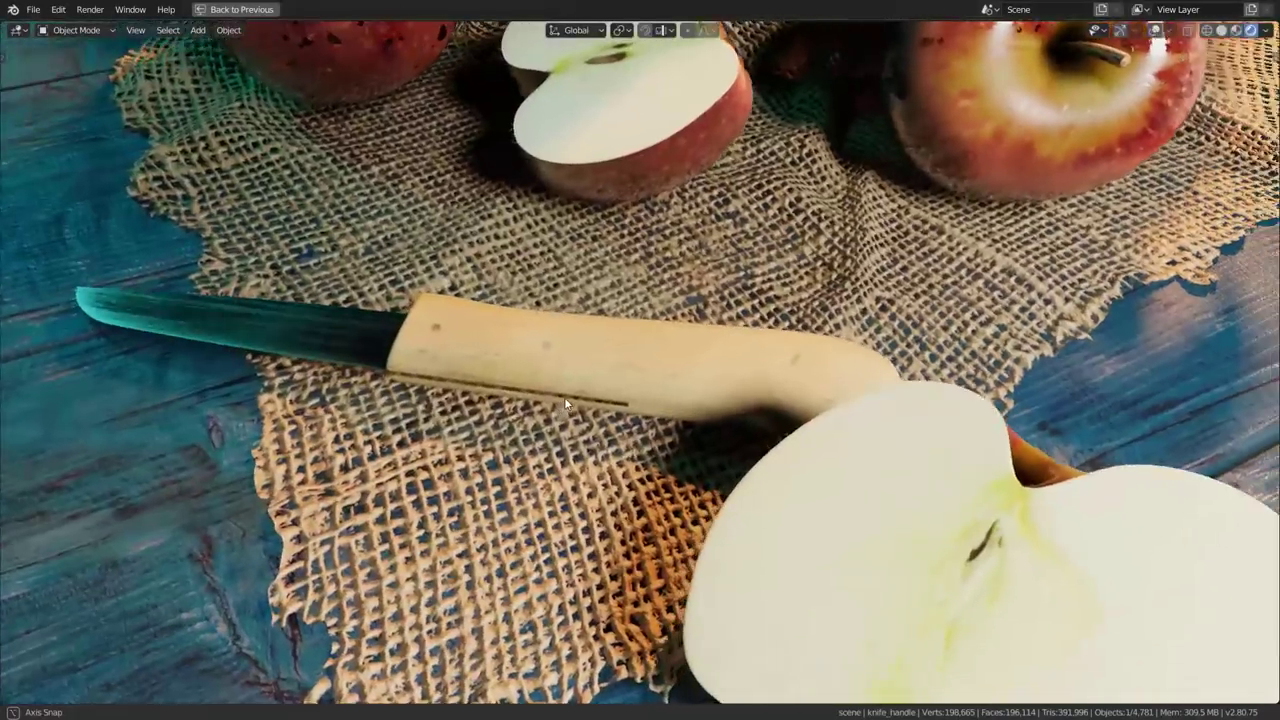
middle_drag(564, 397, 1070, 380)
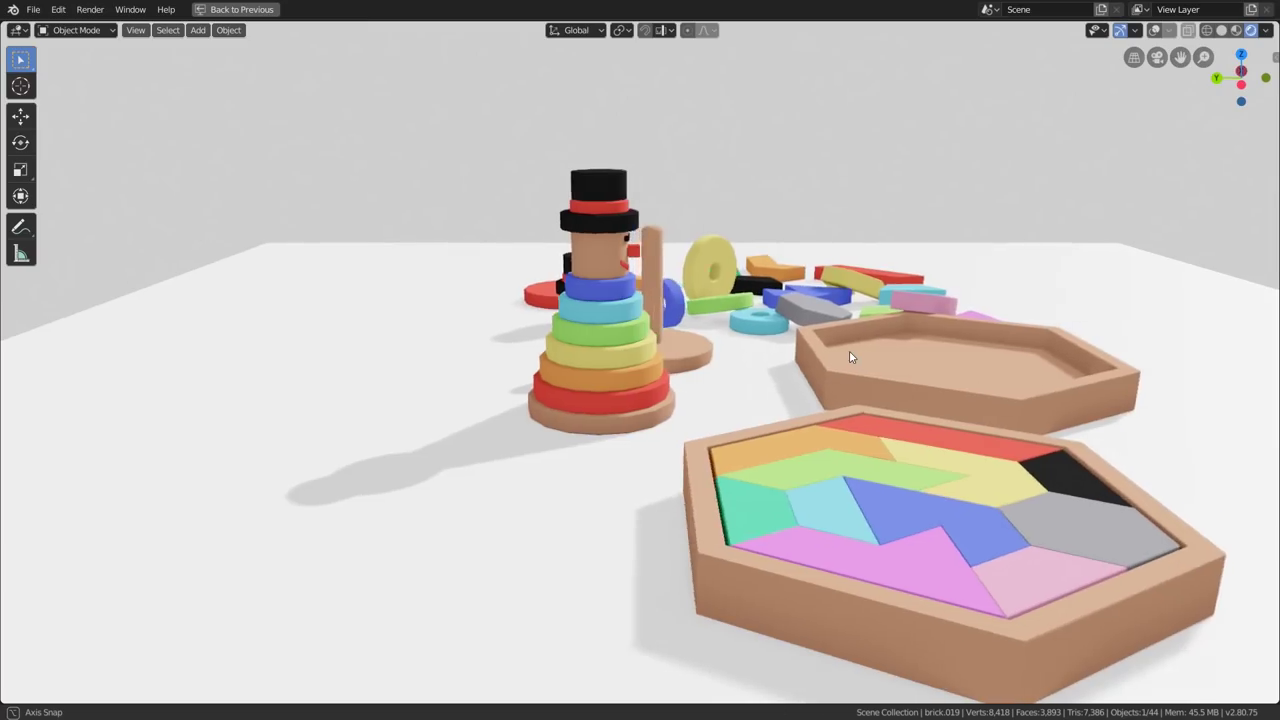
middle_drag(850, 357, 663, 381)
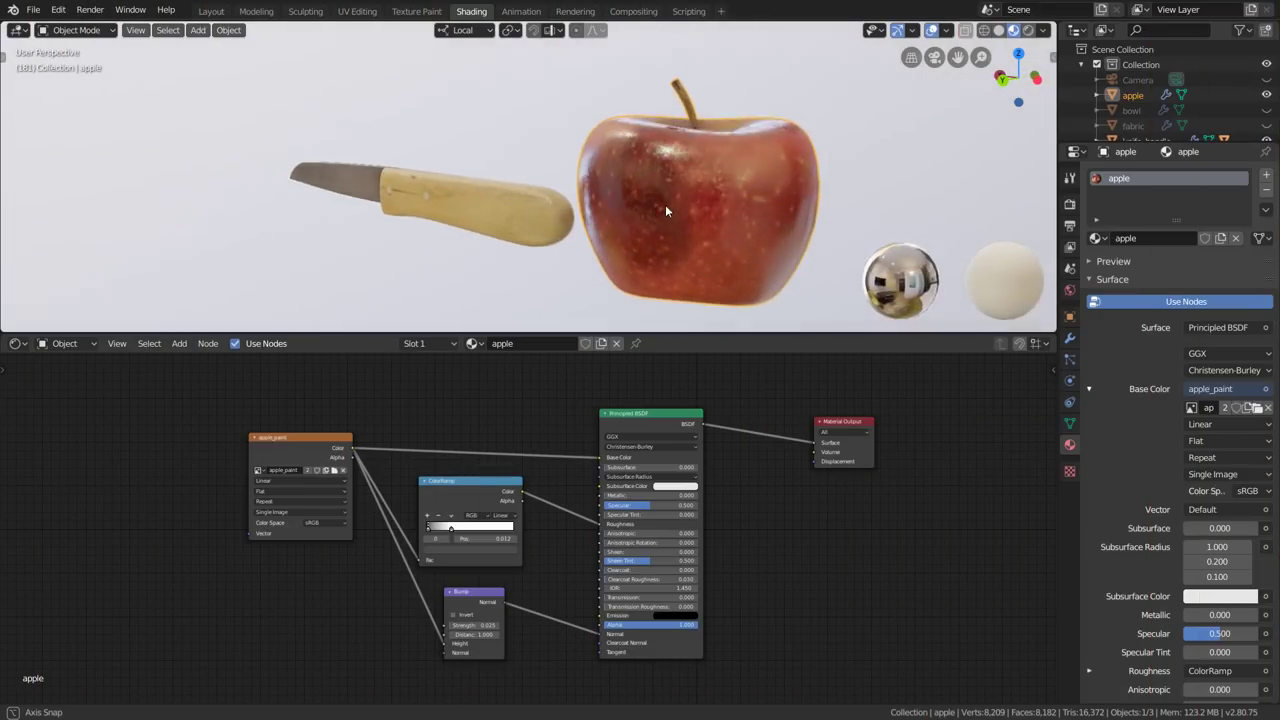
Step: Frame the apple with the knife in the shading preview and adjust the ColorRamp stop driving the apple's roughness
key(KP_Decimal)
middle_drag(568, 212, 421, 207)
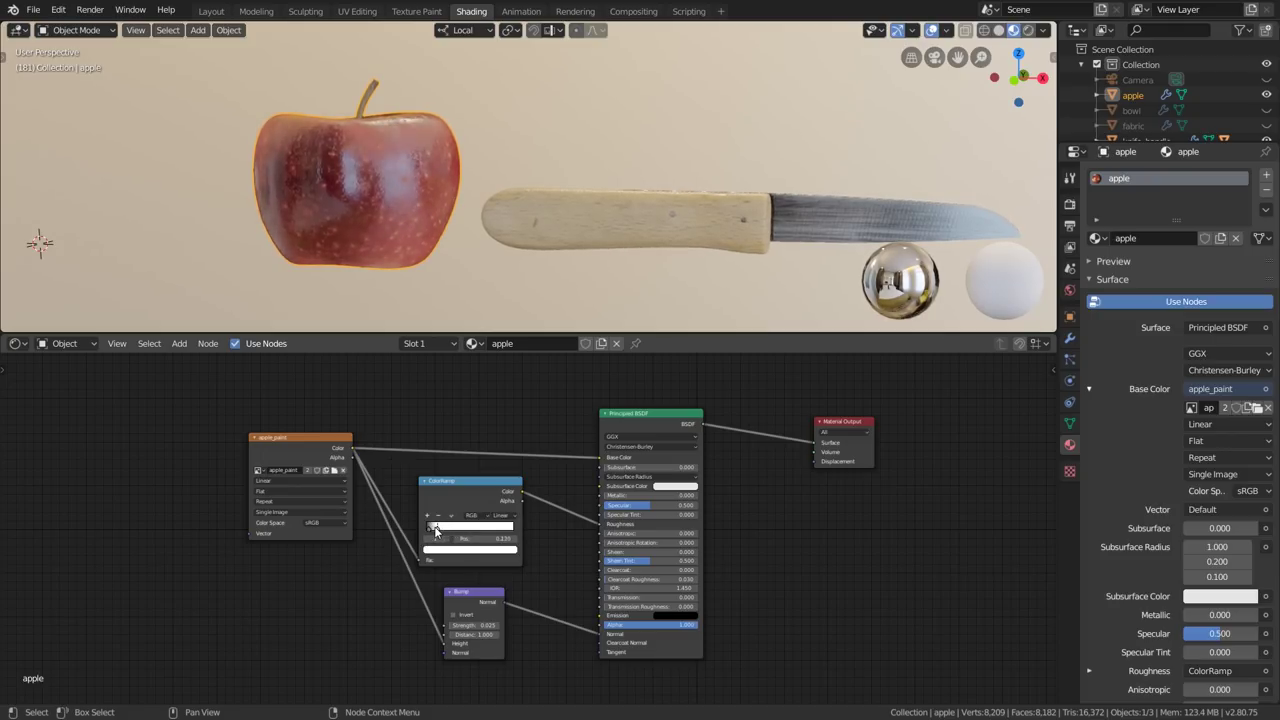
drag(435, 531, 436, 532)
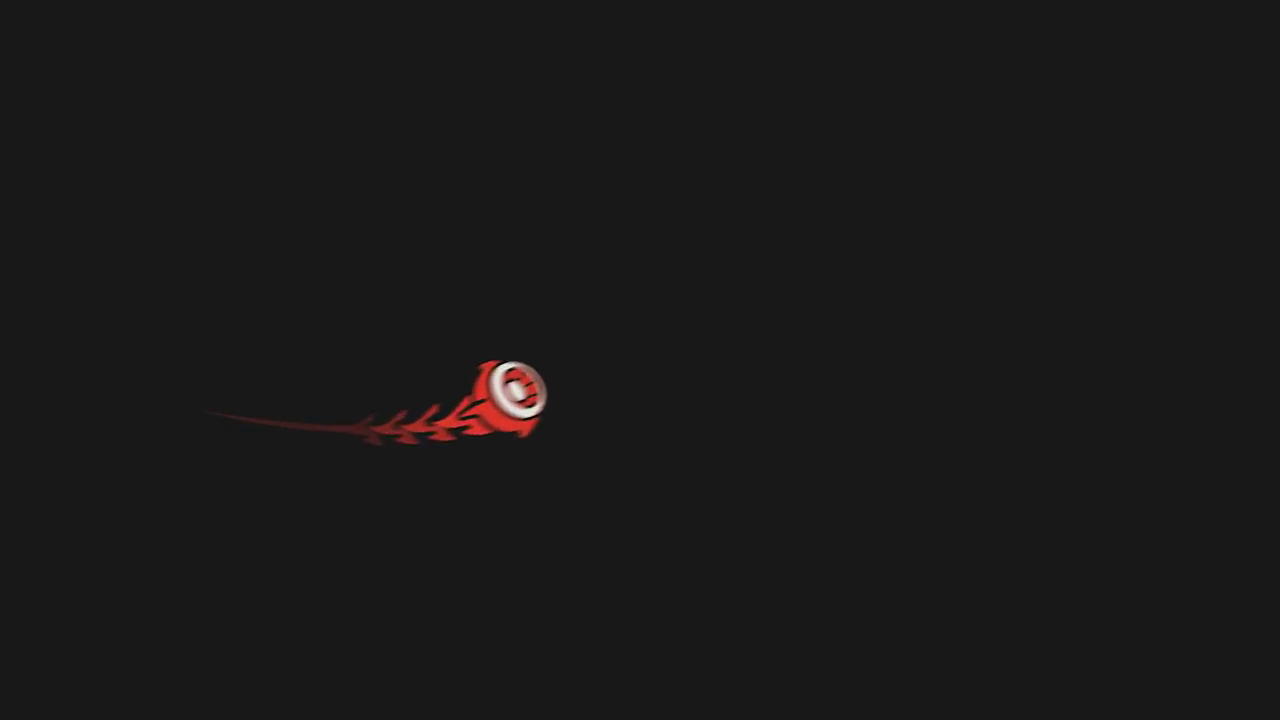